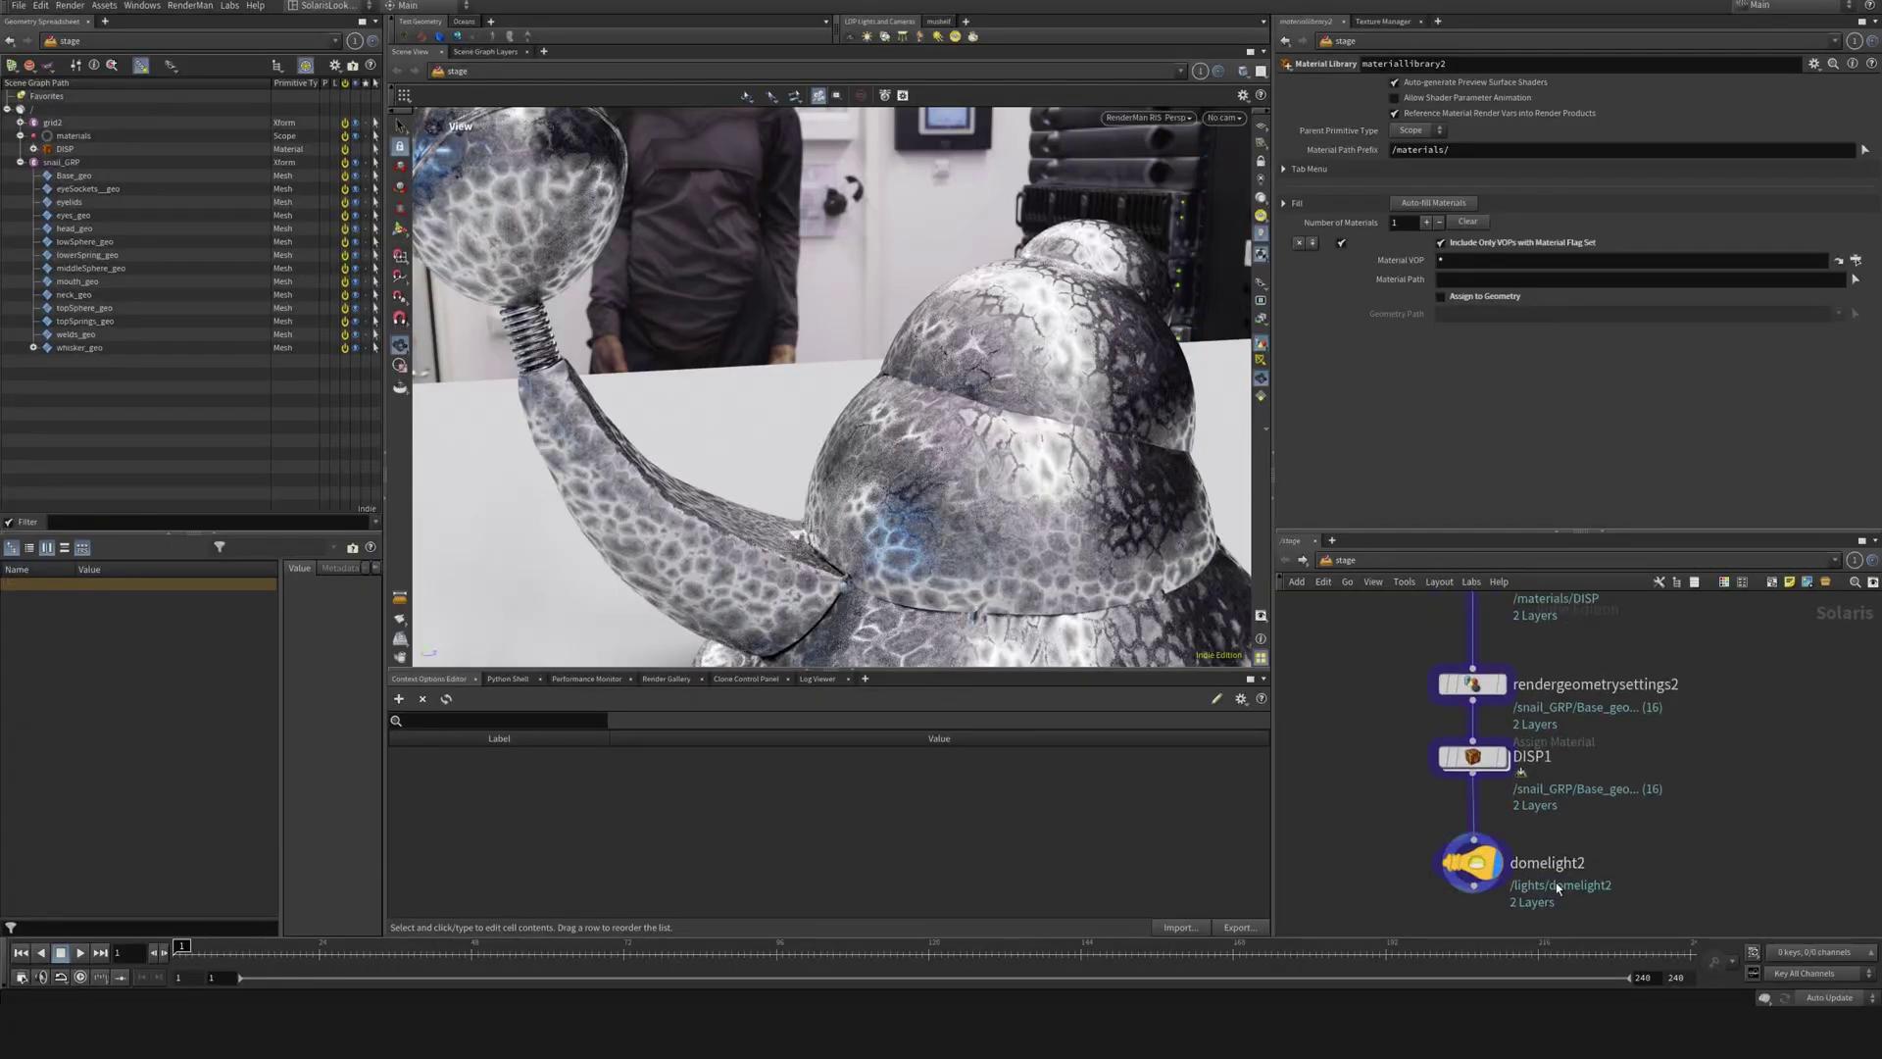
- Open the DISP material network inside the materiallibrary2 node and bring the DISP1 texture node into close view
middle_click_drag(1678, 810, 1680, 869)
mouse_move(1703, 765)
middle_mouse_down()
mouse_move(1710, 803)
mouse_move(1719, 791)
middle_mouse_up()
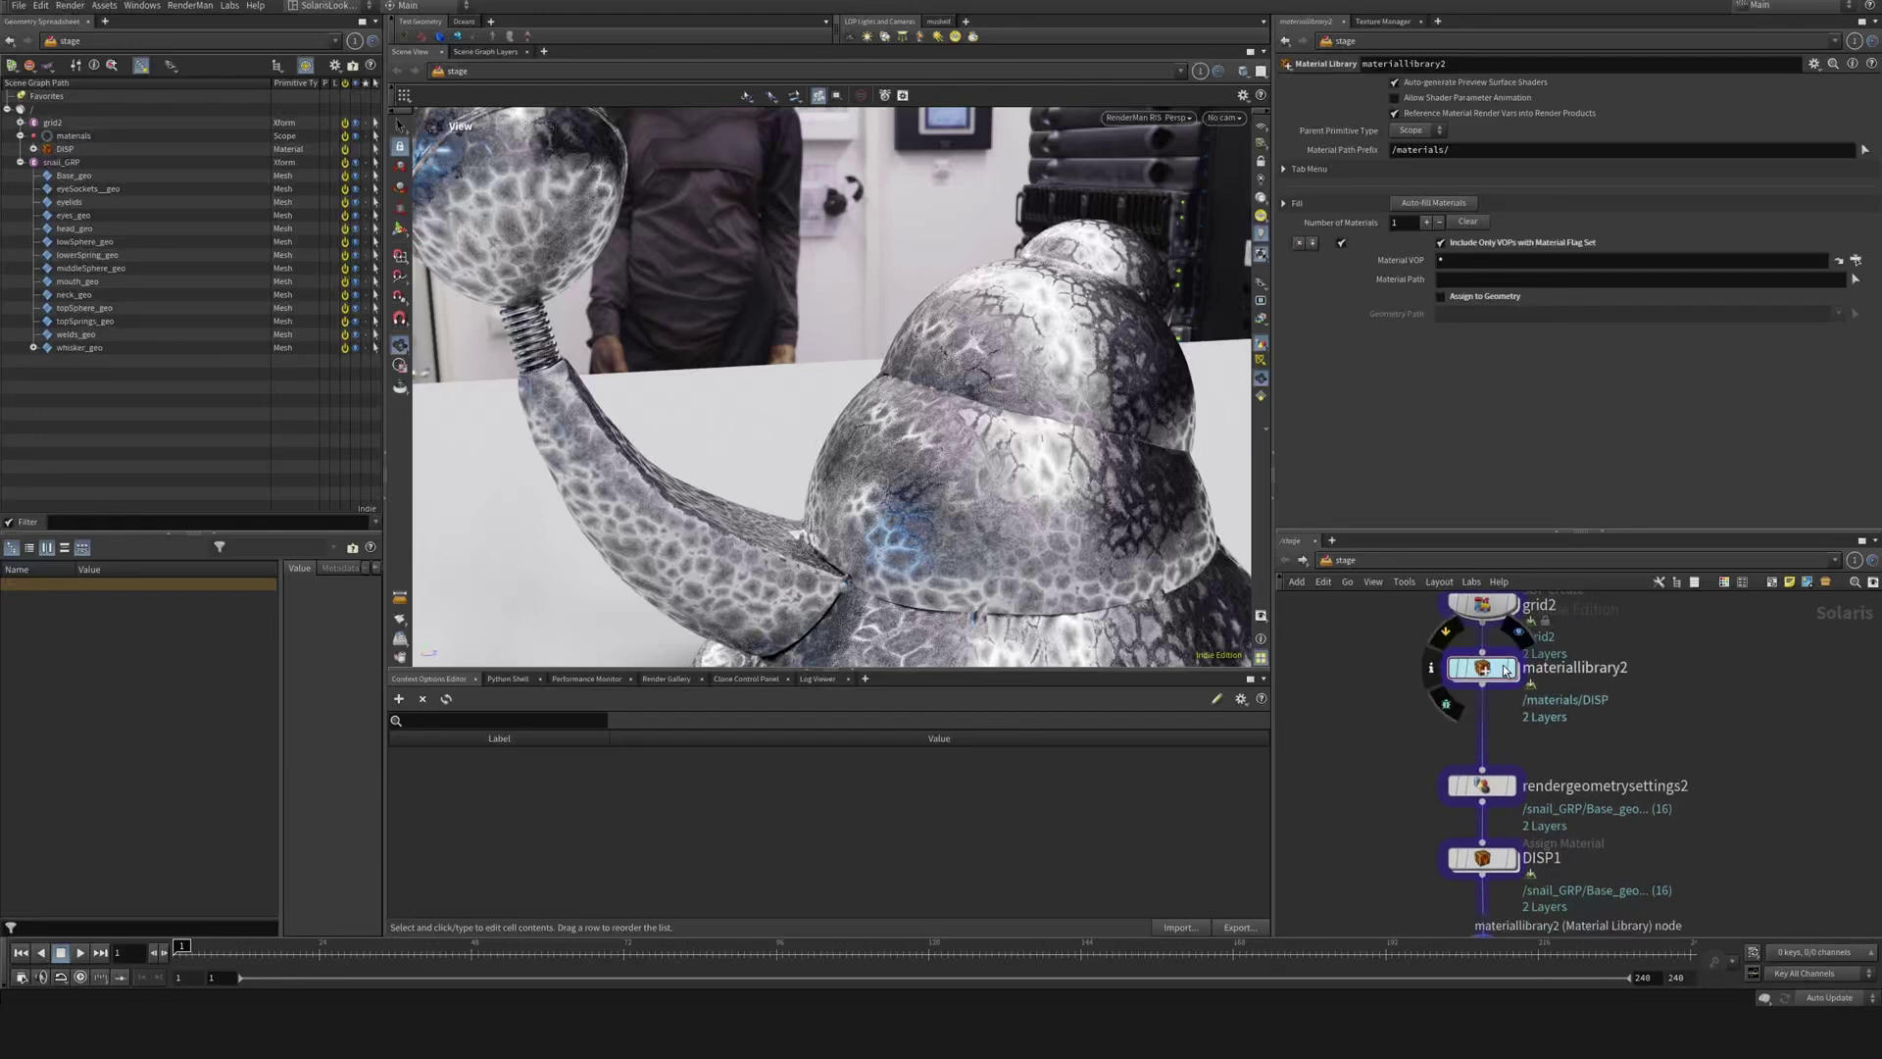
double_click(1499, 671)
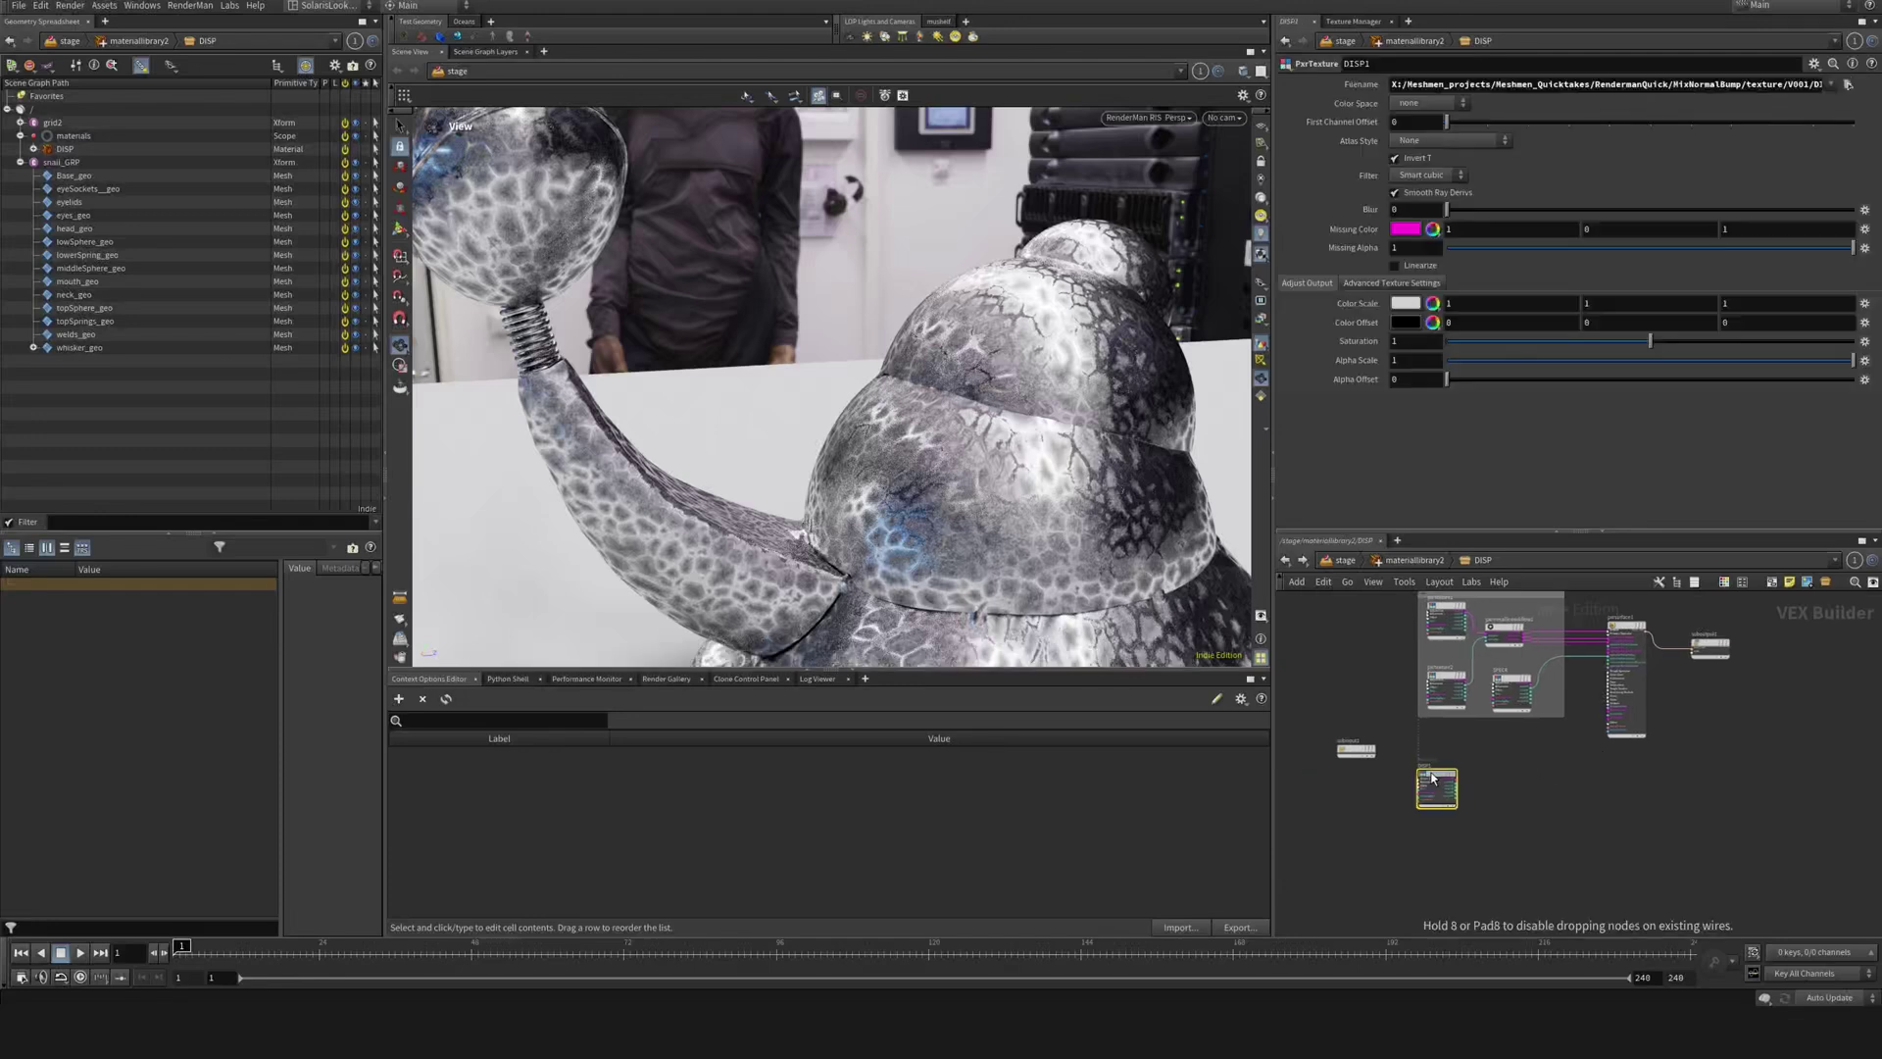
scroll(1451, 772, "up", 2)
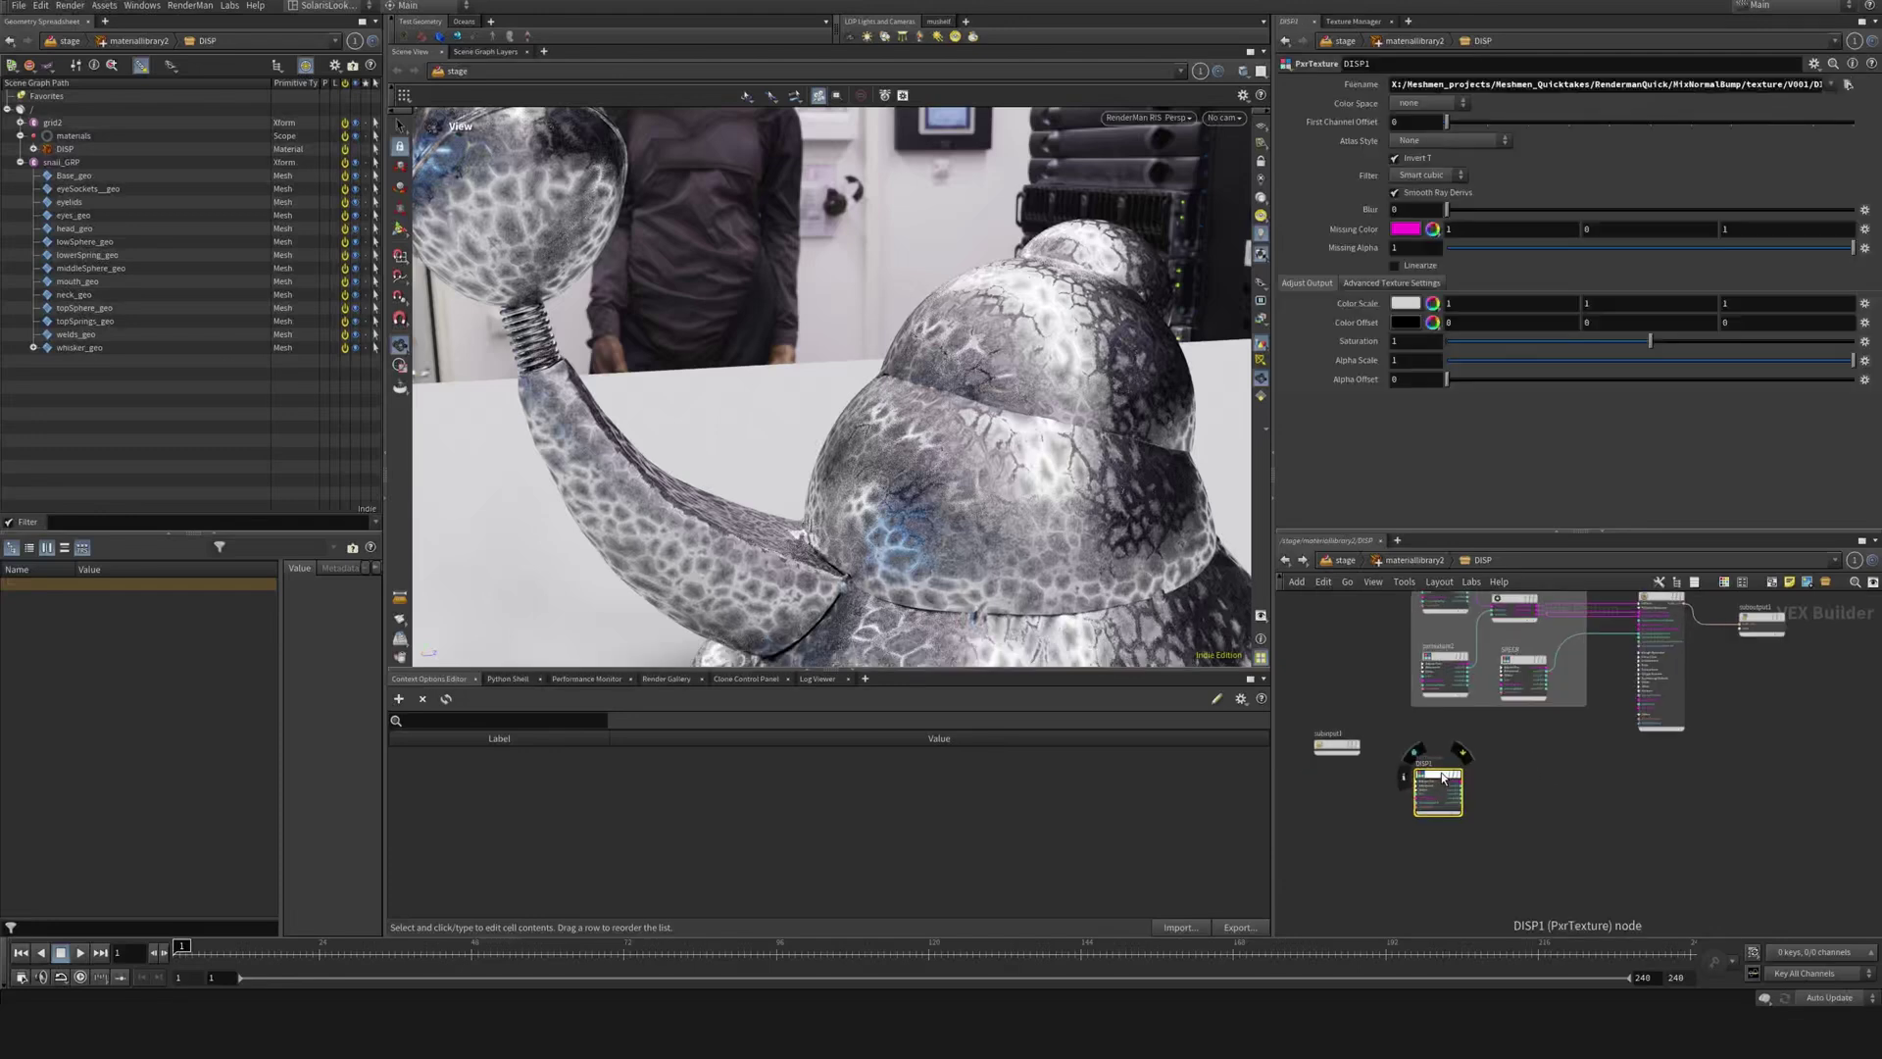
scroll(1533, 789, "up", 4)
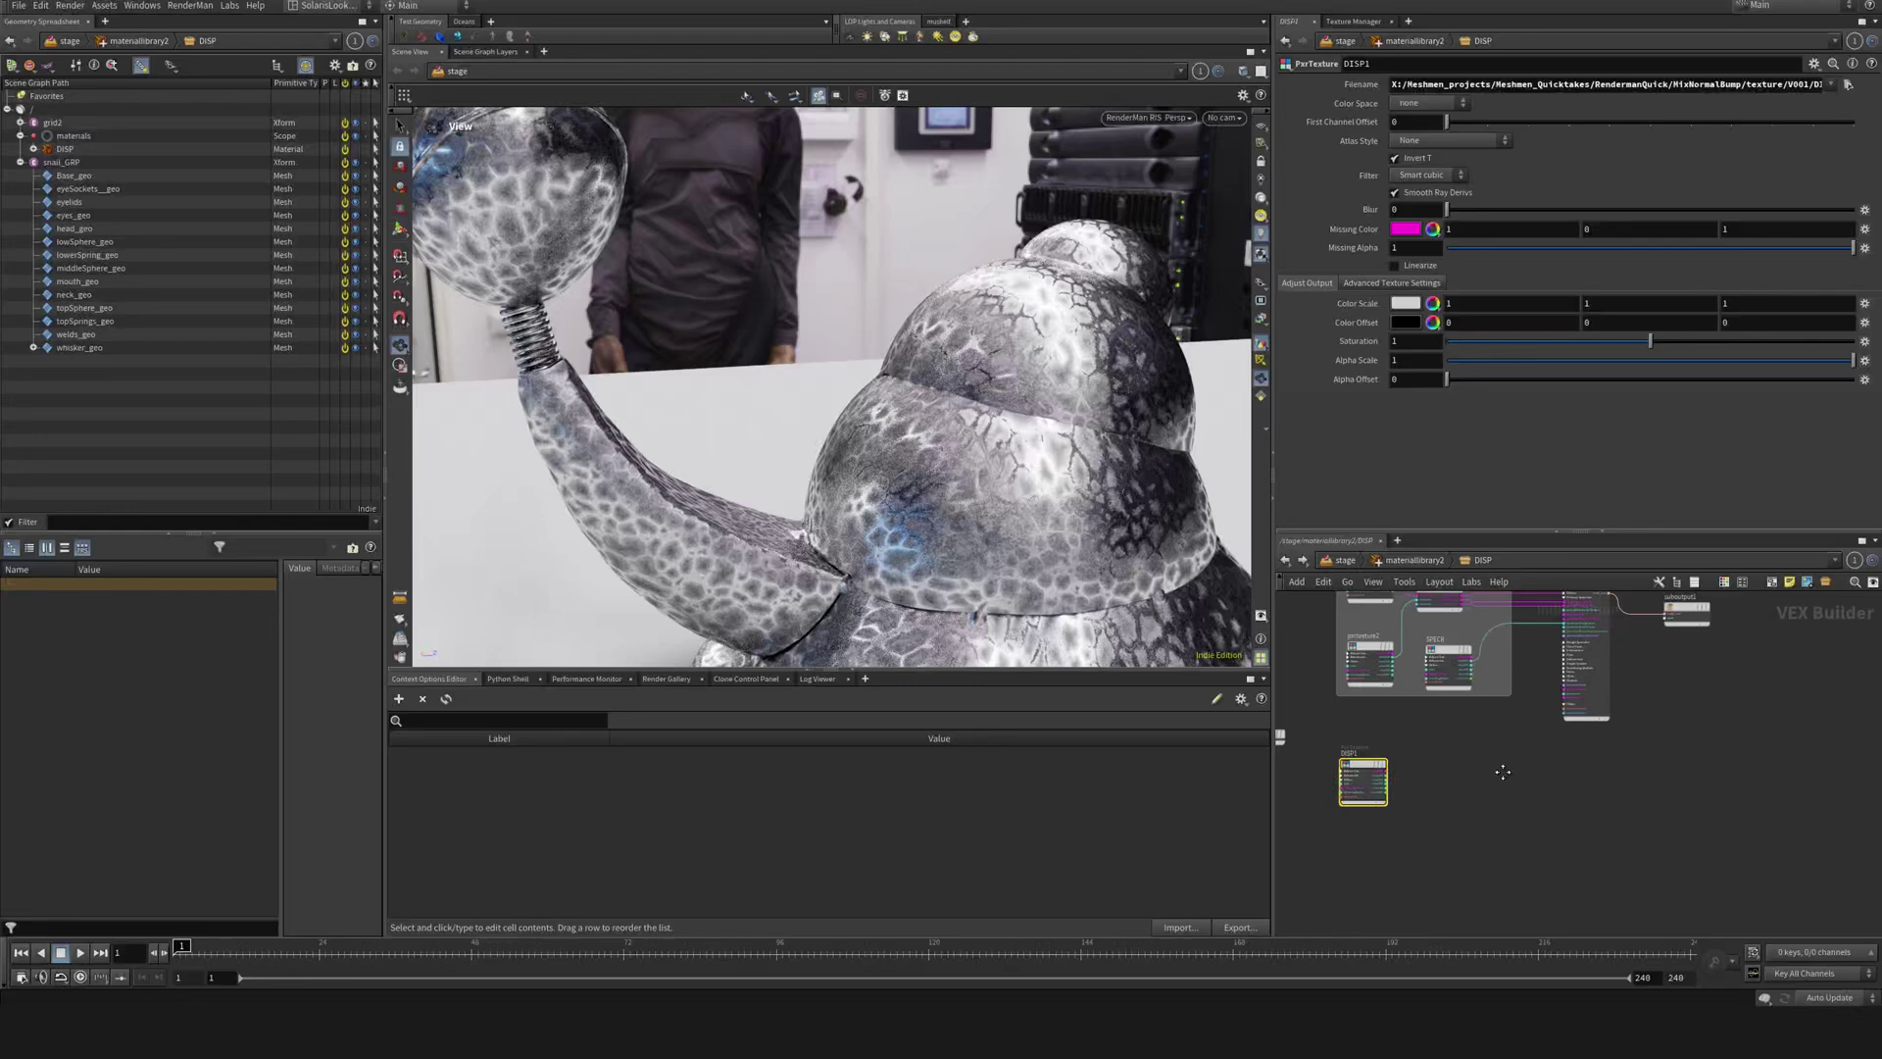
- Add a PxrConstant node beside the DISP1 texture node in the DISP material network
key("Tab")
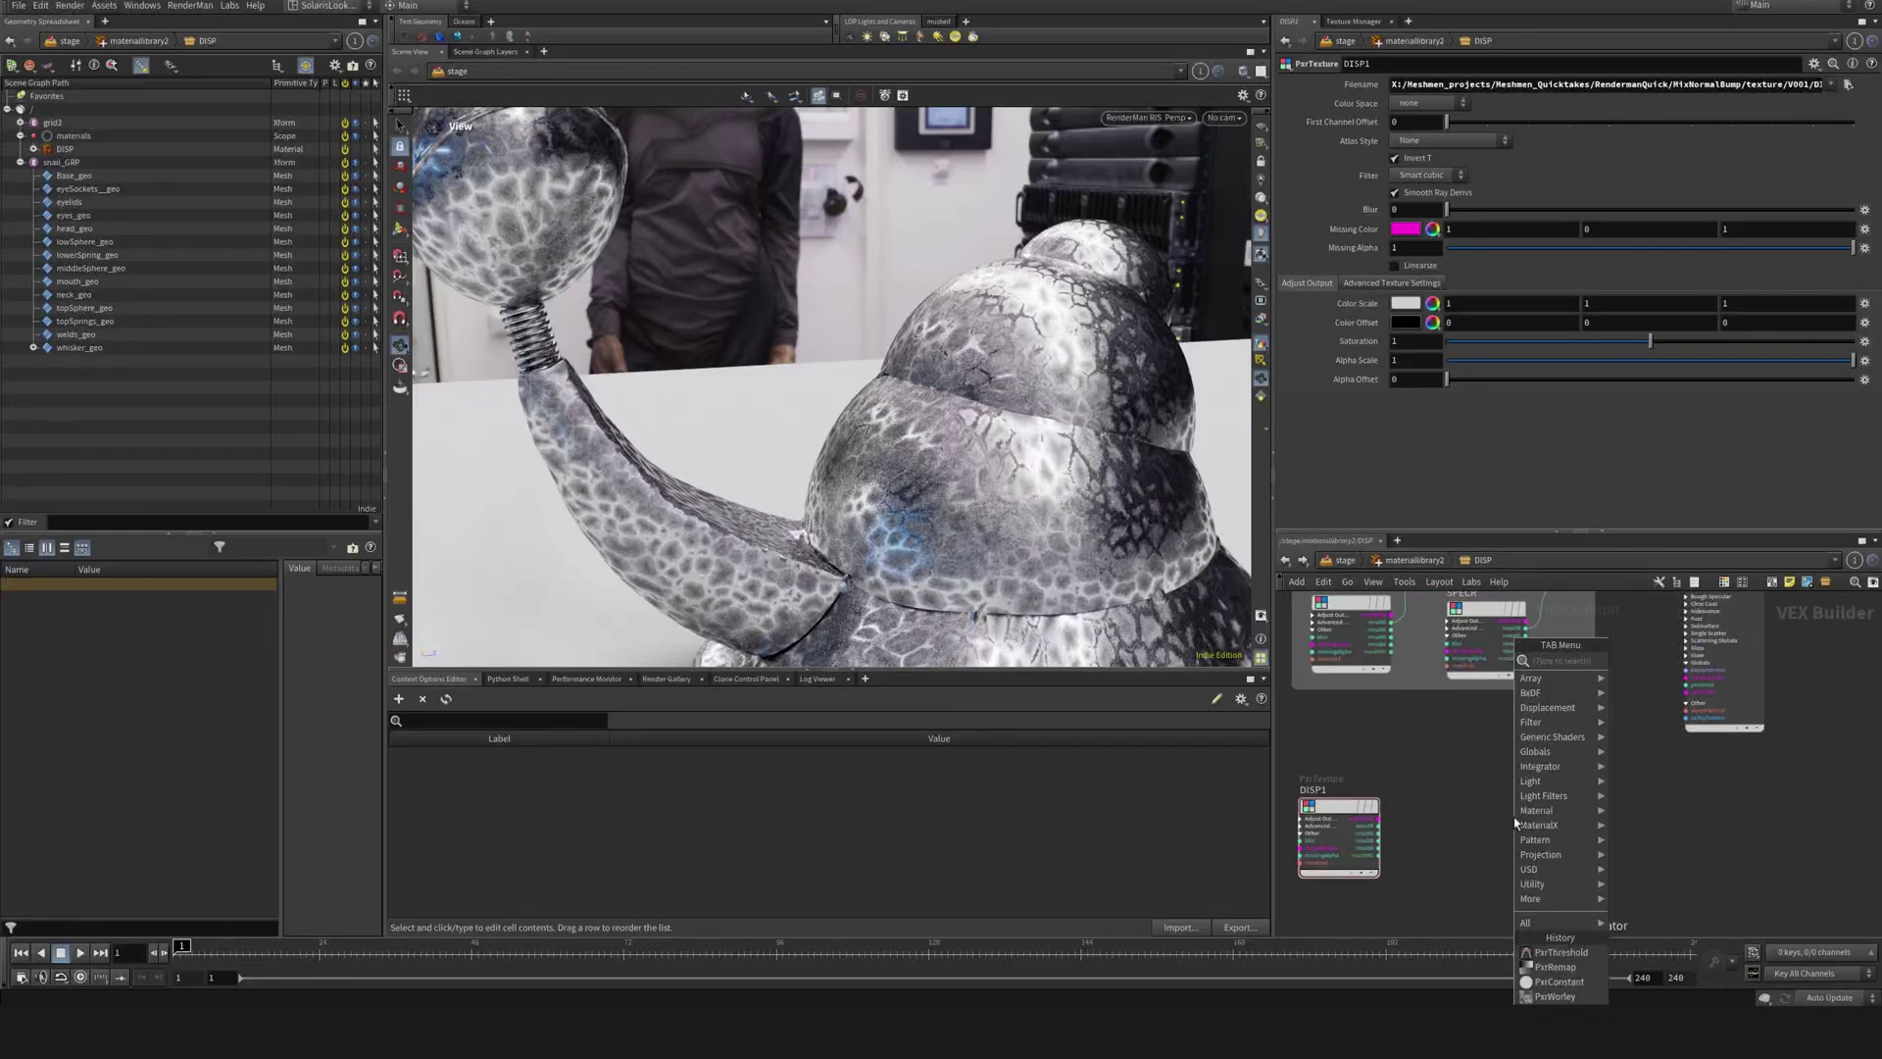
type("displ")
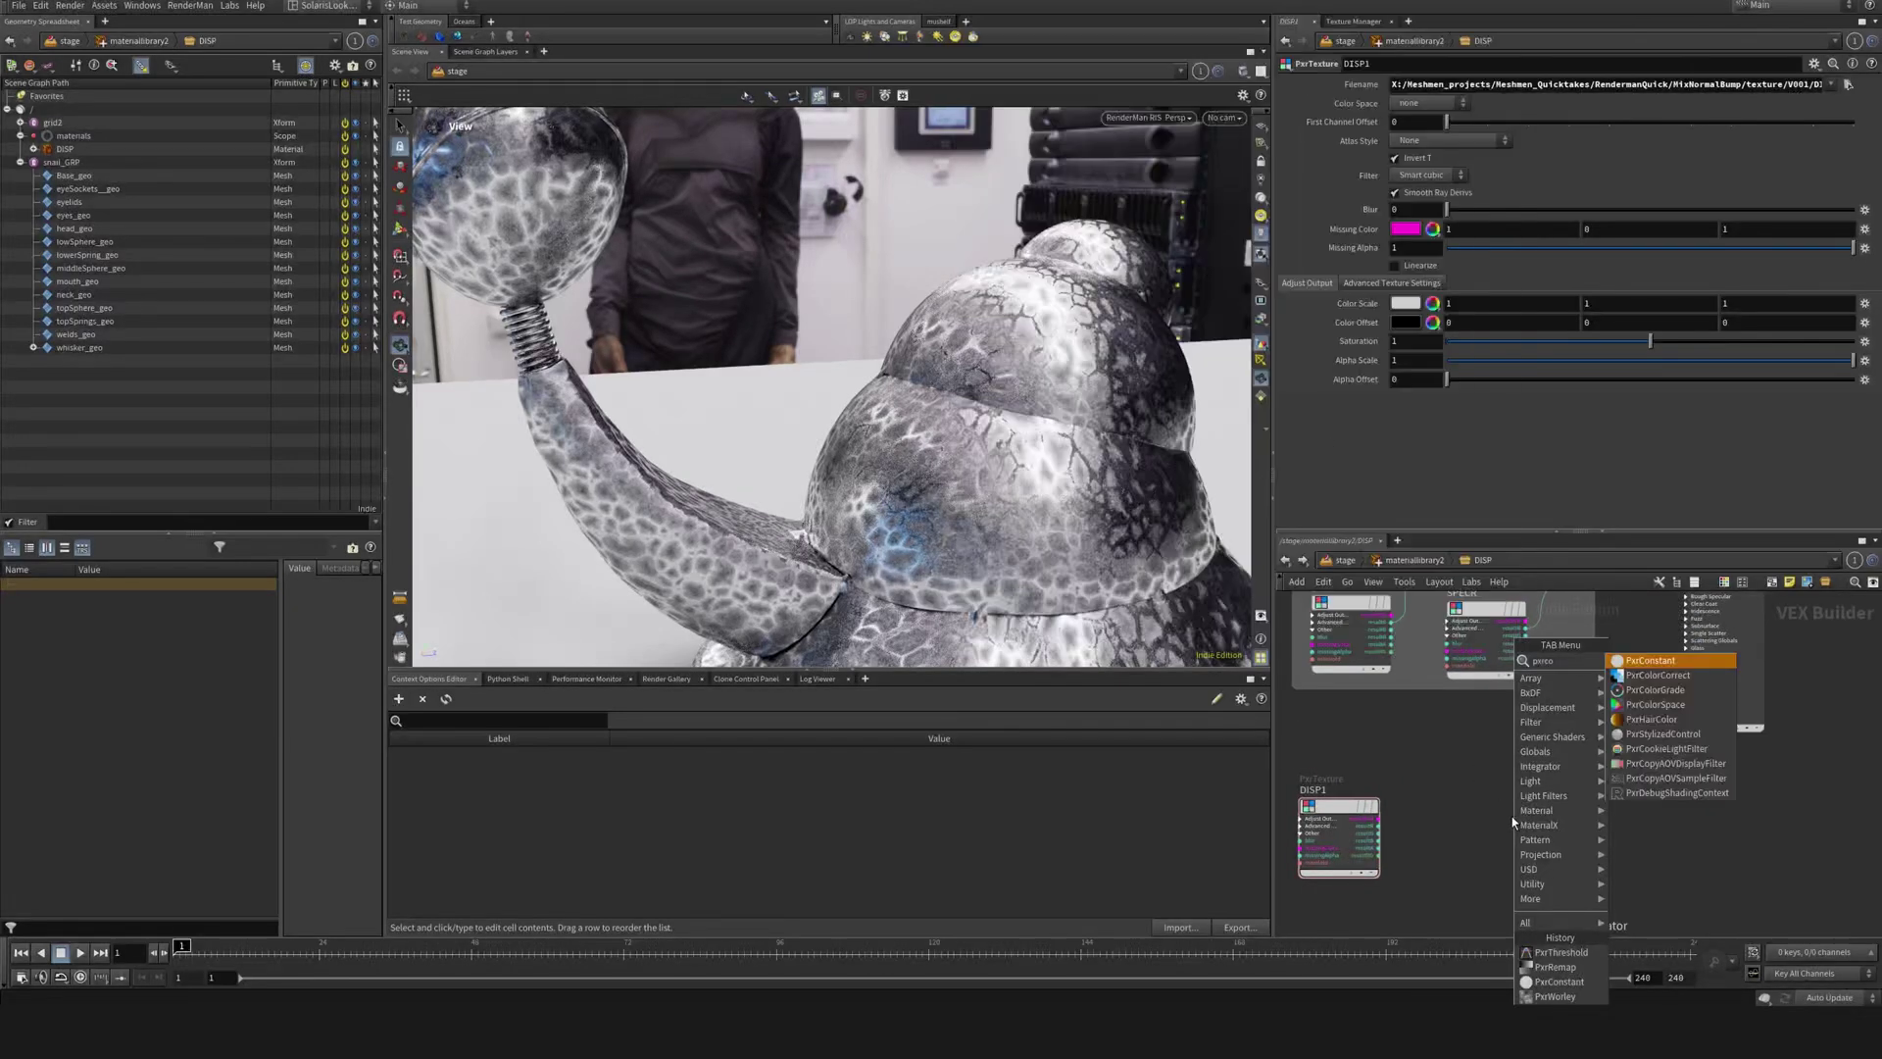
key("Return")
left_click(1533, 819)
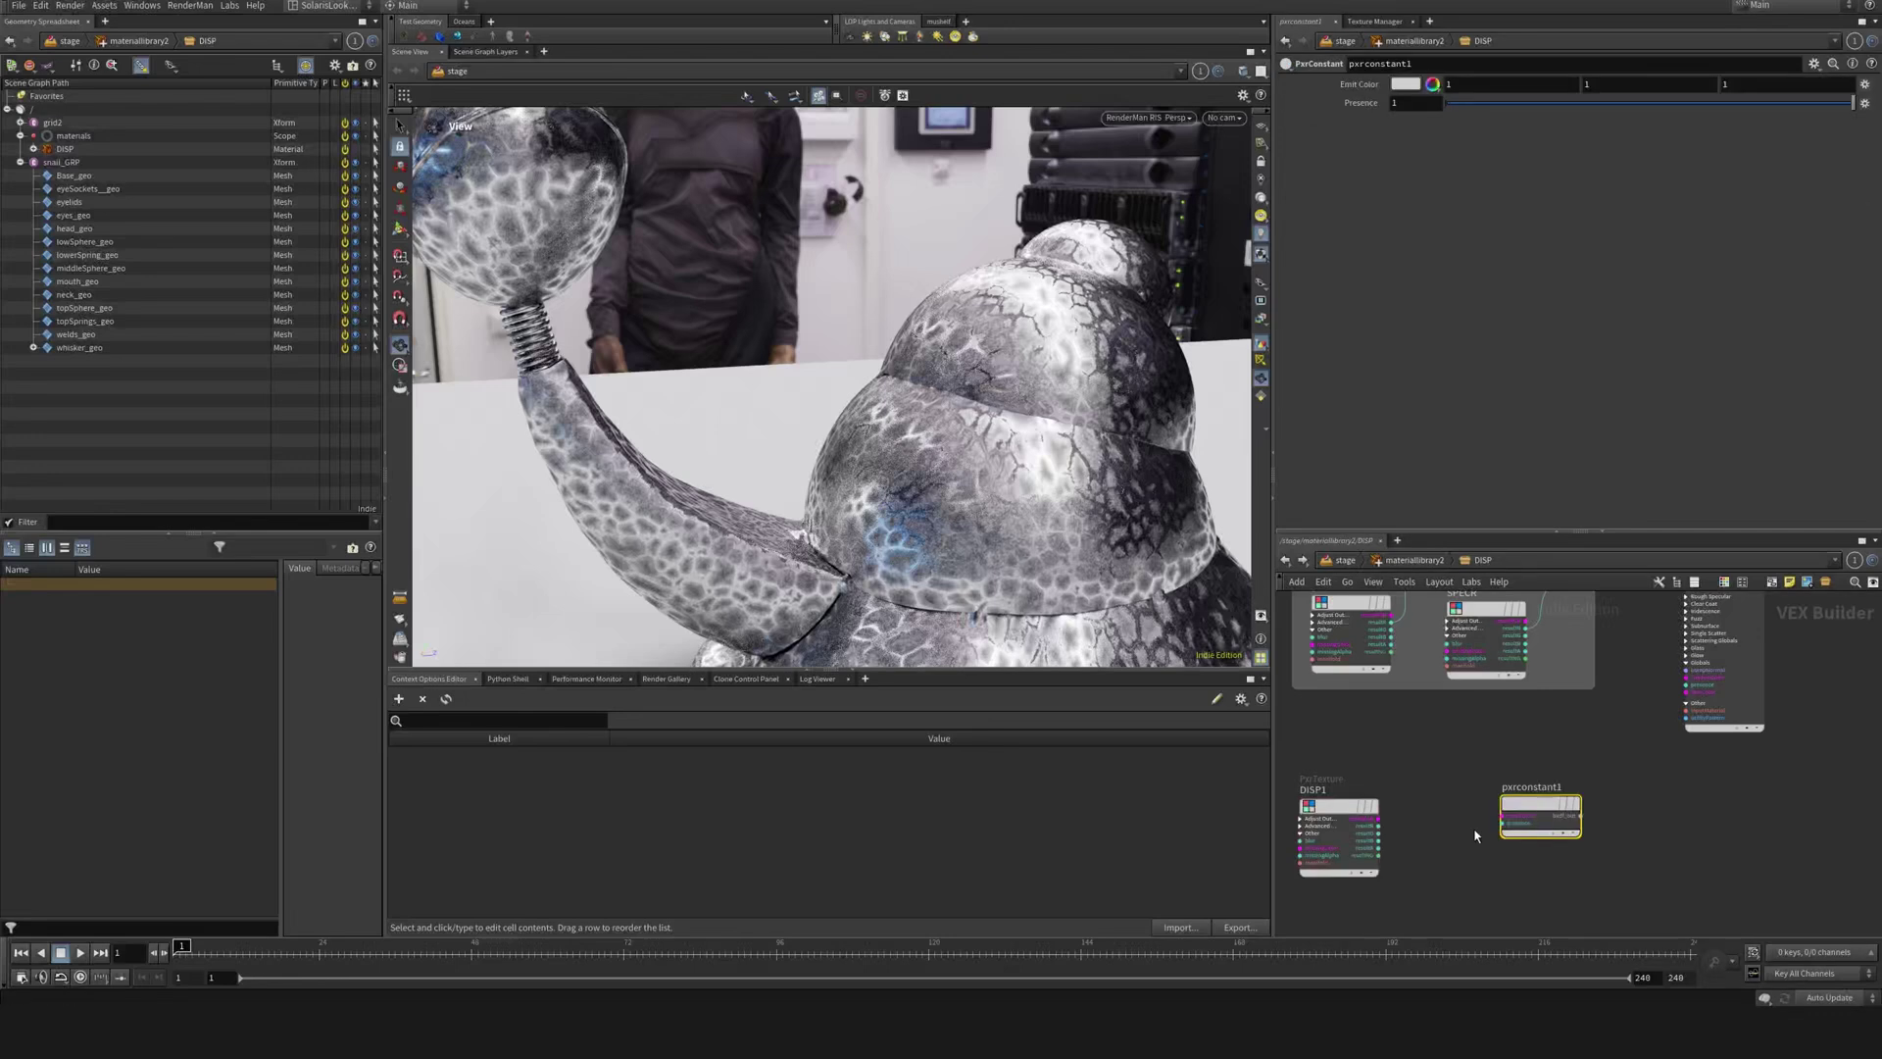
- Wire the DISP1 texture into the PxrConstant's emission colour and the constant's bxdf_out into suboutput1's bxdf_out input
scroll(1509, 813, "up", 5)
left_click(1622, 816)
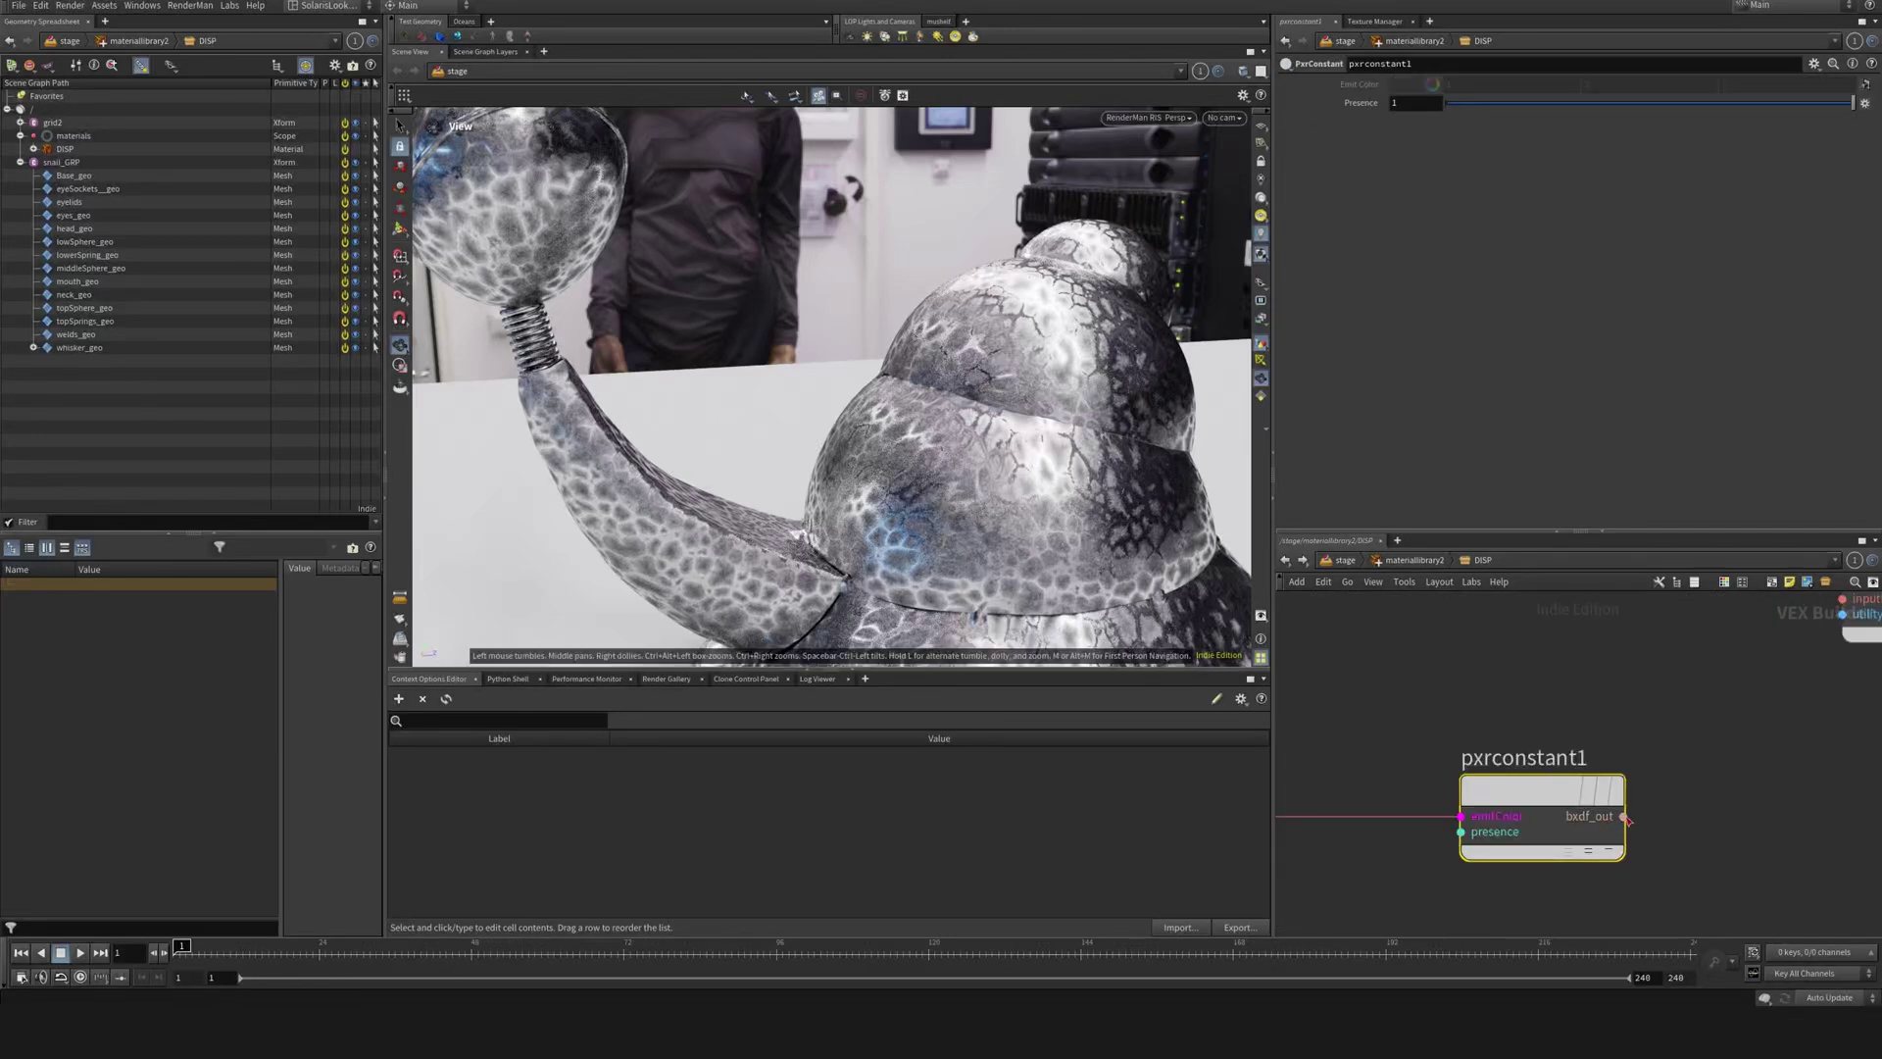
scroll(1666, 770, "down", 3)
middle_click_drag(1557, 768, 1342, 1008)
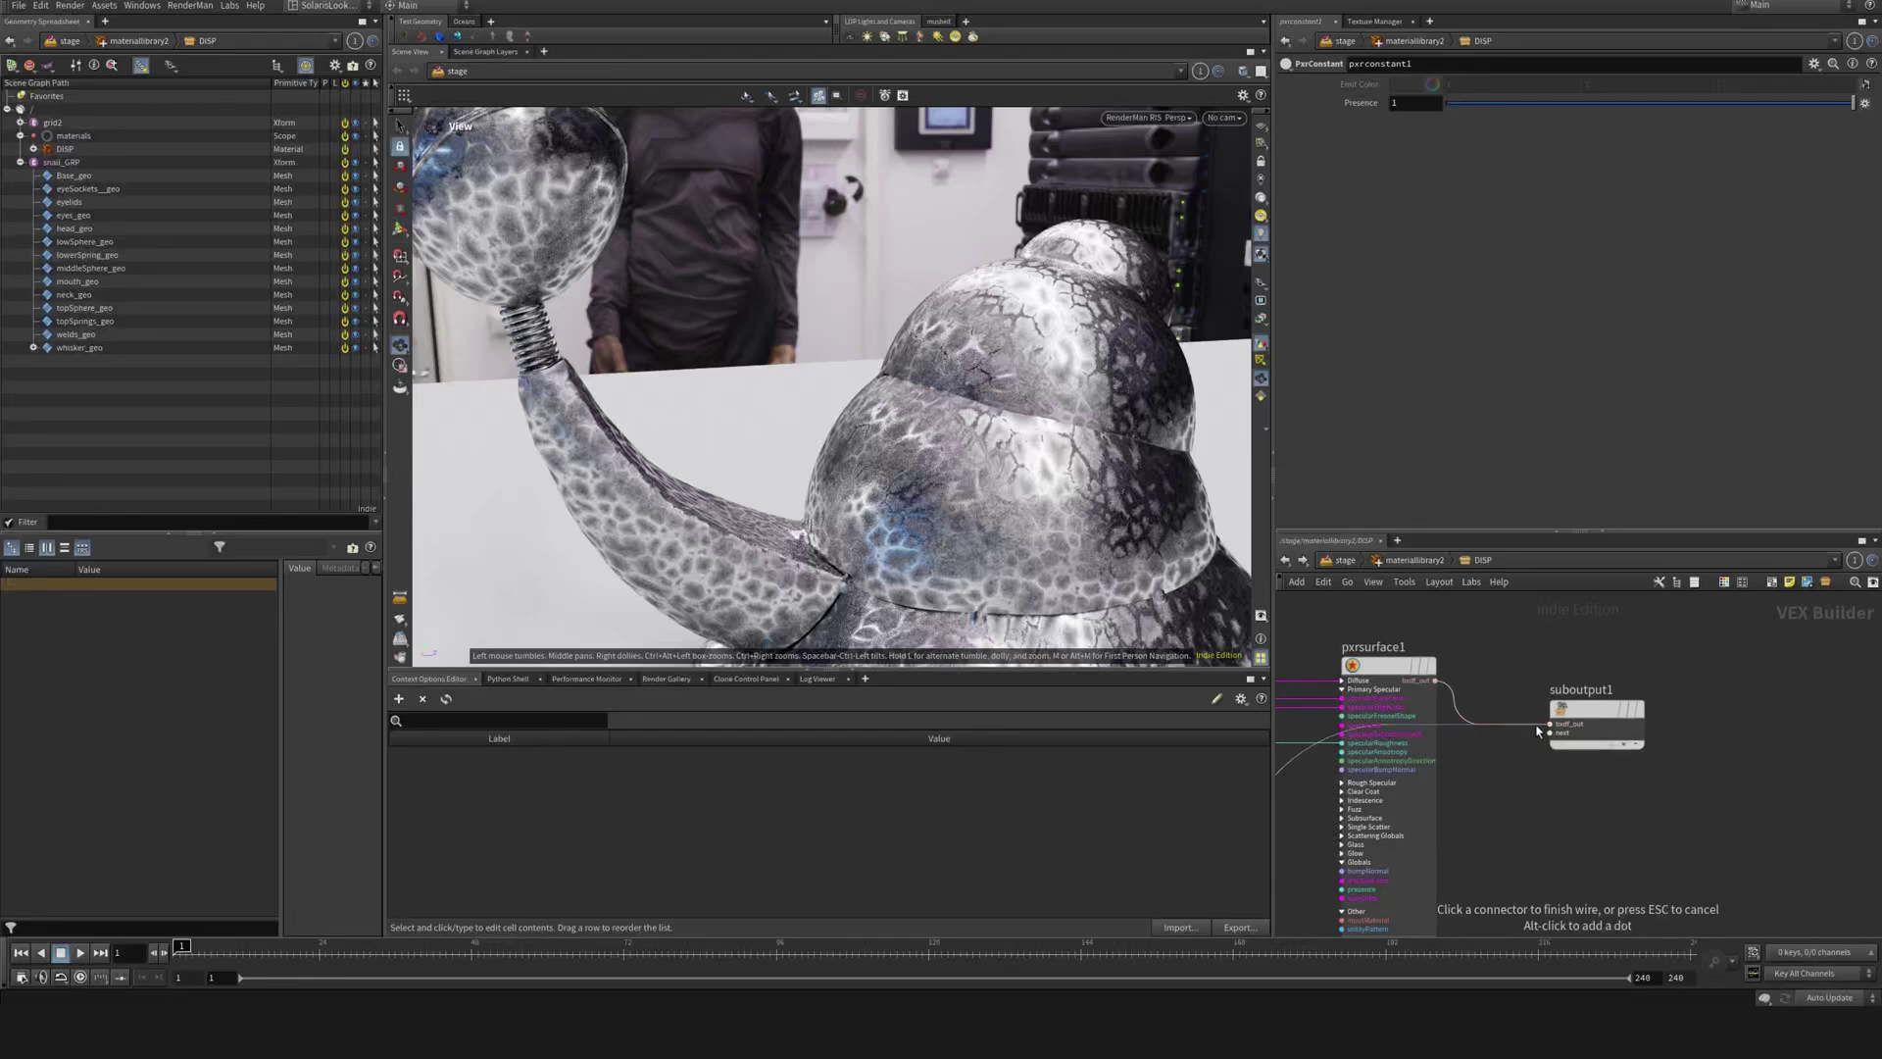
left_click(1541, 732)
middle_click_drag(1540, 862, 1633, 590)
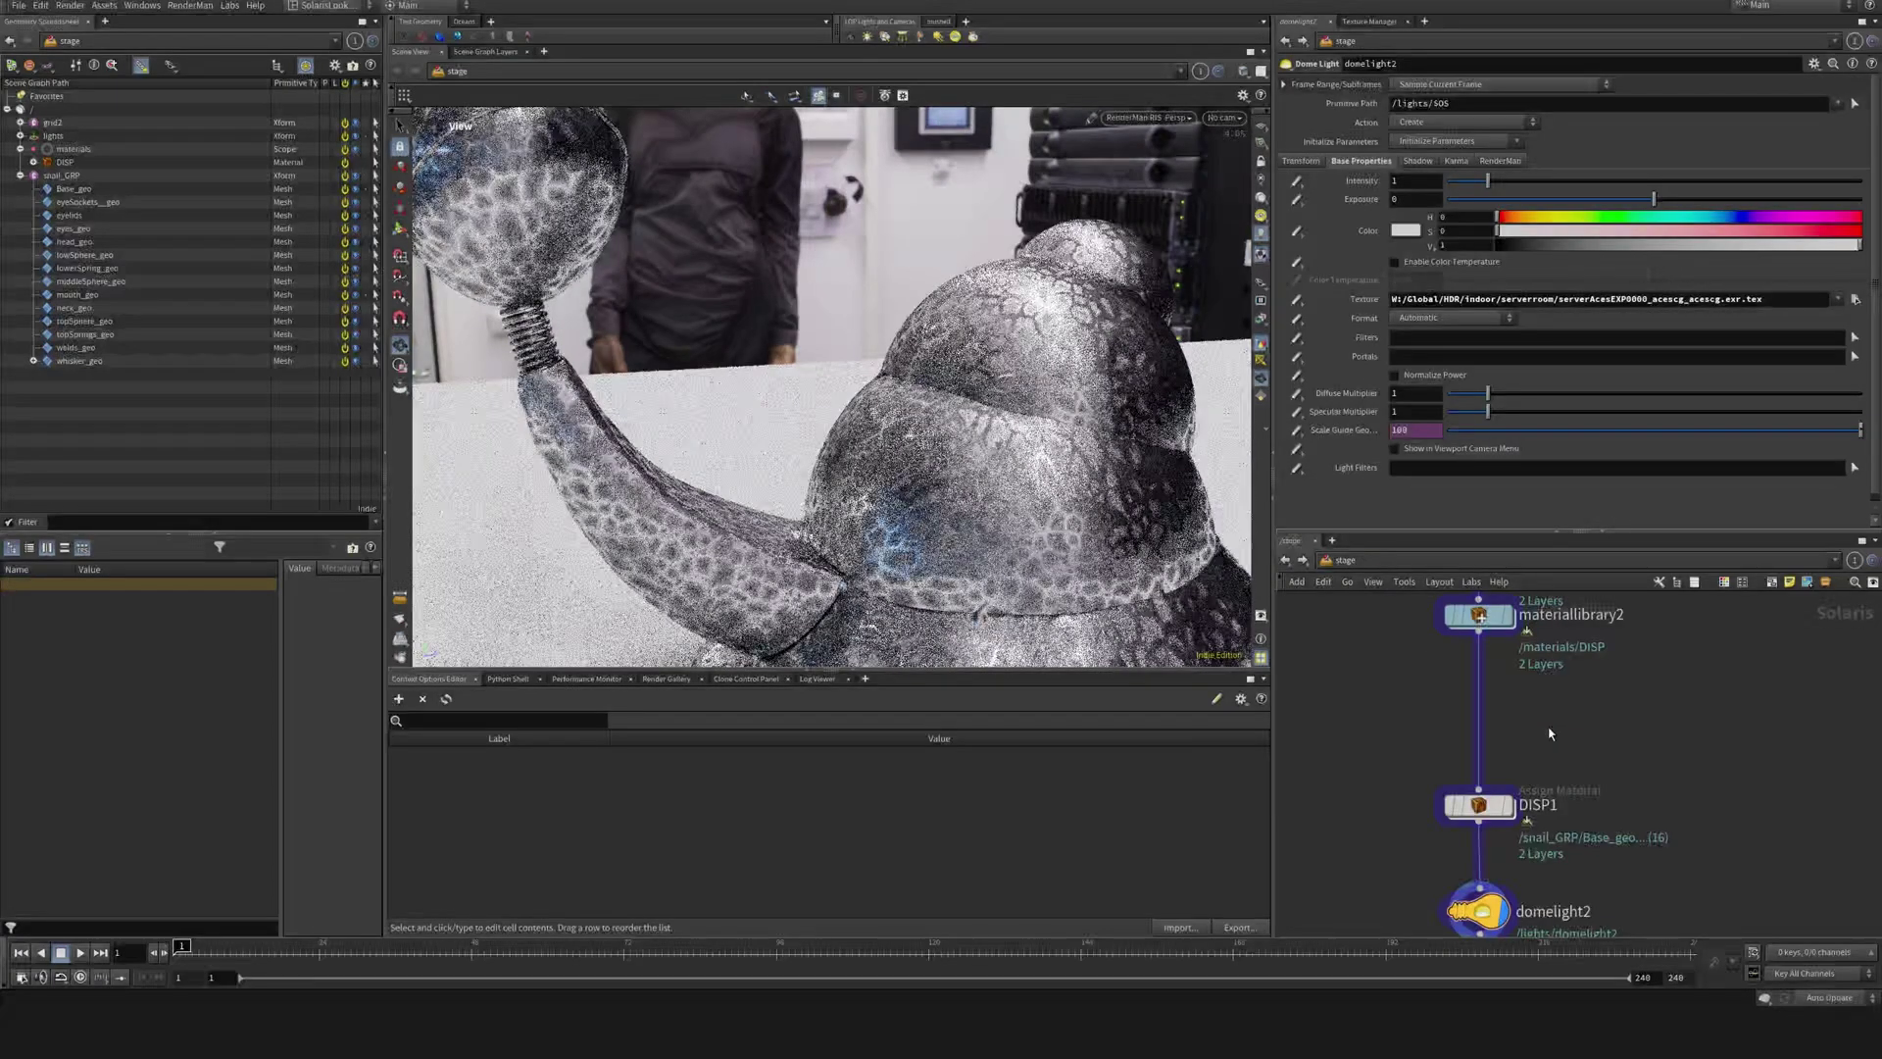
- Insert a Render Geometry Settings node between materiallibrary2 and the DISP1 material assignment on the stage
middle_click_drag(1559, 743, 1561, 759)
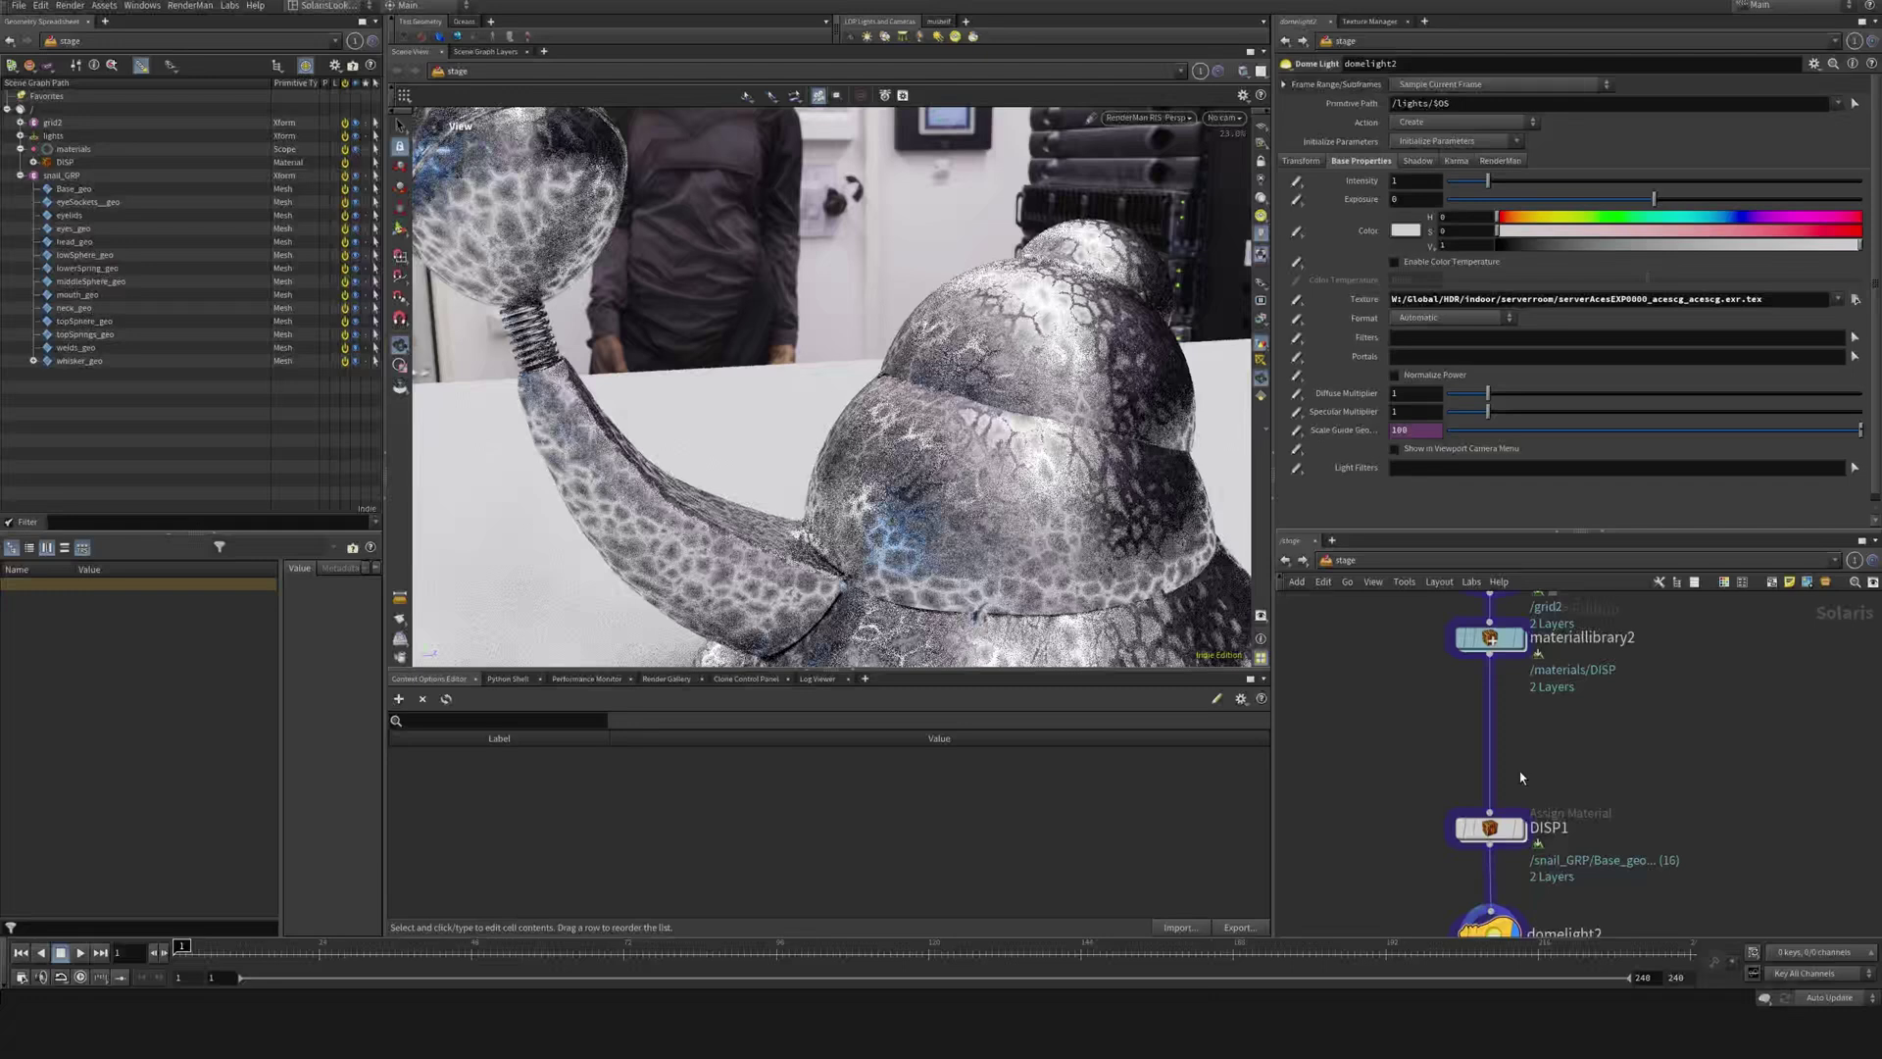
middle_click_drag(1554, 761, 1561, 752)
key("Tab")
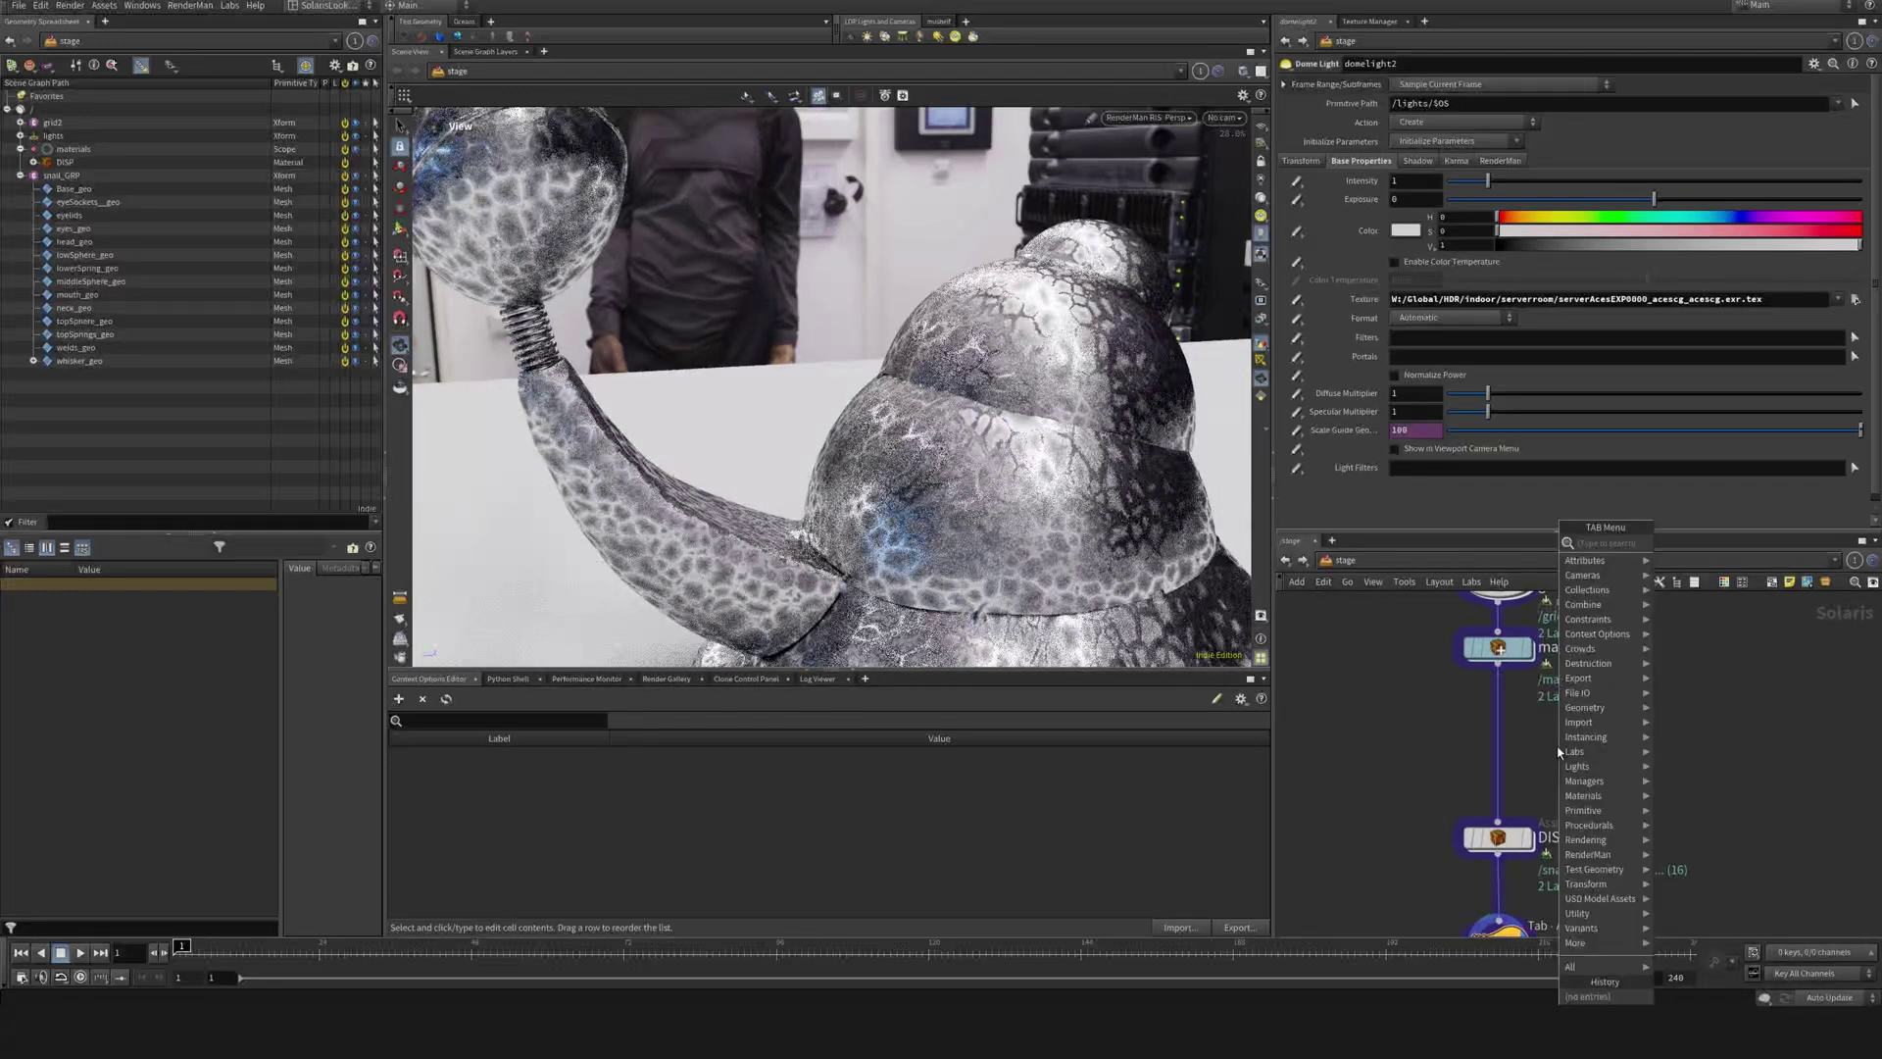
key("Return")
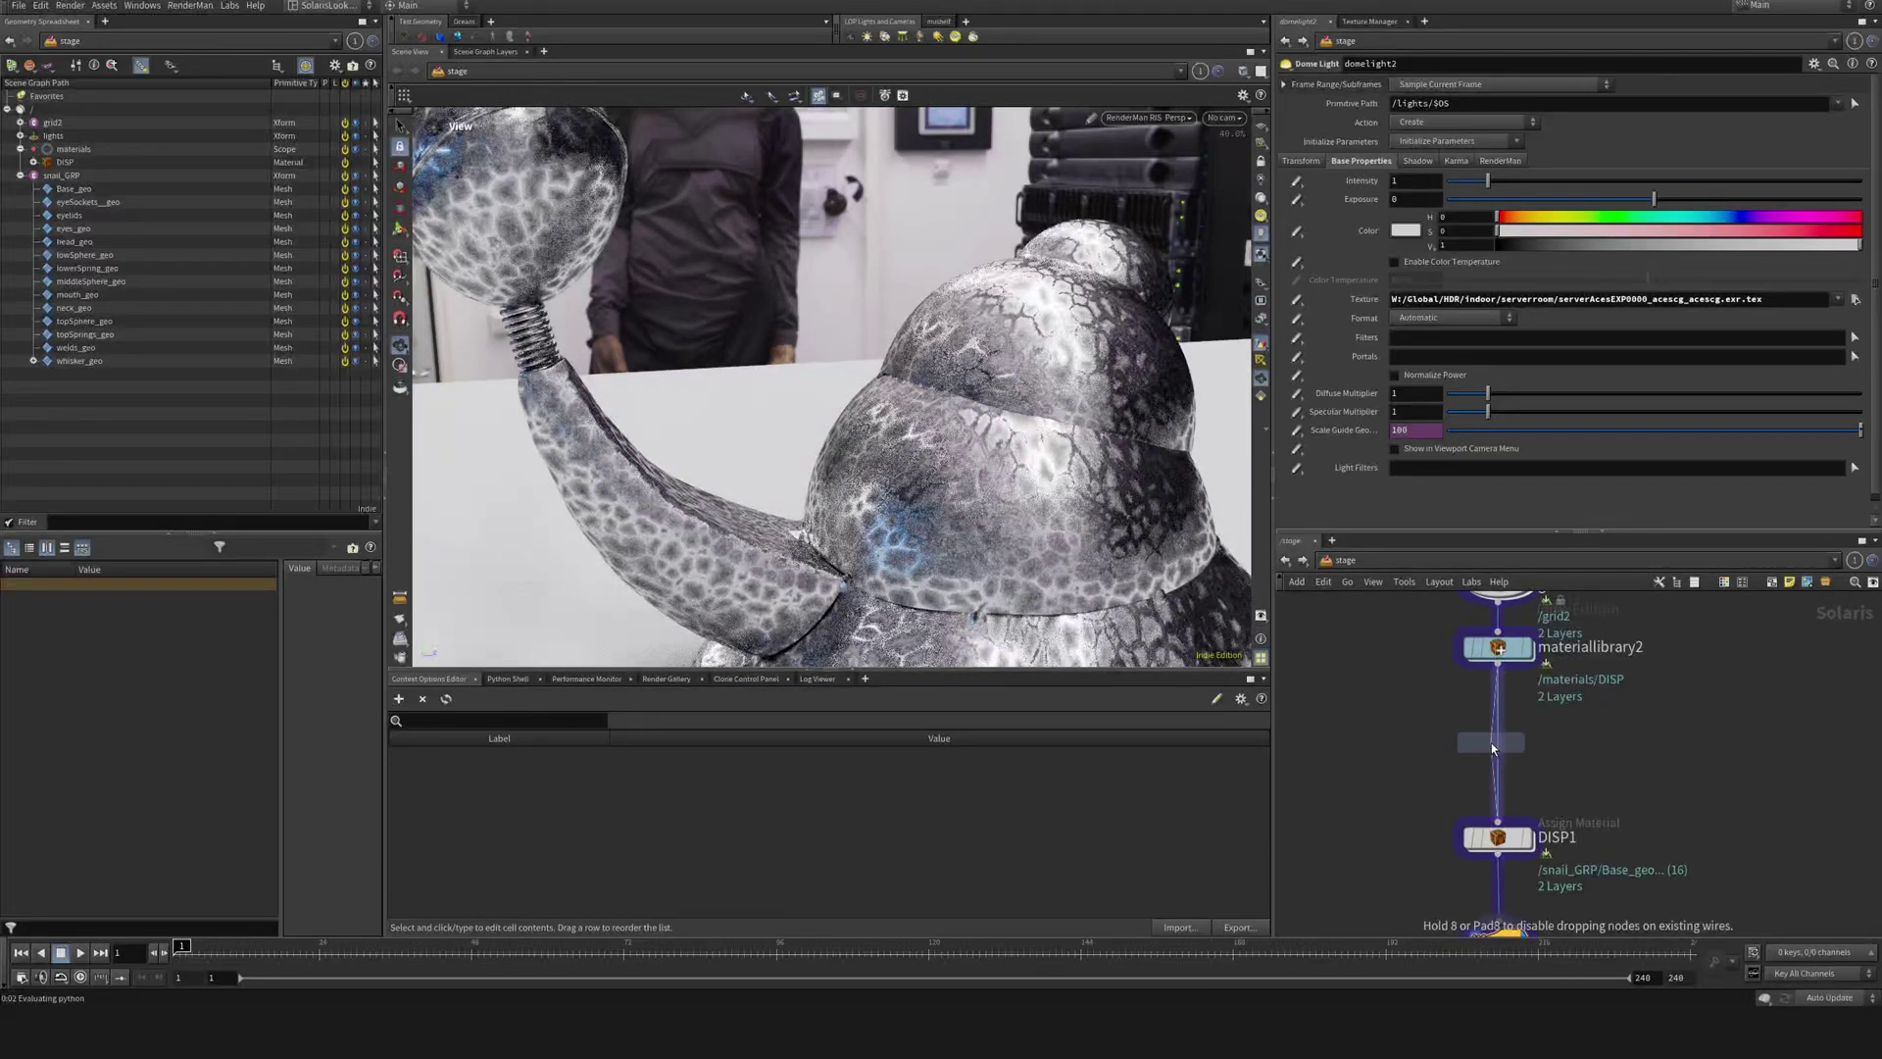
left_click(1491, 743)
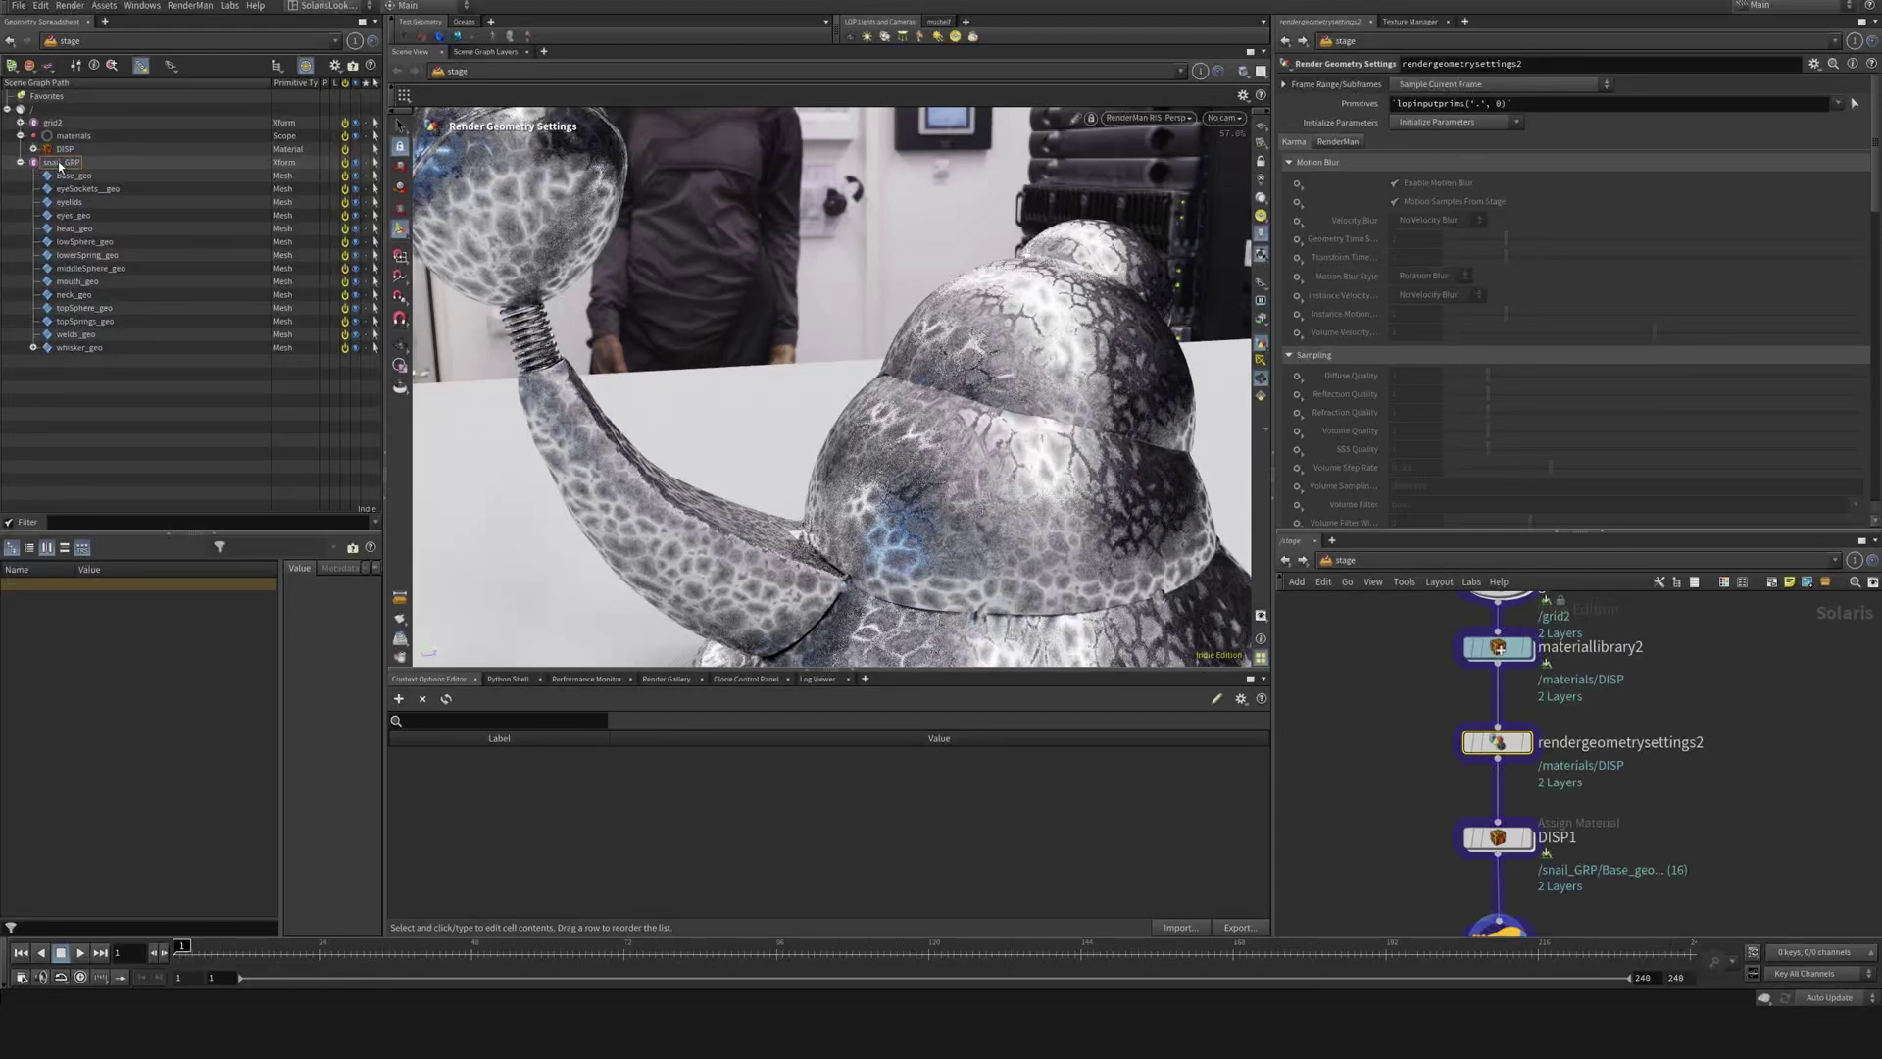
- Target the render geometry settings at the snail group and all its descendants with the primitives pattern /snail_GRP/**
left_click(59, 164)
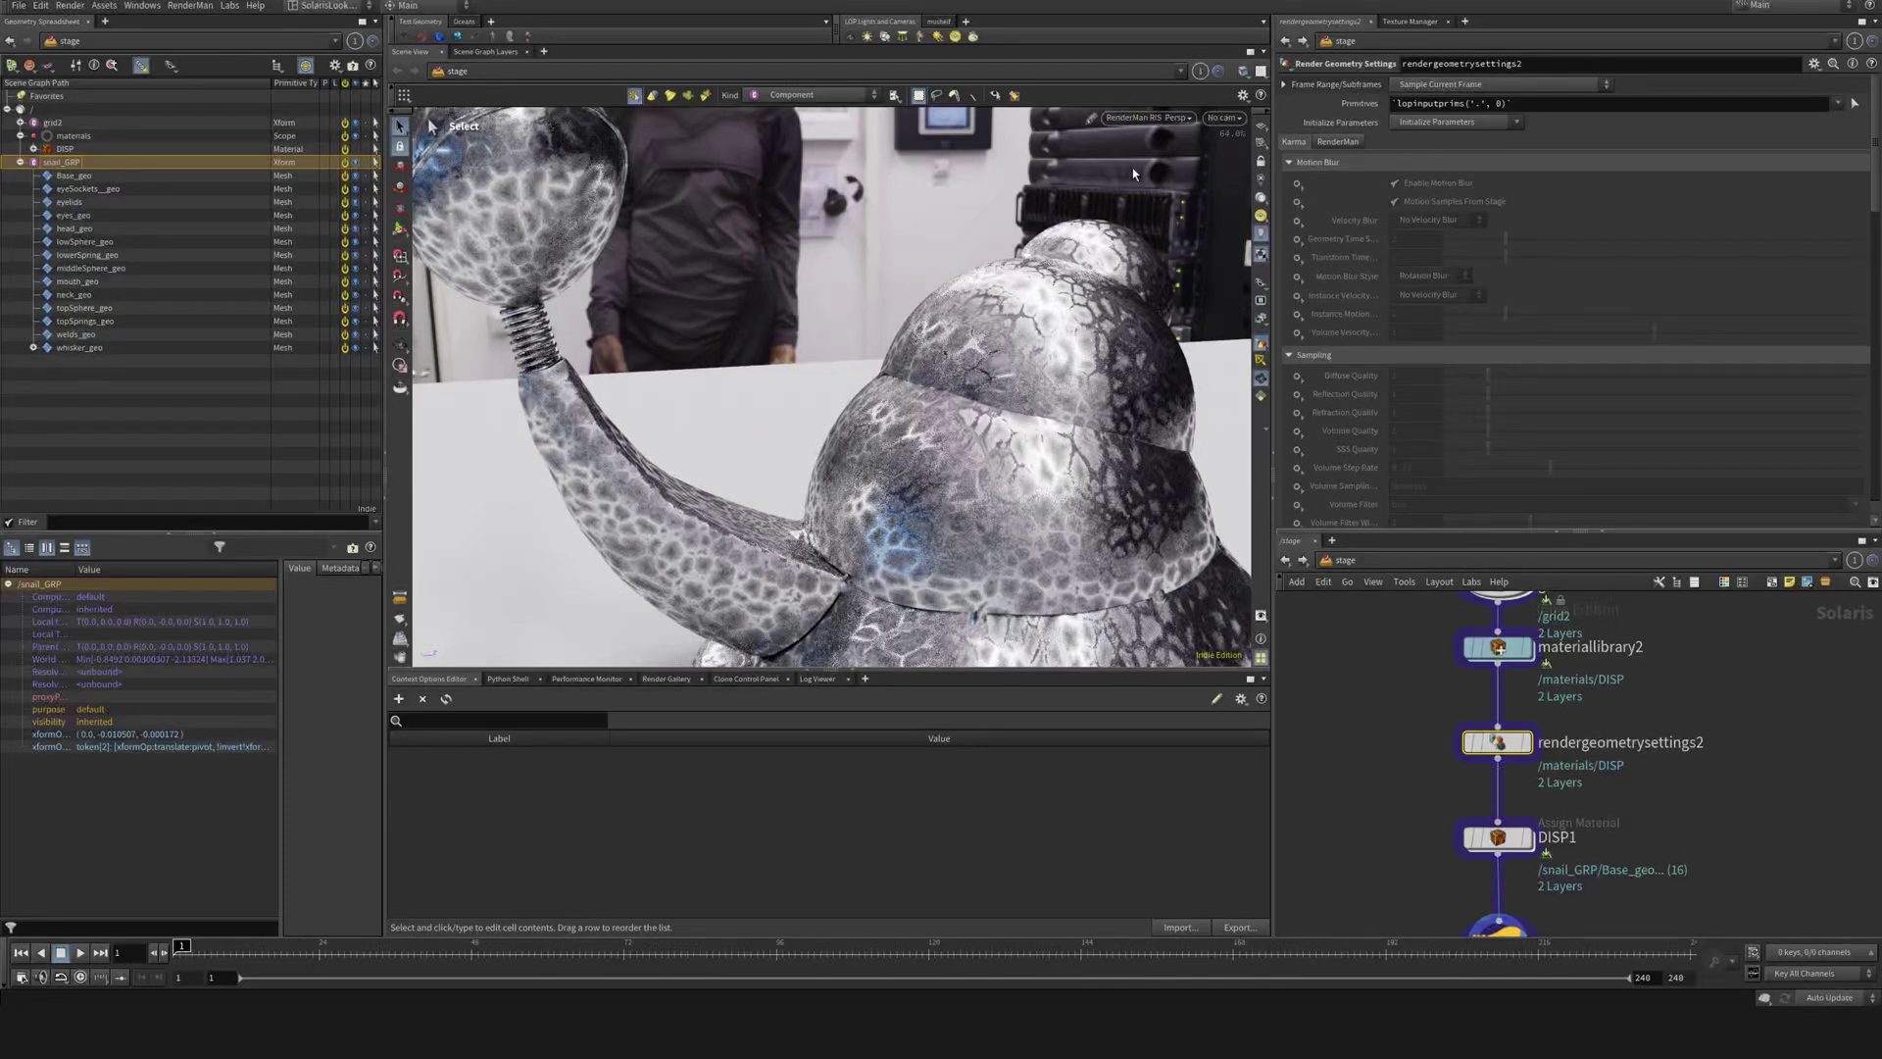
left_click_drag(1452, 106, 1446, 102)
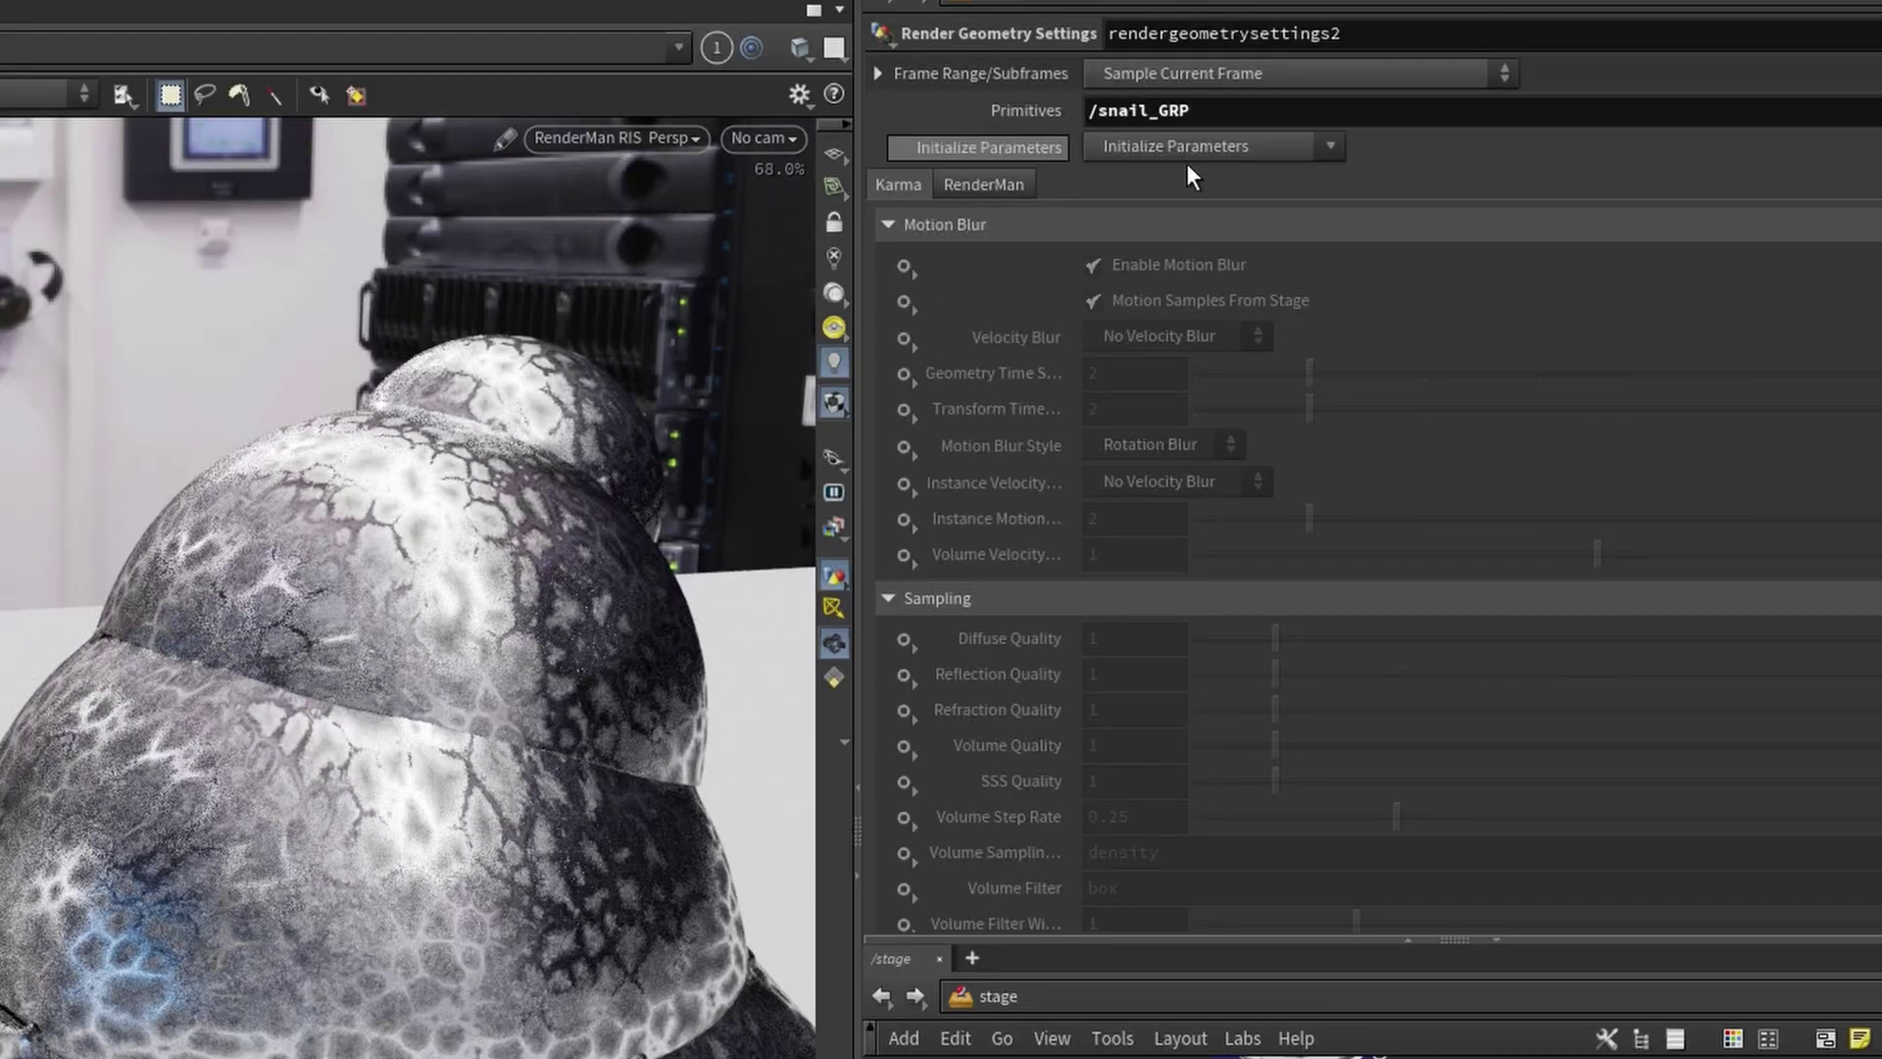
left_click(1464, 103)
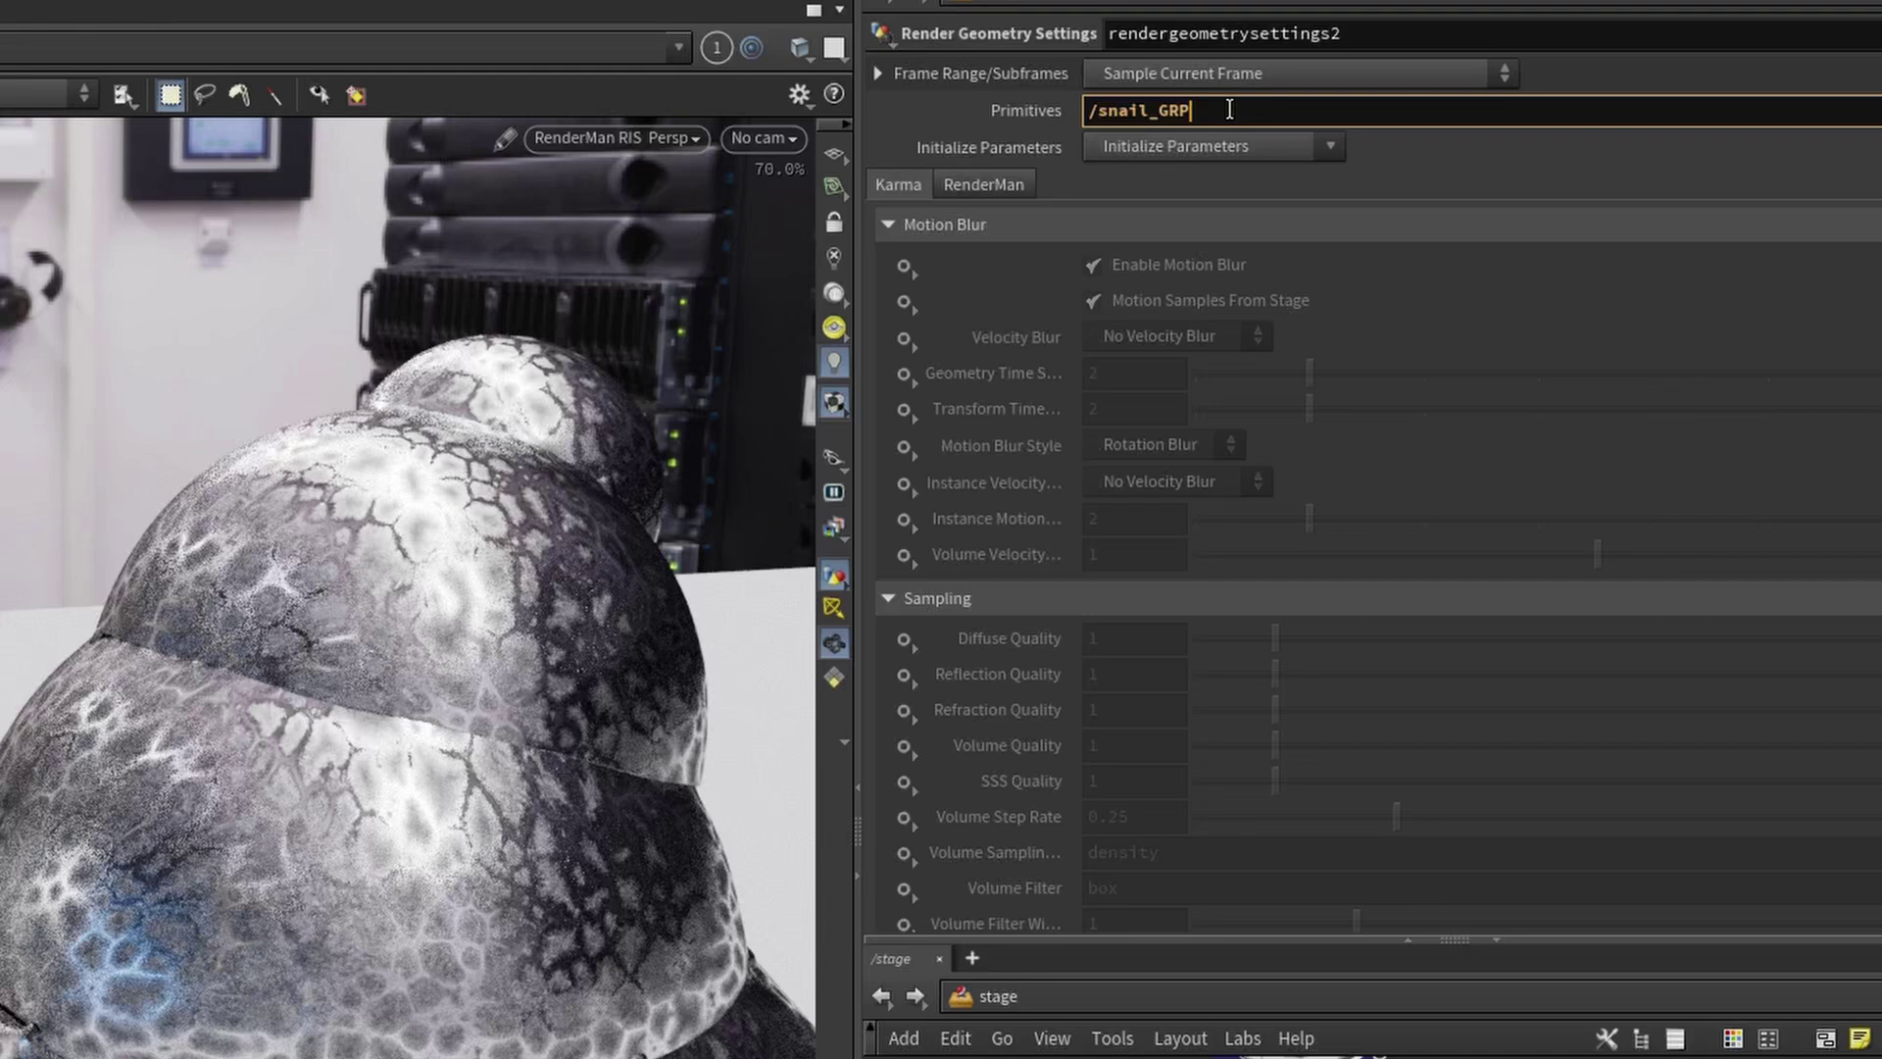
type("/**")
key("Return")
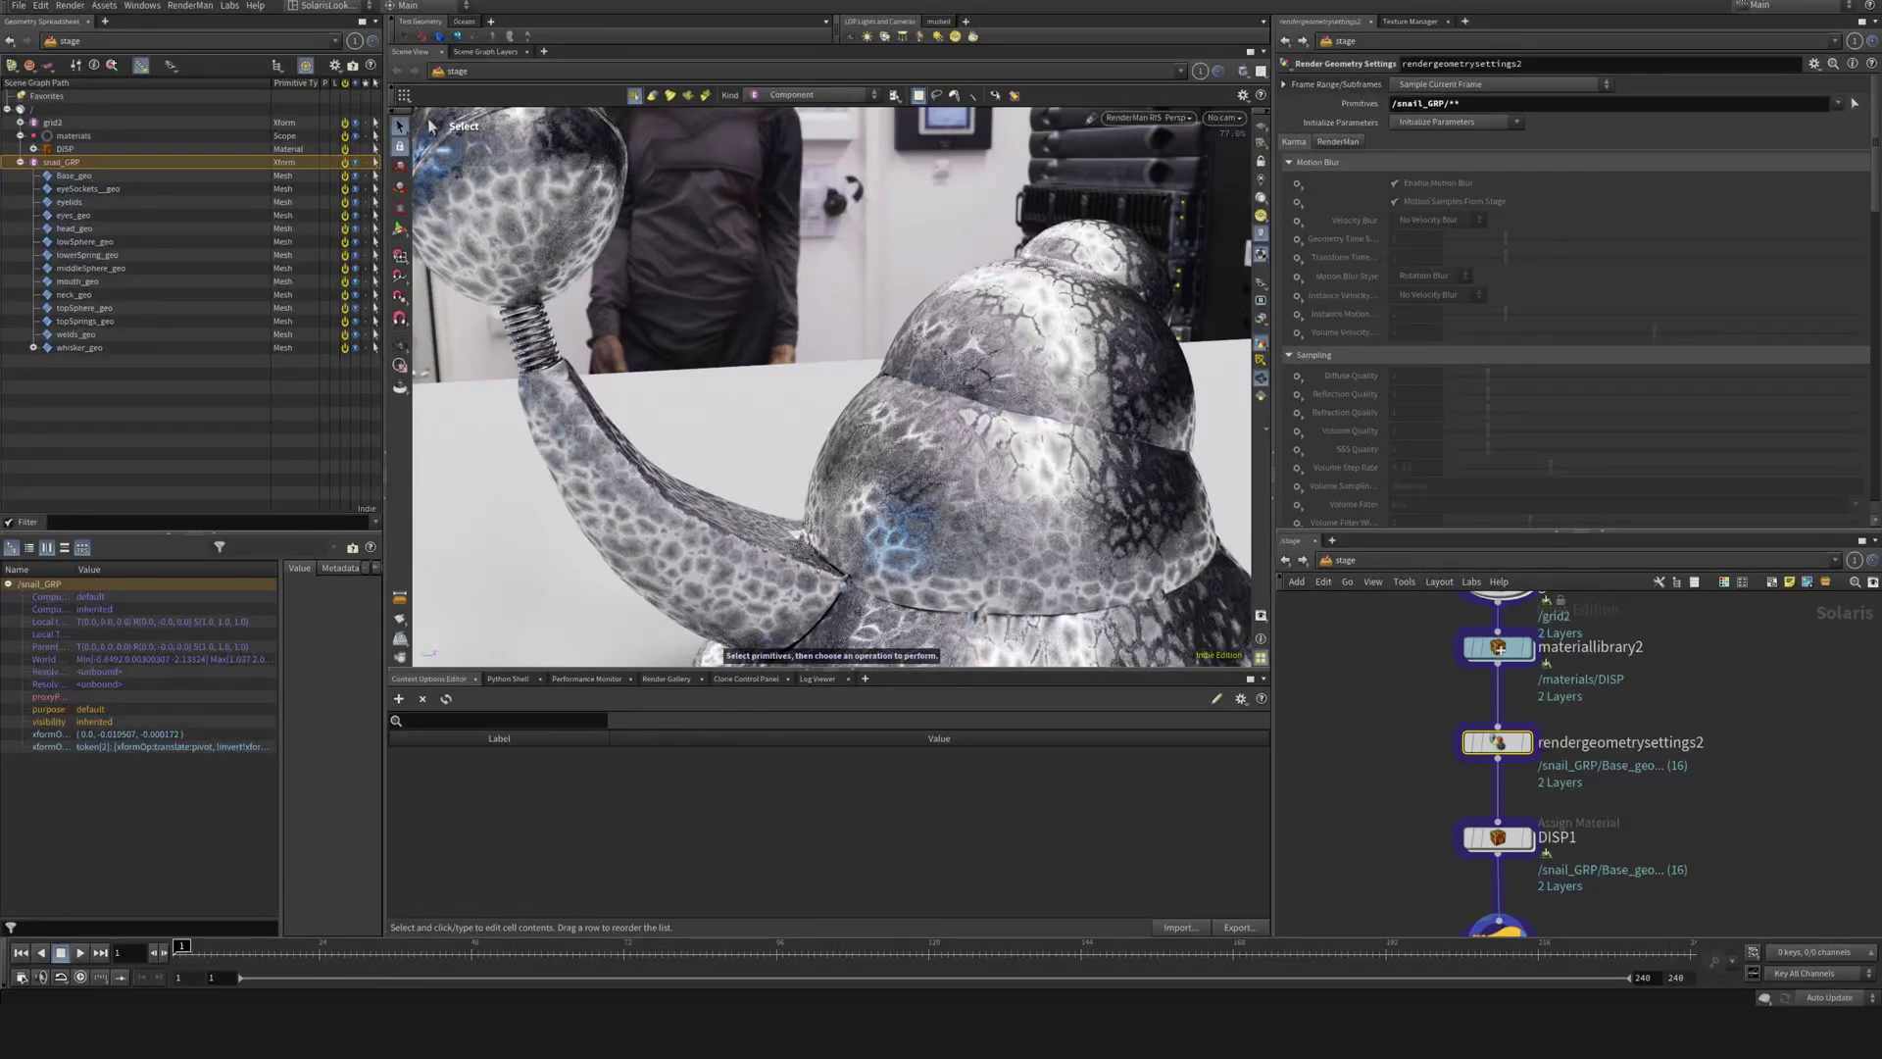
- Set Enable Displacement to Set or Create in the RenderMan prototype shading attributes, keeping the option enabled
left_click(1338, 143)
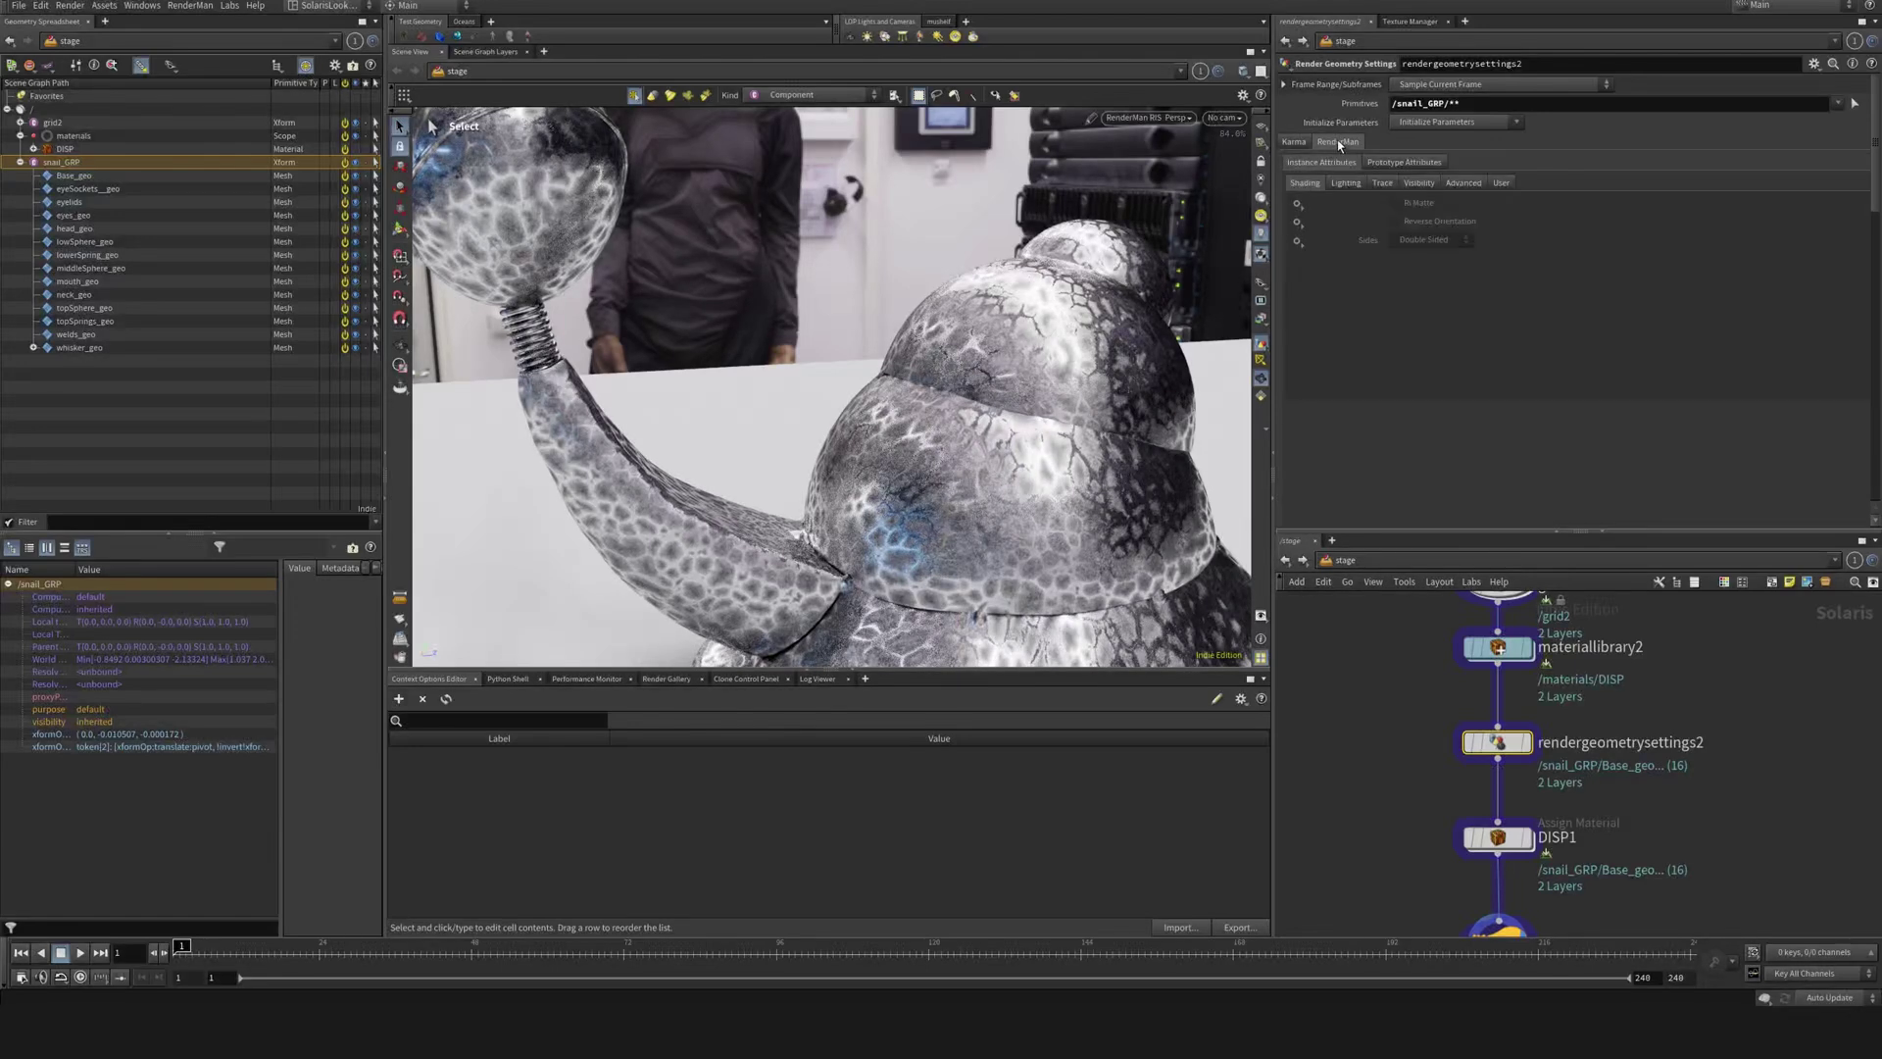
left_click(1404, 165)
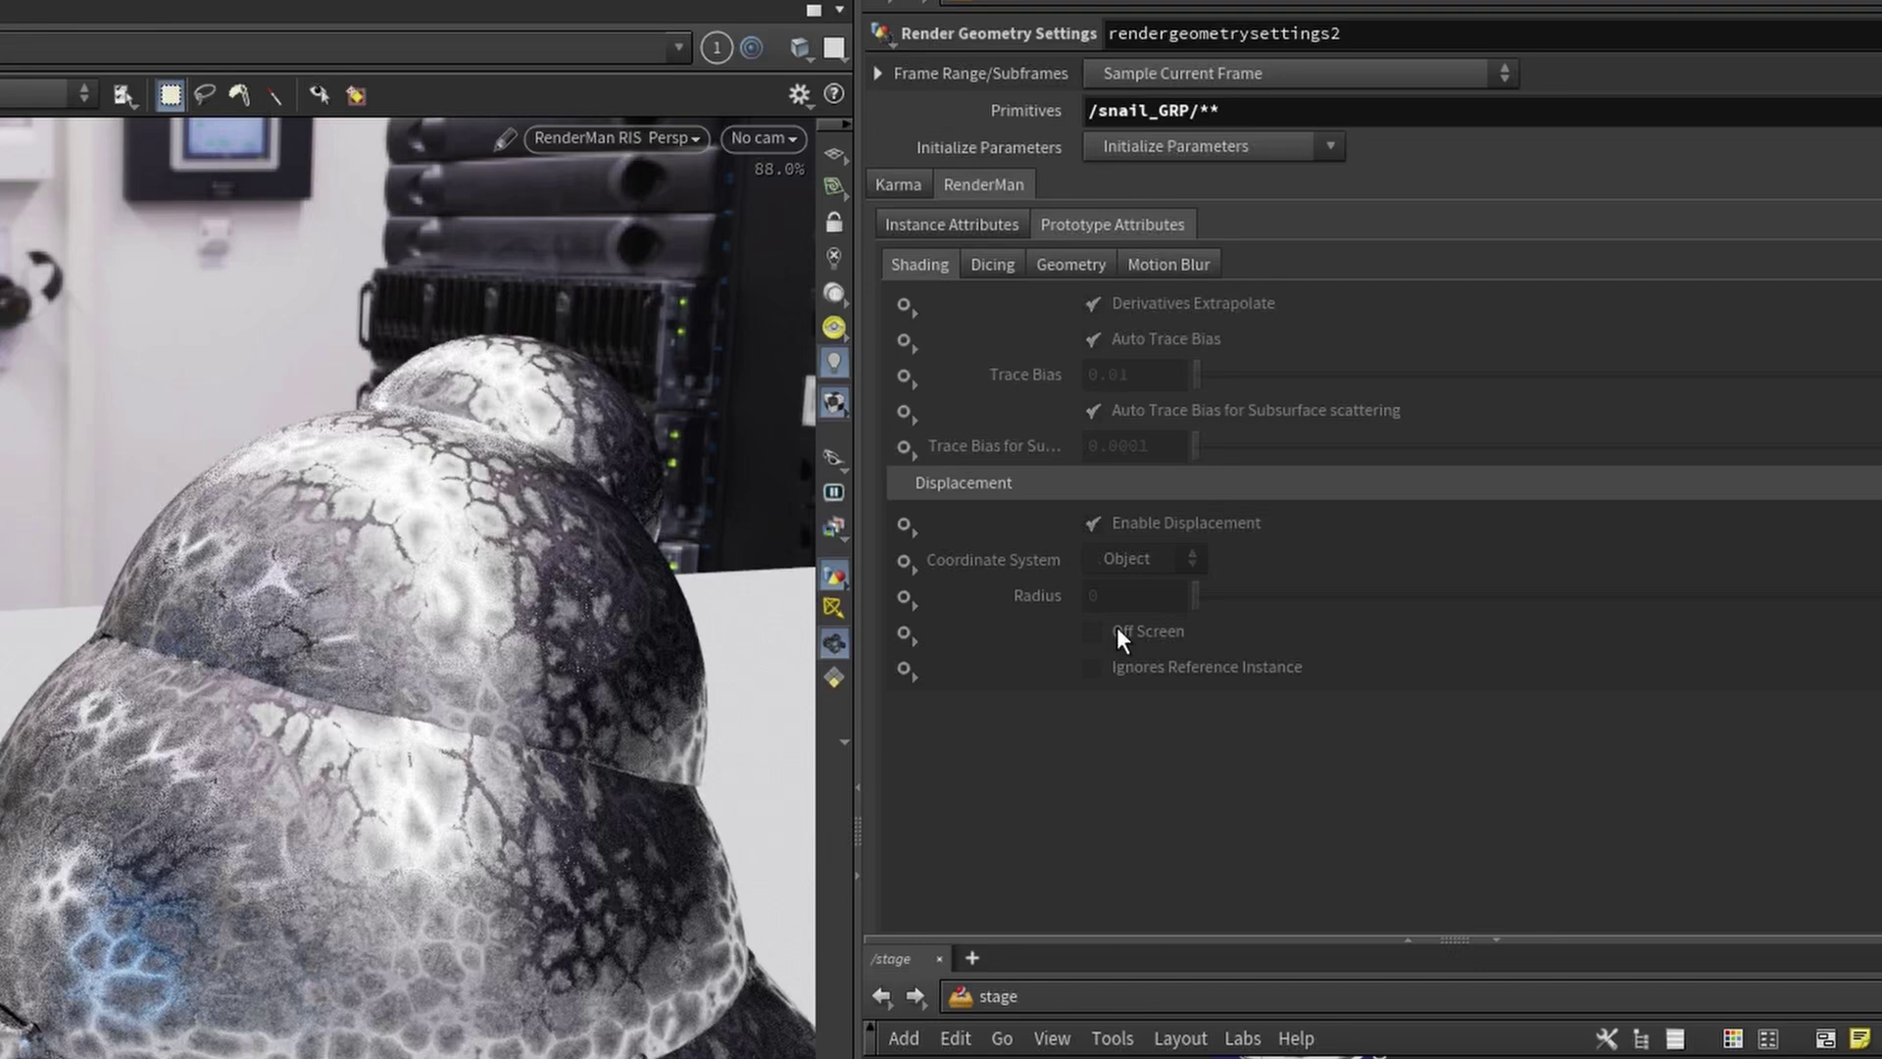
left_click(903, 524)
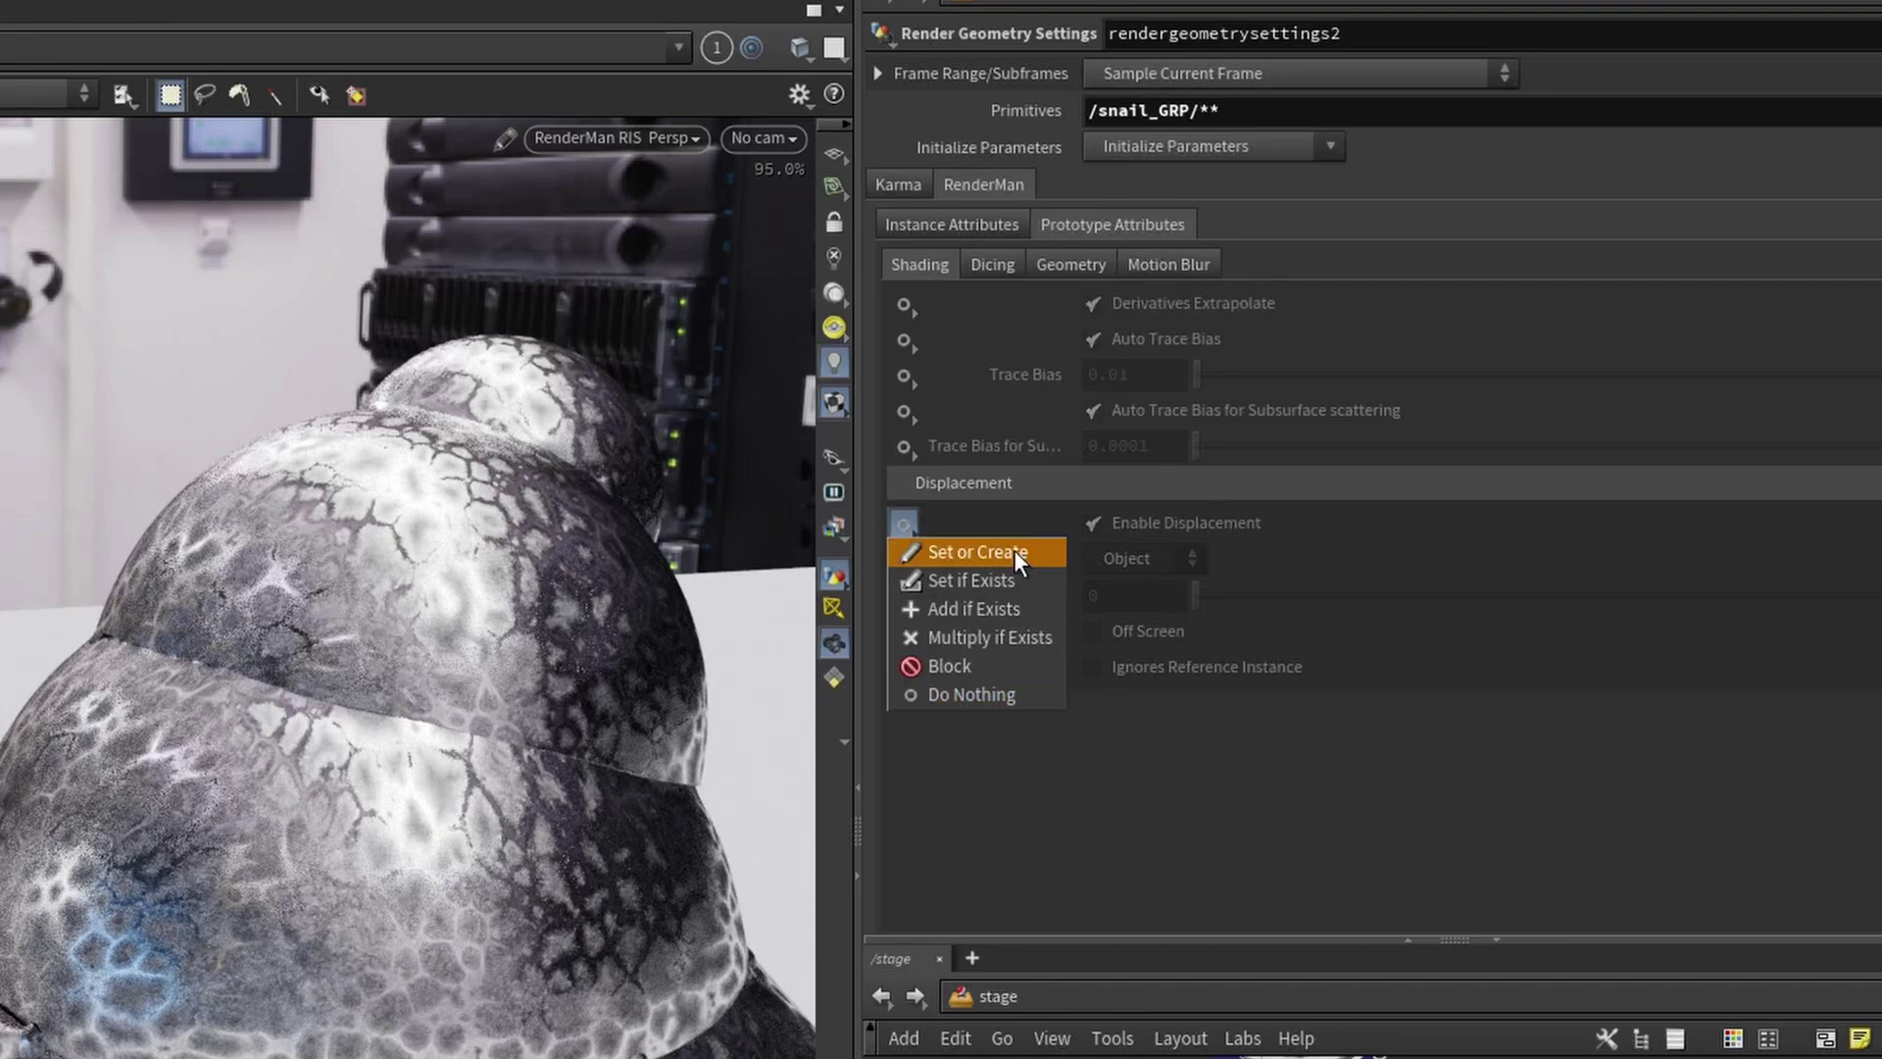
left_click(974, 553)
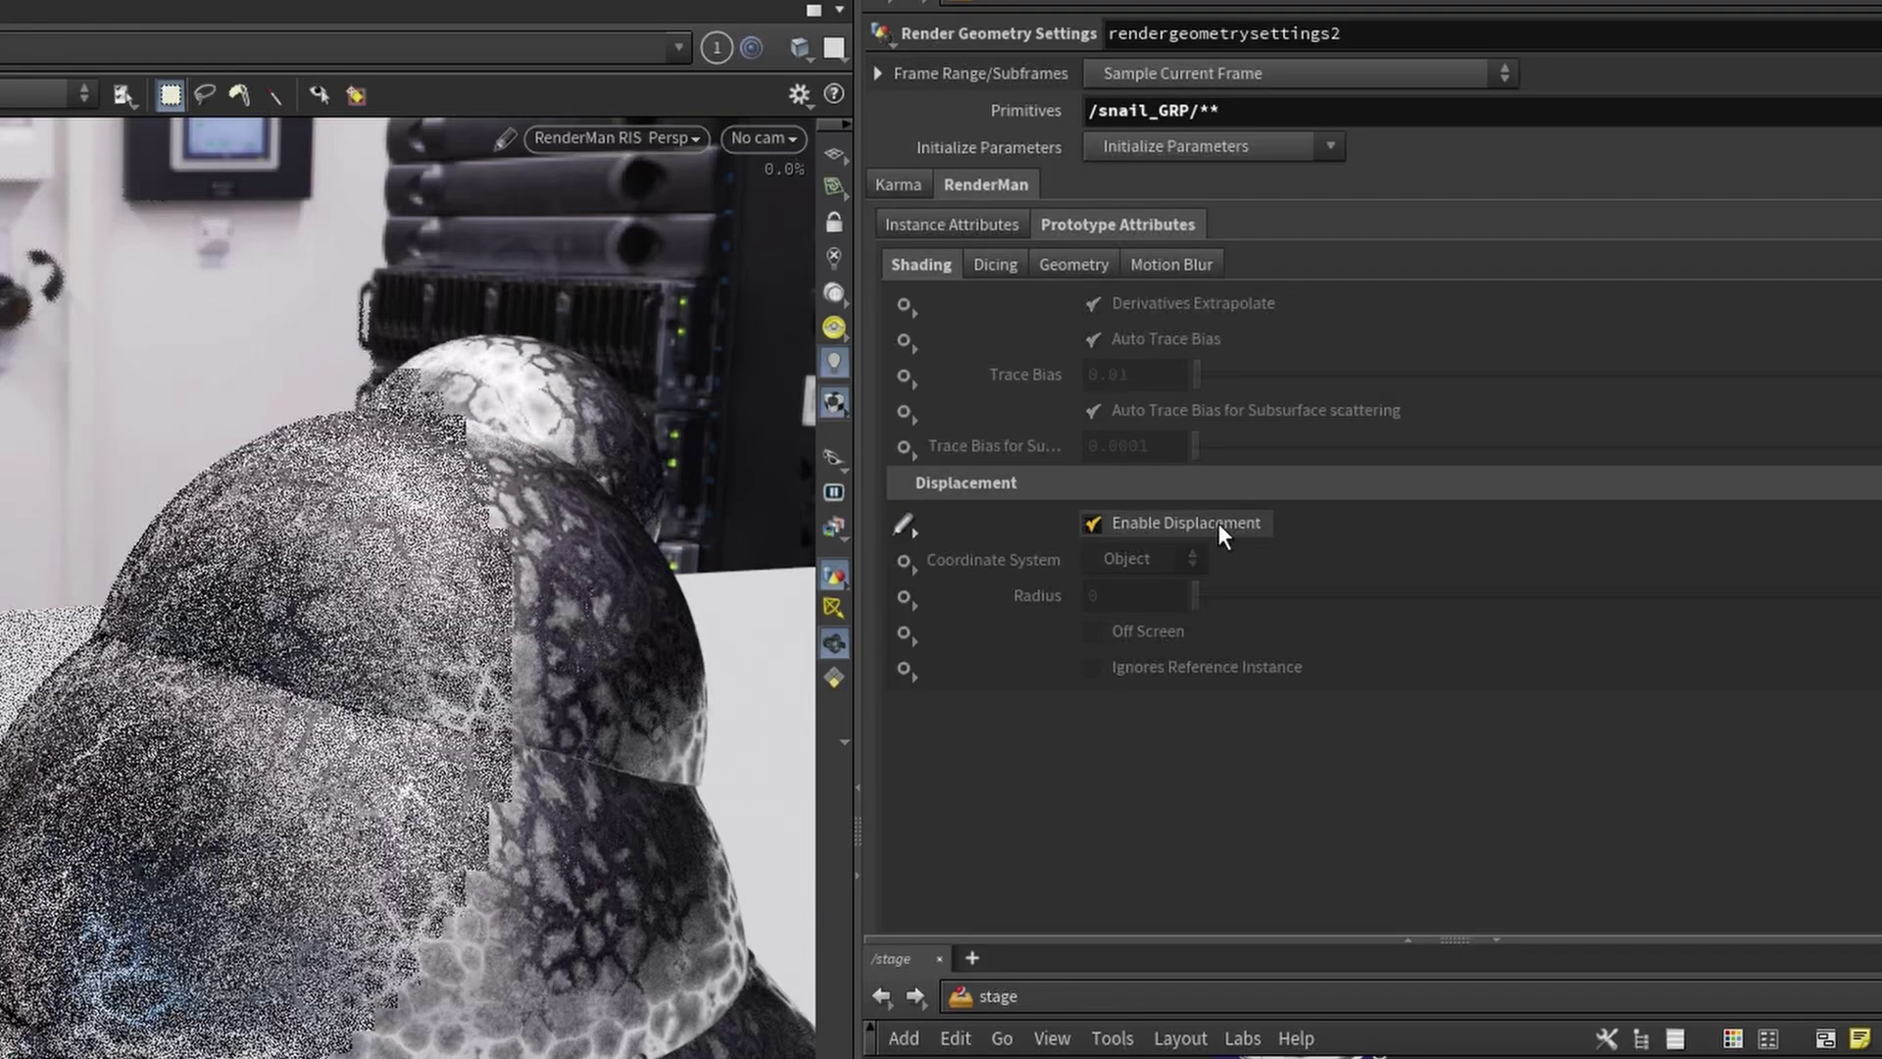
- Set the displacement Radius attribute to Set or Create with a value of 0.2
left_click(907, 597)
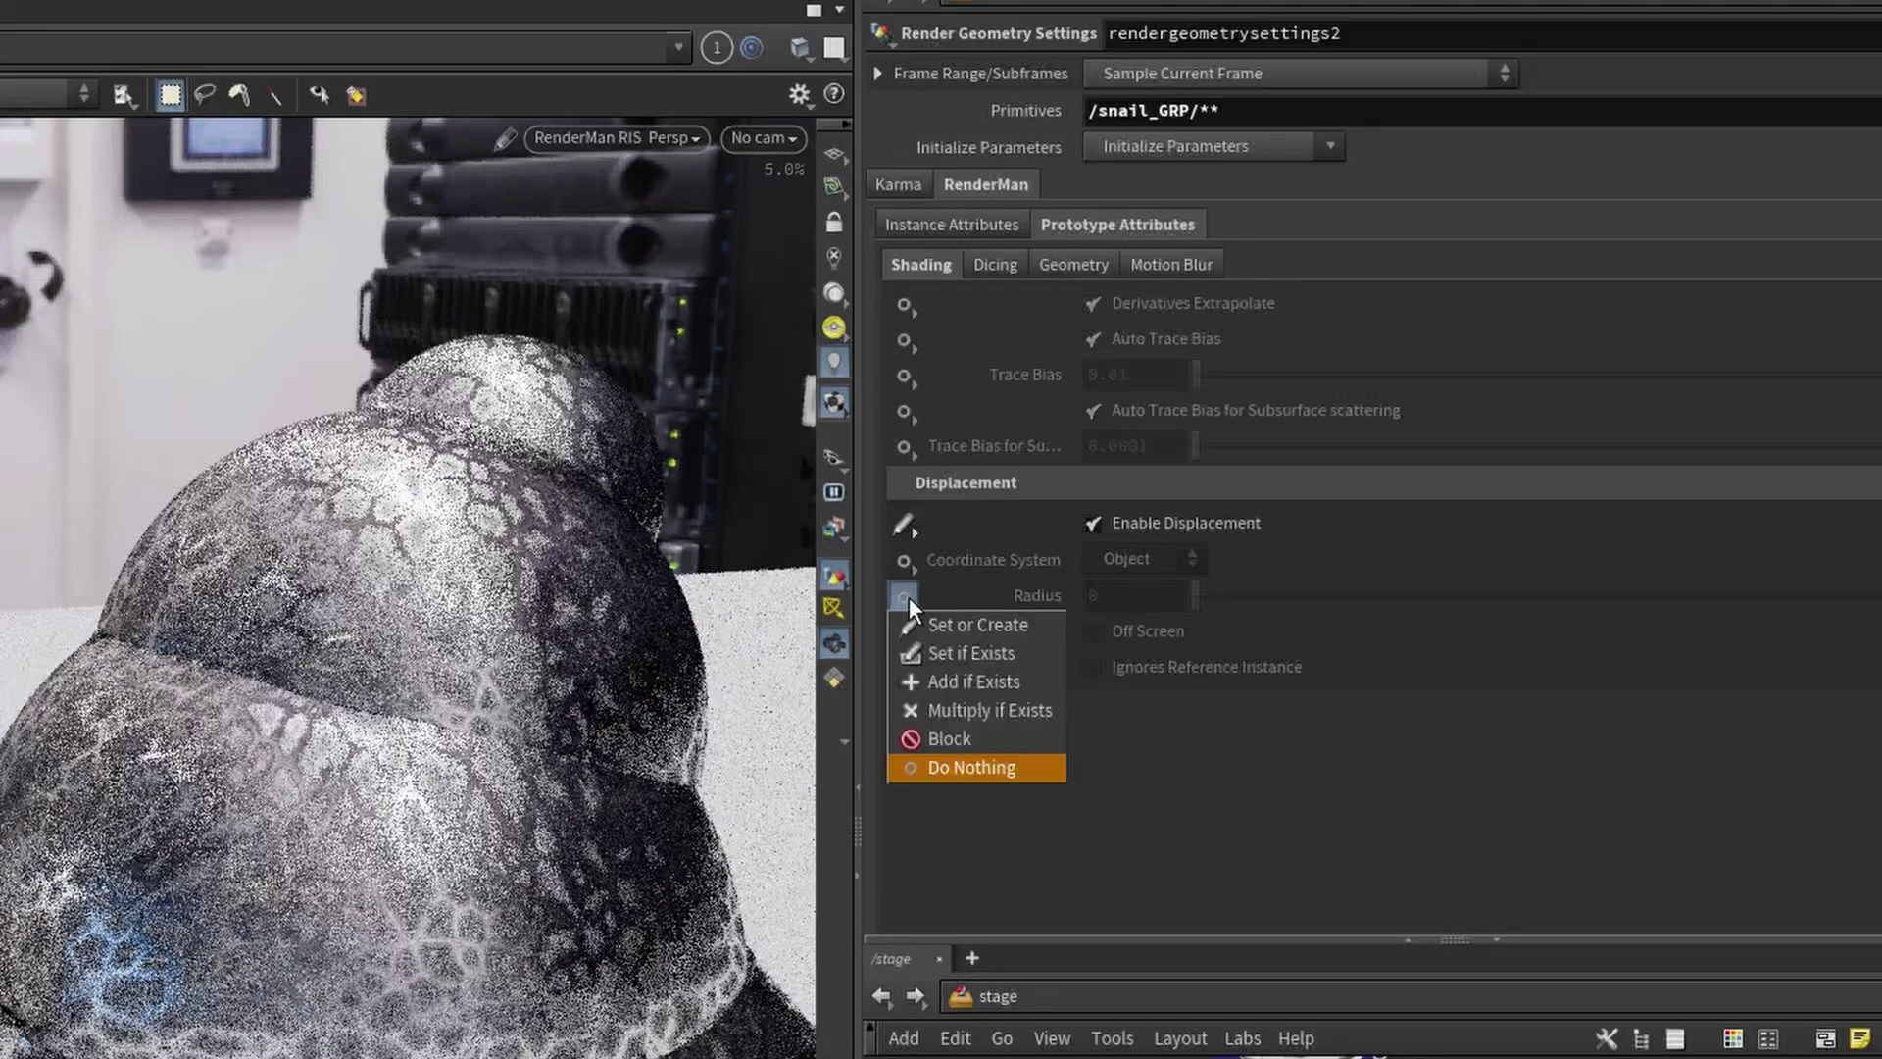
left_click(960, 633)
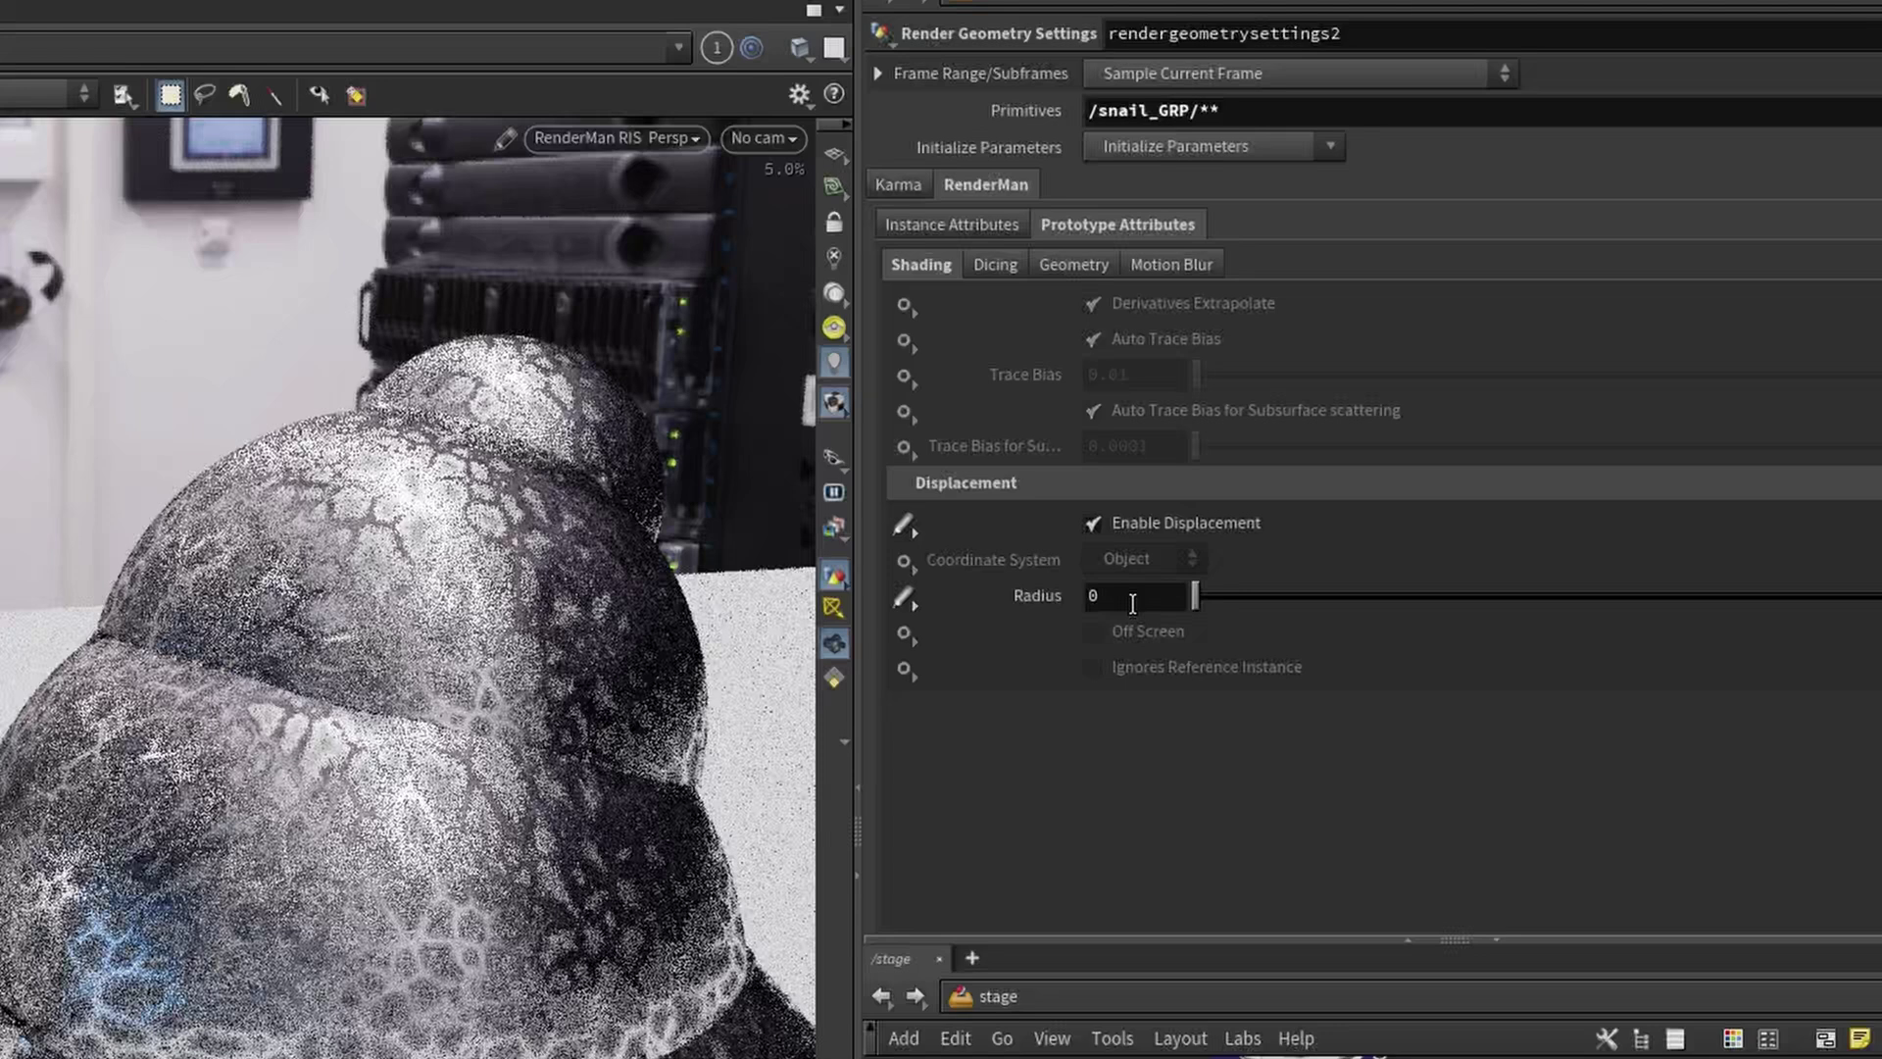
left_click(1133, 599)
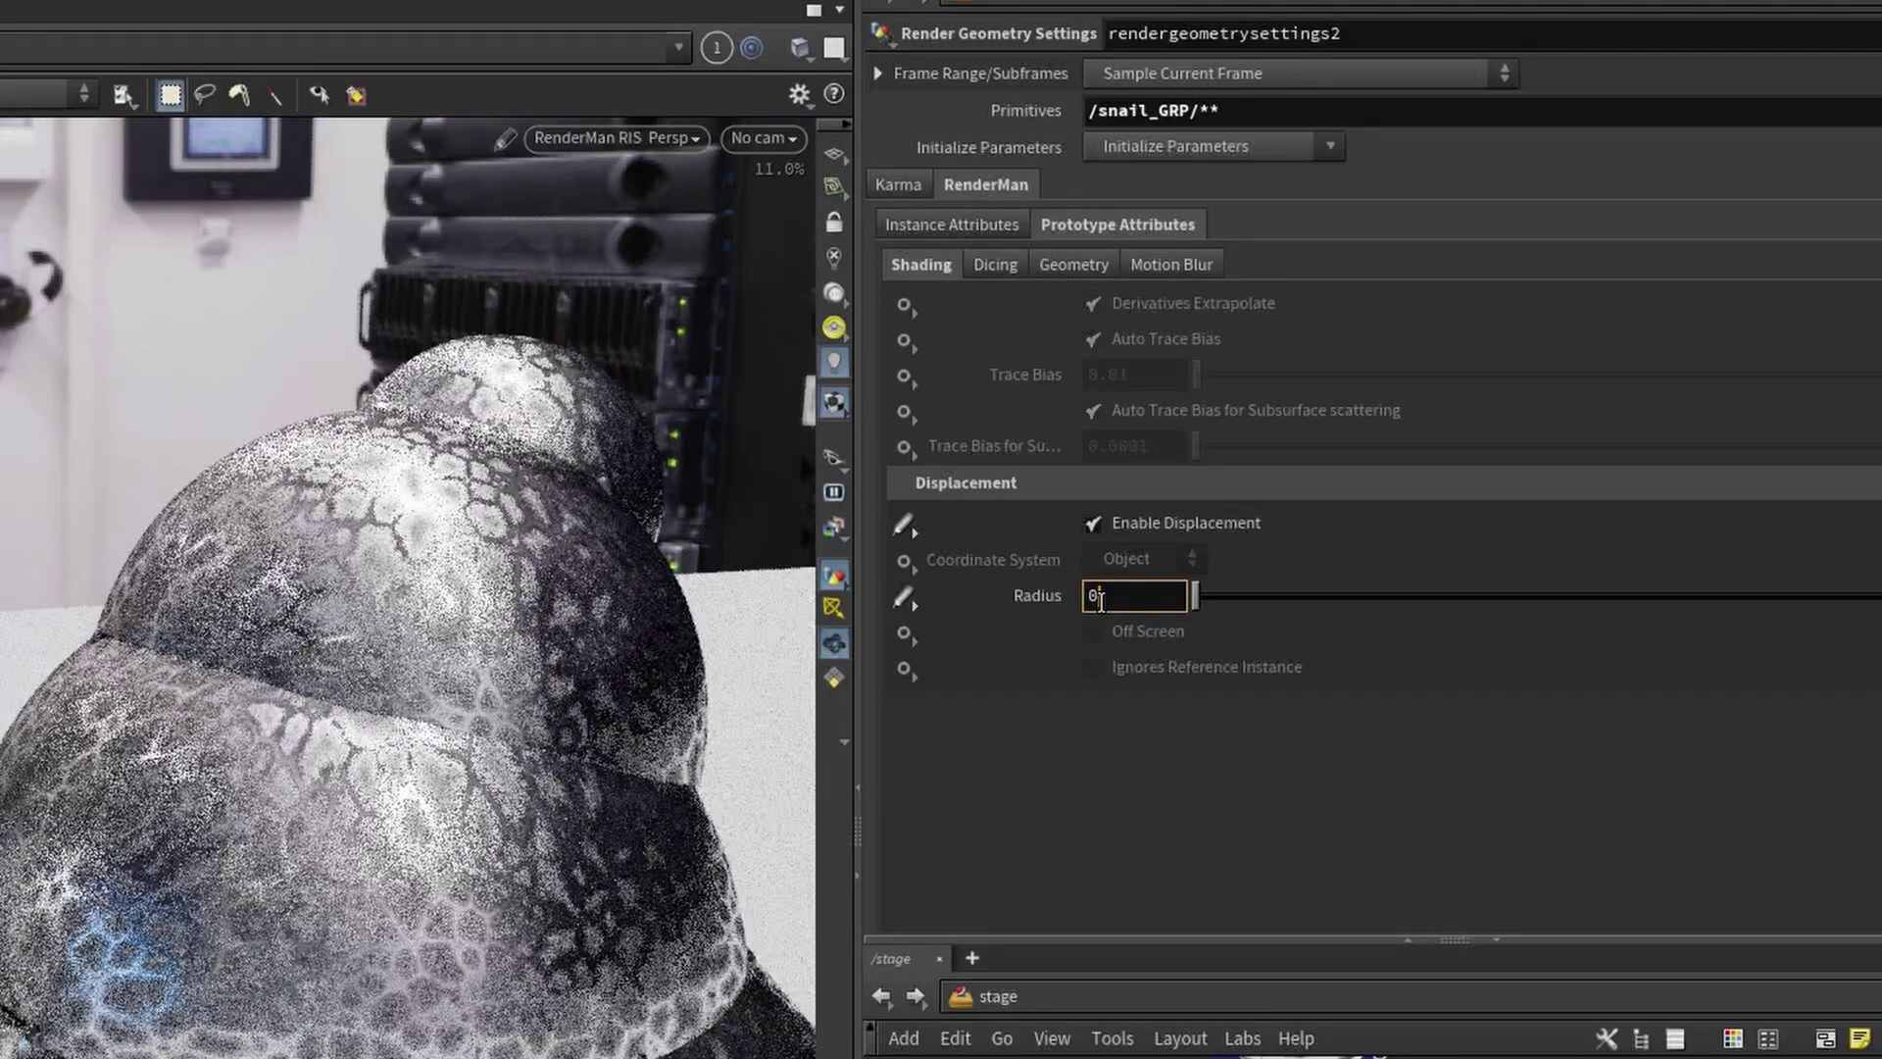
type(".2")
key("Return")
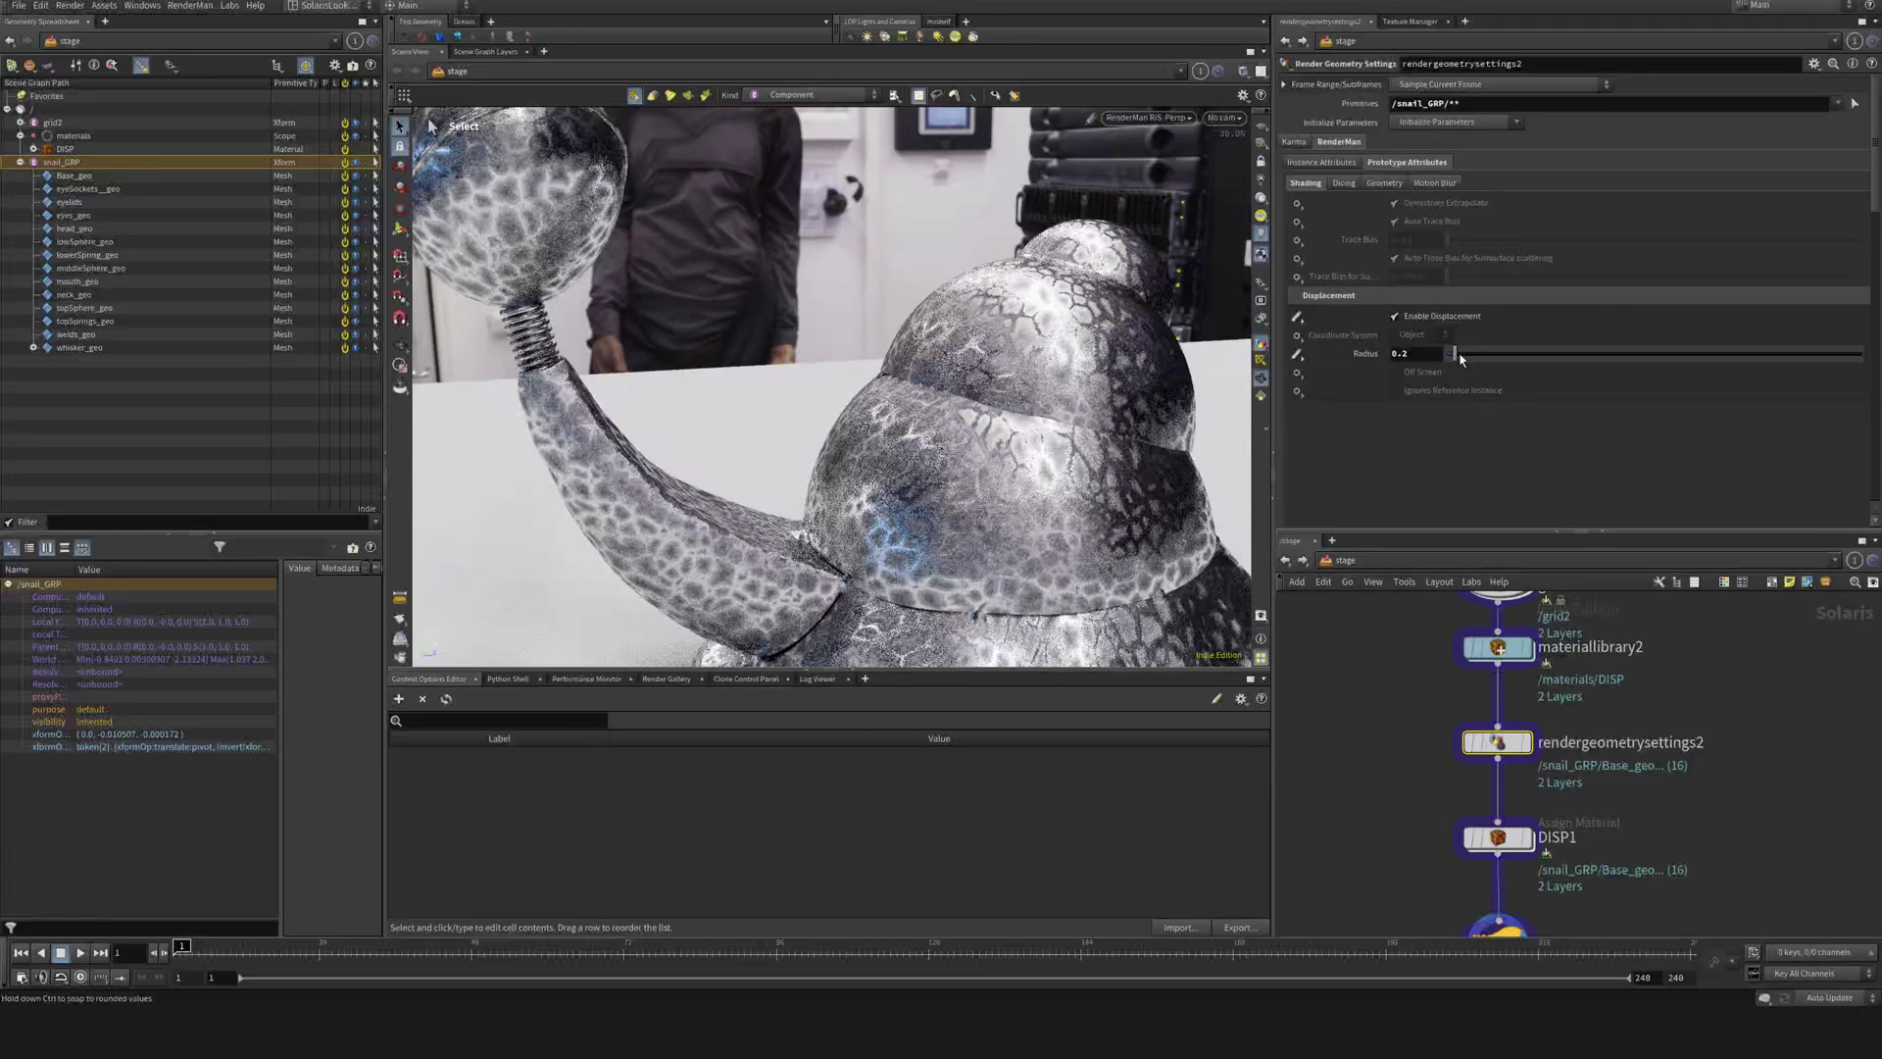
- Try displacement radius values such as 8.76 and 0.8 on the snail, and restore the radius to 0.2
left_click_drag(1796, 360, 1777, 360)
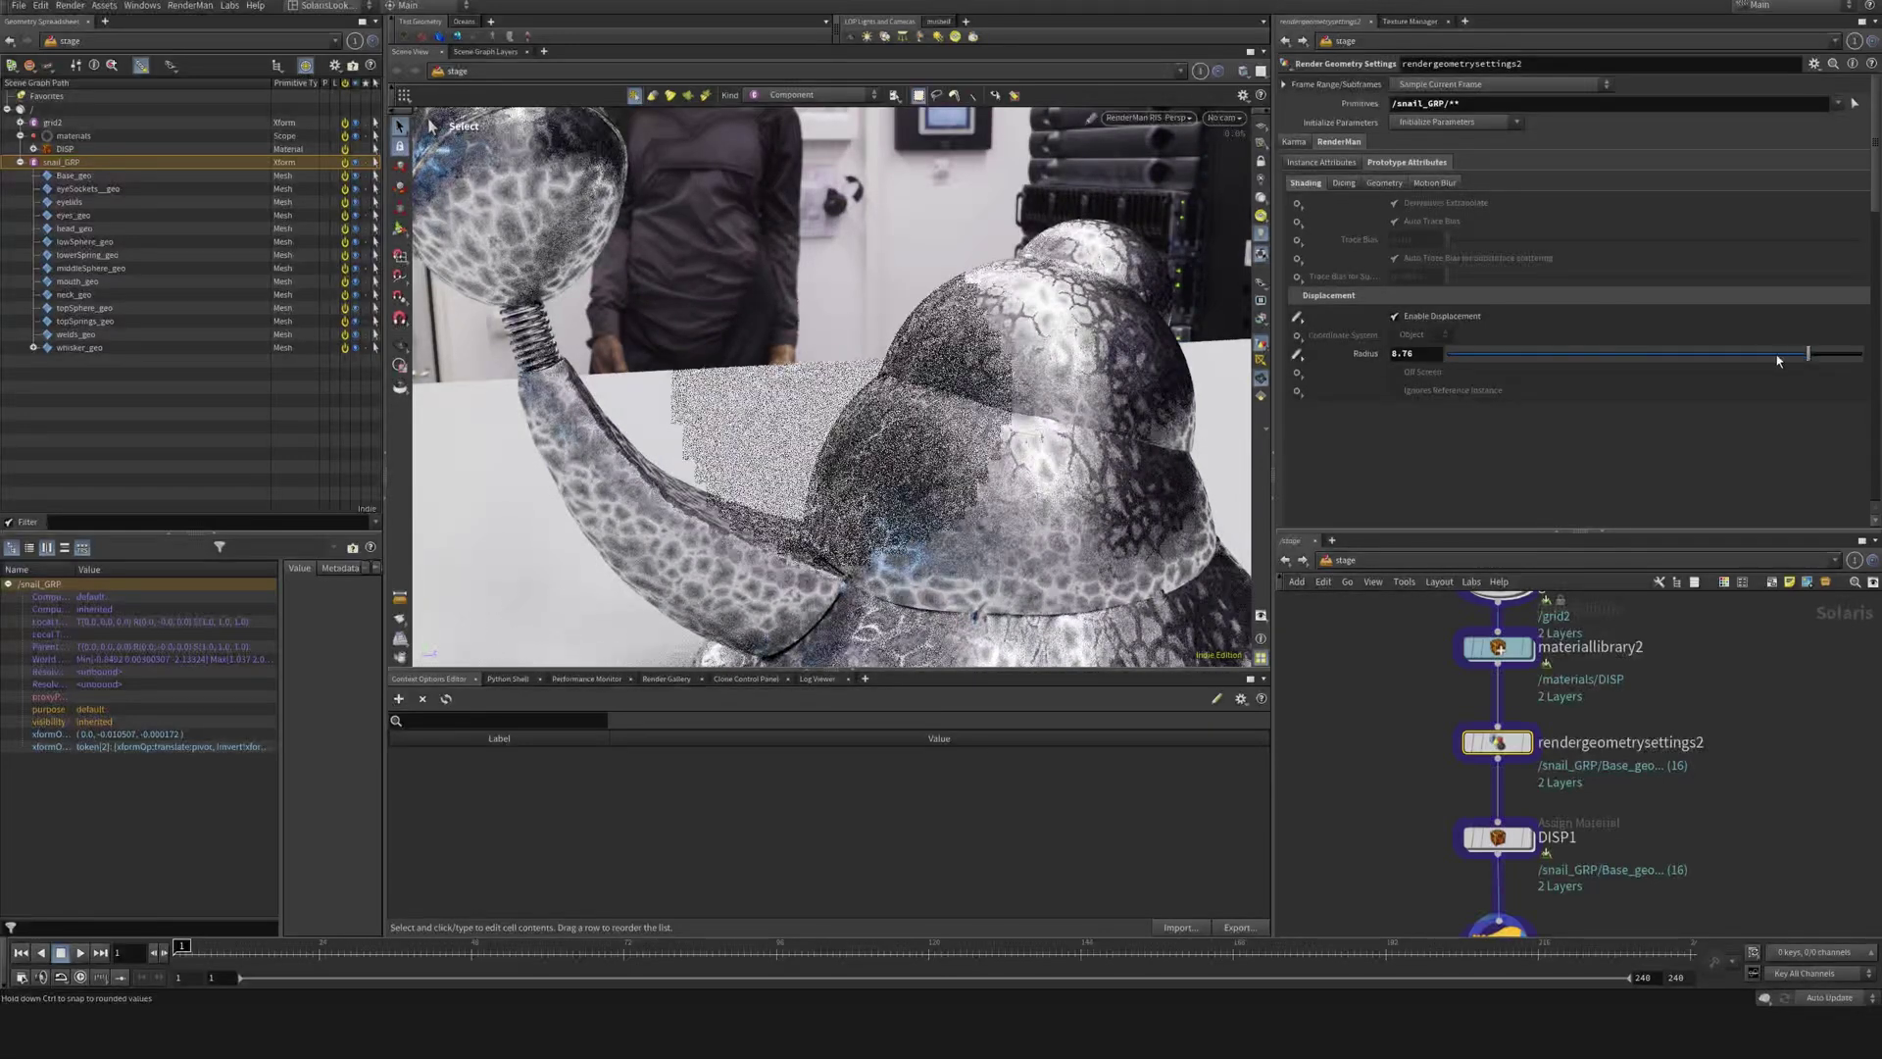
left_click_drag(1610, 362, 1479, 360)
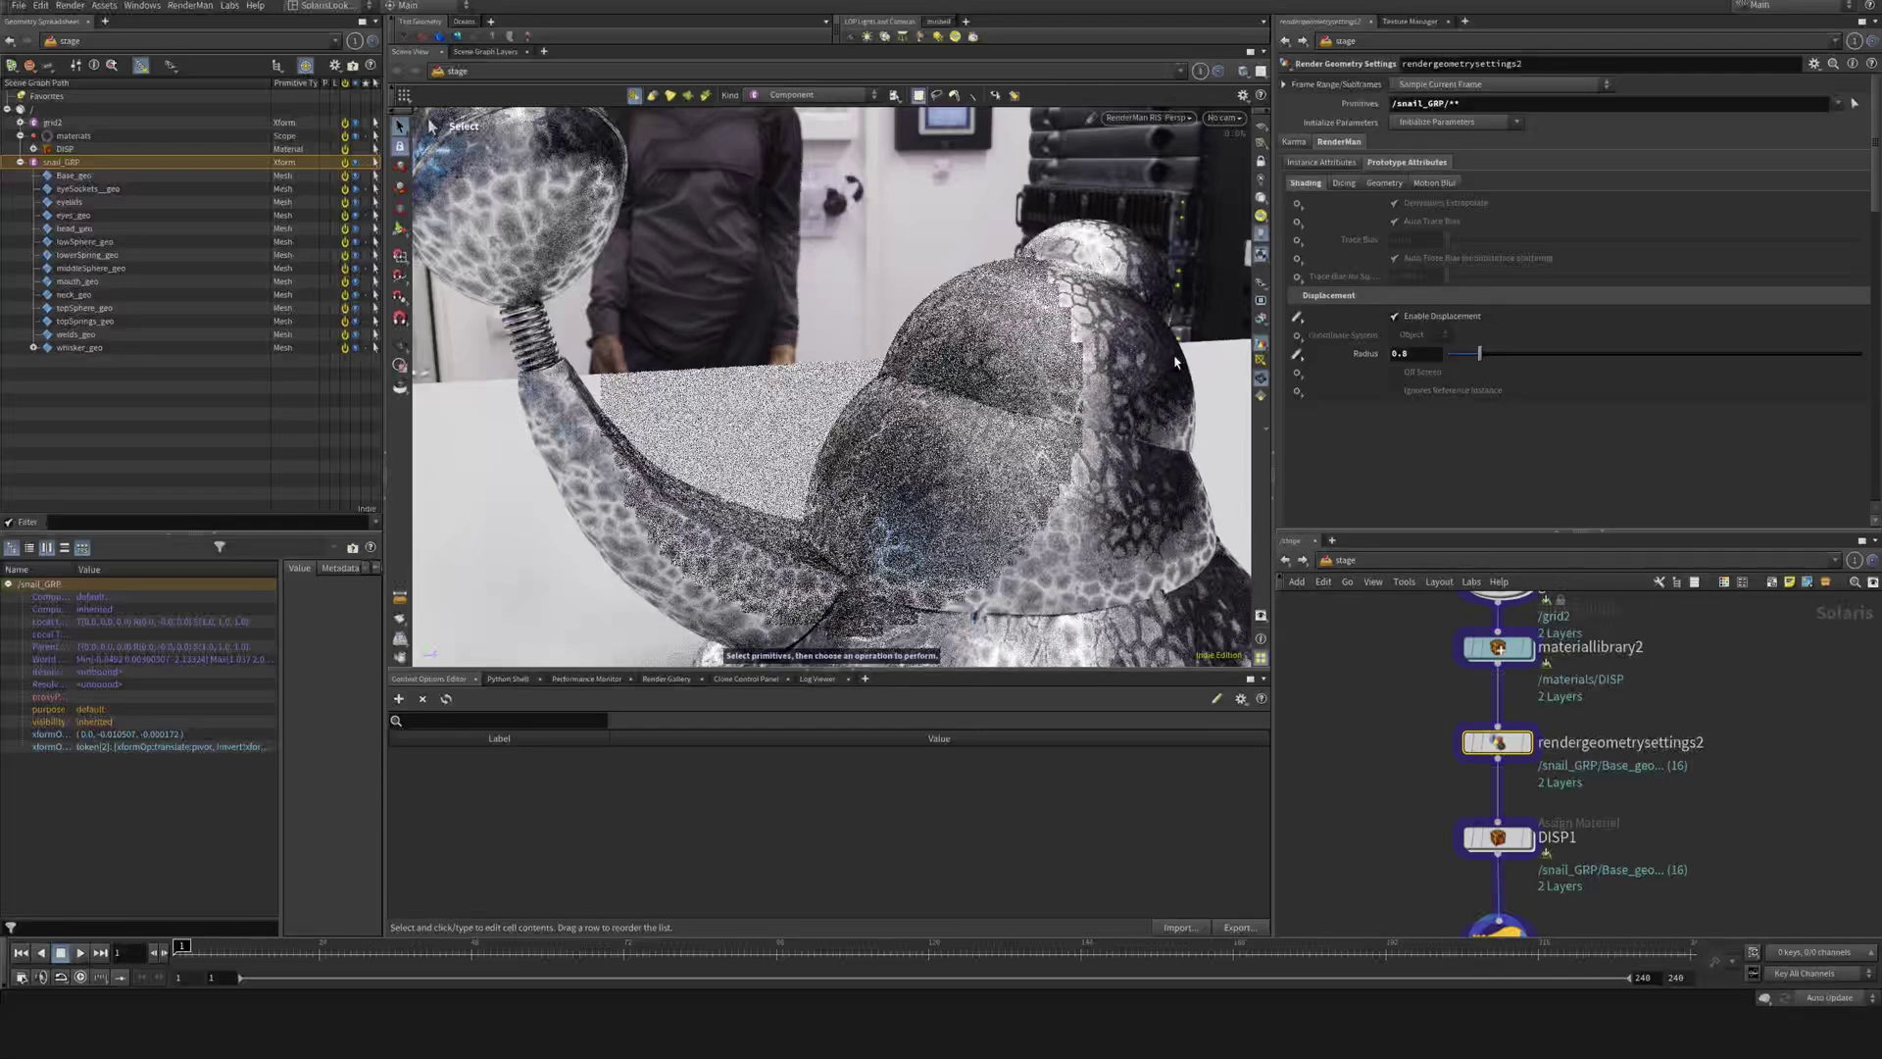
left_click(1414, 357)
key("BackSpace")
type("2")
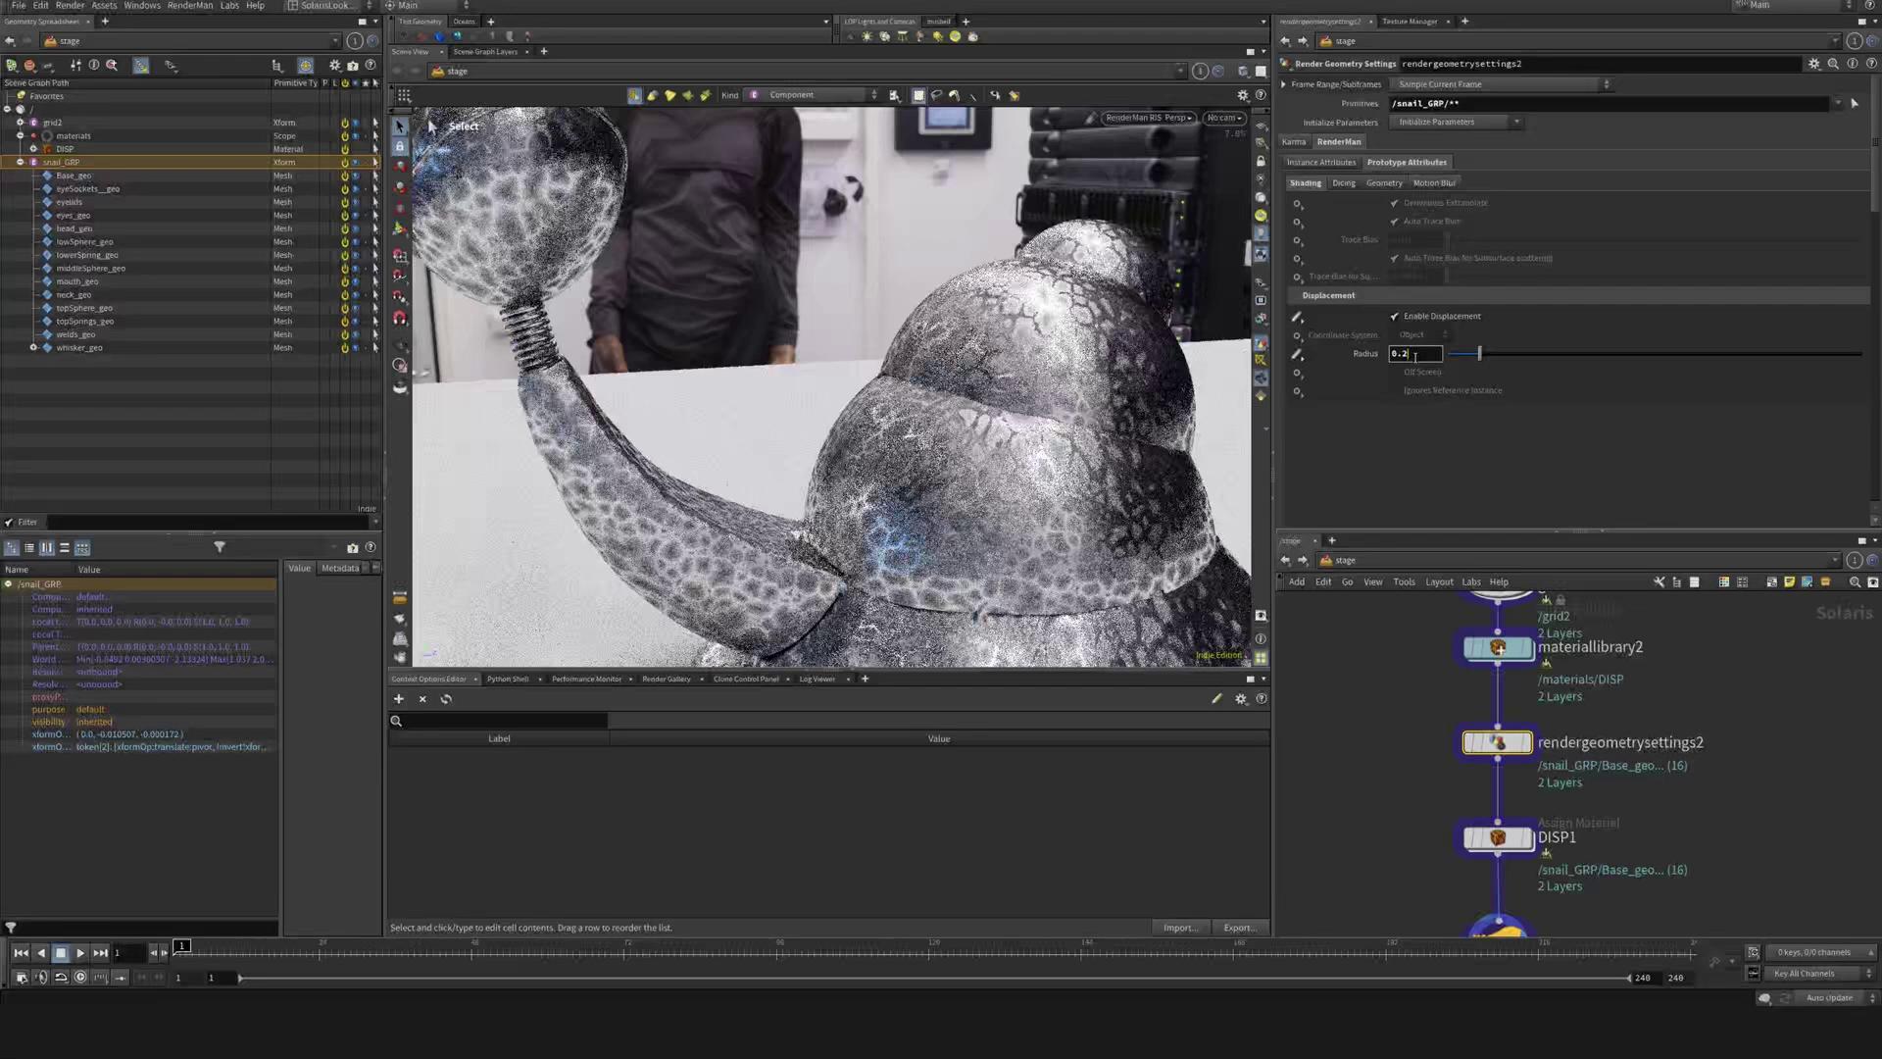
key("Return")
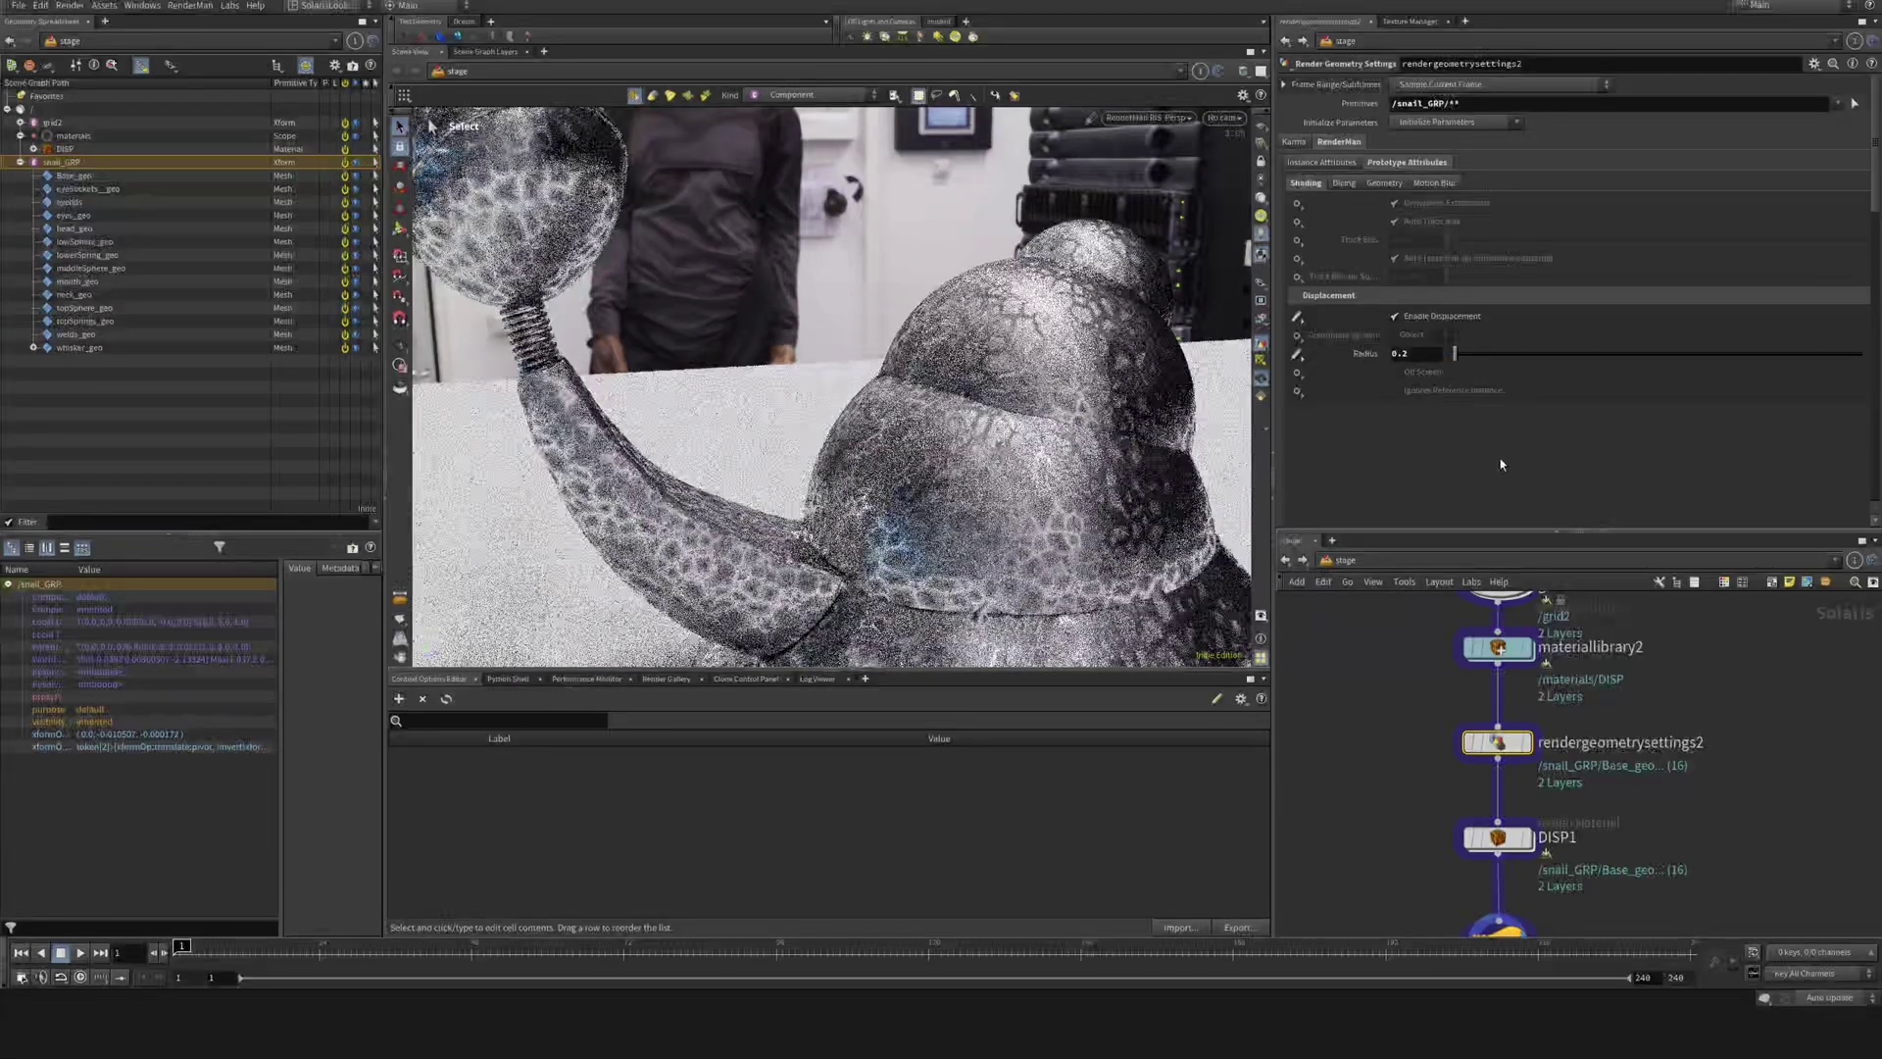
- Reopen the DISP material network from the materiallibrary2 node
middle_click_drag(1688, 816, 1692, 752)
middle_click_drag(1720, 676, 1709, 768)
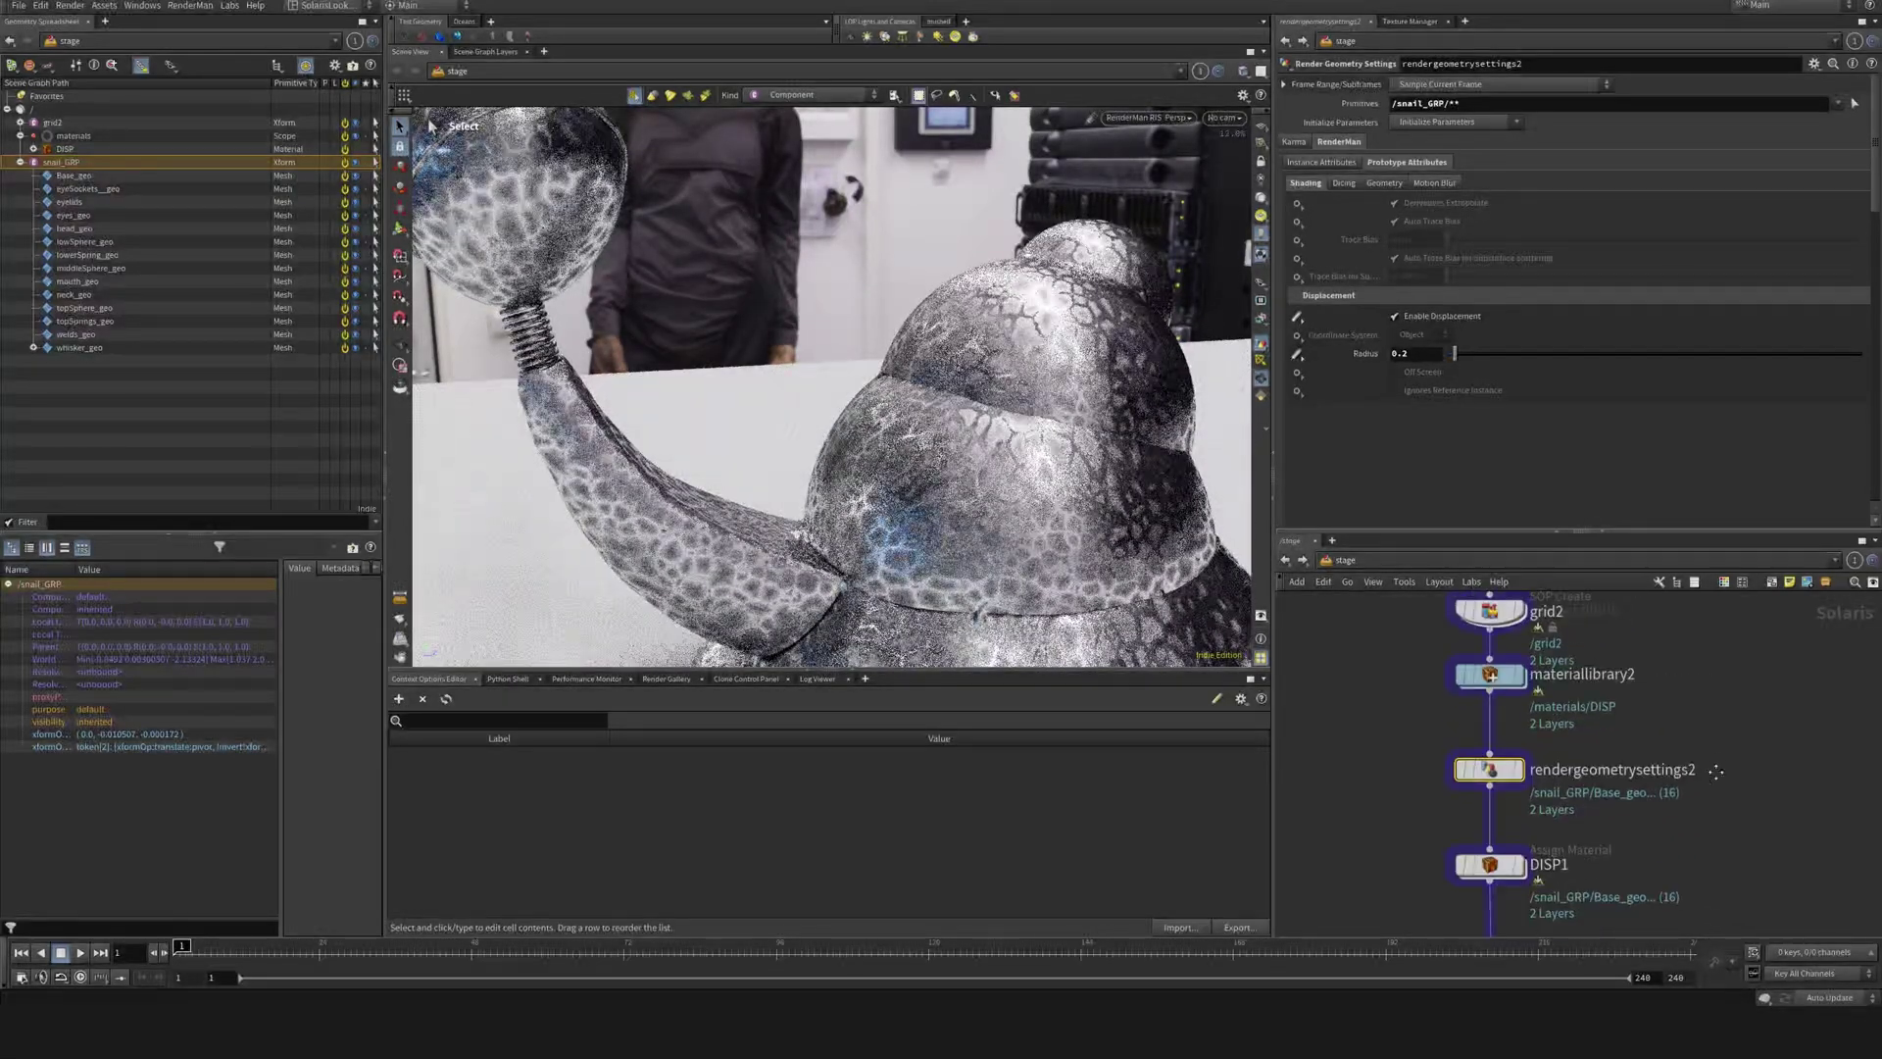
double_click(1491, 677)
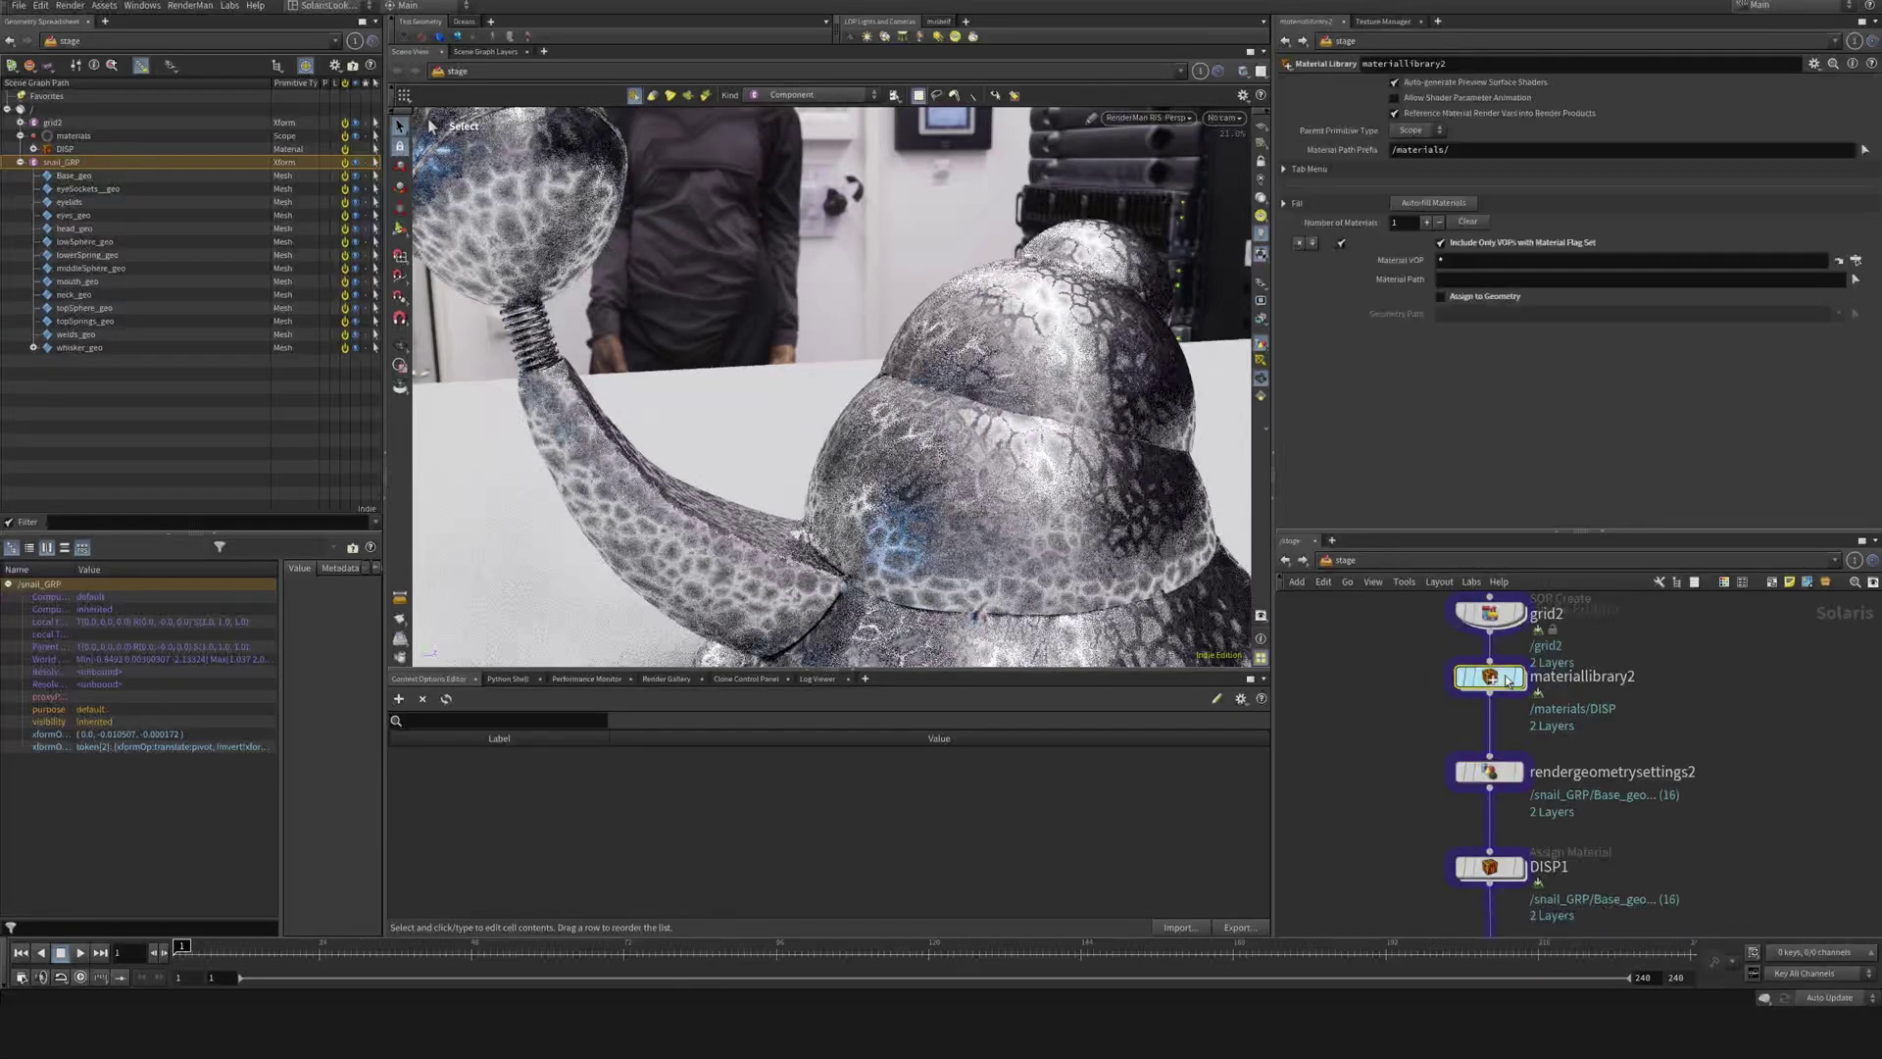
double_click(1573, 742)
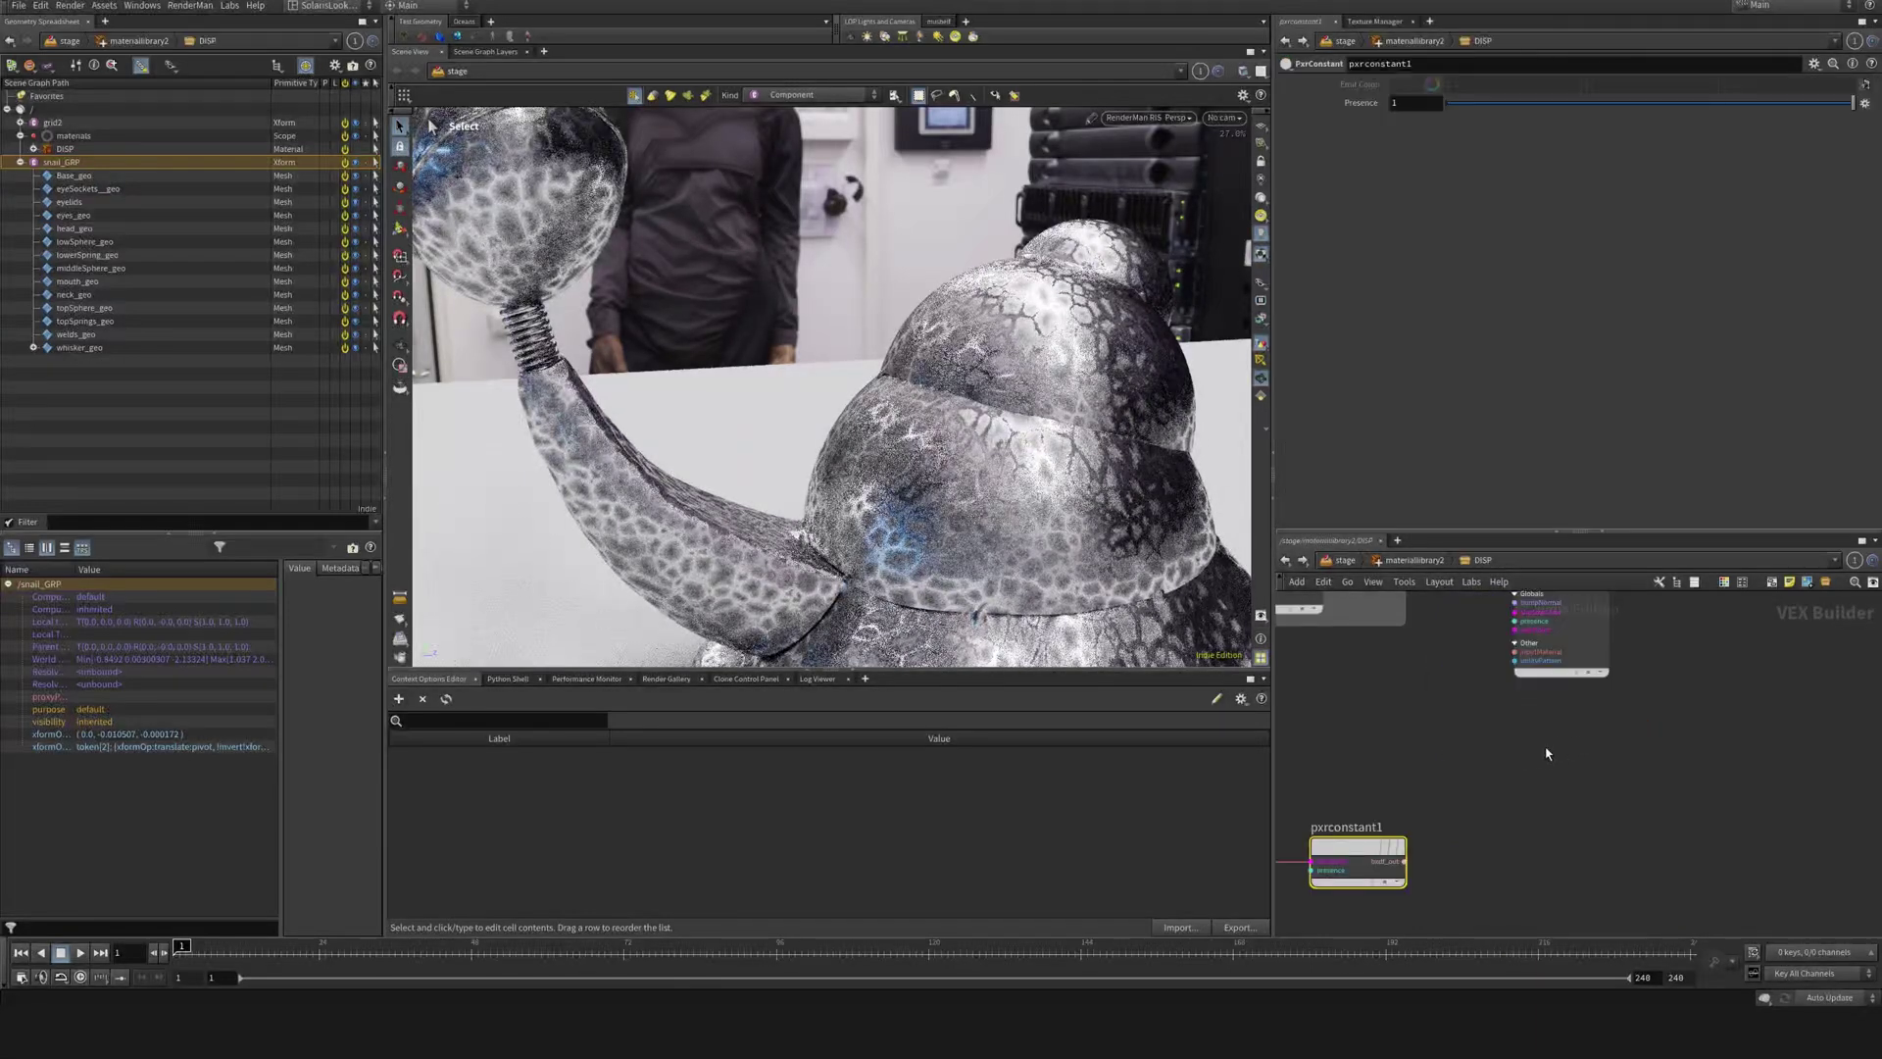
- Move pxrconstant1 aside in the DISP material network and add a PxrDisplace node above it
mouse_move(1525, 762)
middle_mouse_down()
mouse_move(1614, 781)
mouse_move(1568, 731)
mouse_move(1548, 742)
middle_mouse_up()
left_click_drag(1513, 835, 1440, 877)
key("Tab")
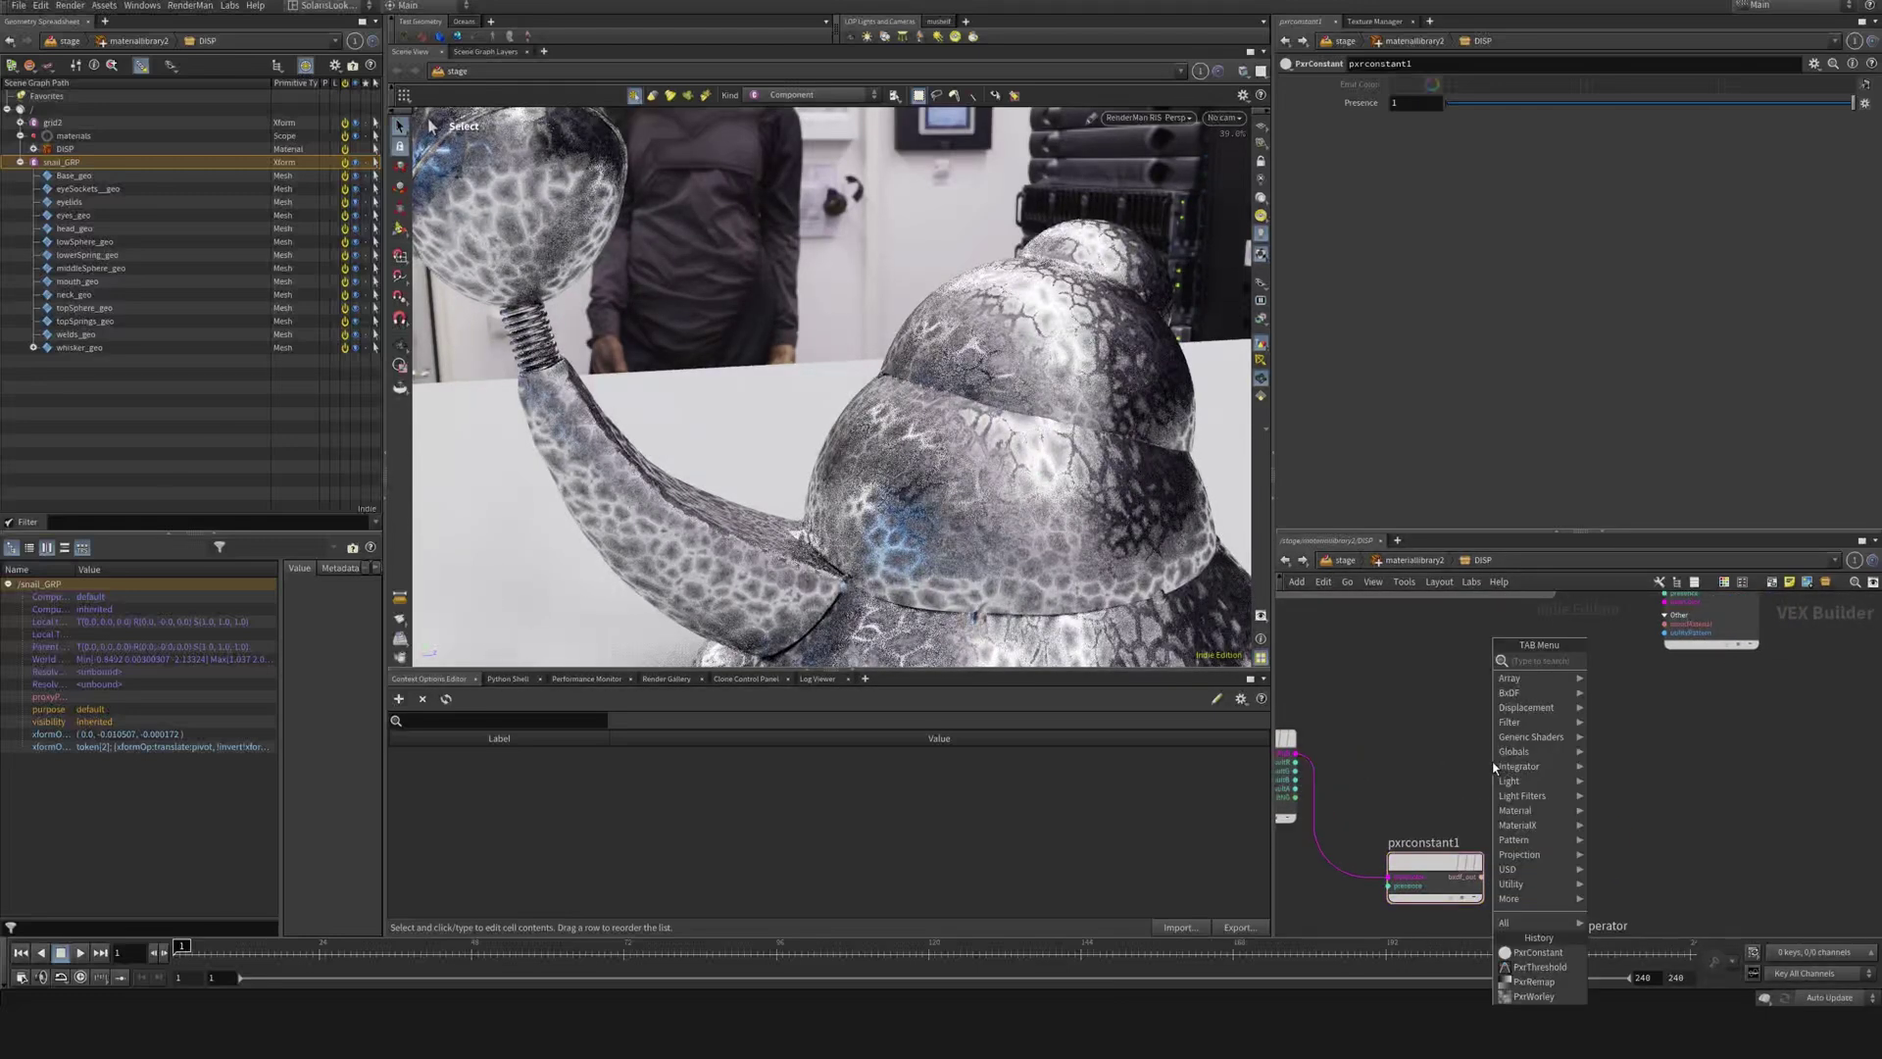
type("disp")
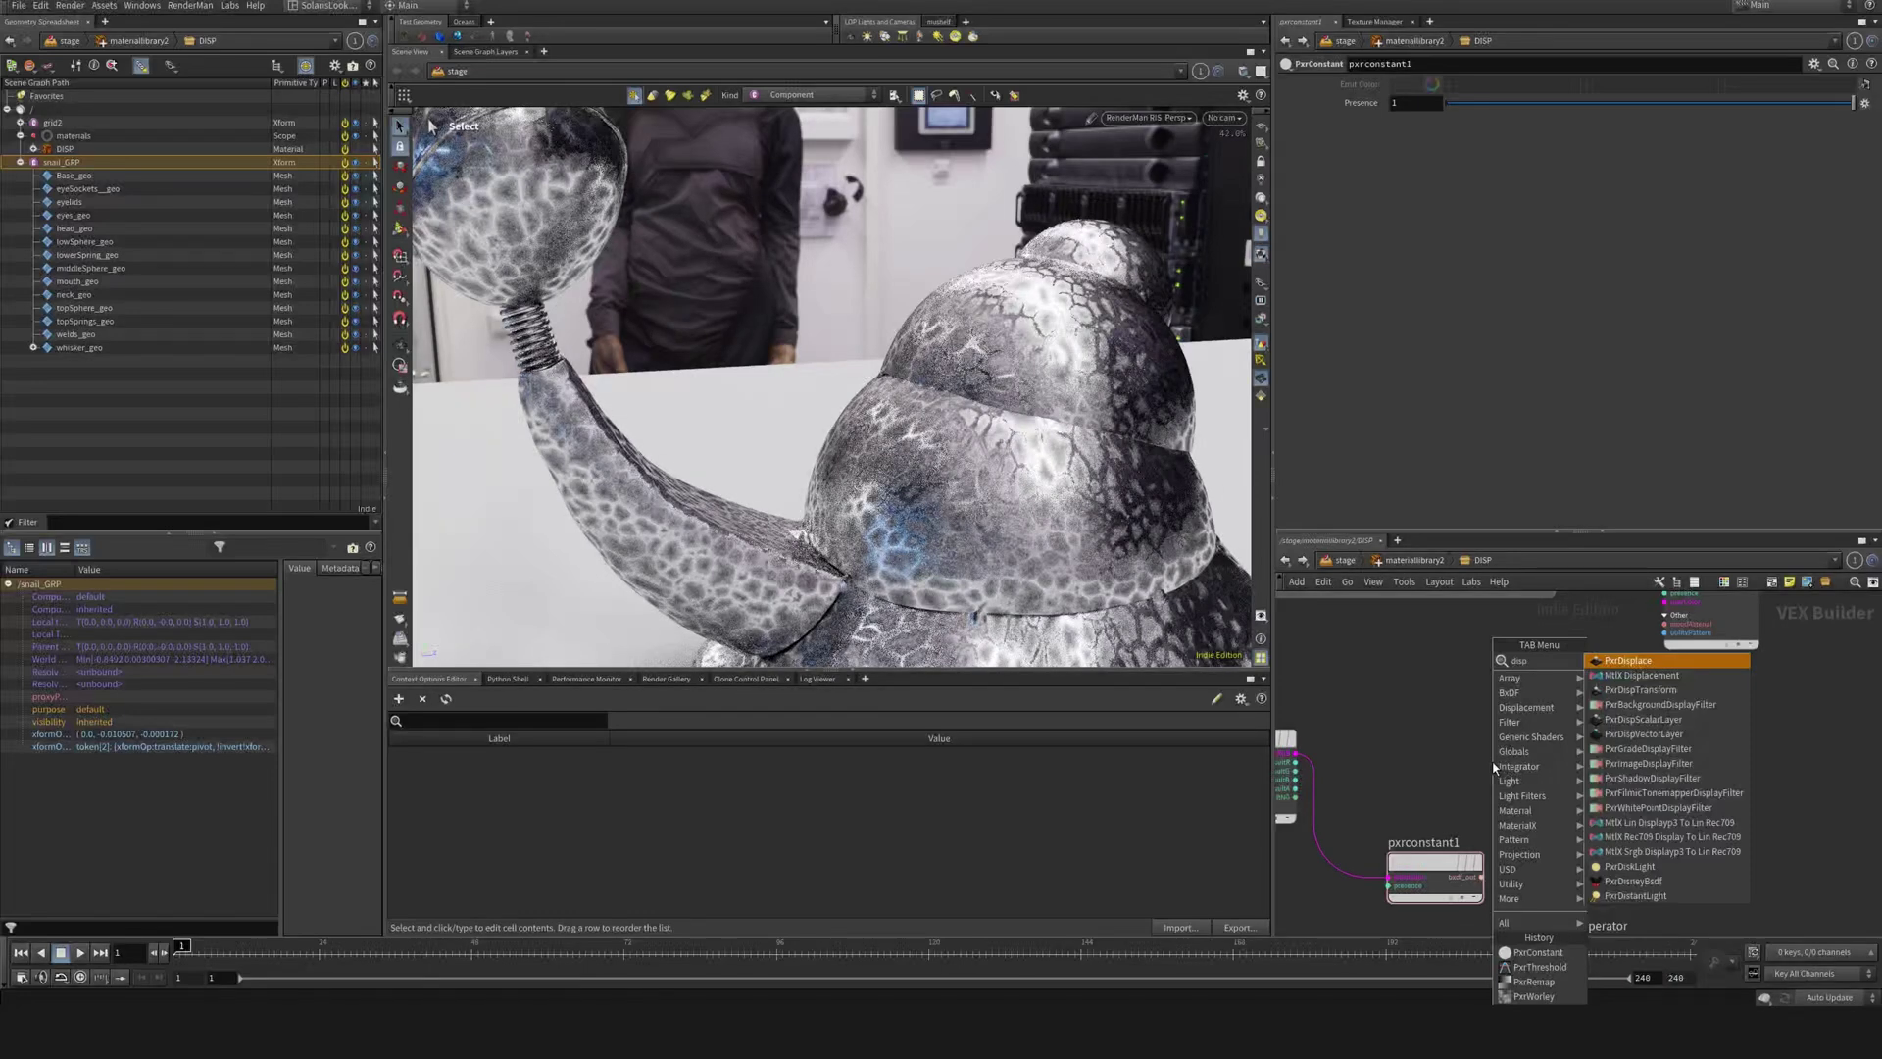
key("Return")
left_click(1568, 755)
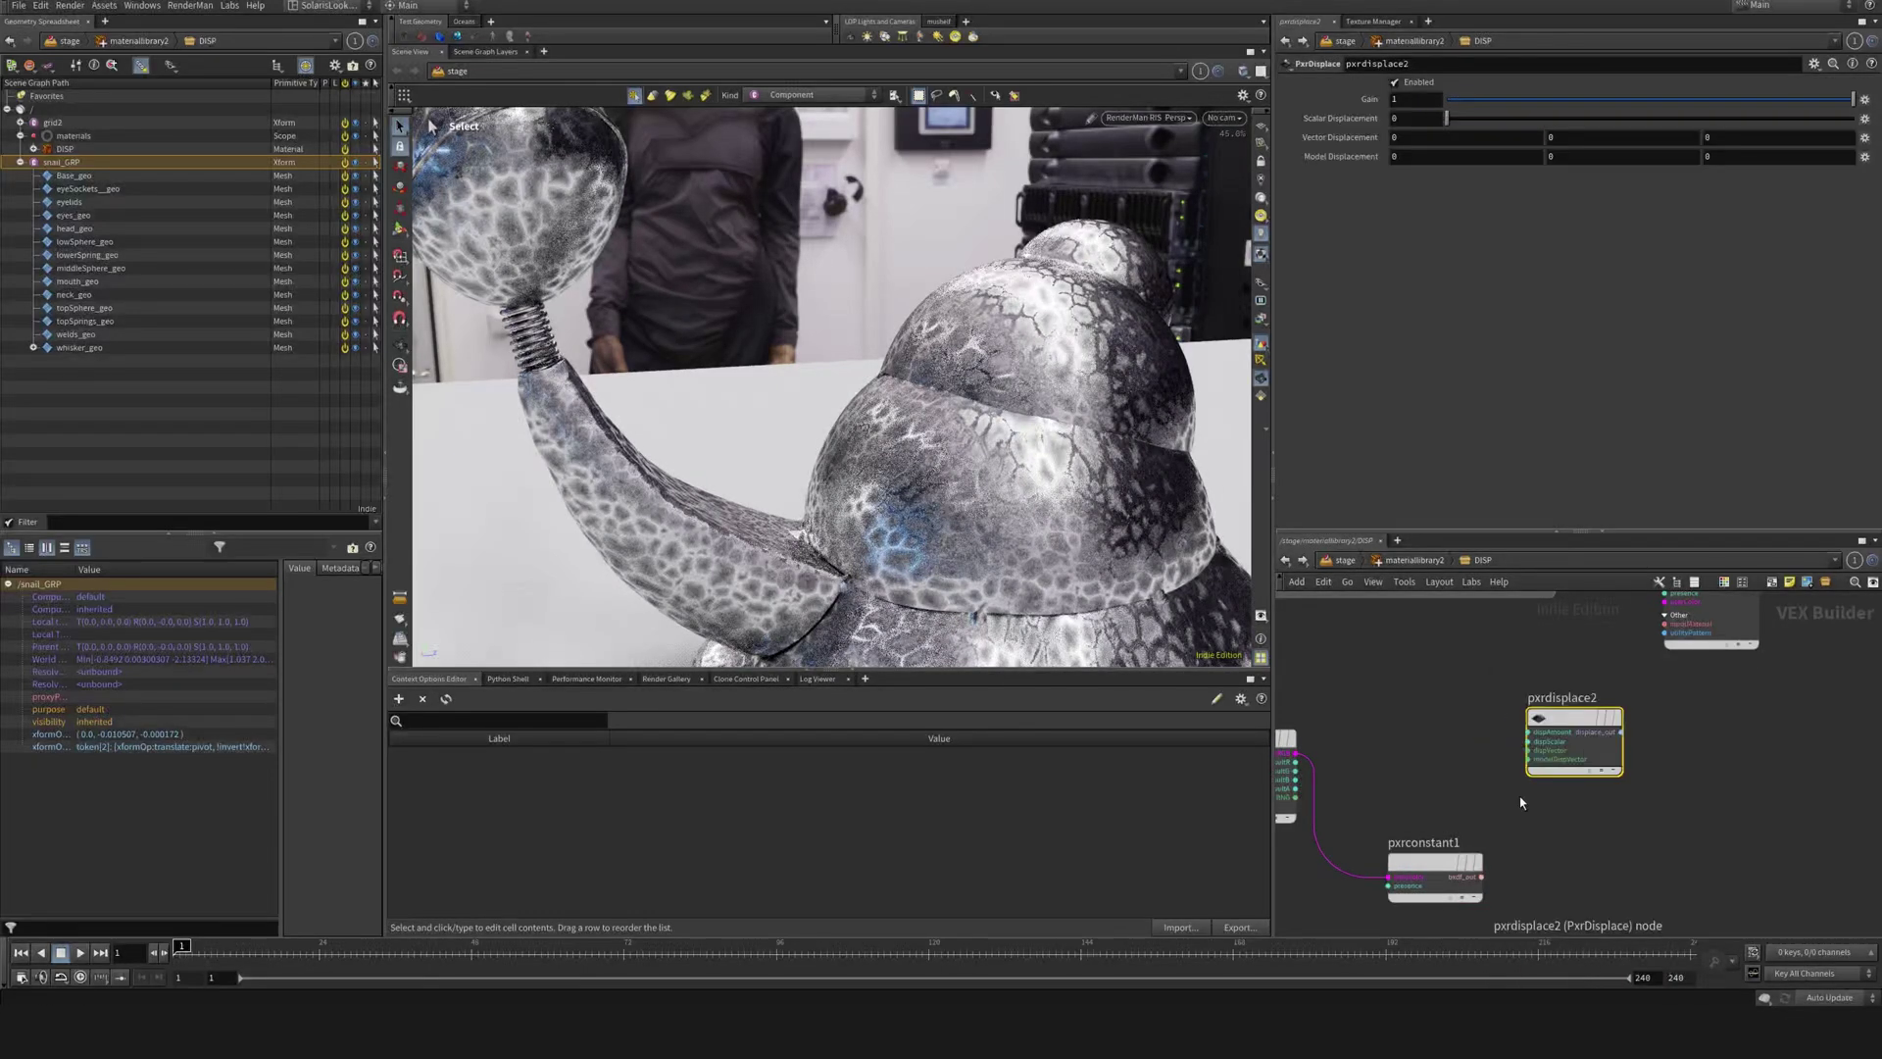
- Add a PxrDispTransform node between the DISP1 texture and pxrdisplace2, and move it closer to the texture
left_click(1446, 724)
middle_click_drag(1368, 755, 1492, 755)
key("Tab")
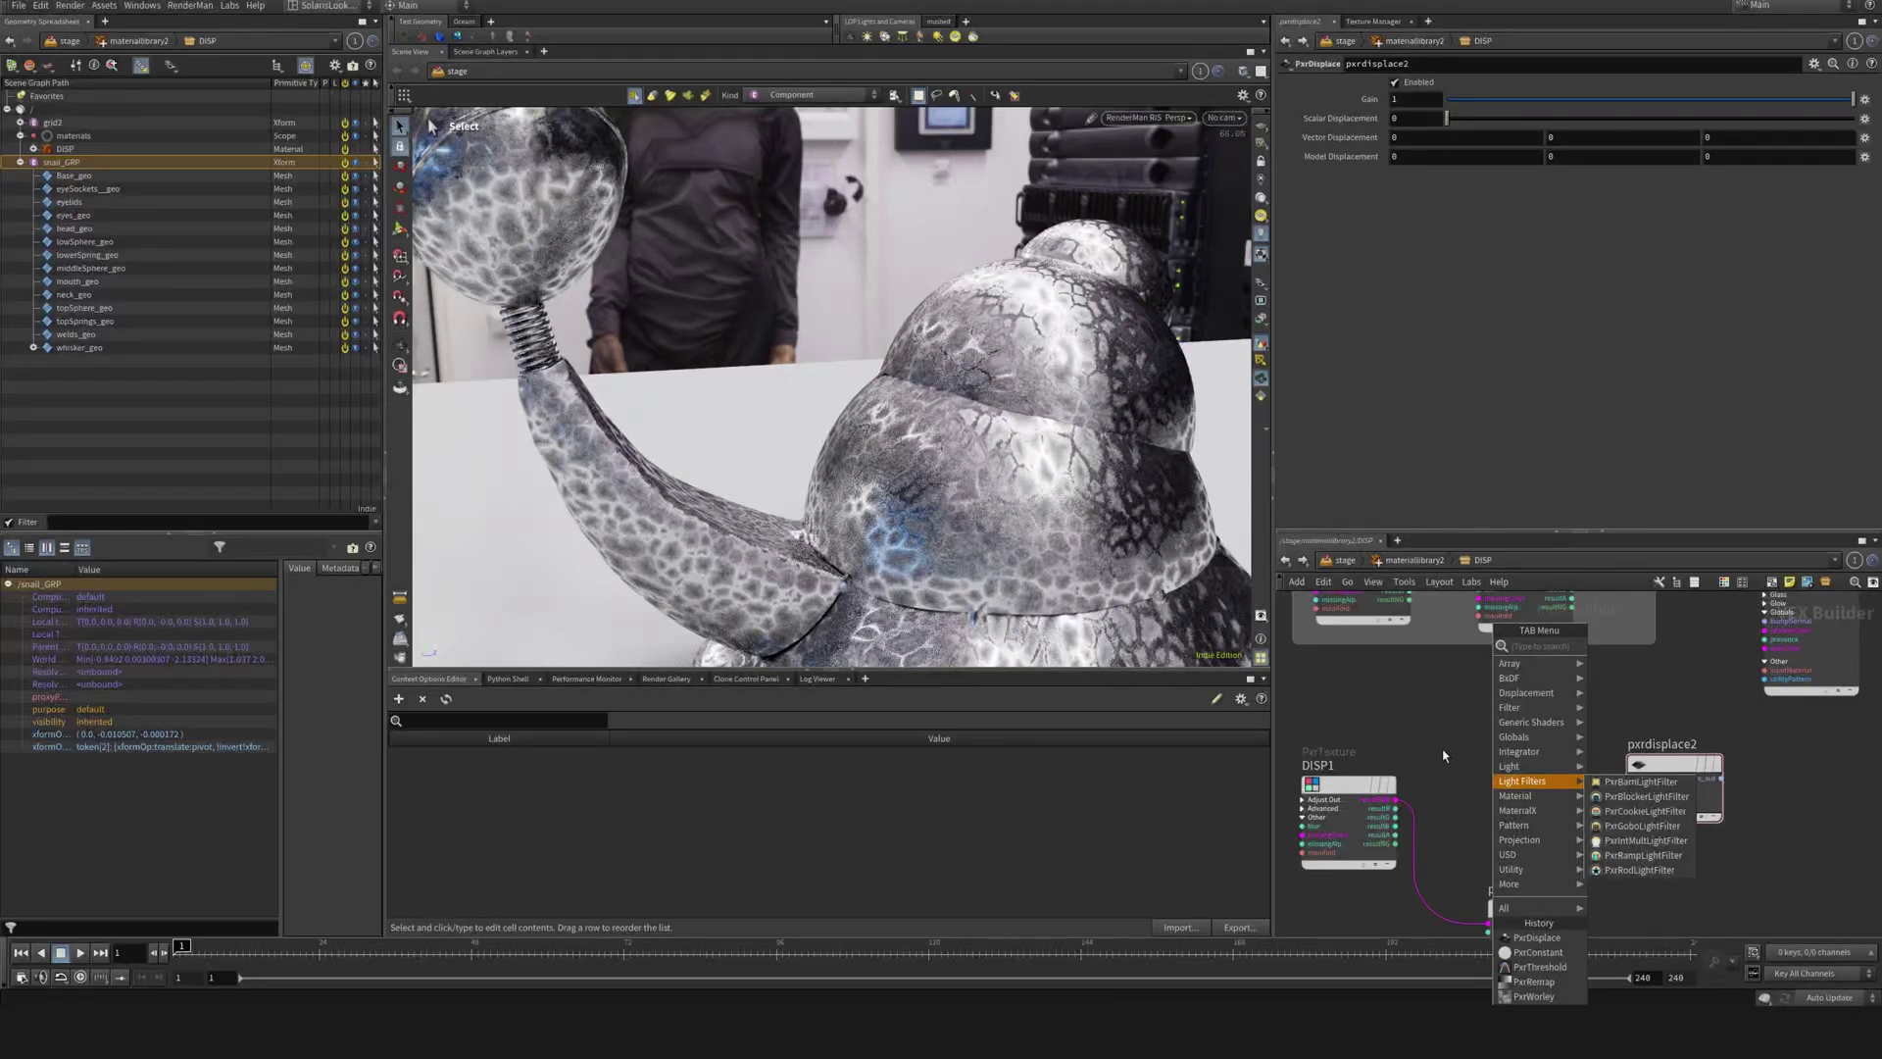
type("disp")
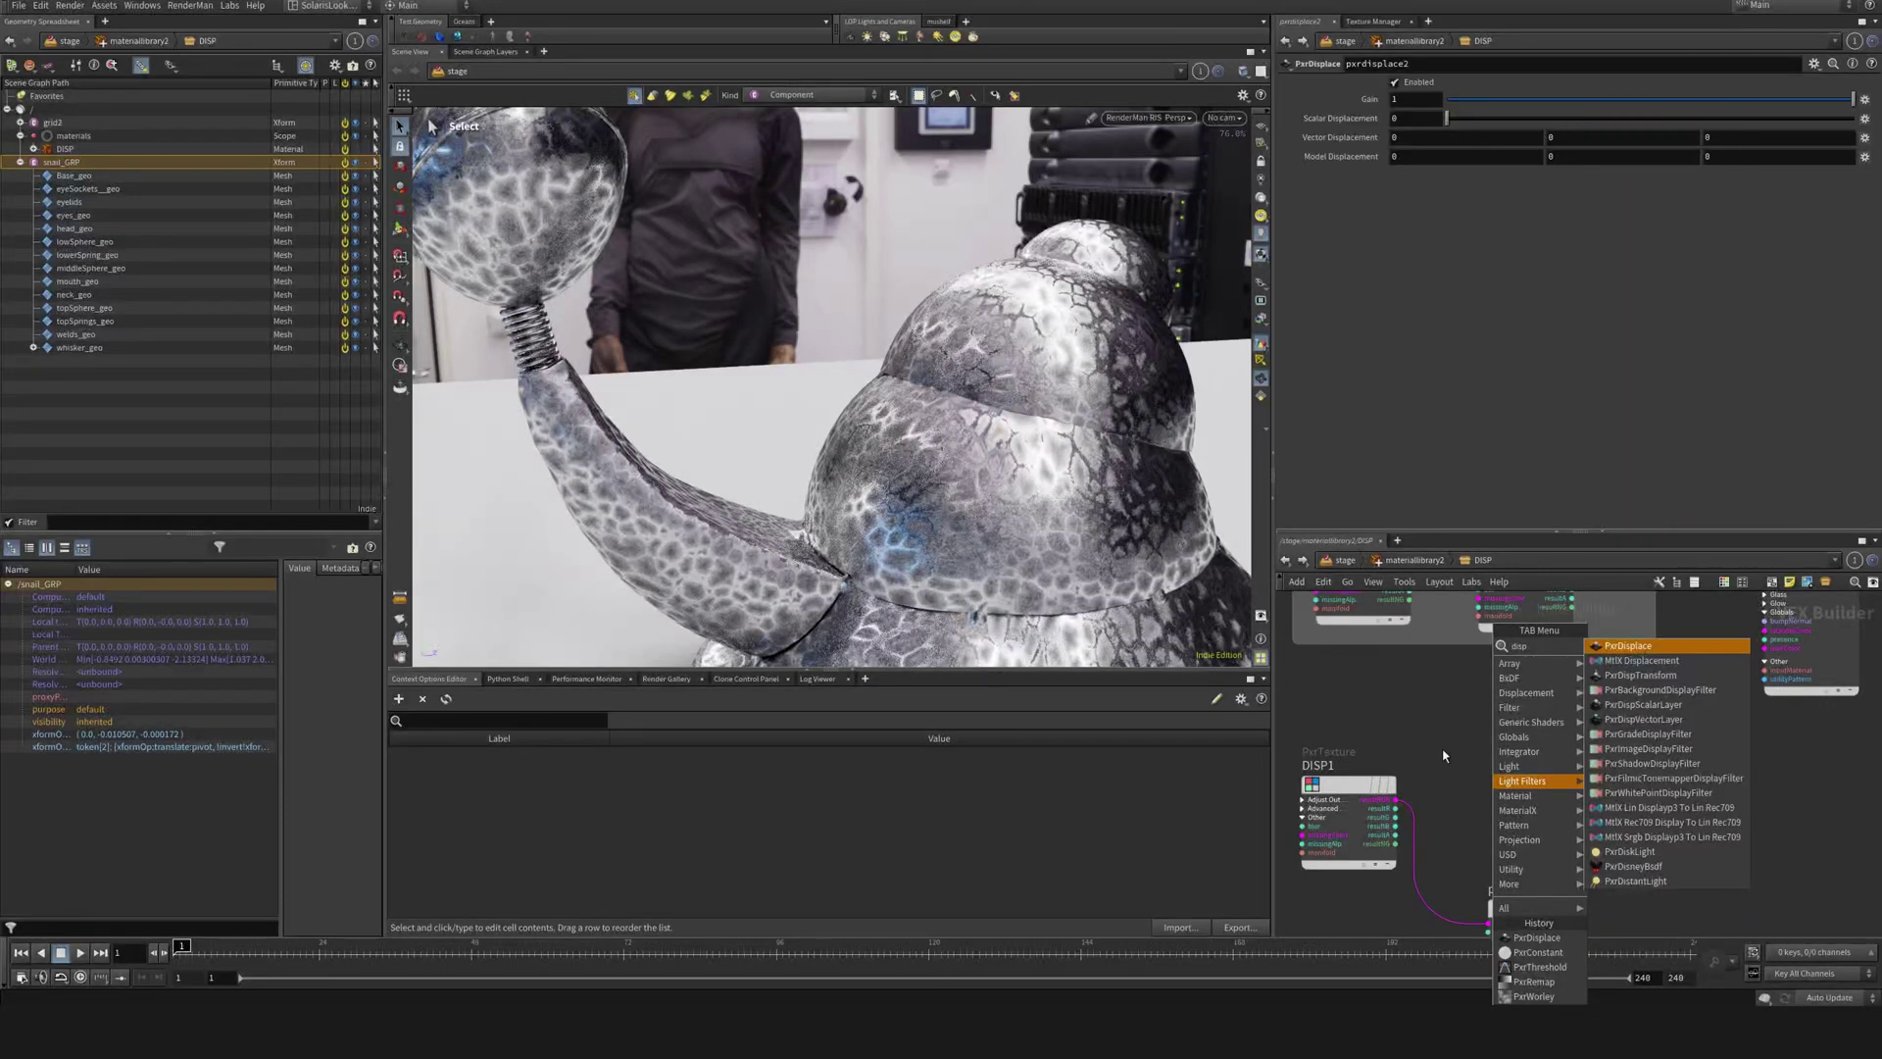
key("Down")
key("Down")
key("Return")
left_click(1470, 745)
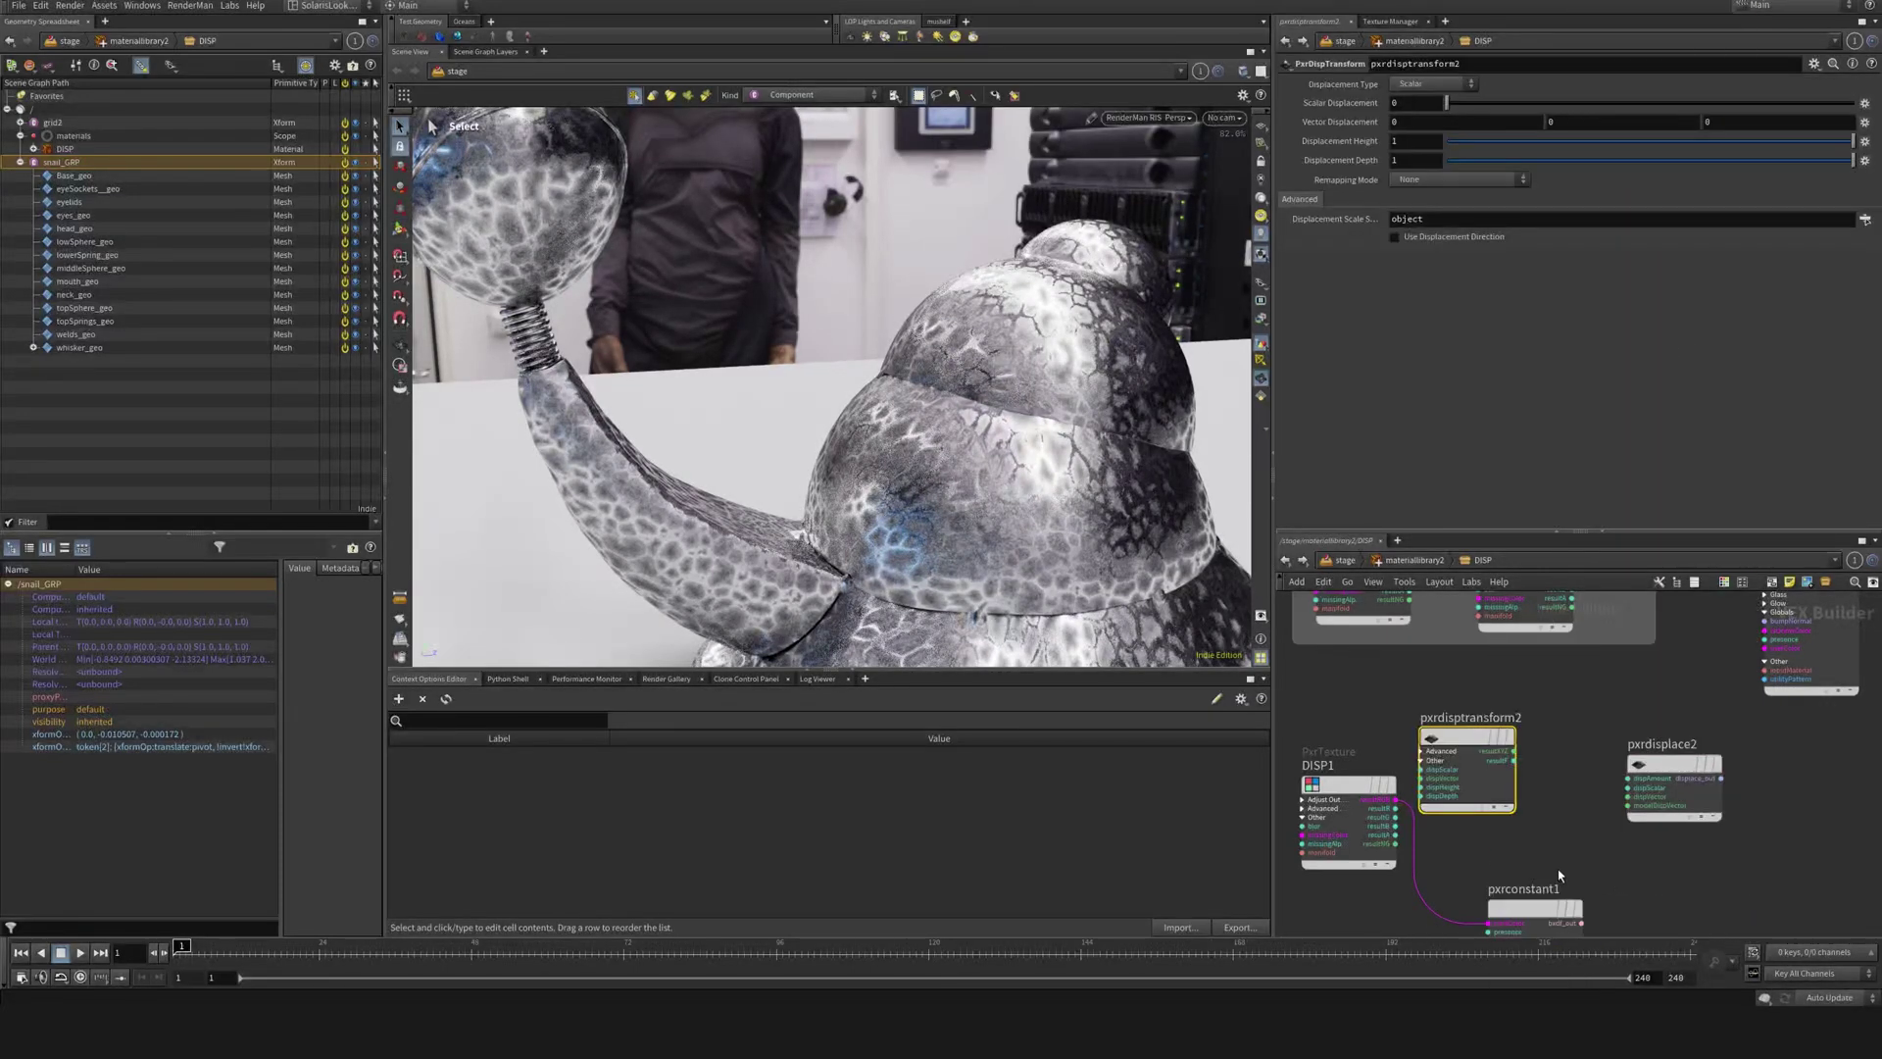
left_click_drag(1387, 757, 1322, 779)
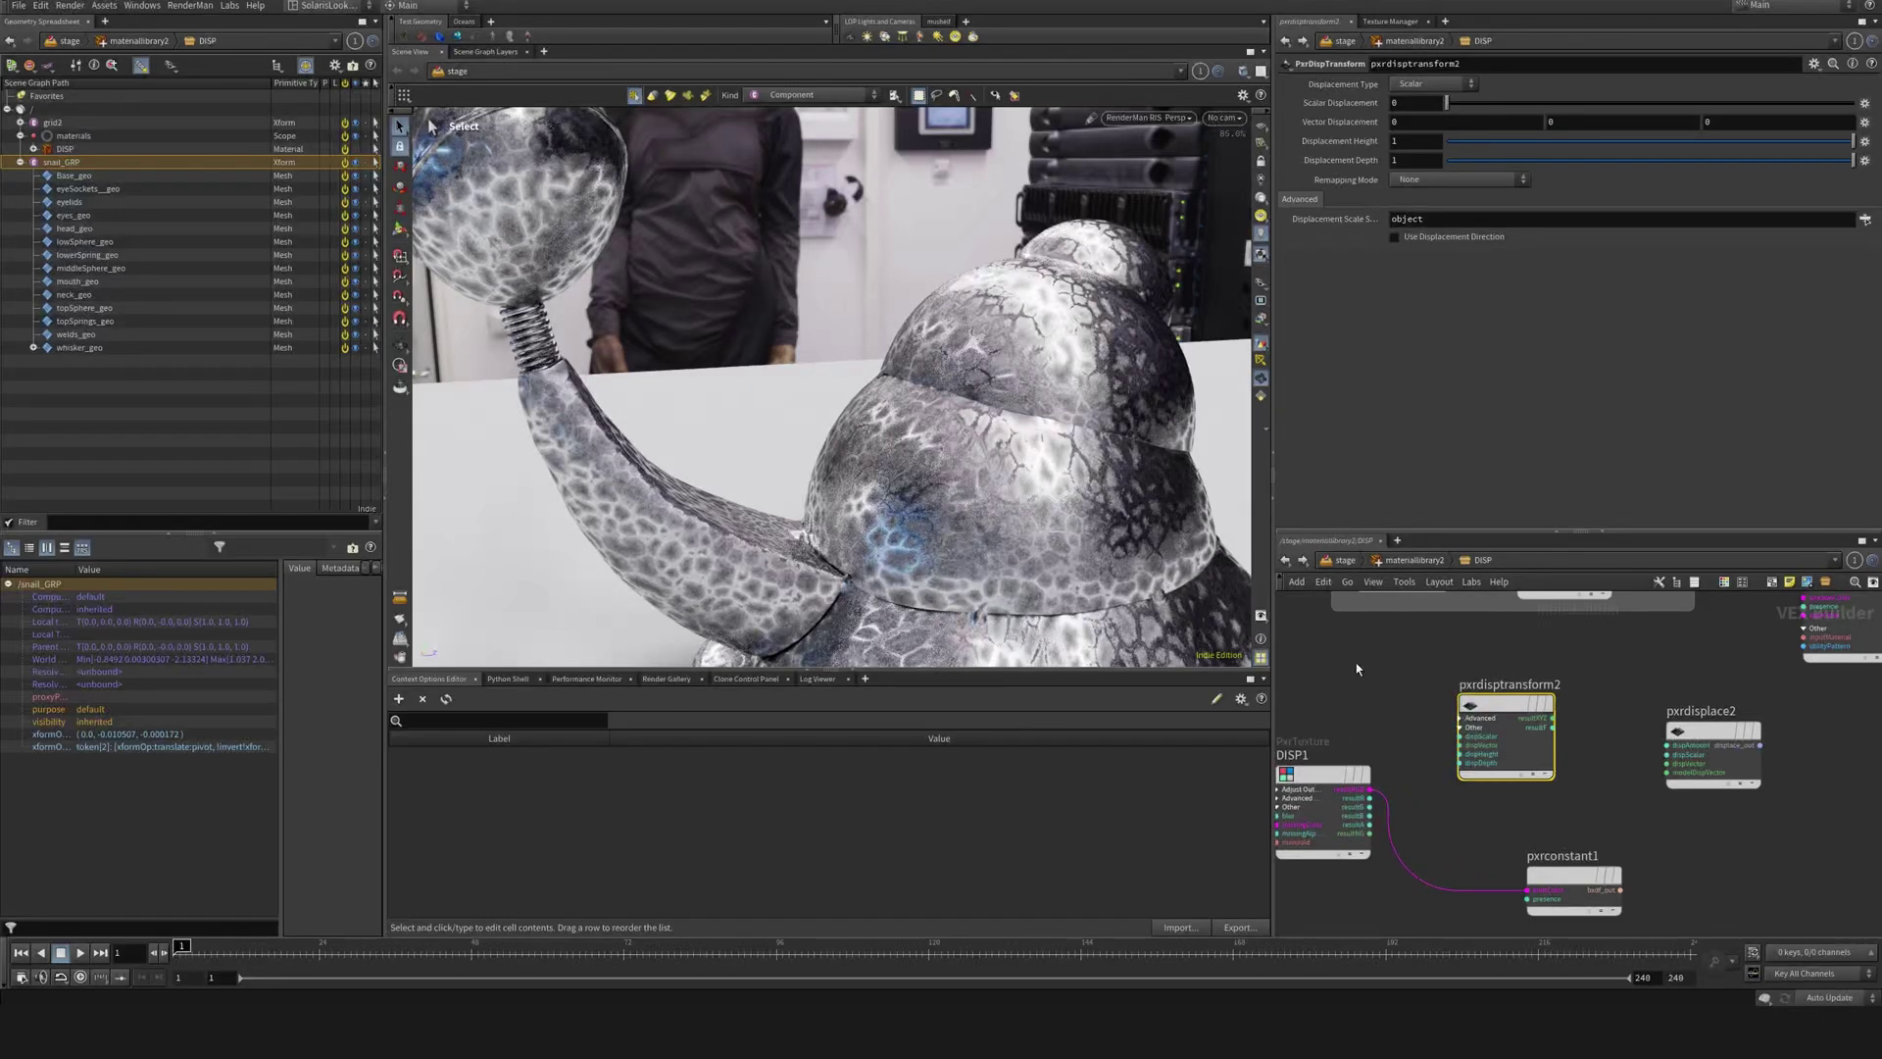
middle_click_drag(1380, 732, 1400, 729)
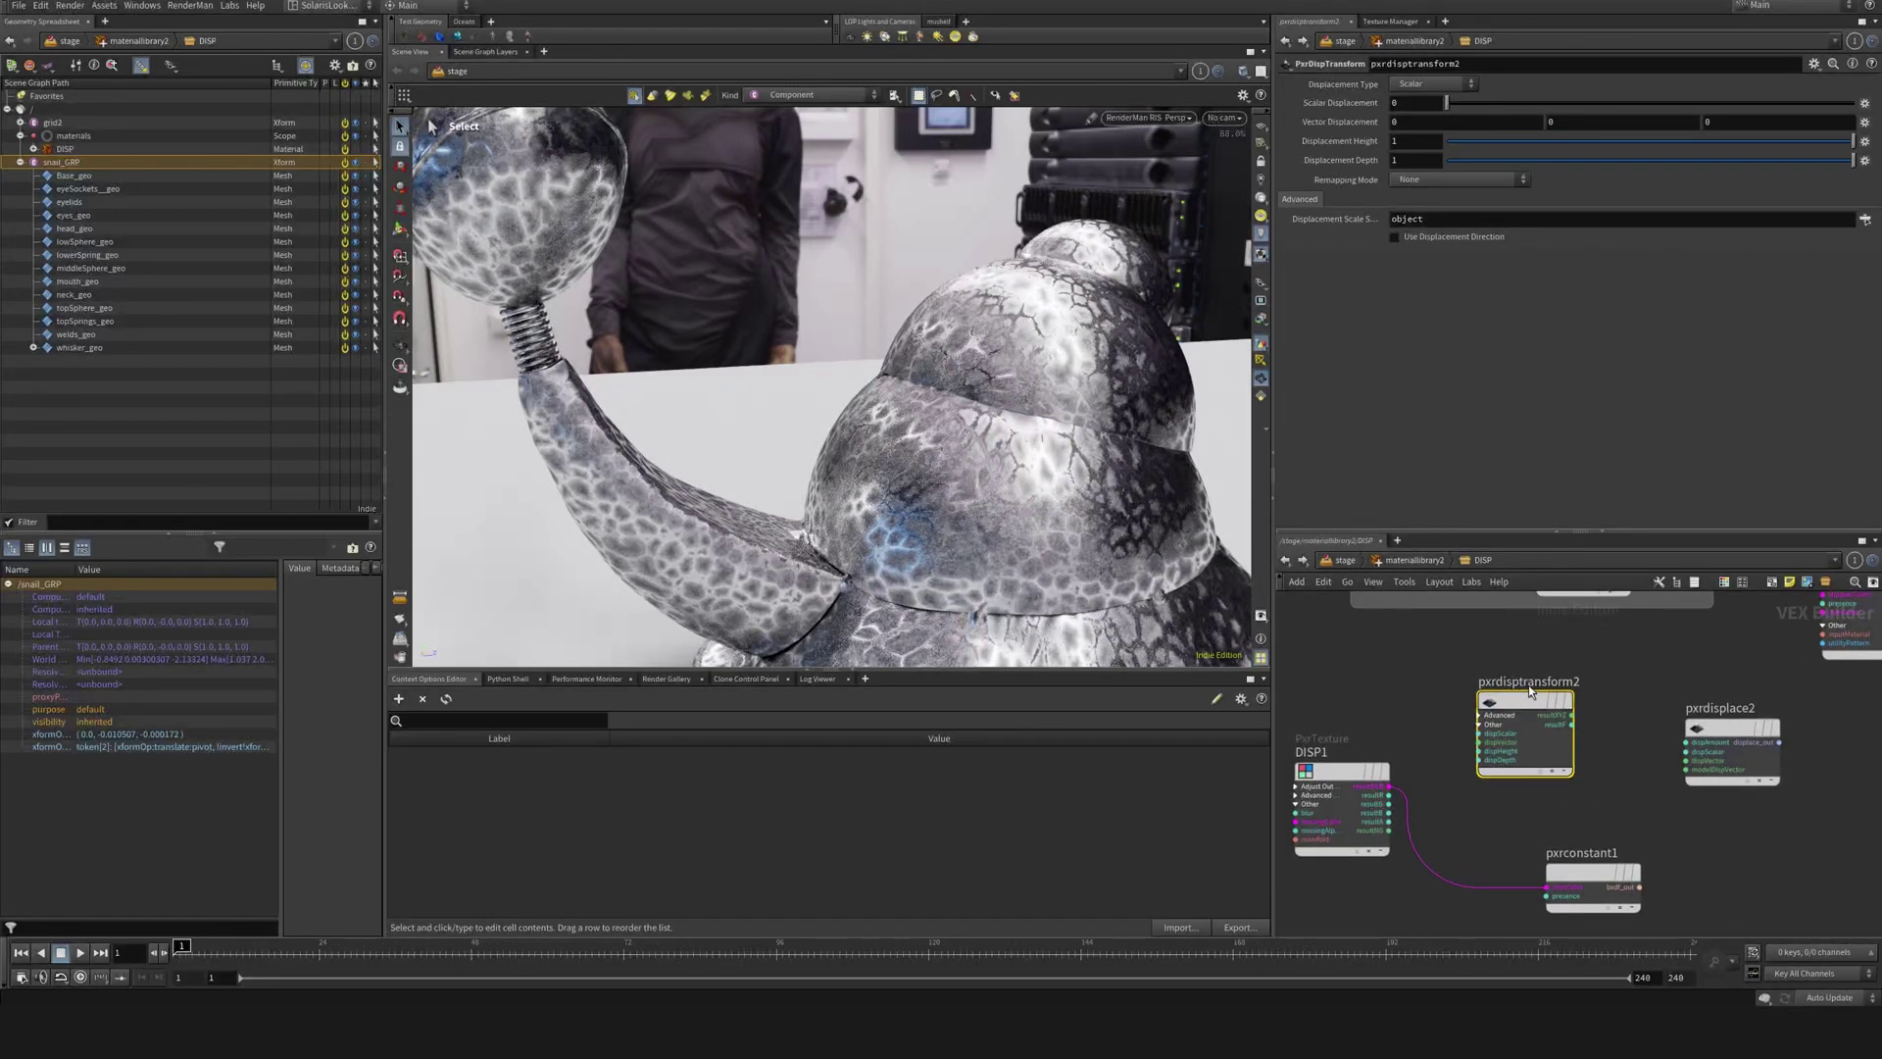
left_click_drag(1519, 700, 1483, 714)
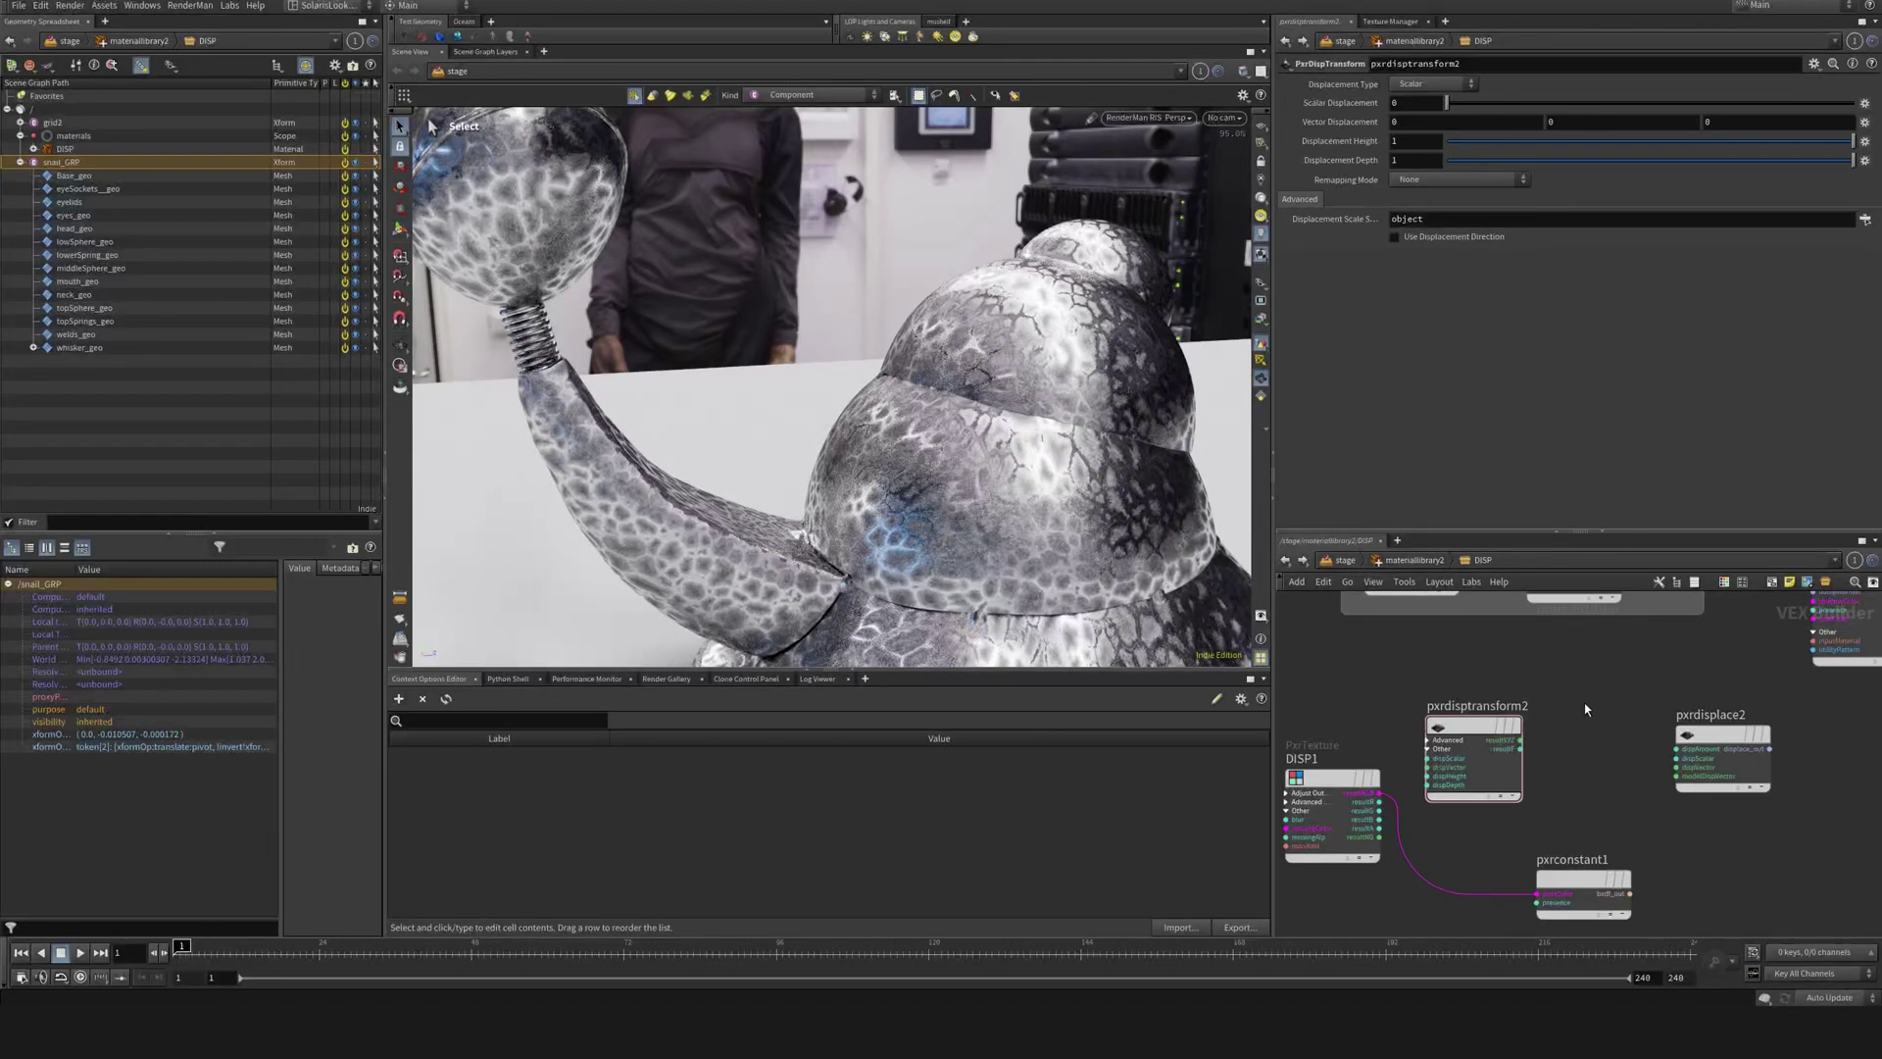
- Add a PxrDispScalarLayer node between pxrdisptransform2 and pxrdisplace2
middle_click_drag(1580, 704, 1584, 702)
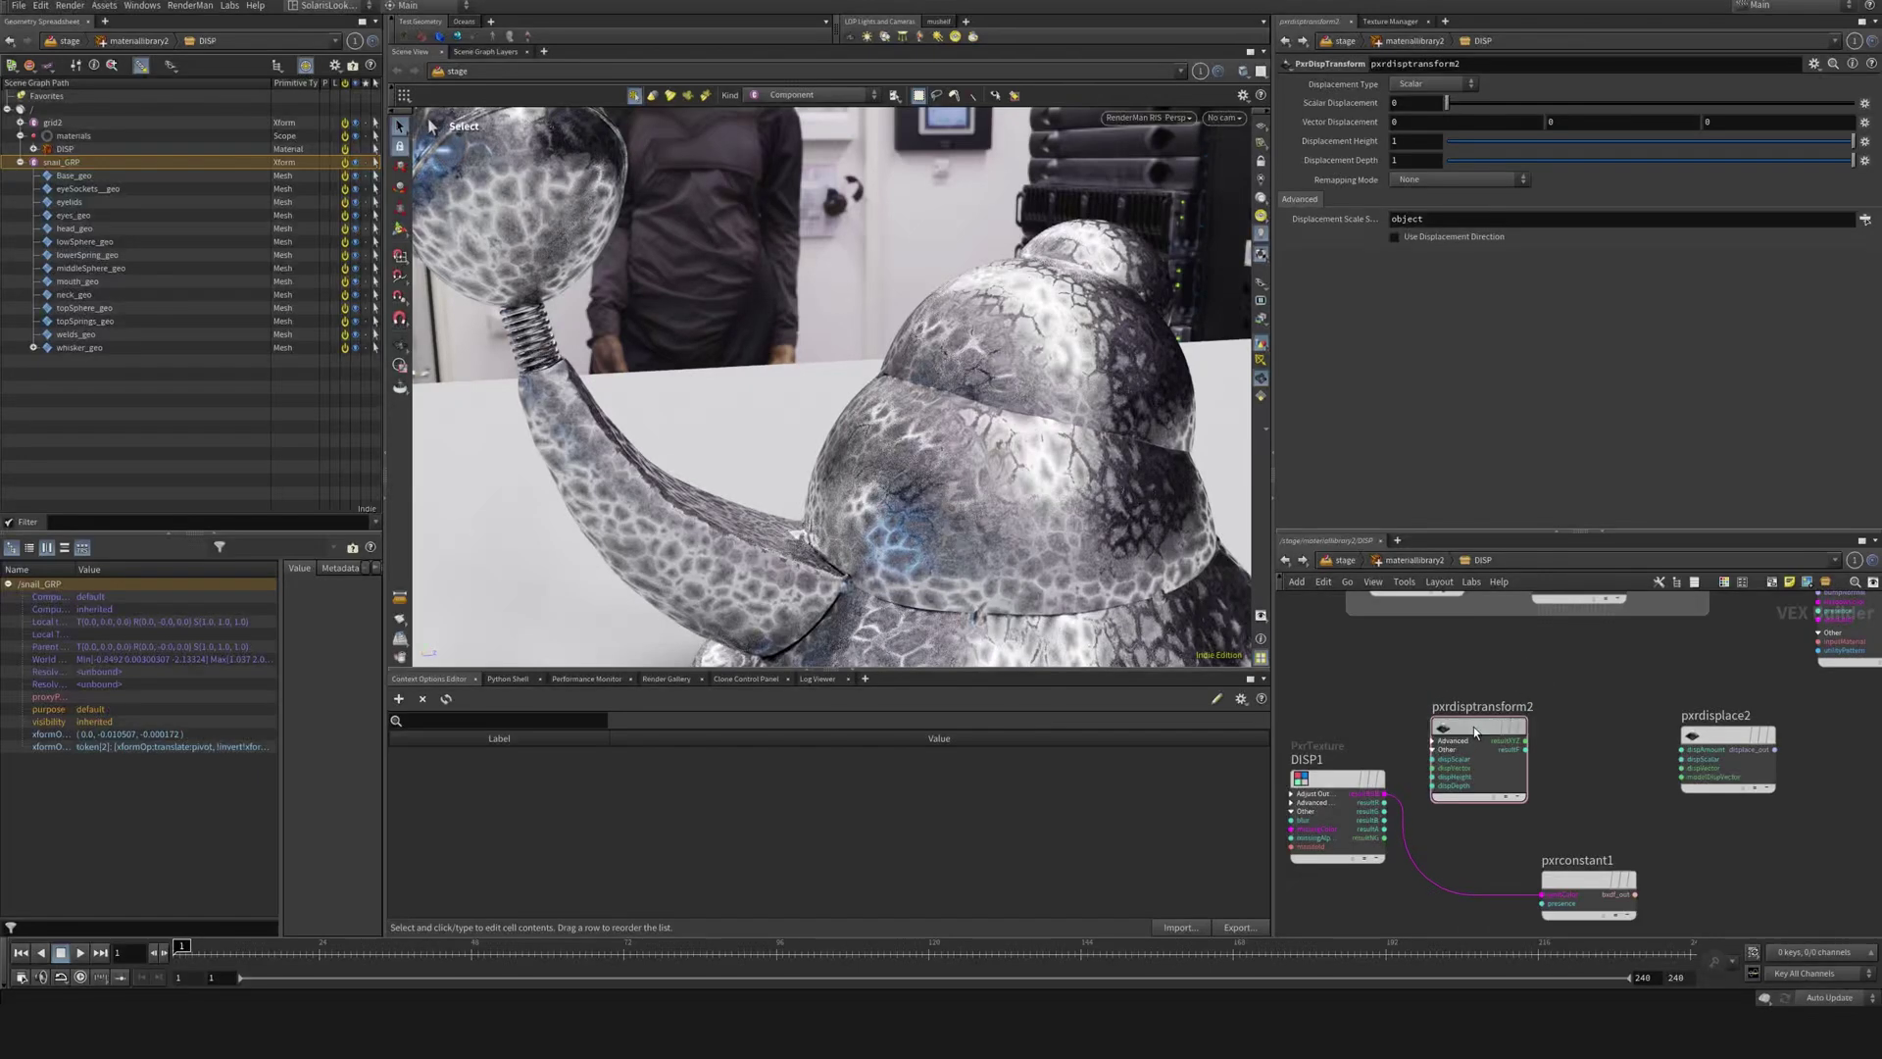
key("Tab")
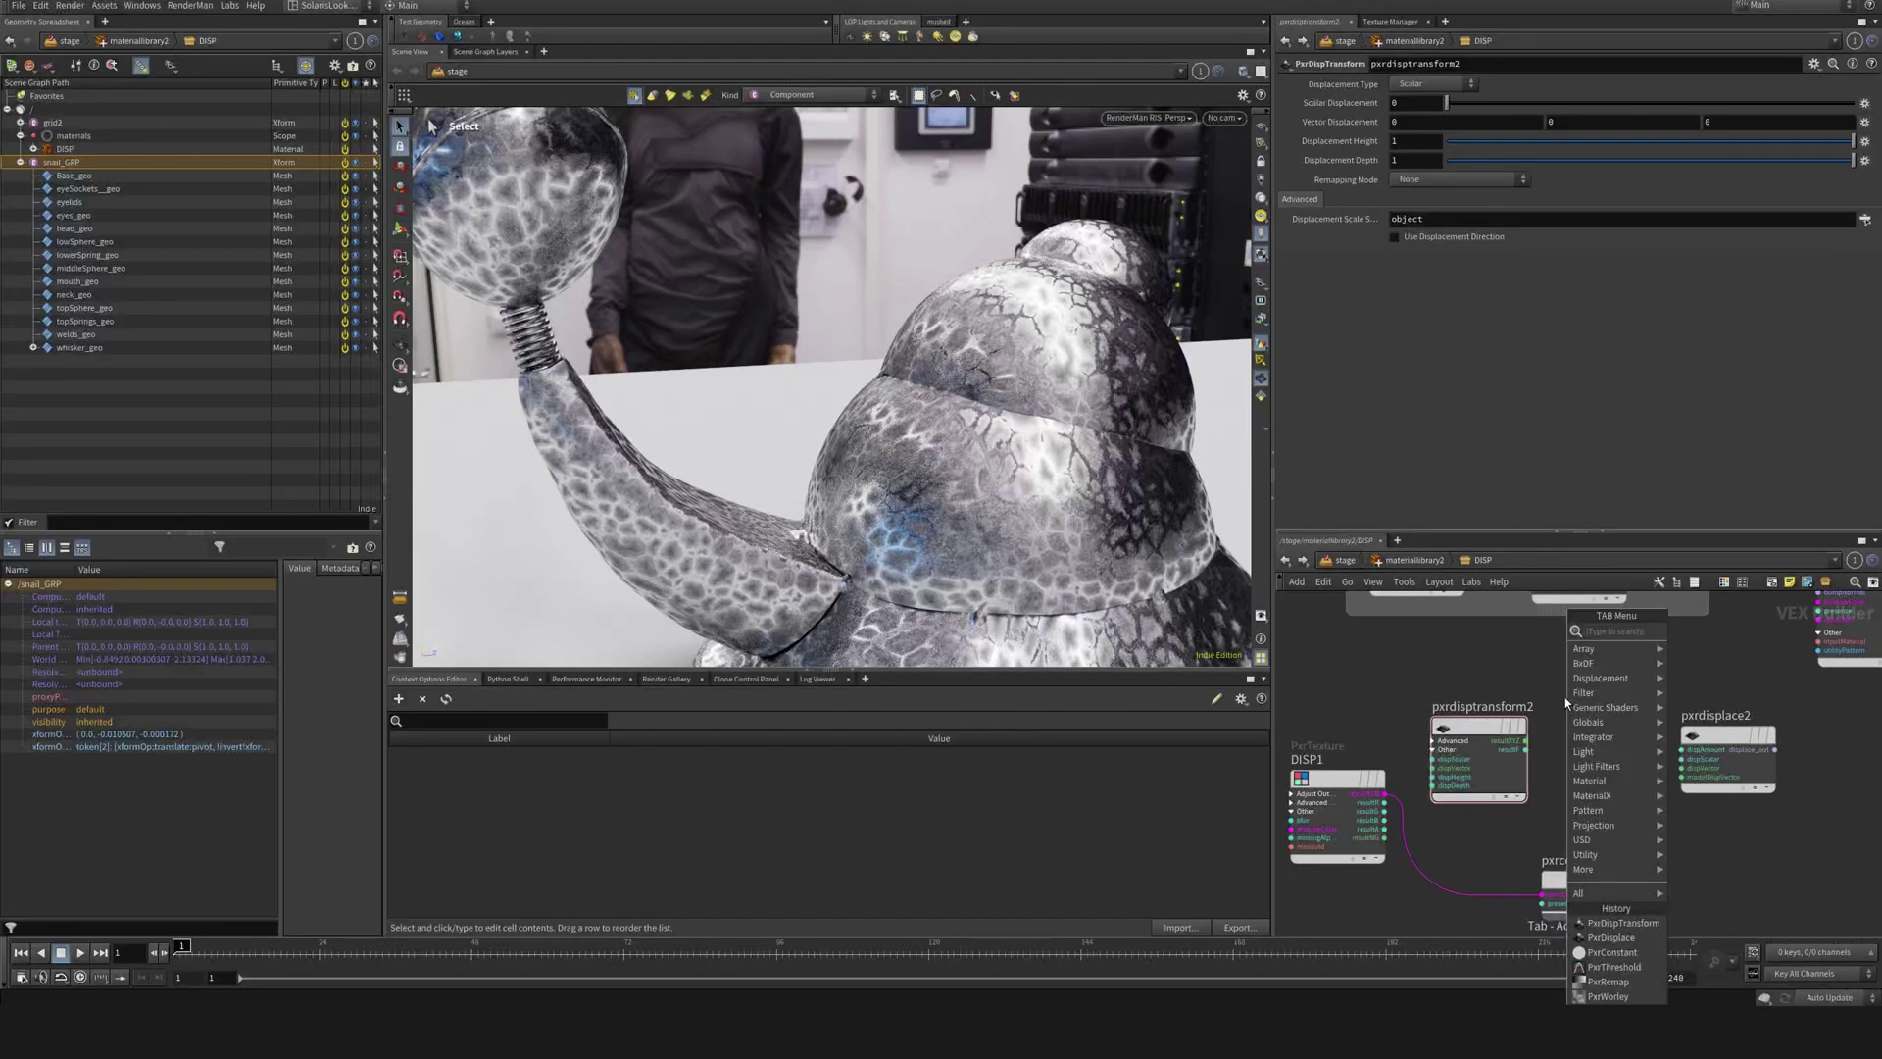
type("disp")
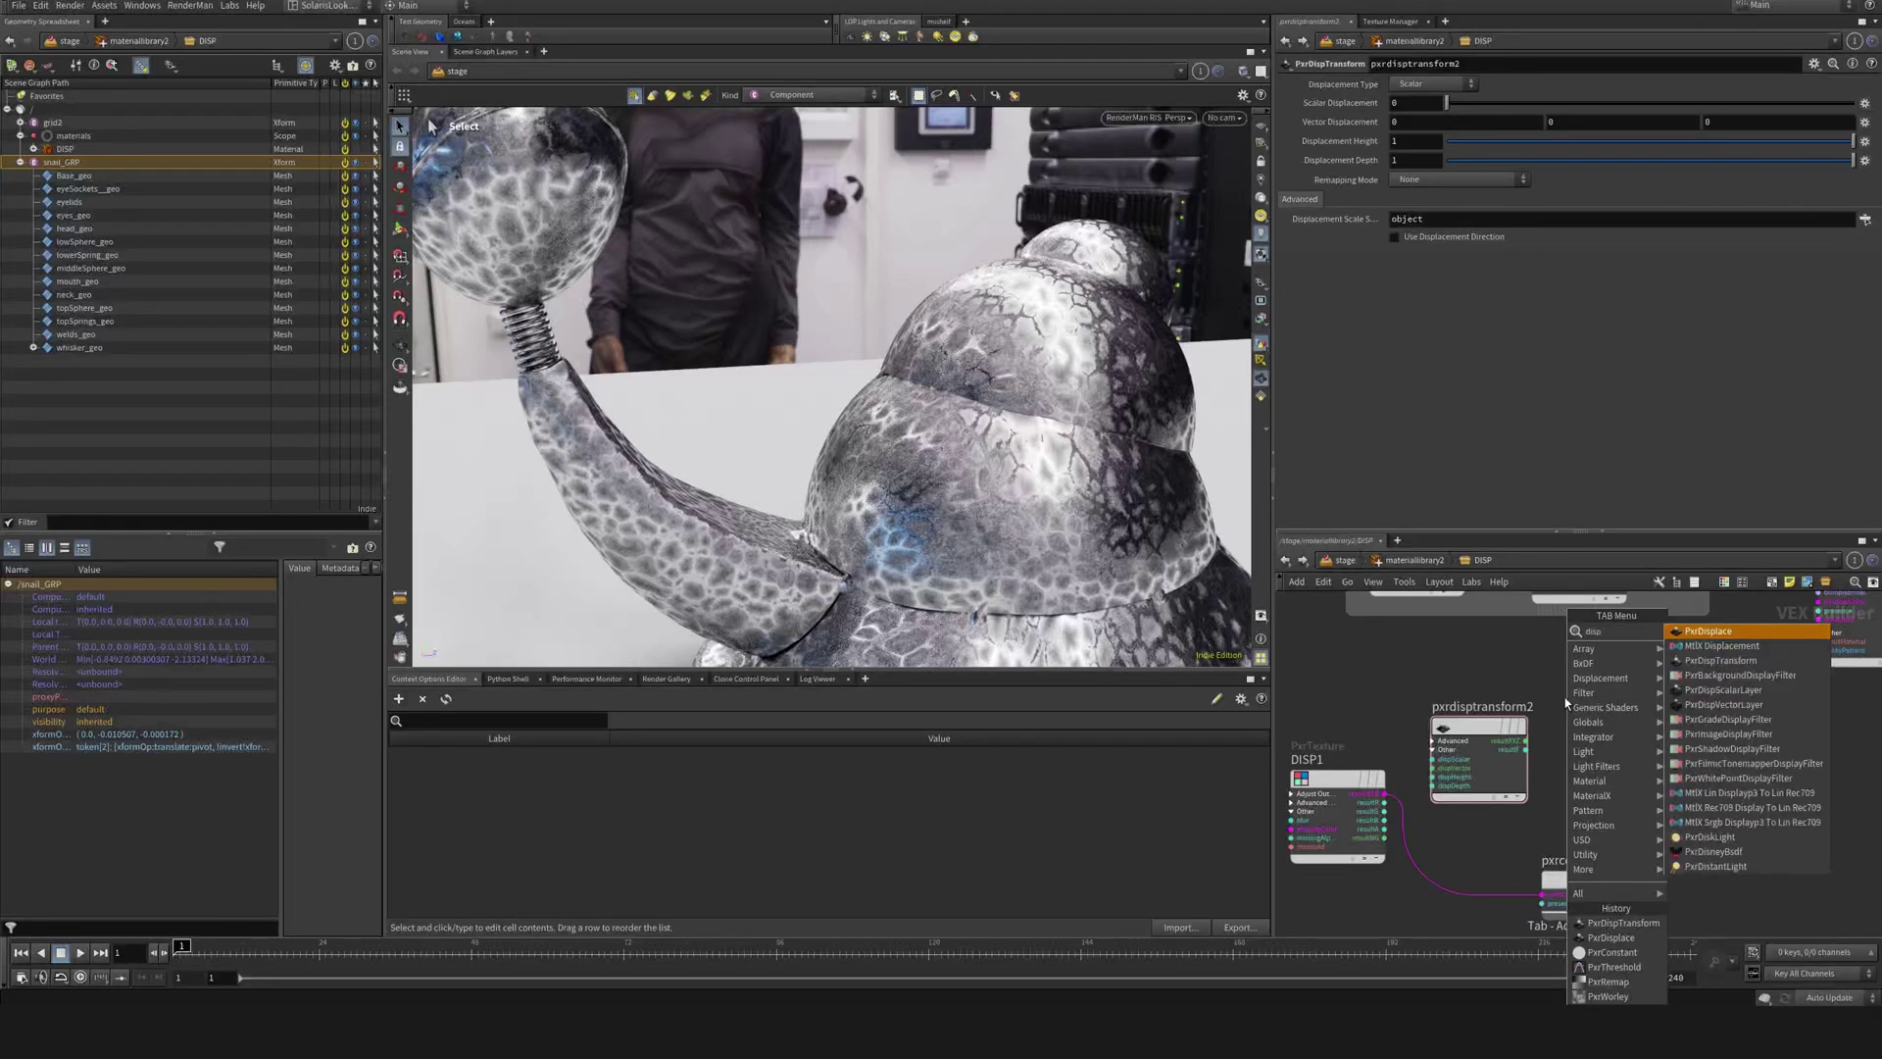
key("Return")
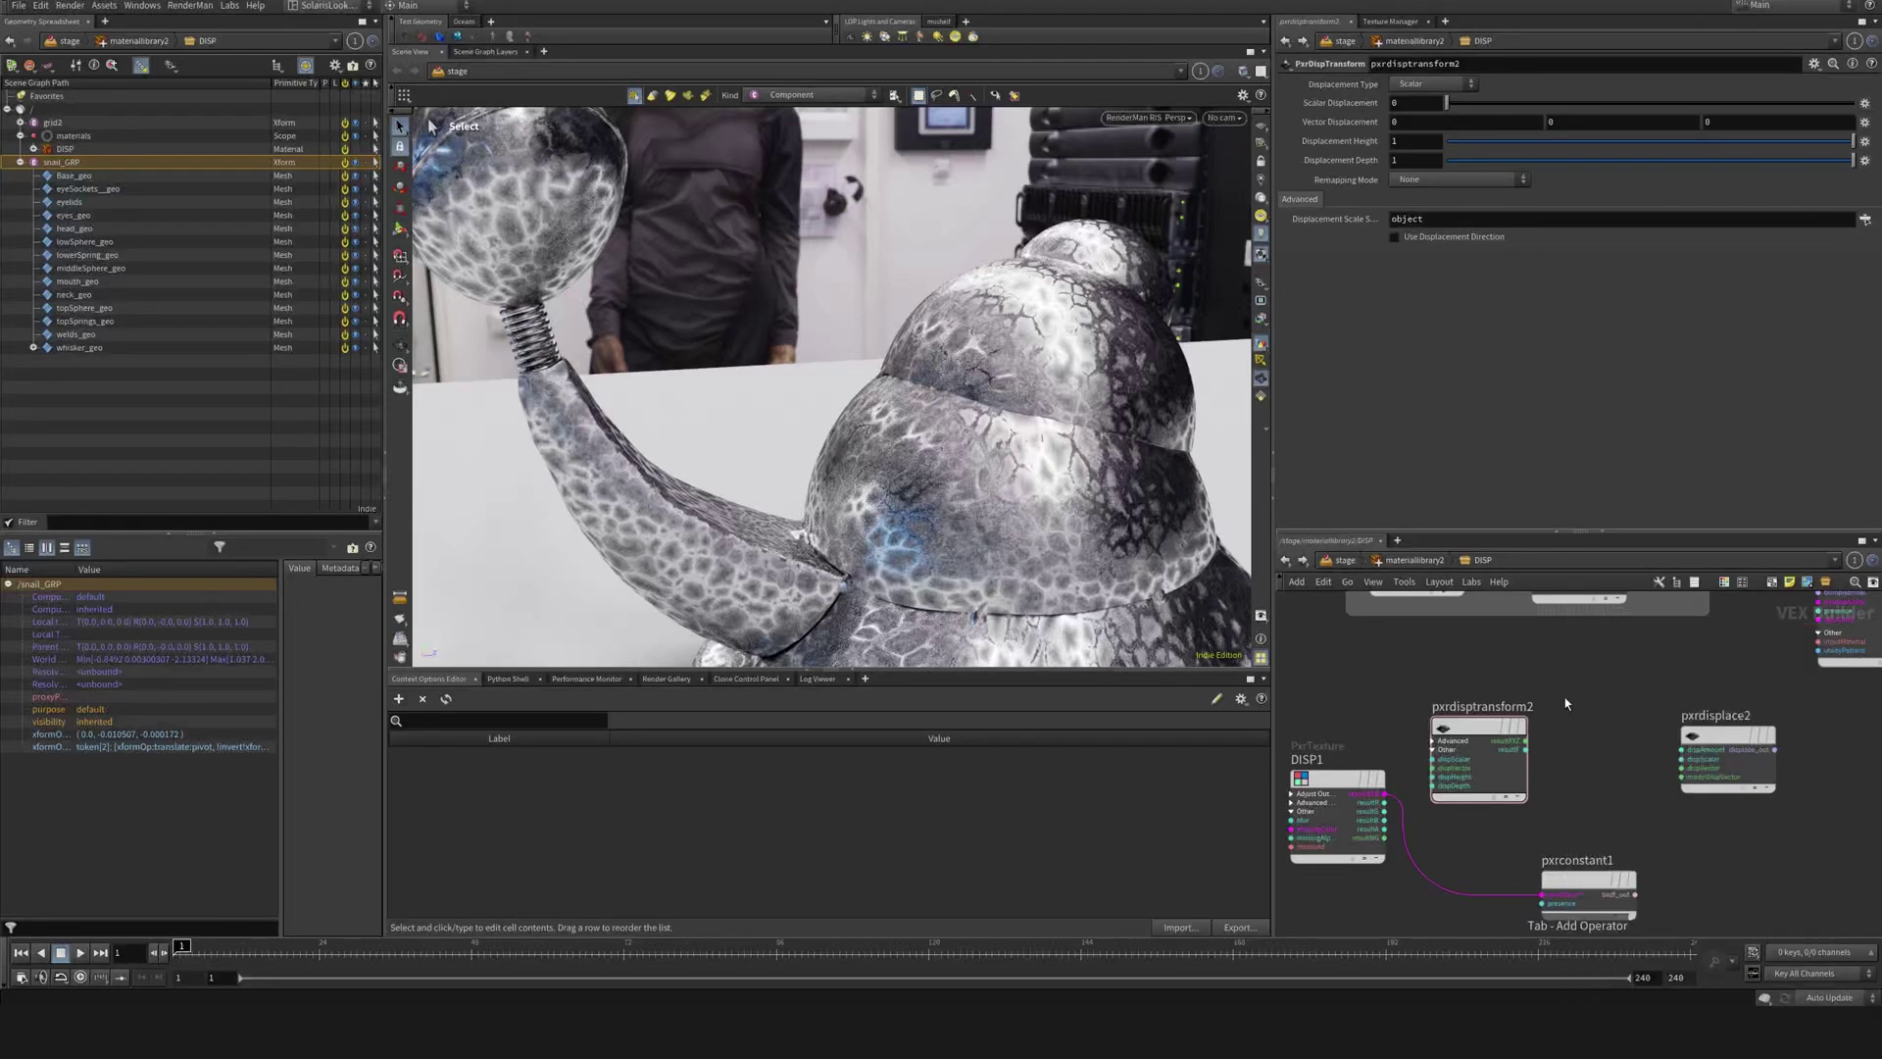
left_click(1622, 712)
- Maximize the network editor and lay out DISP1, the transform, scalar layer and displace nodes in a row, with pxrconstant1 below them
key("ctrl+b")
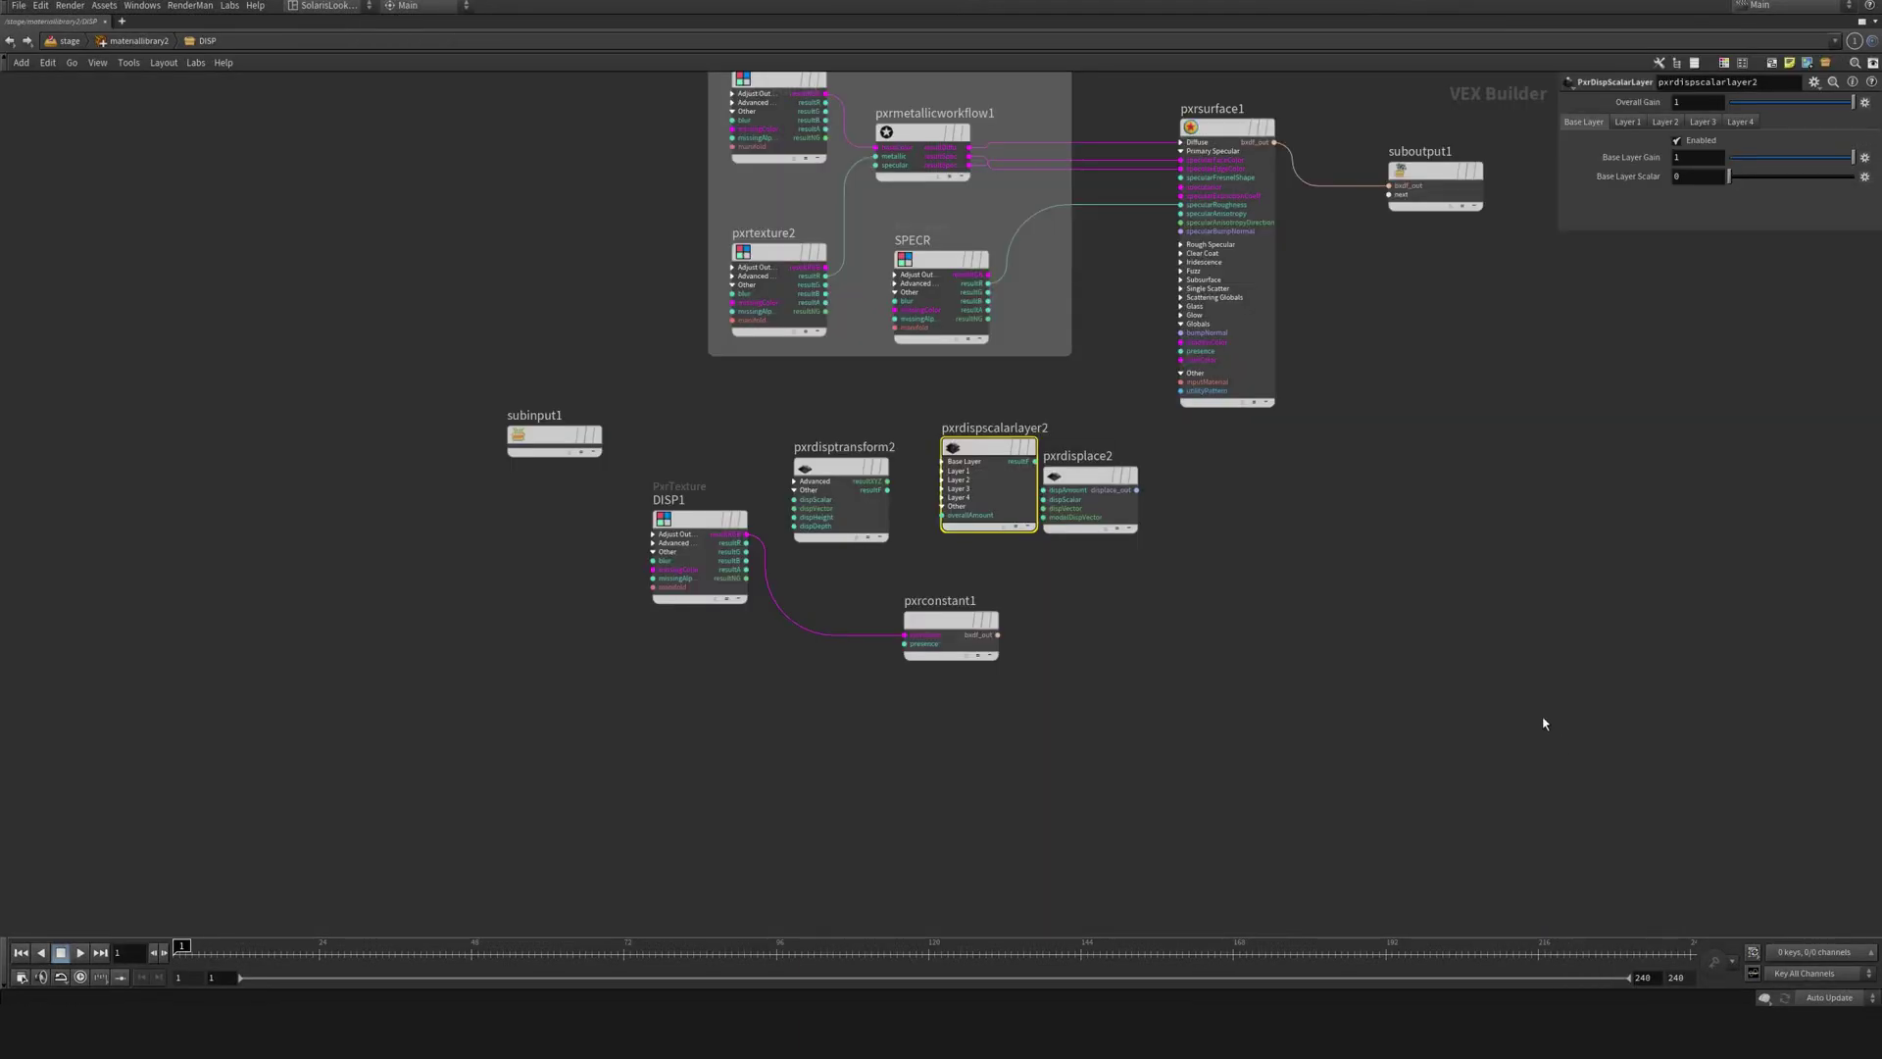
left_click_drag(969, 663, 741, 719)
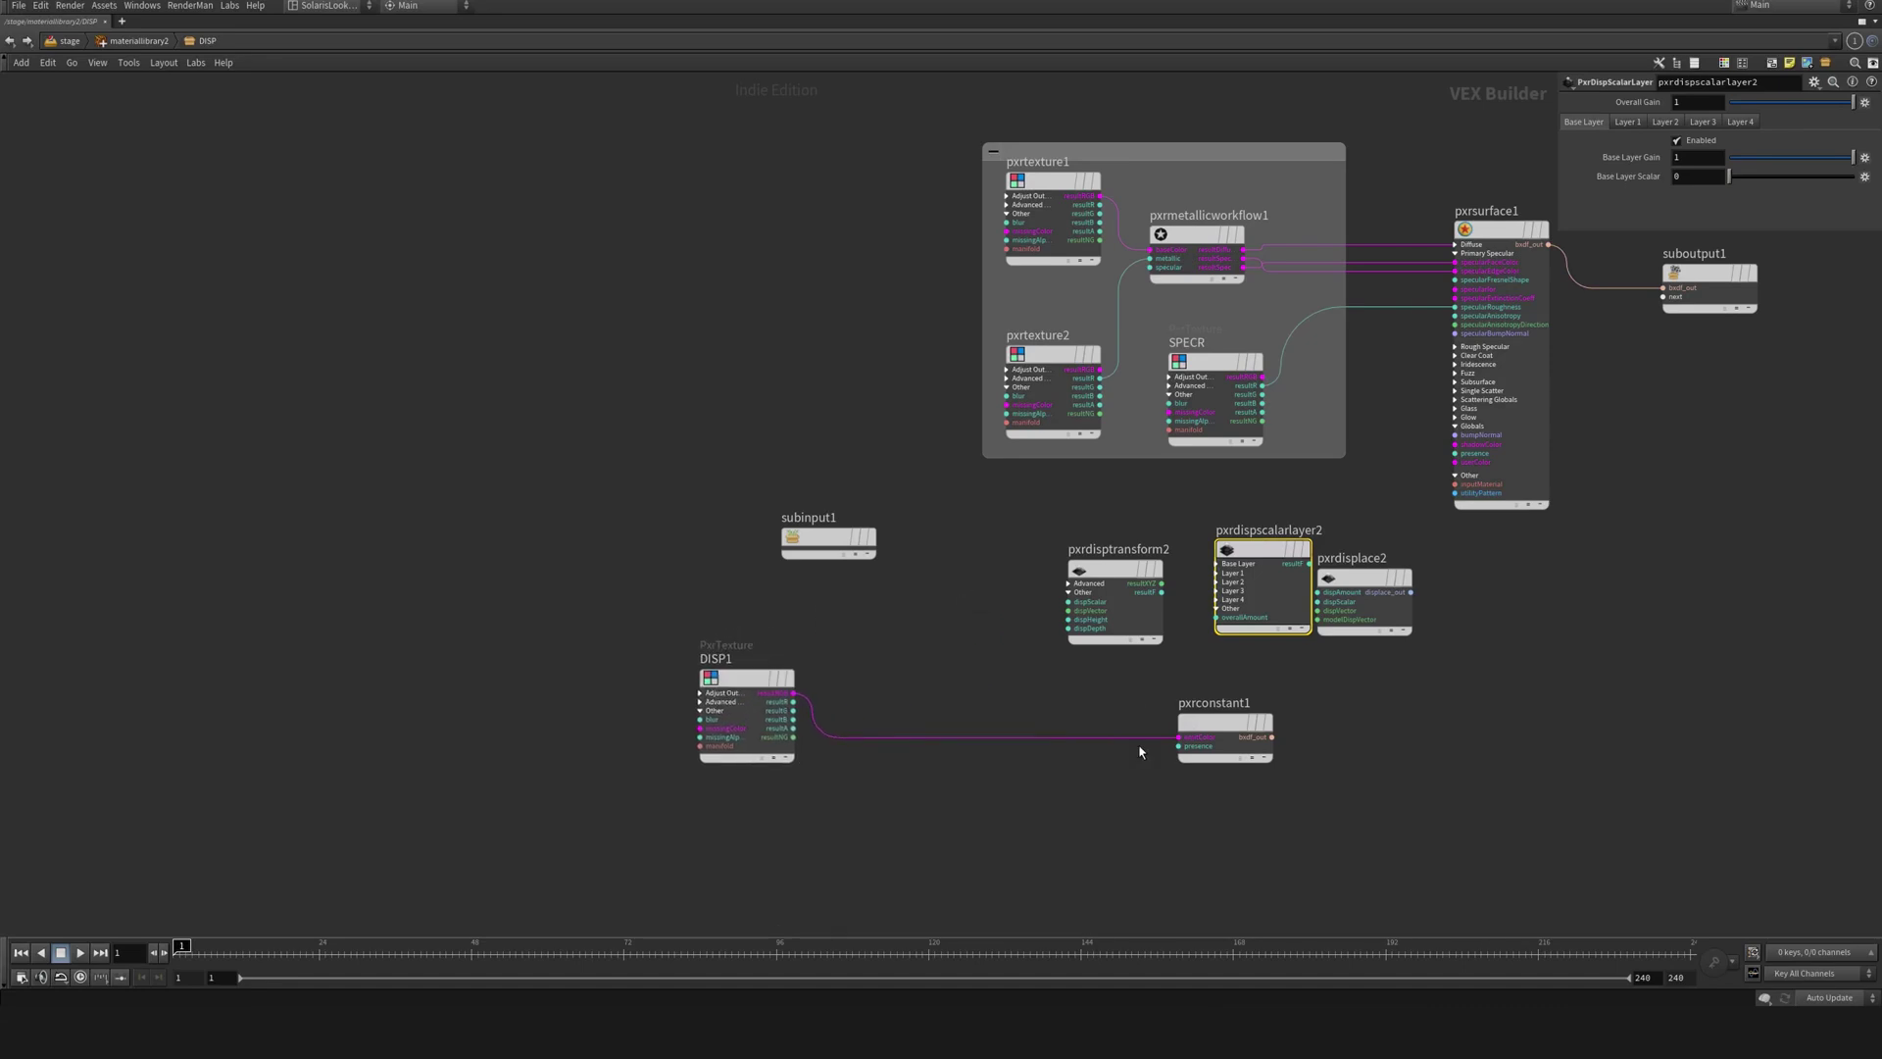
left_click_drag(1218, 724, 1305, 850)
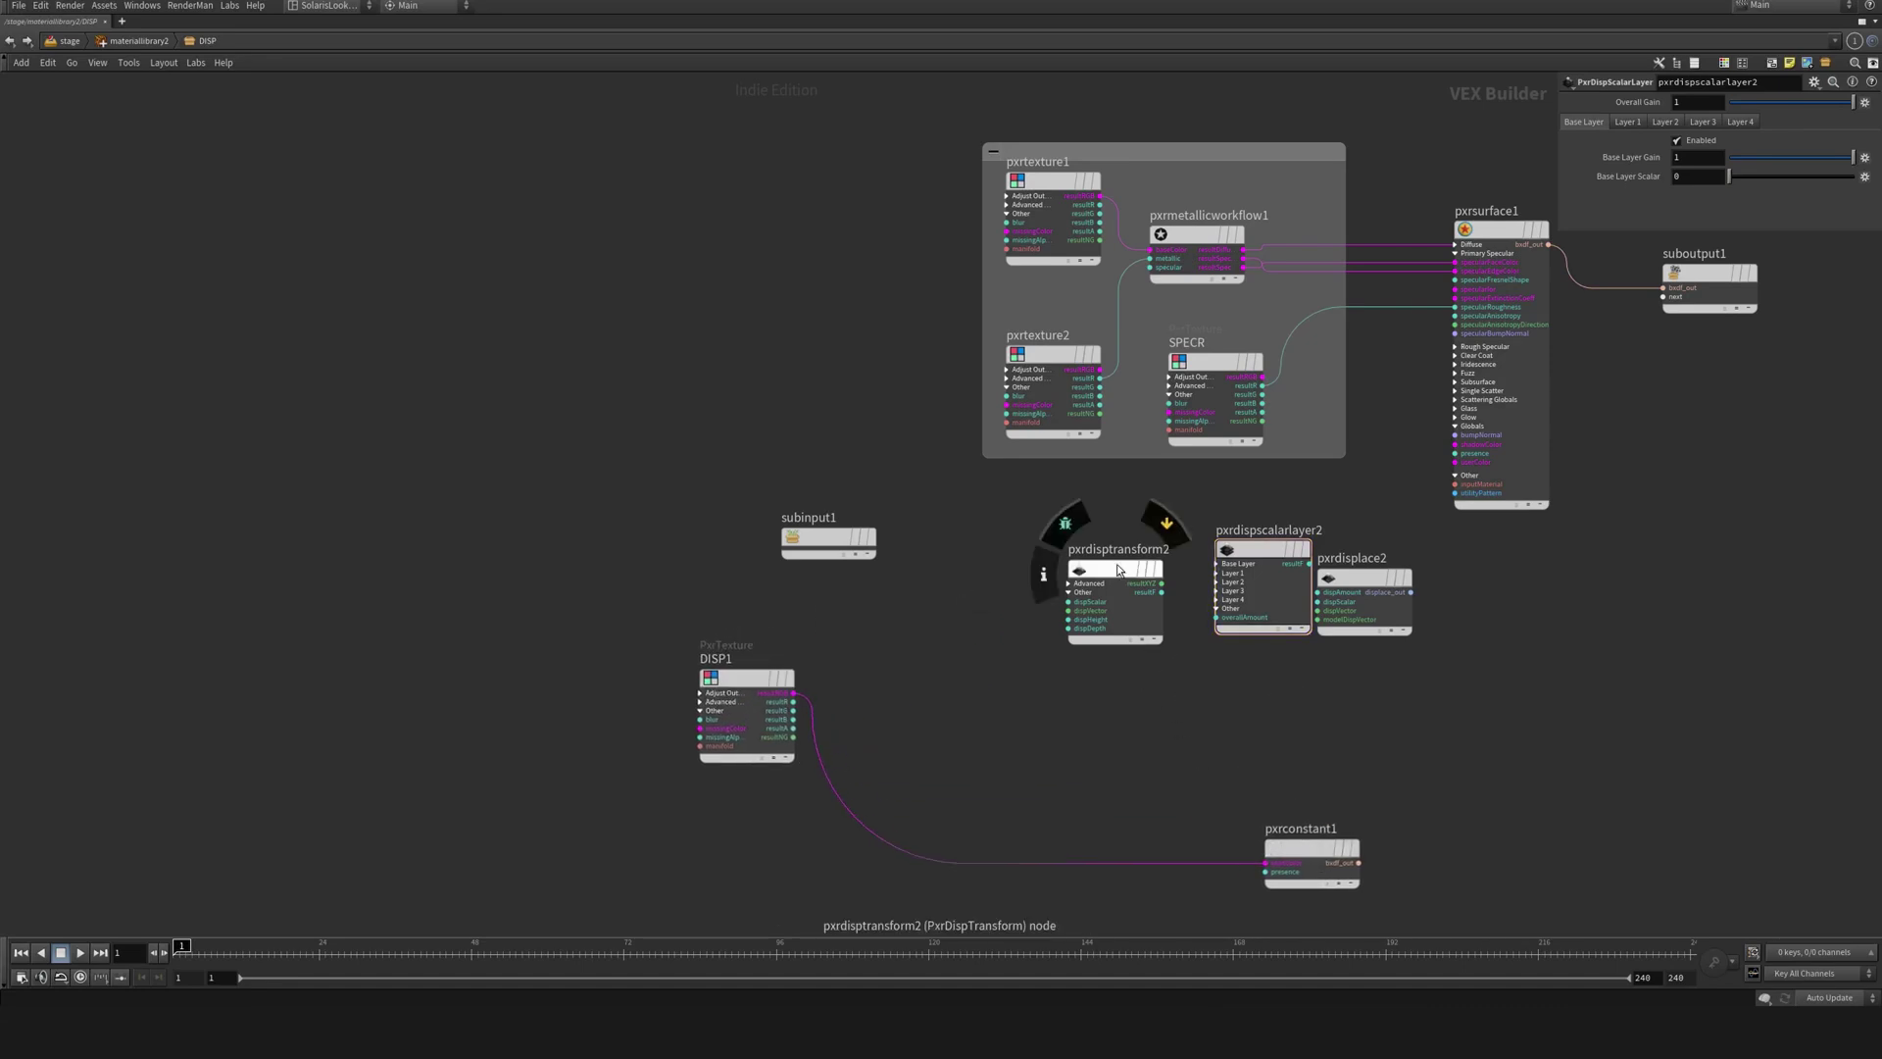
left_click_drag(1115, 569, 958, 667)
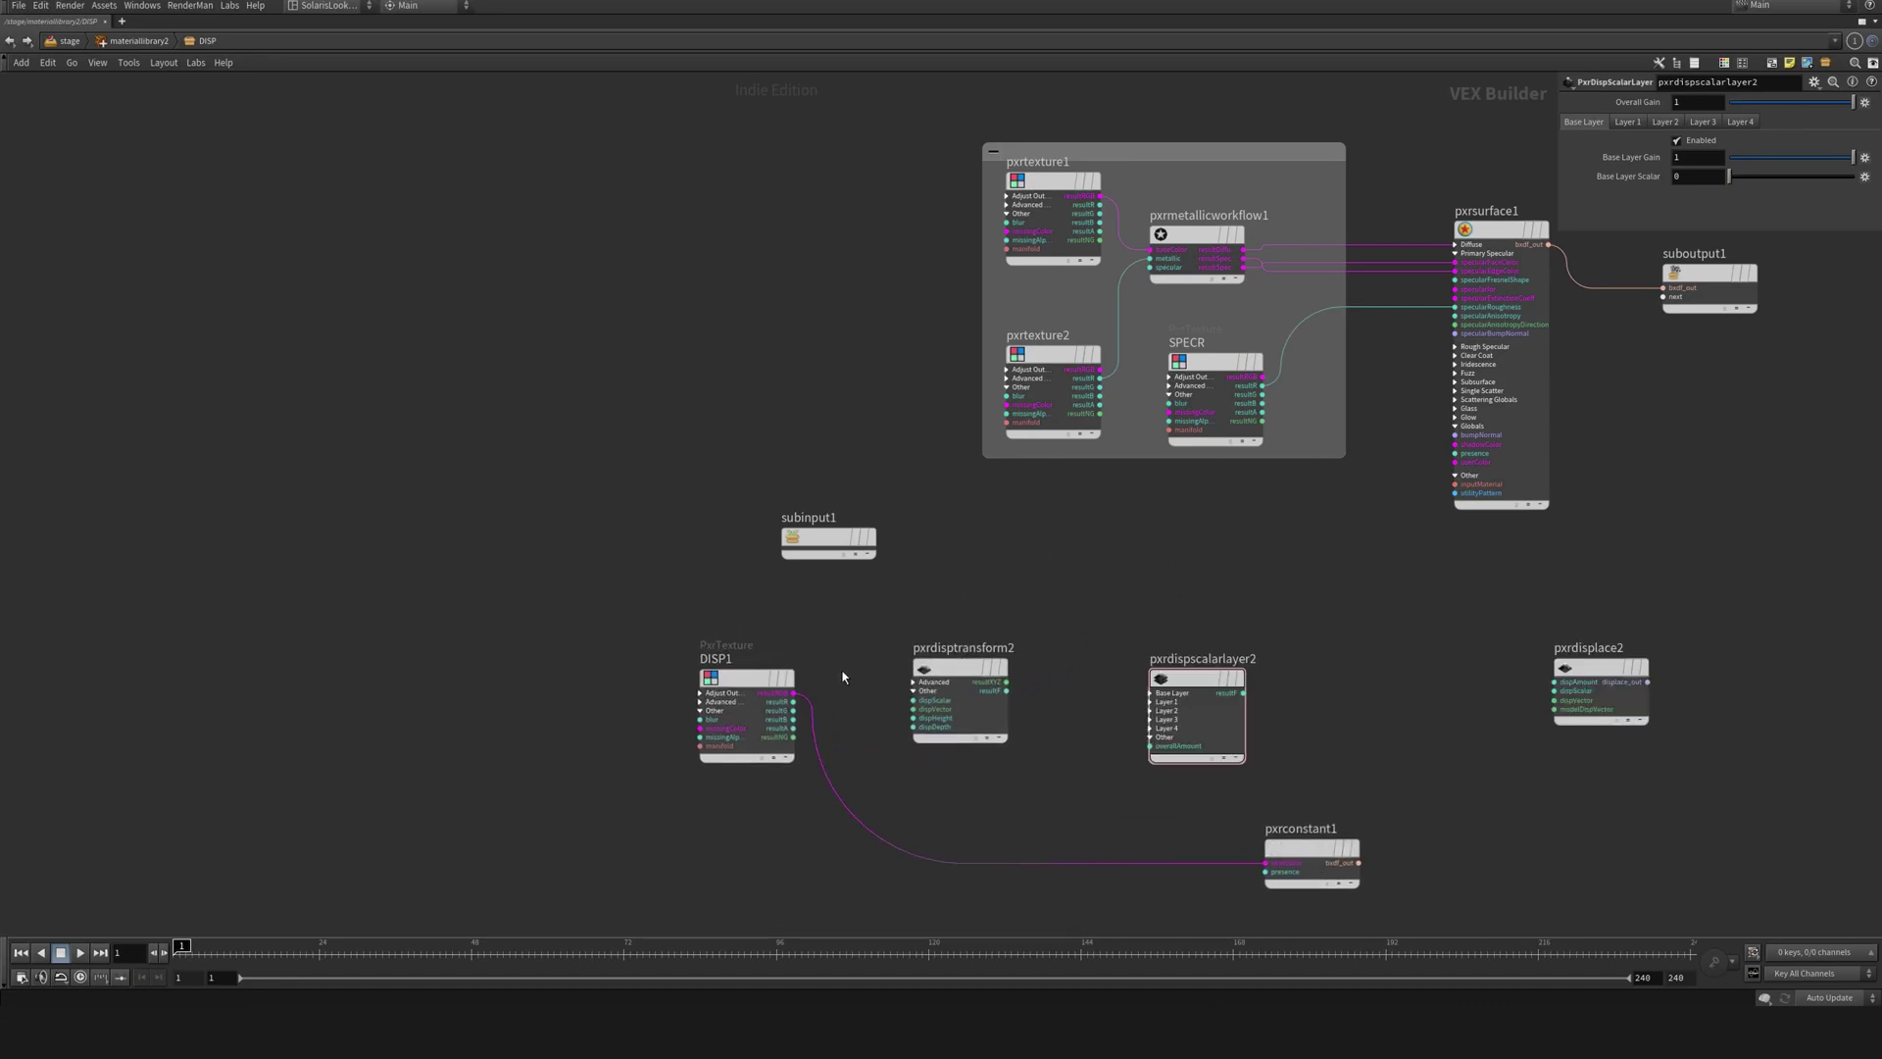
- Connect the resultR output of the DISP1 texture to the dispScalar input of pxrdisptransform2
middle_click_drag(844, 676, 898, 656)
scroll(898, 656, "up", 1)
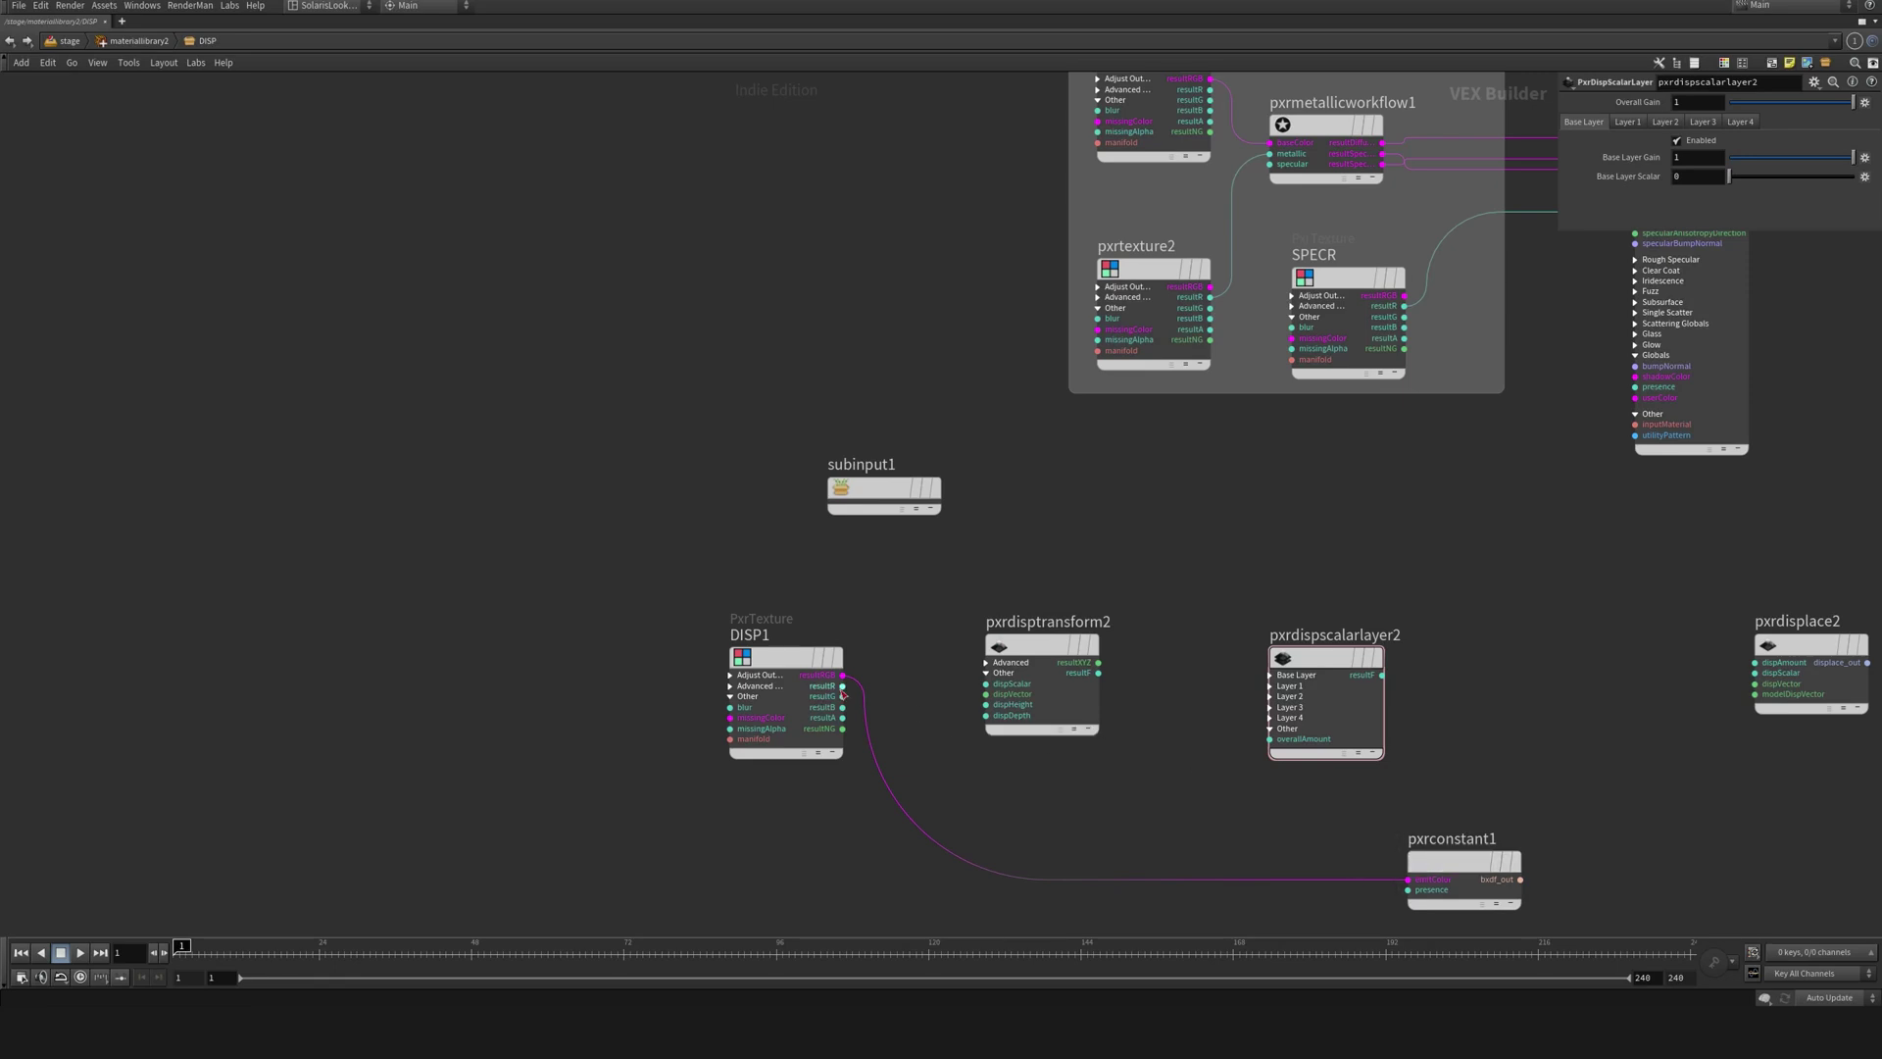
left_click(843, 687)
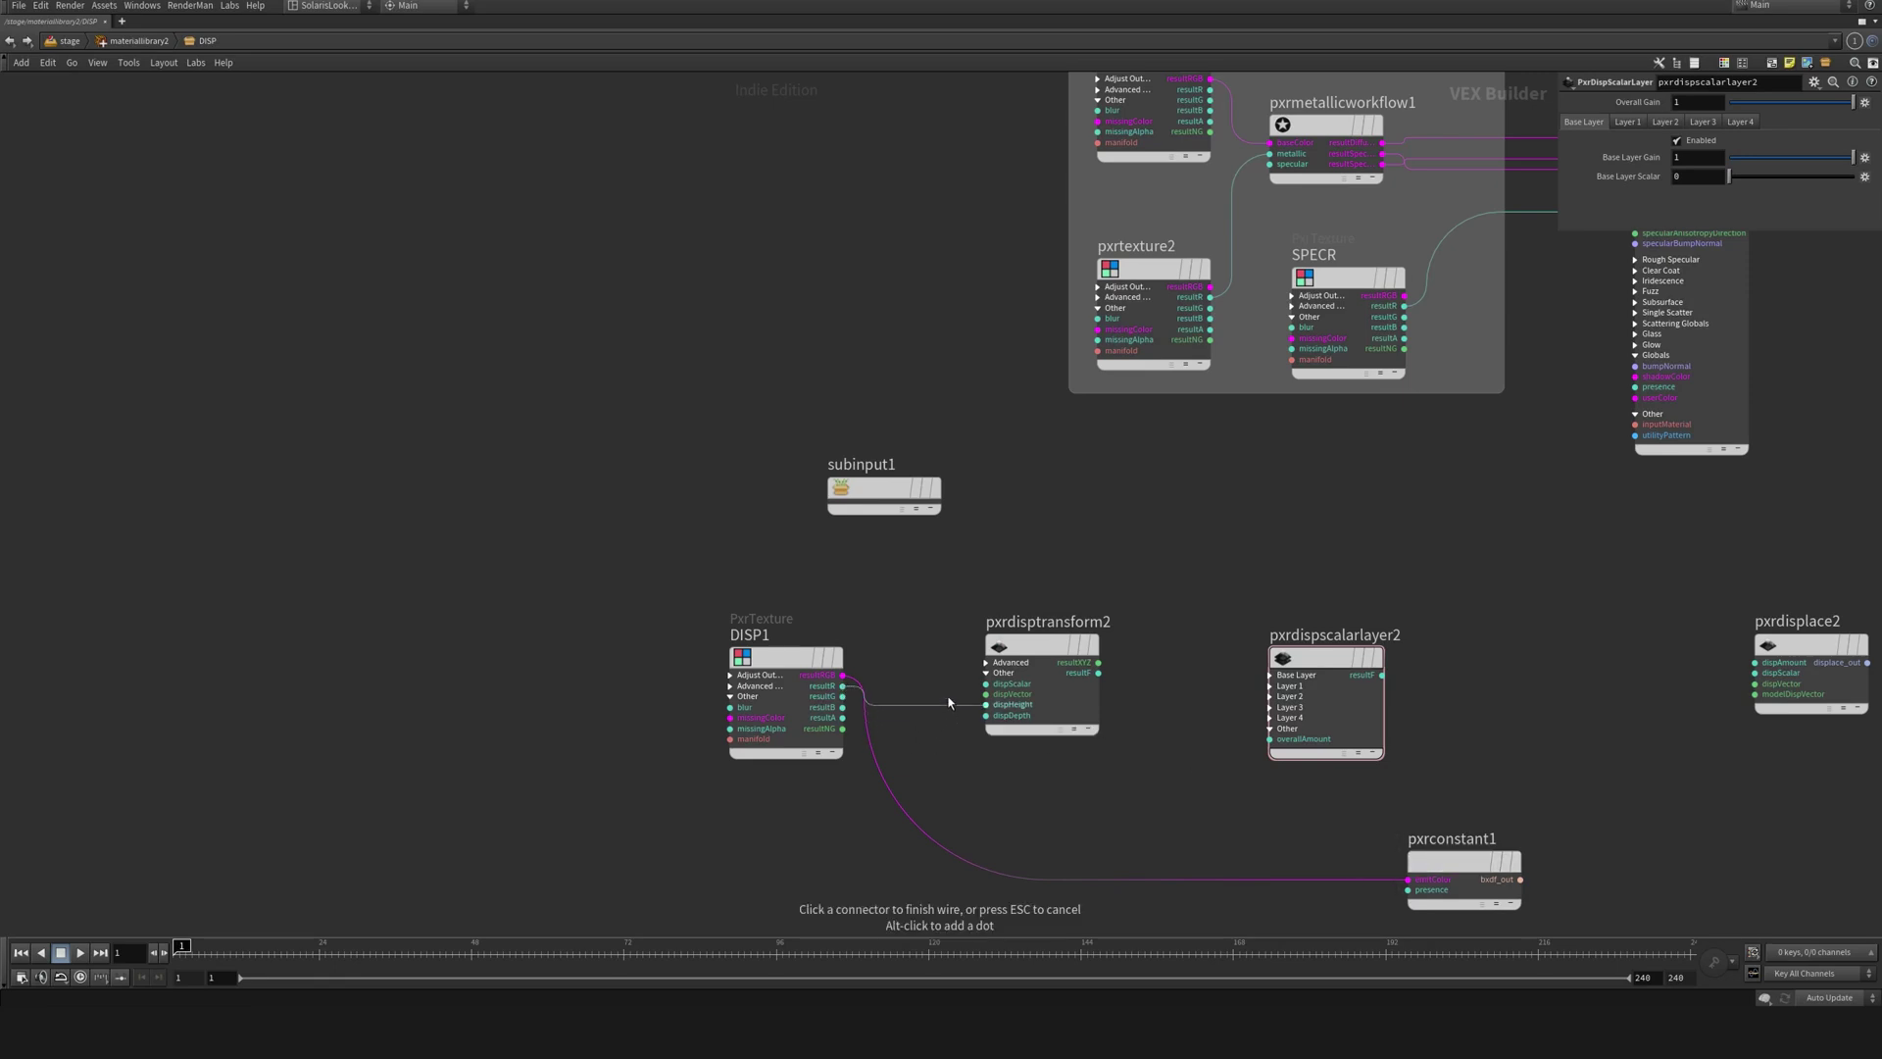
left_click(953, 693)
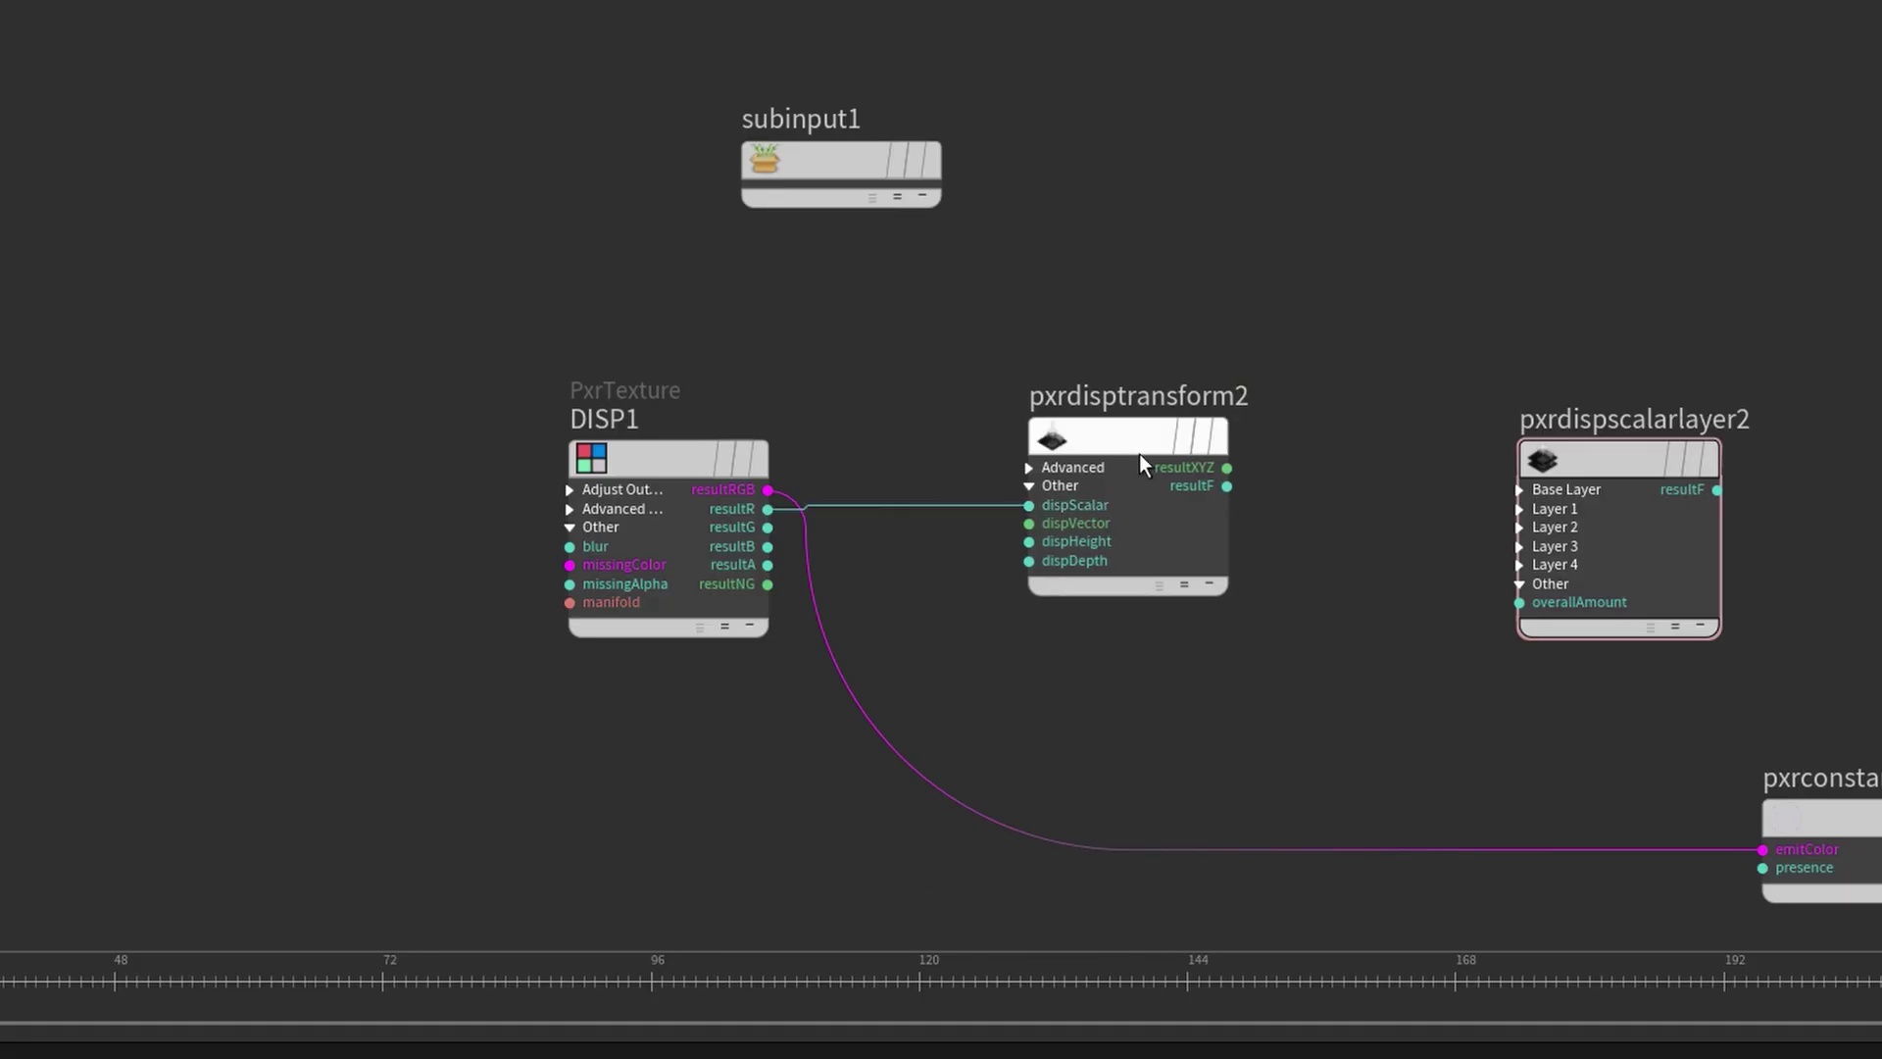
- Connect pxrdisptransform2's resultF to pxrdispscalarlayer2's Base Layer Scalar, and that layer's resultF to pxrdisplace2's dispScalar input
left_click(1226, 486)
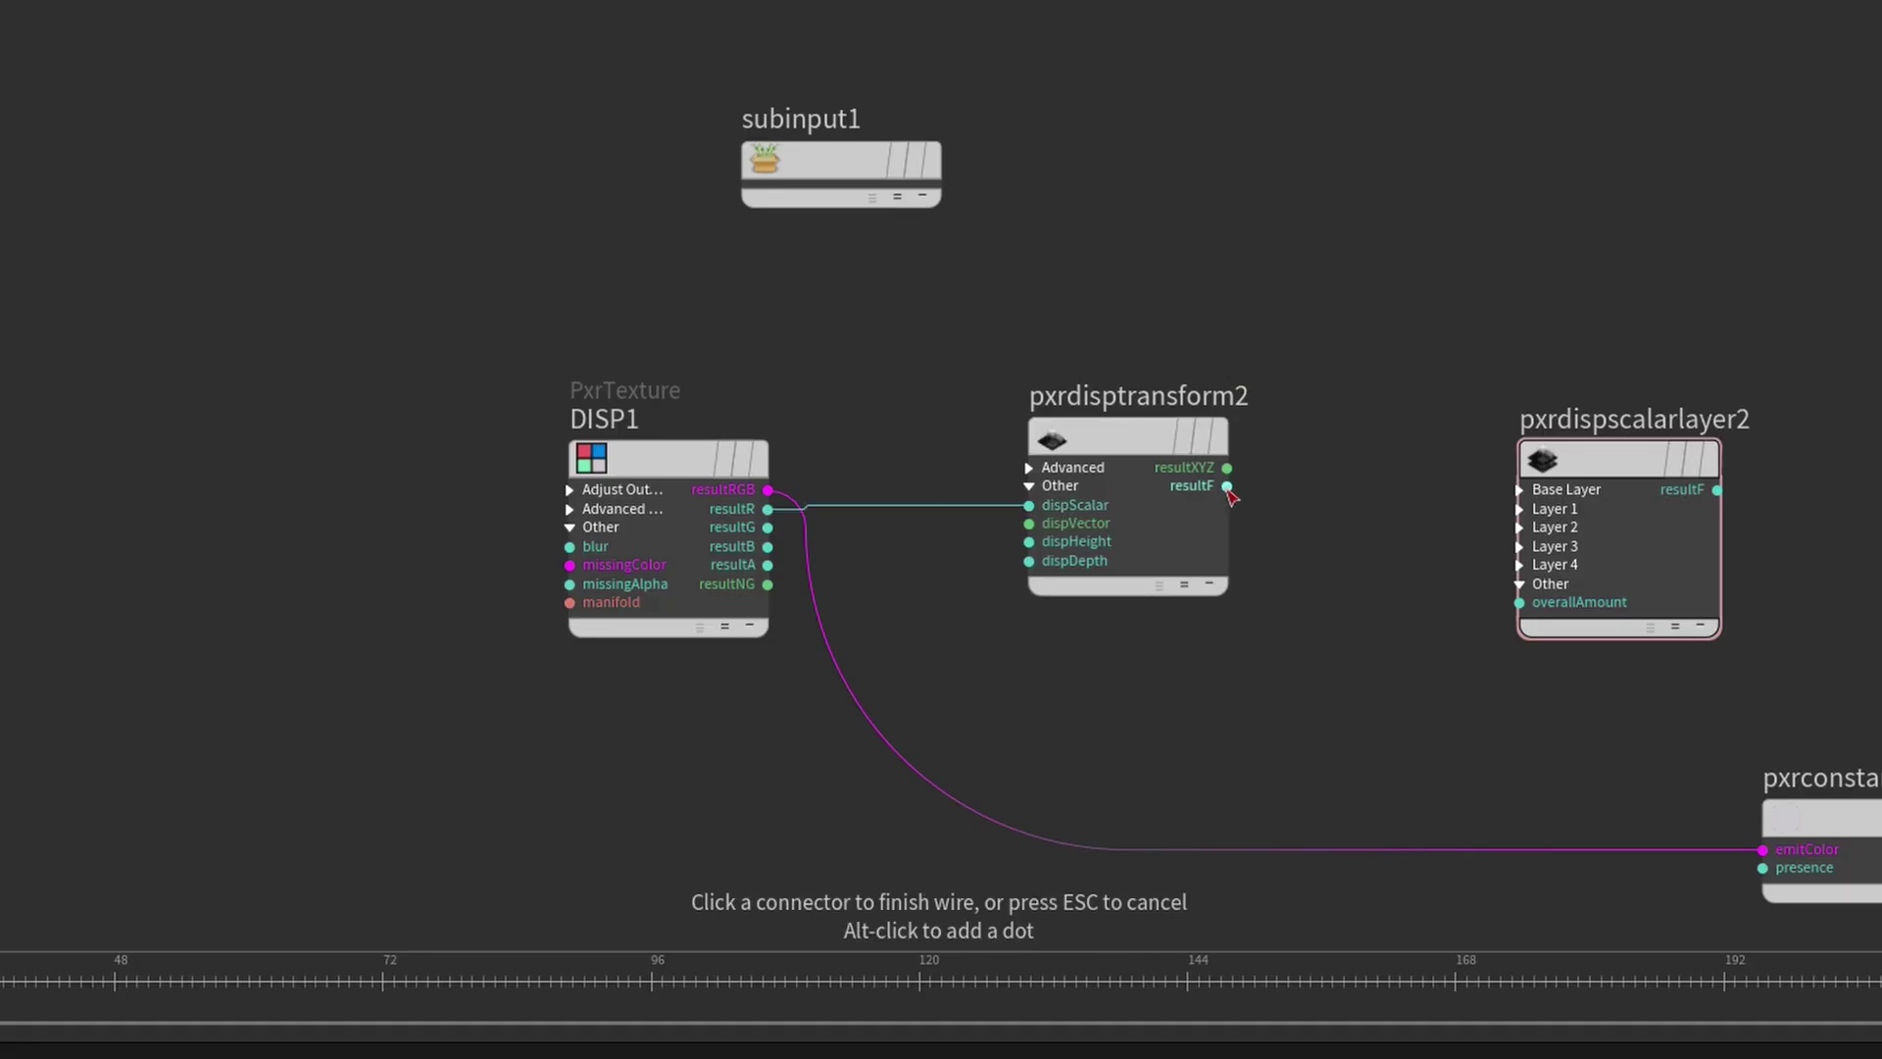
left_click(1522, 491)
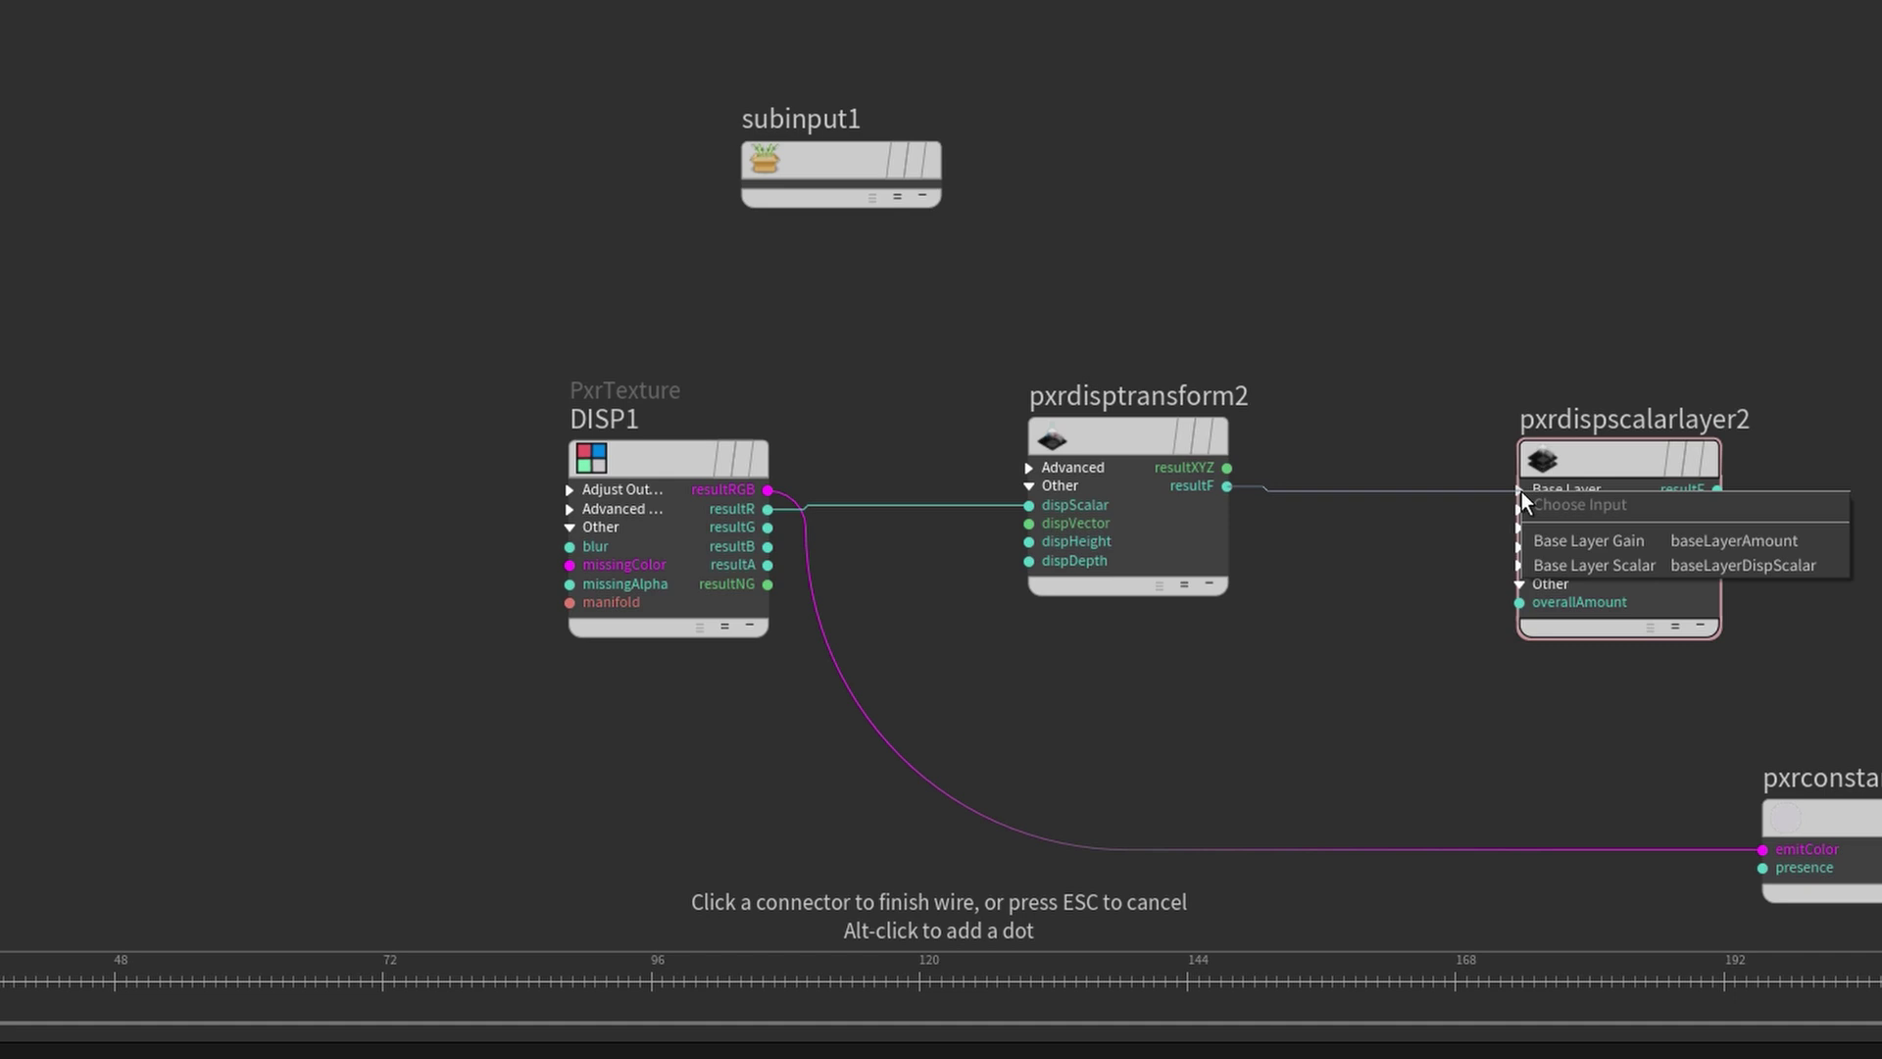
left_click(1576, 566)
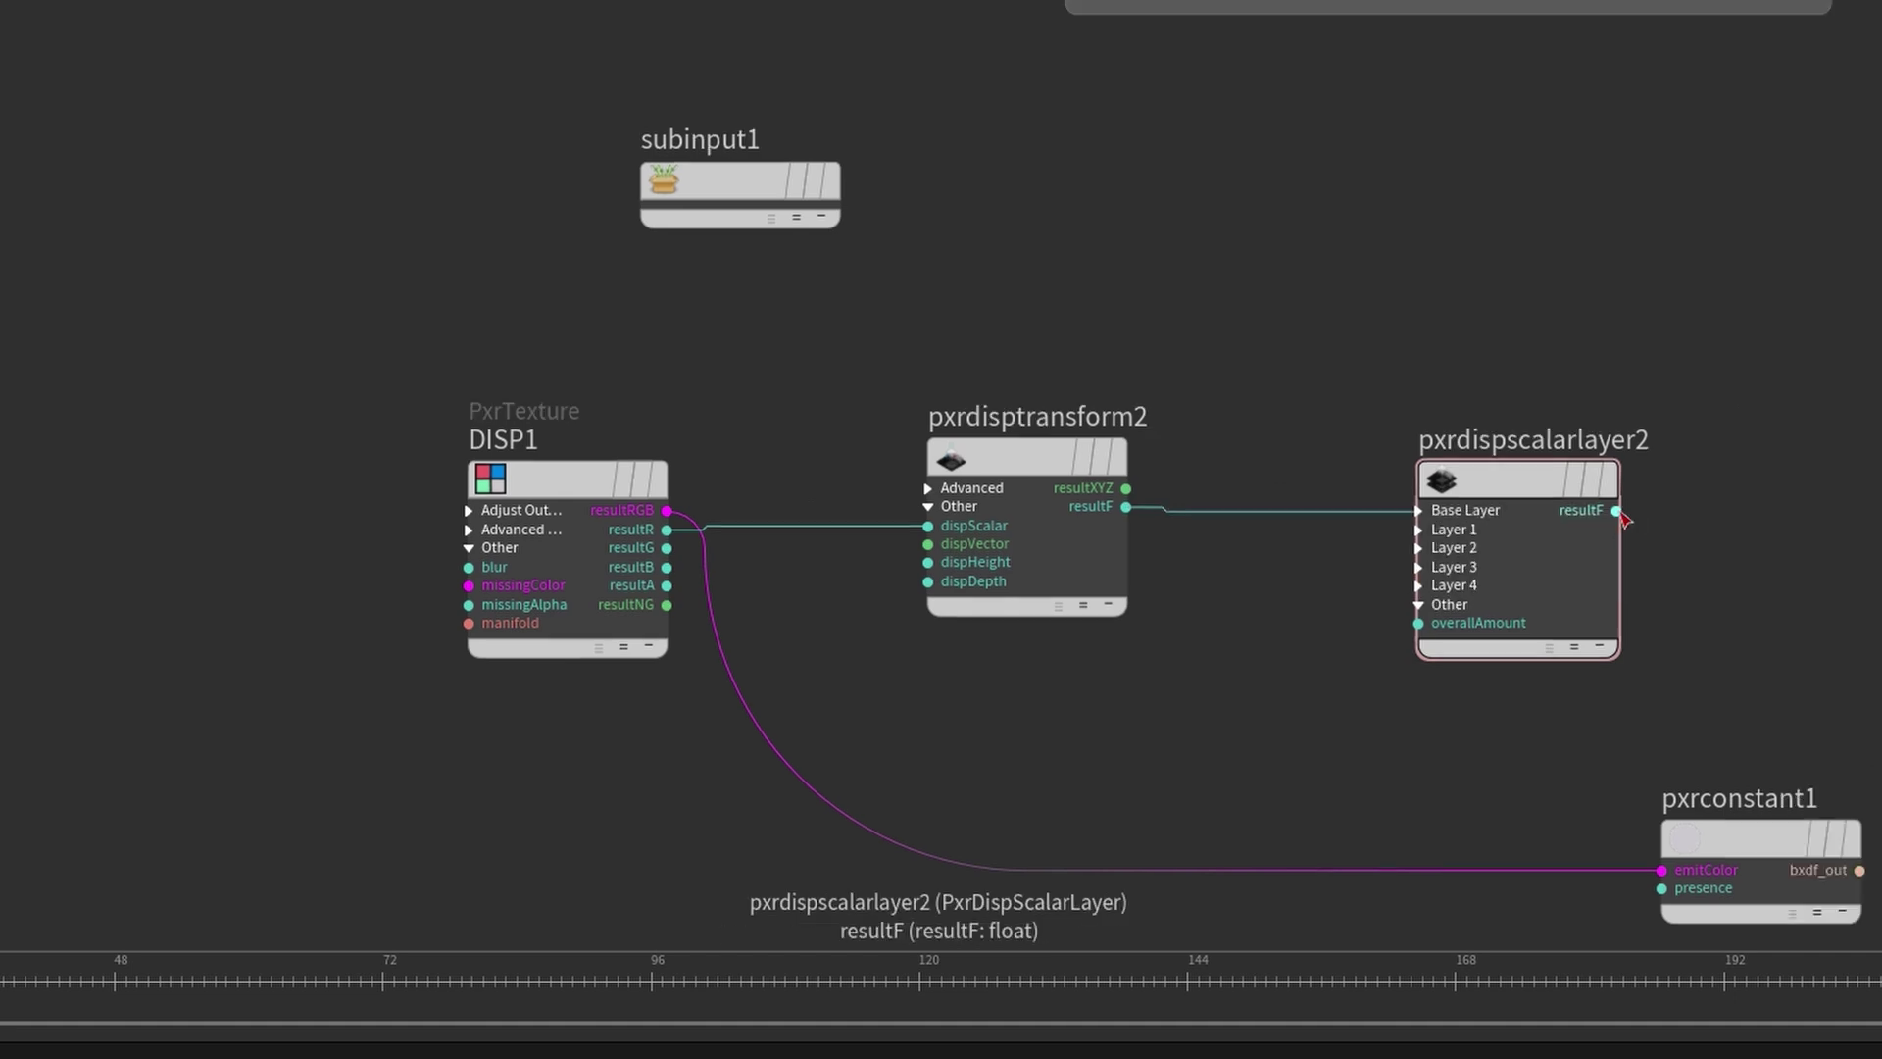
left_click(1617, 511)
left_click(1600, 505)
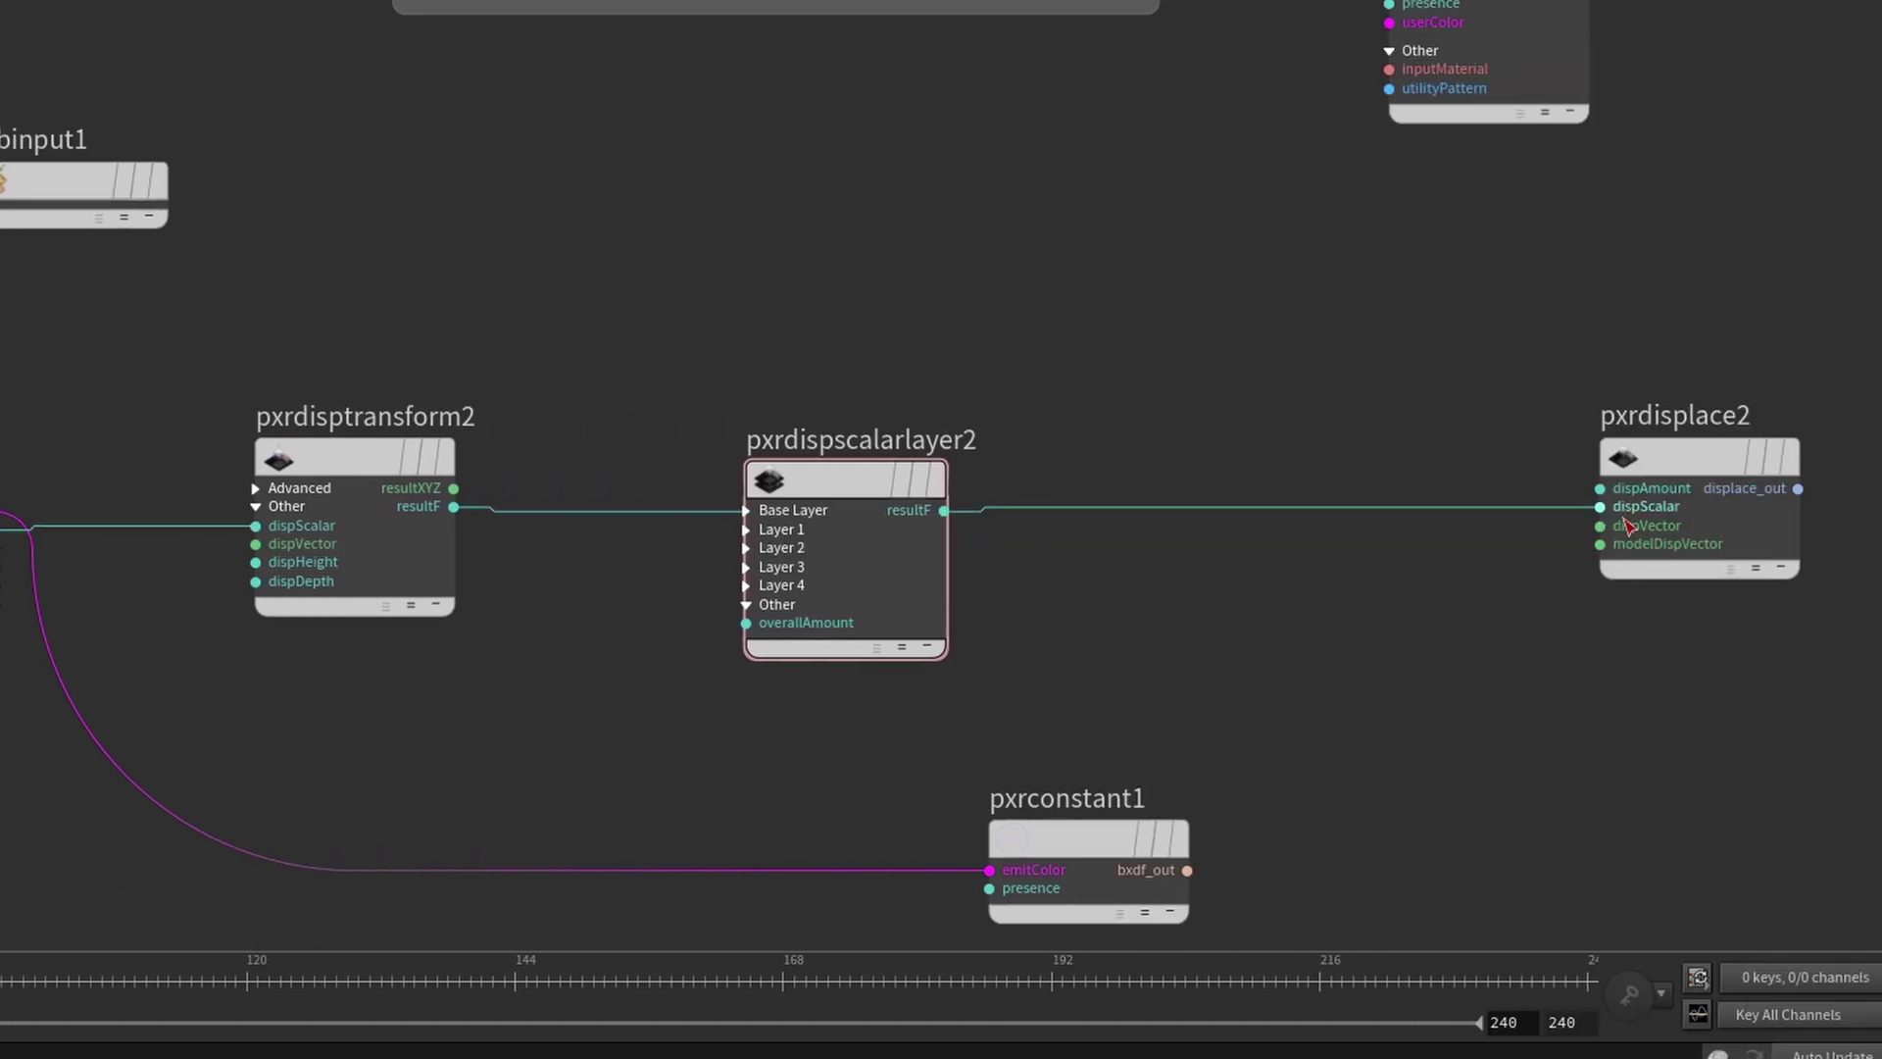
middle_click_drag(1355, 434, 1310, 438)
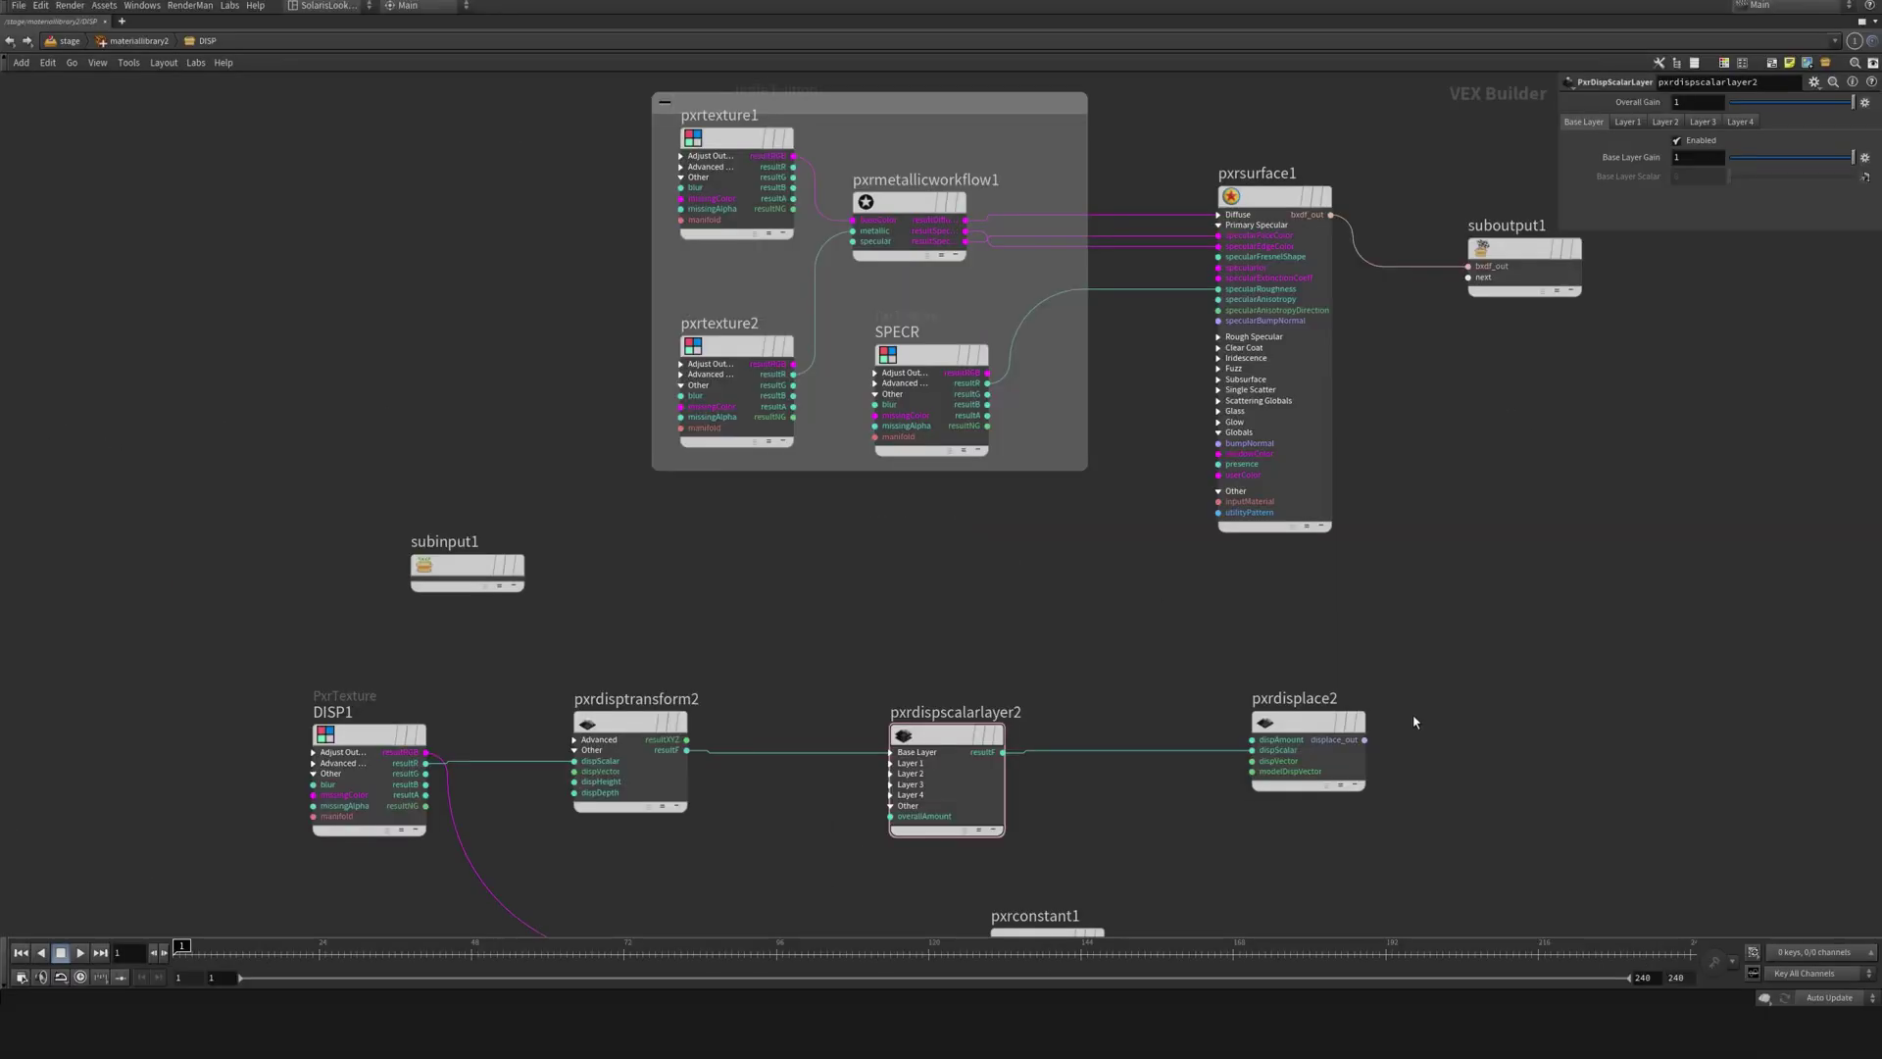
- Restore the pane layout and connect pxrdisplace2's displace_out to the next input of suboutput1
key("ctrl+b")
middle_click_drag(1601, 771, 1545, 836)
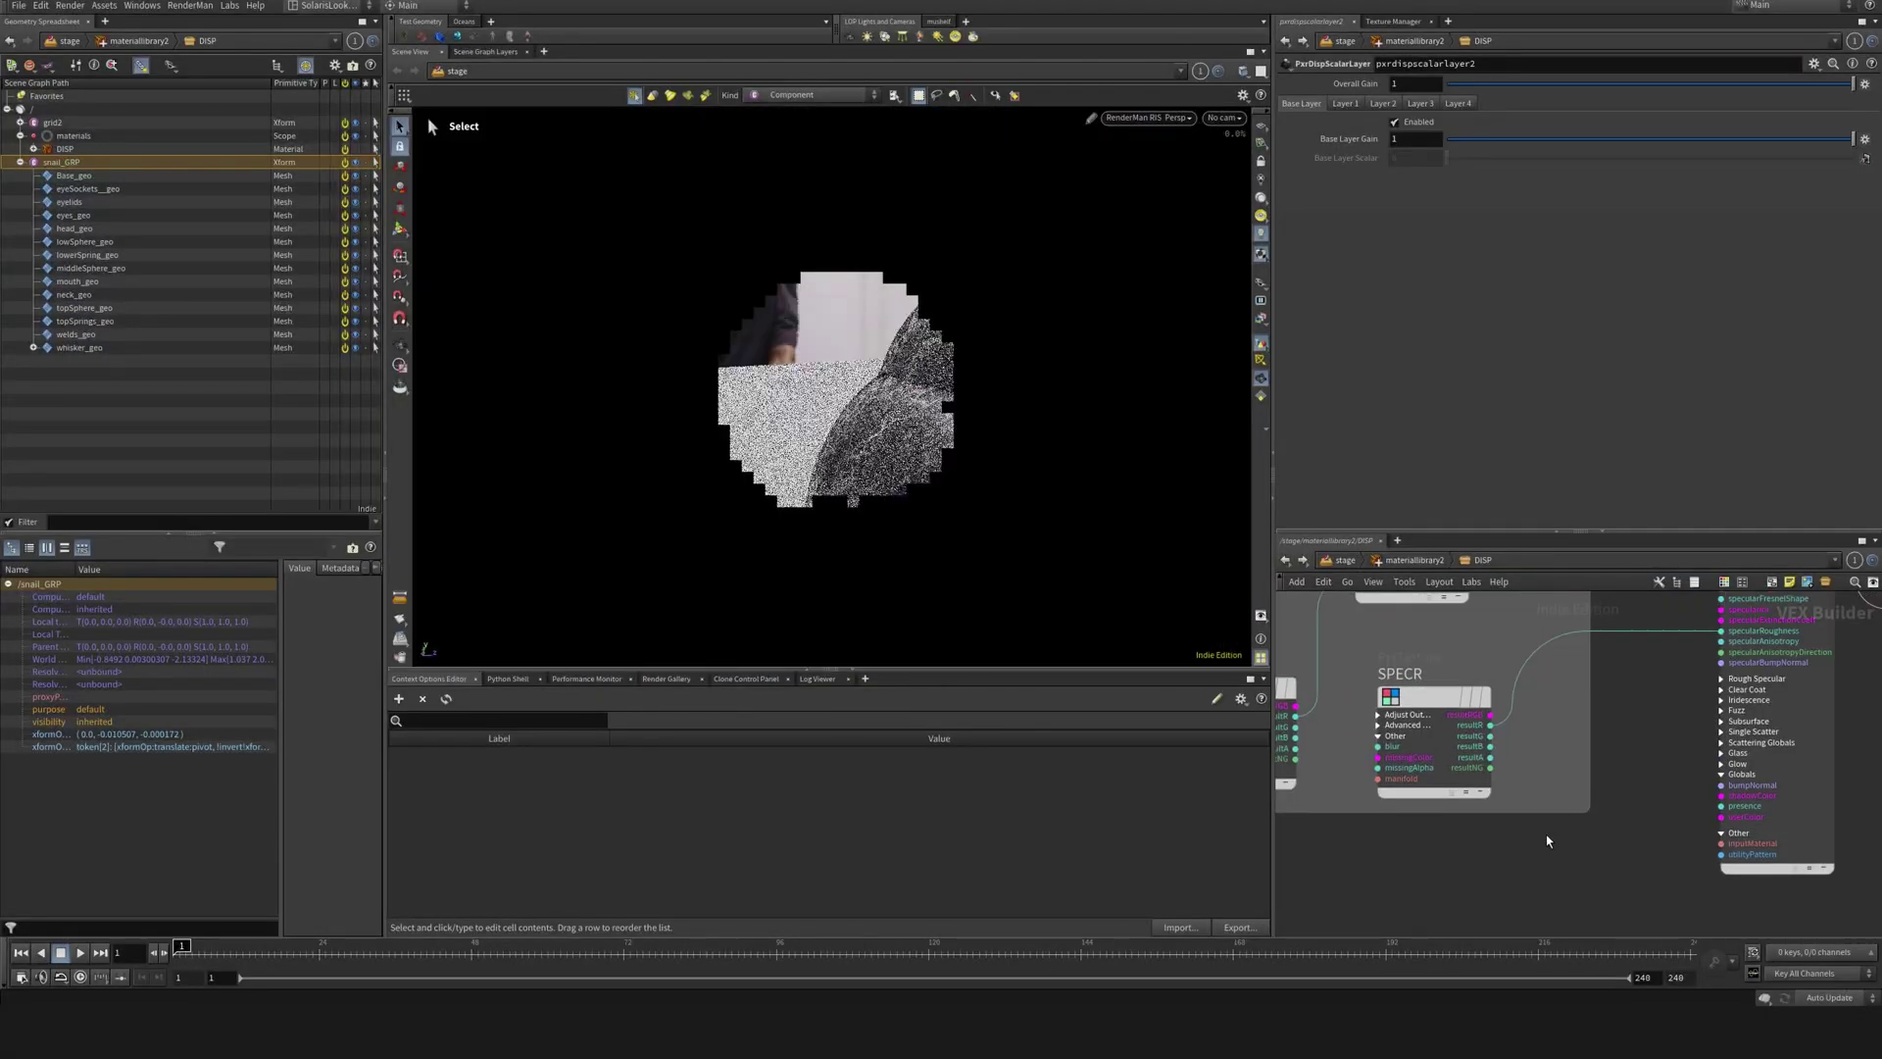
scroll(1571, 840, "down", 4)
middle_click_drag(1756, 816, 1641, 689)
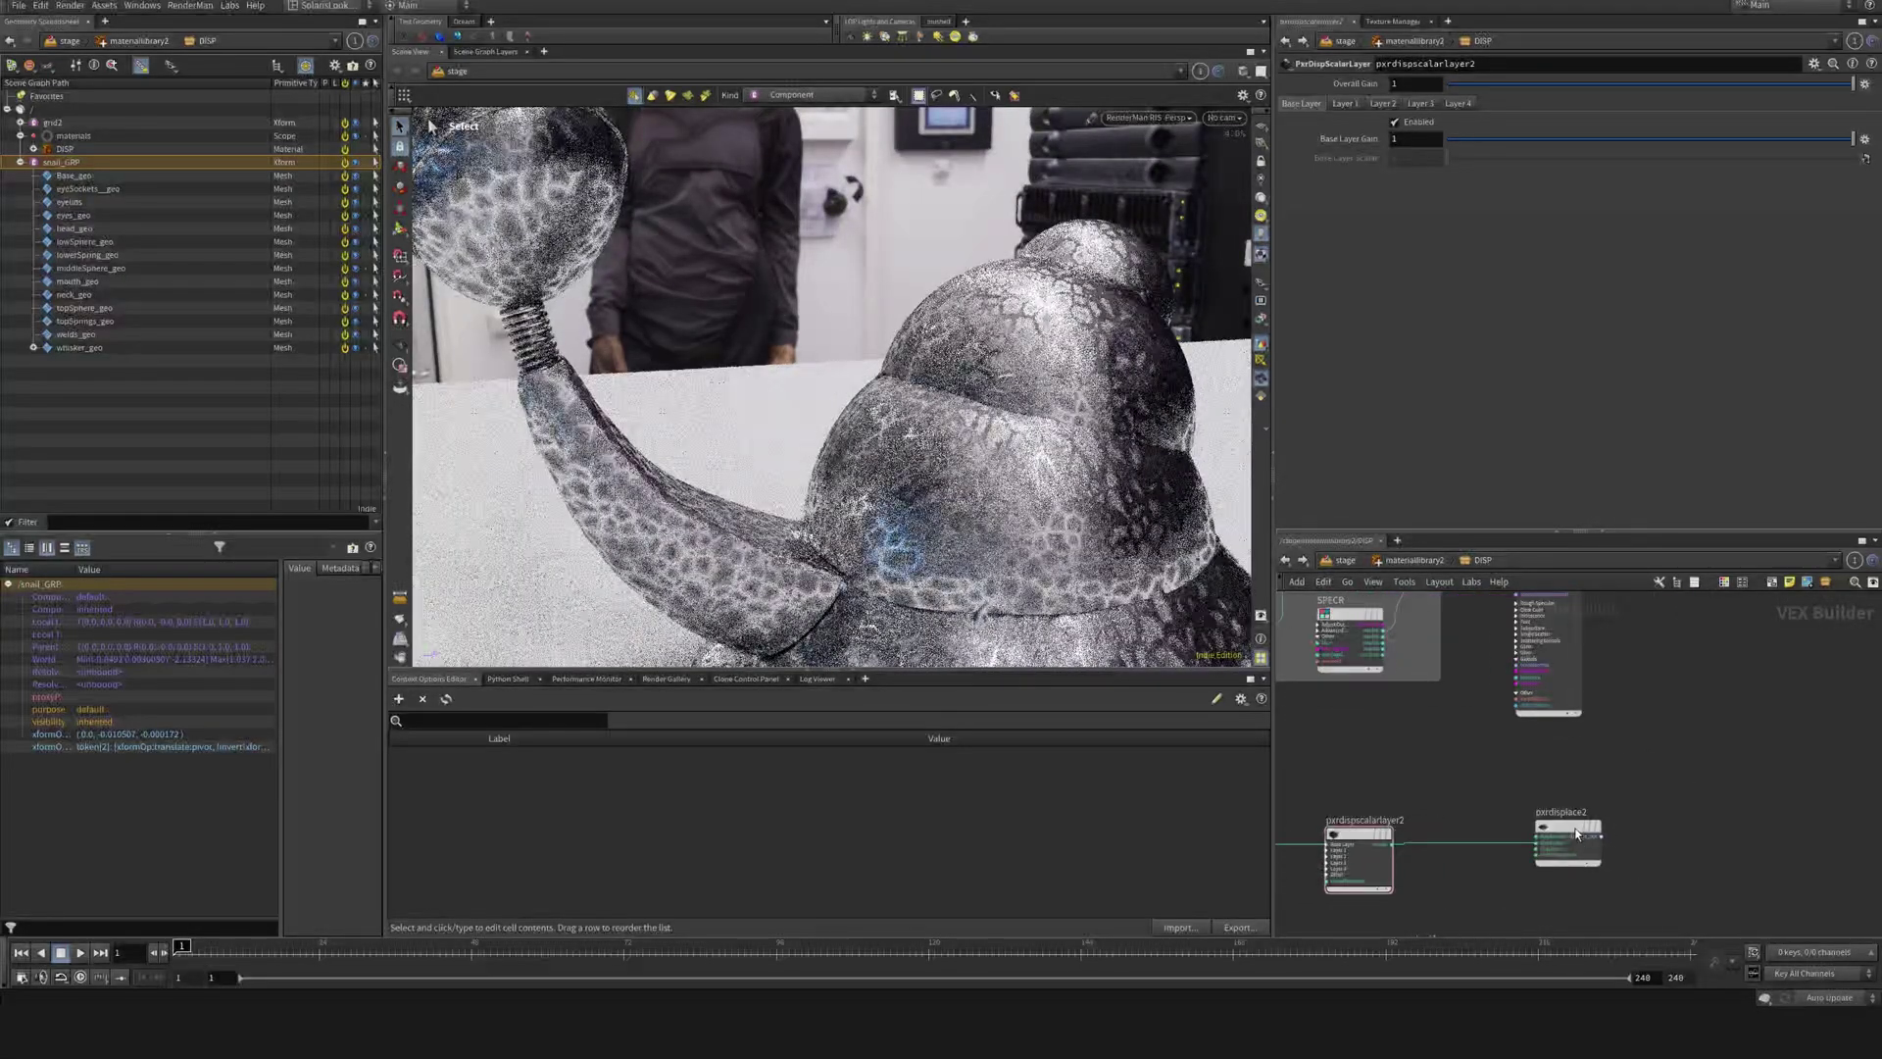
scroll(1629, 821, "up", 2)
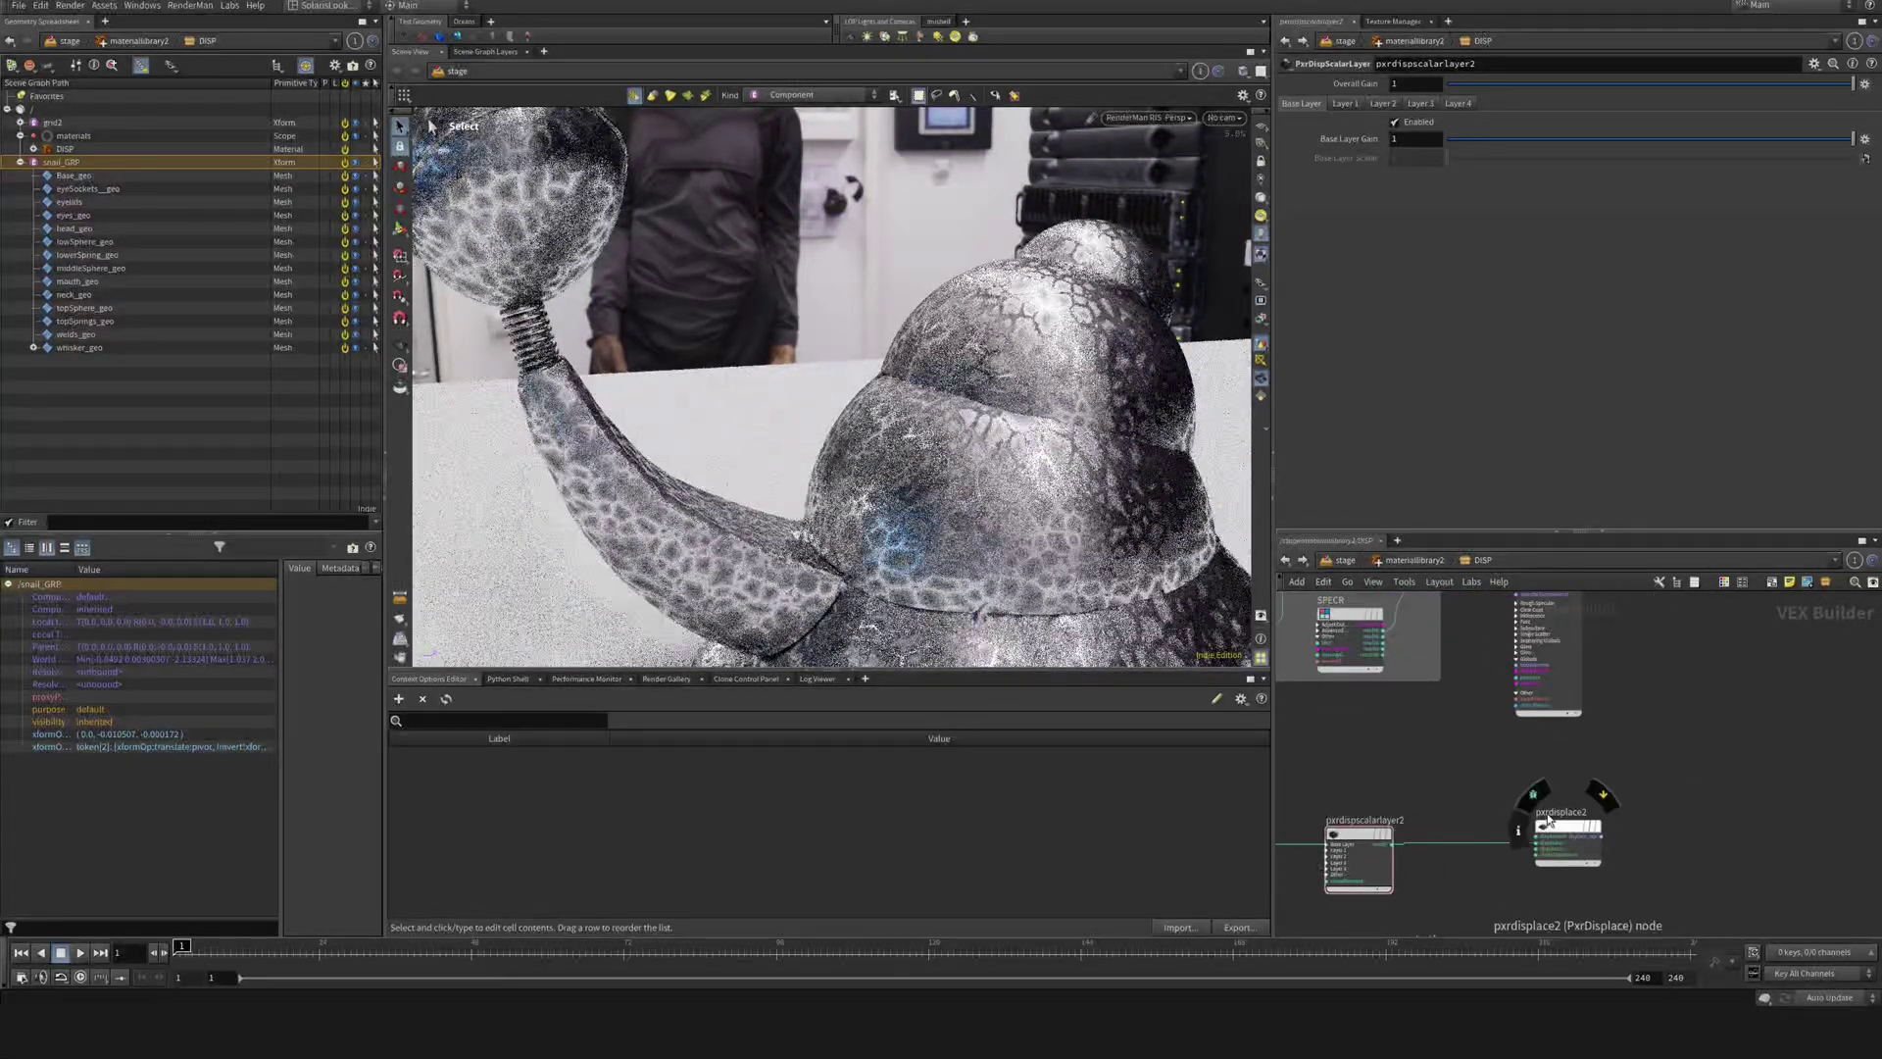
left_click(1601, 836)
middle_click_drag(1693, 744, 1660, 857)
scroll(1627, 676, "up", 3)
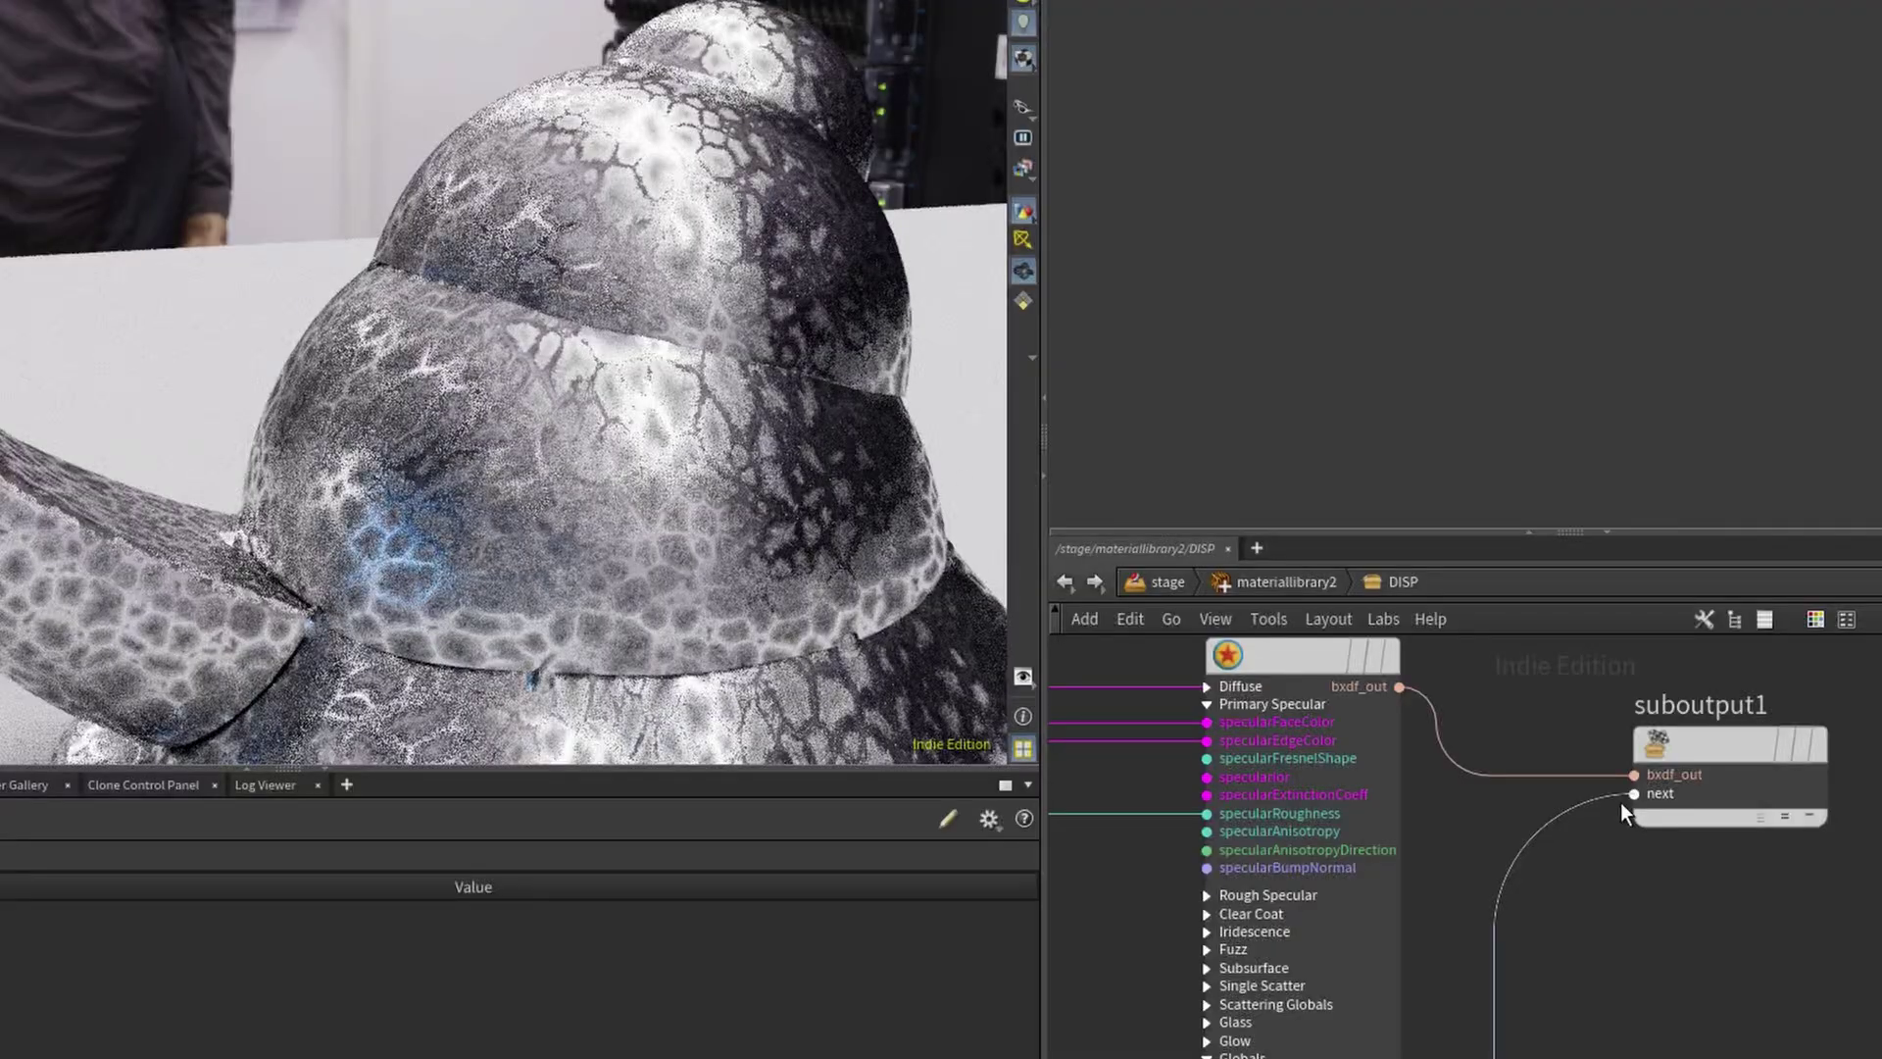
left_click(1622, 803)
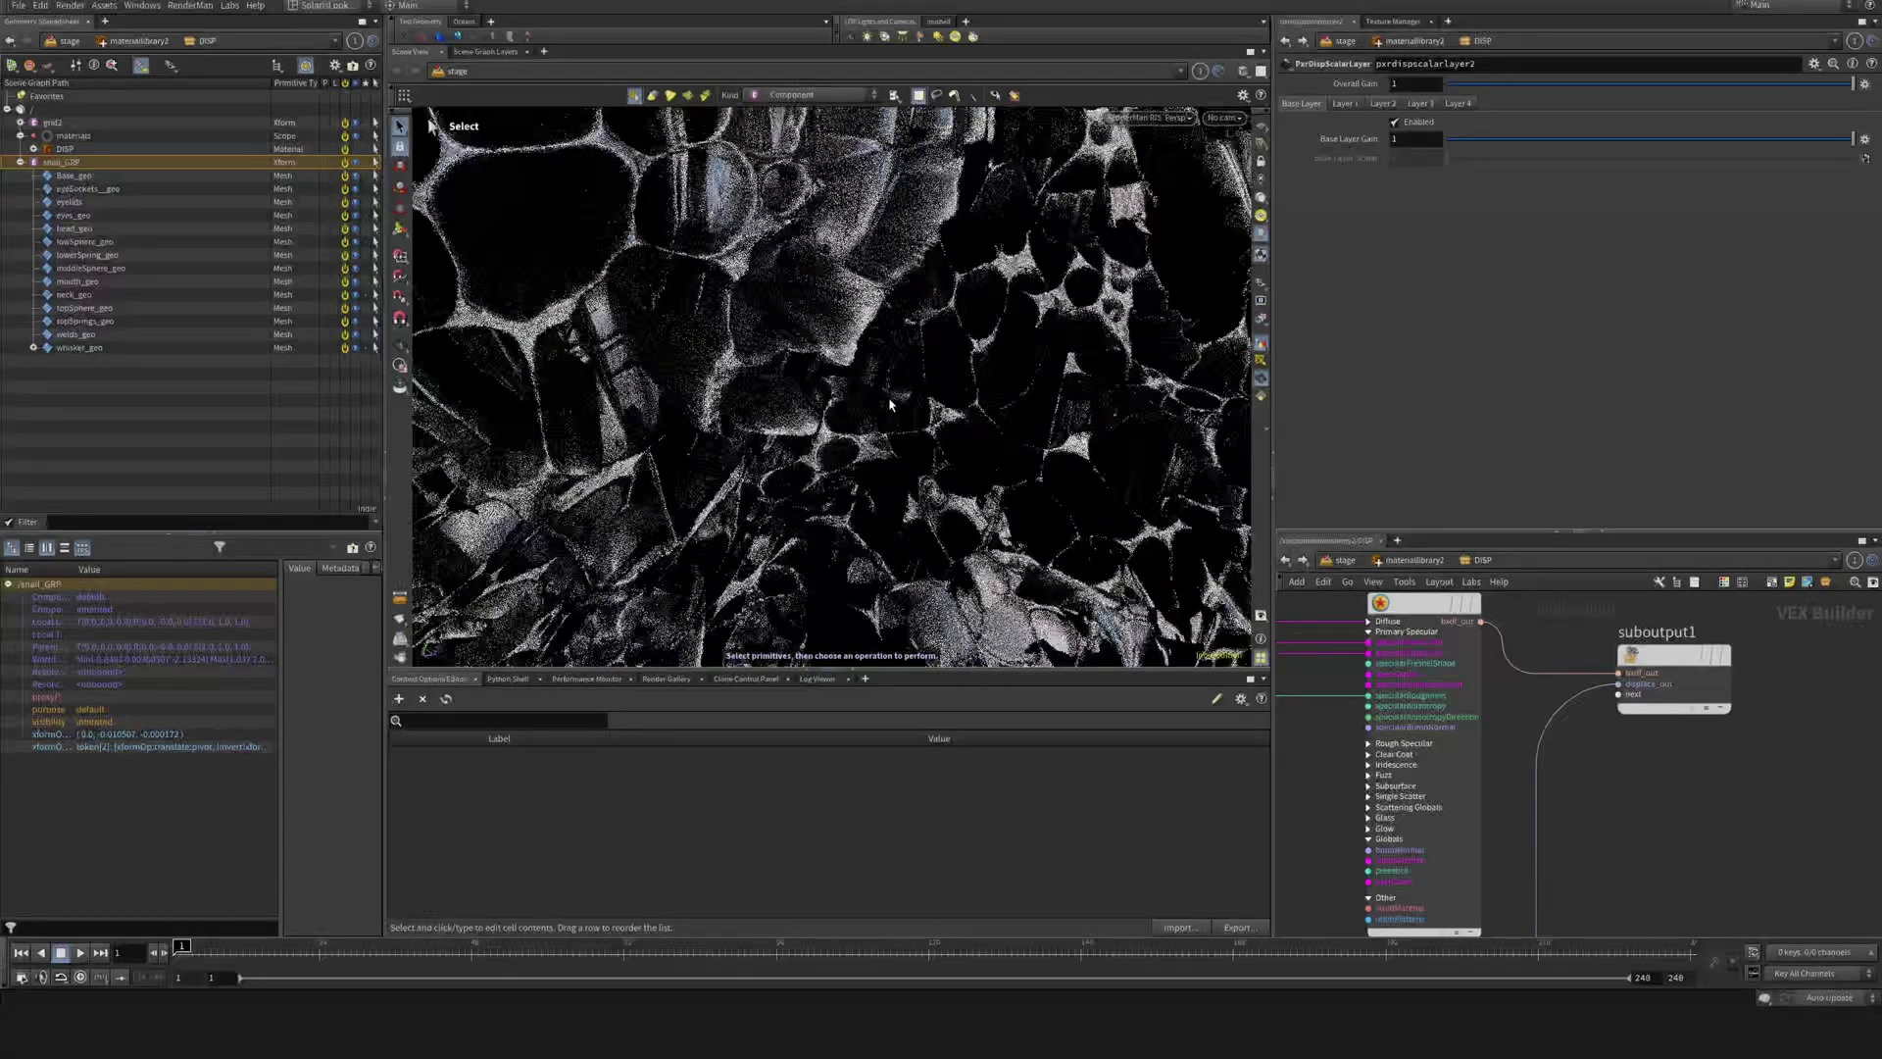
- Set the Remapping Mode of pxrdisptransform2 to Centered
scroll(906, 410, "down", 5)
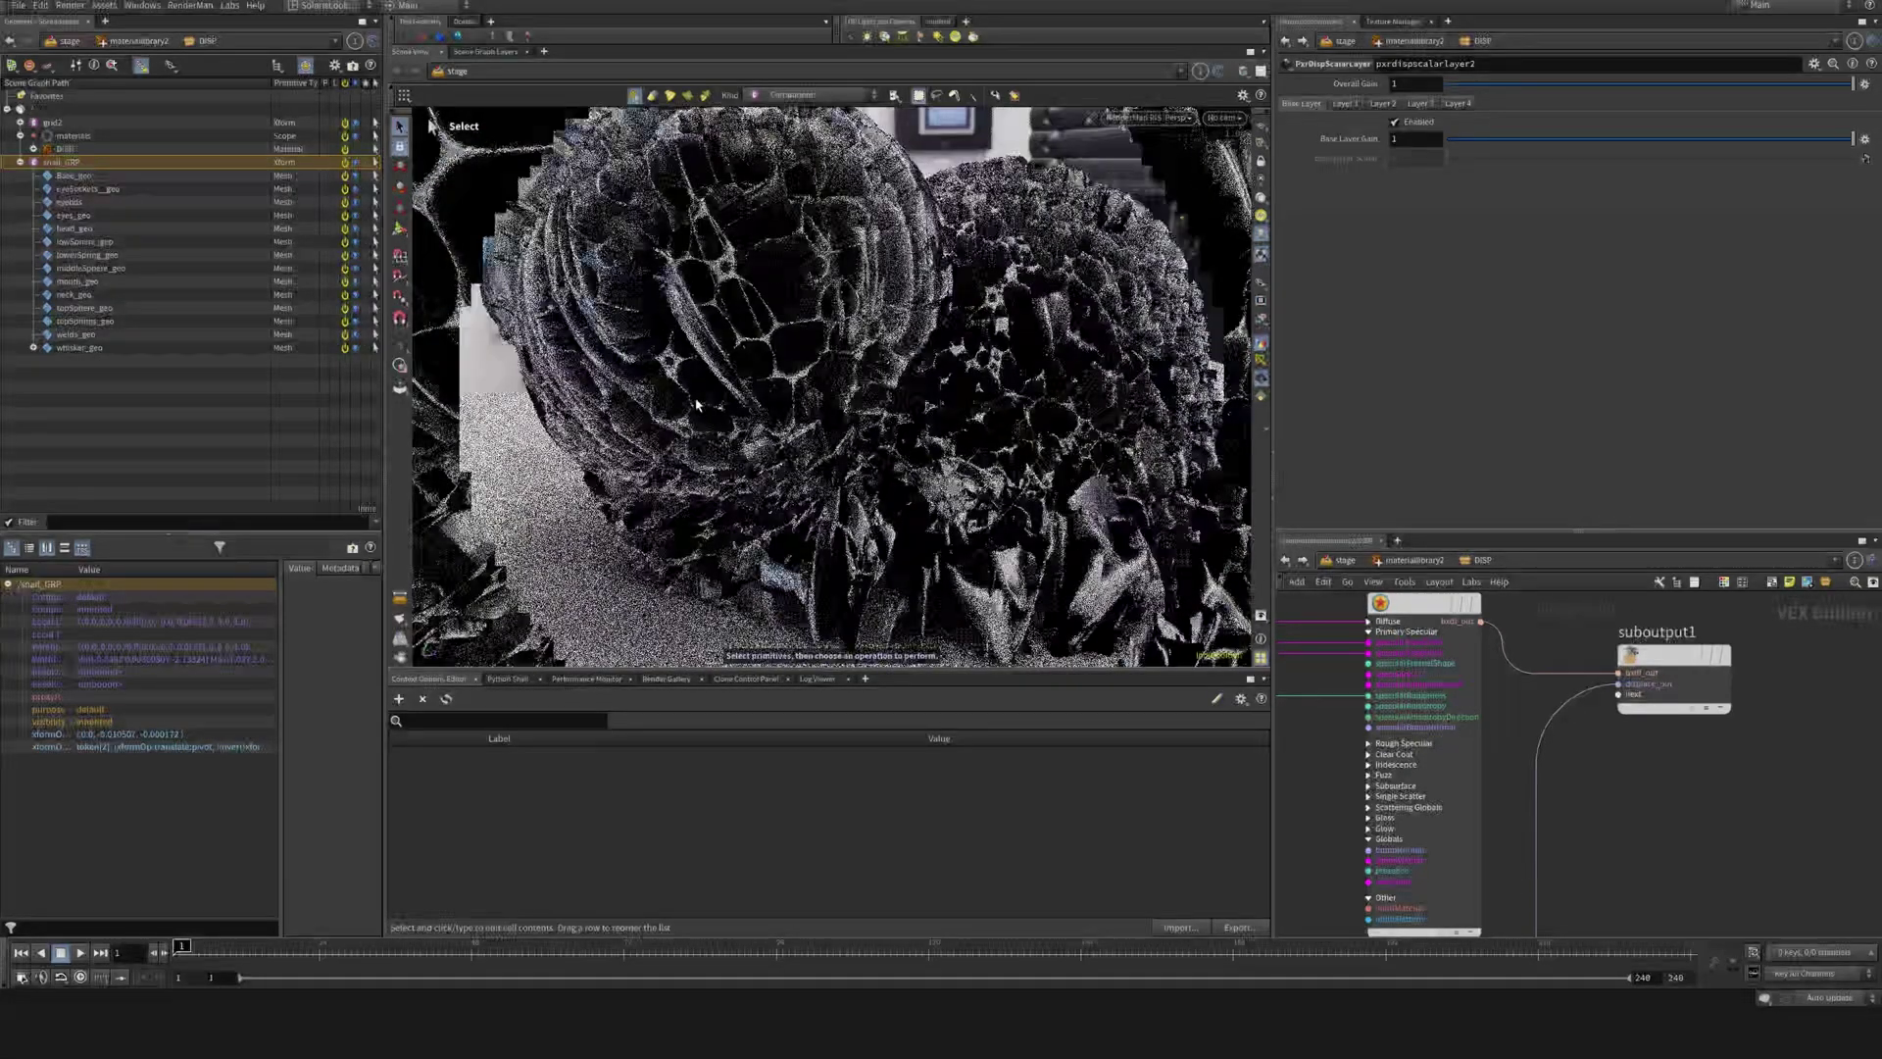
middle_click_drag(1396, 759, 1568, 593)
middle_click_drag(1537, 805, 1630, 722)
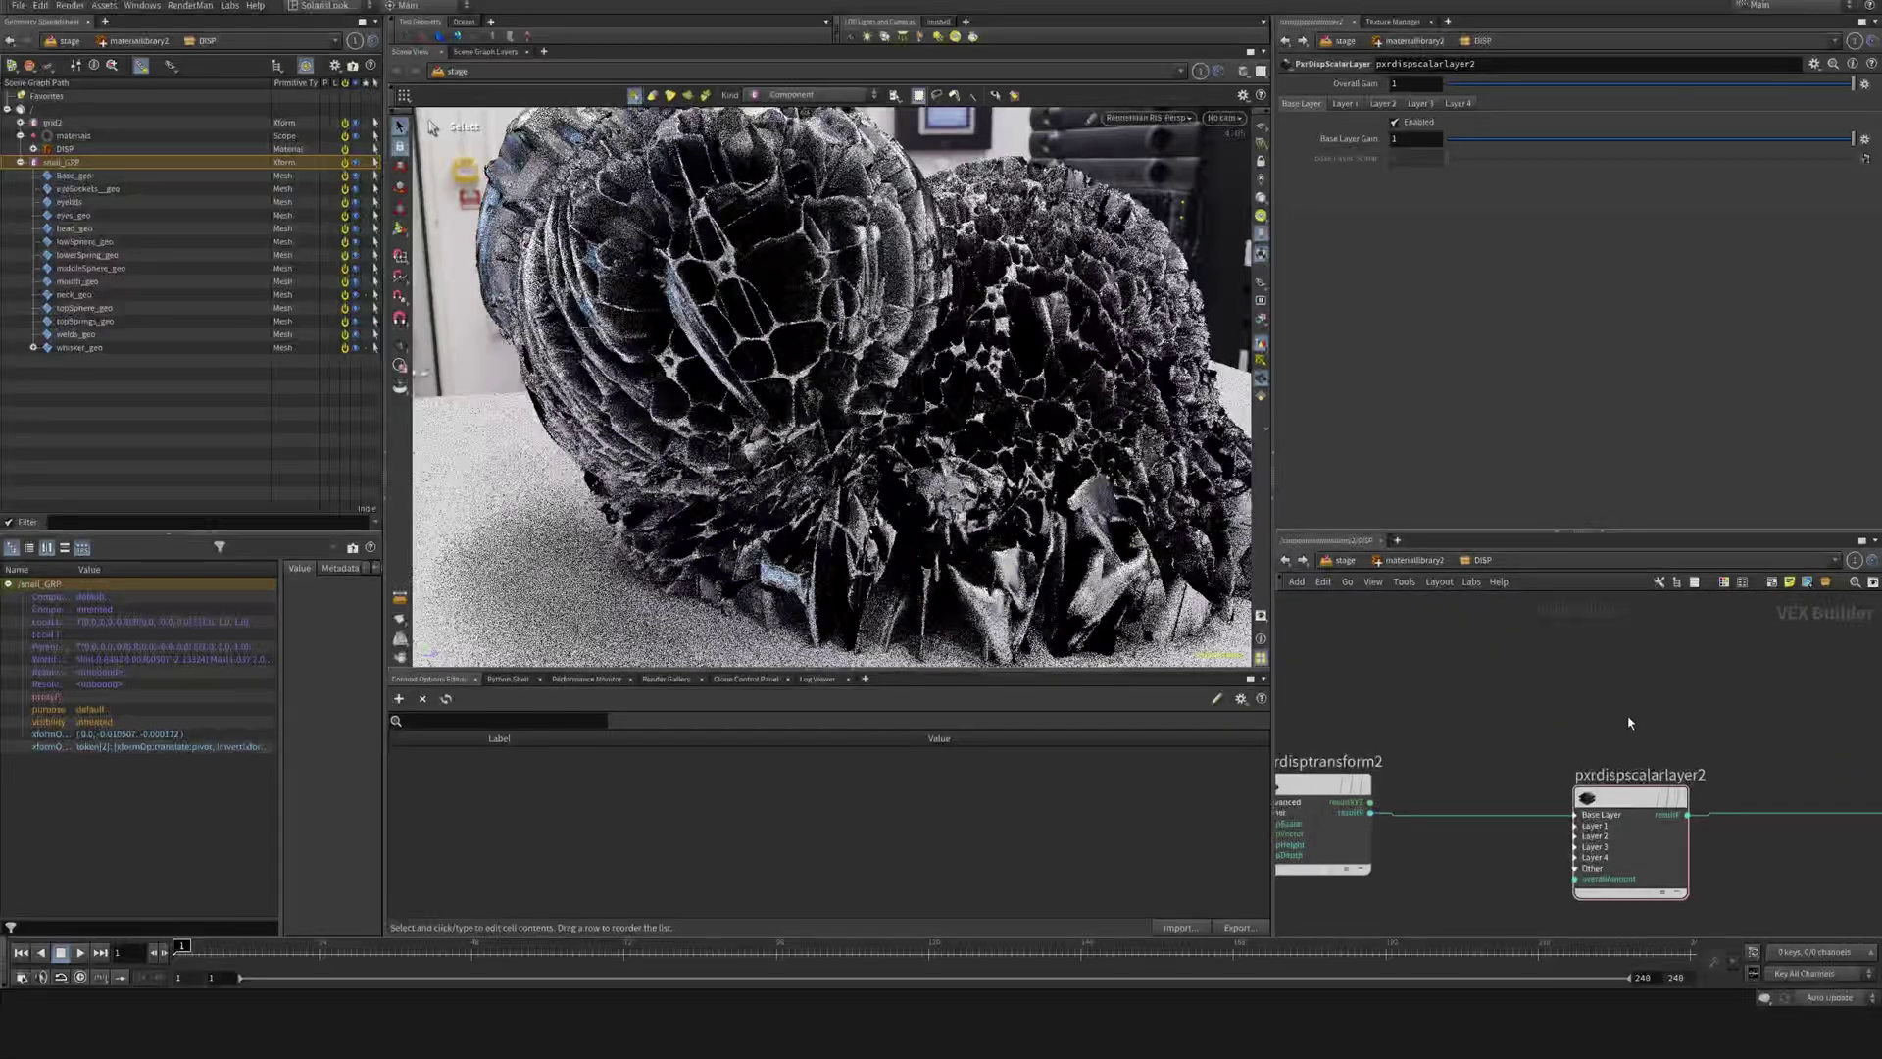
middle_click_drag(1471, 717, 1625, 692)
left_click_drag(1578, 763, 1569, 778)
left_click(1569, 782)
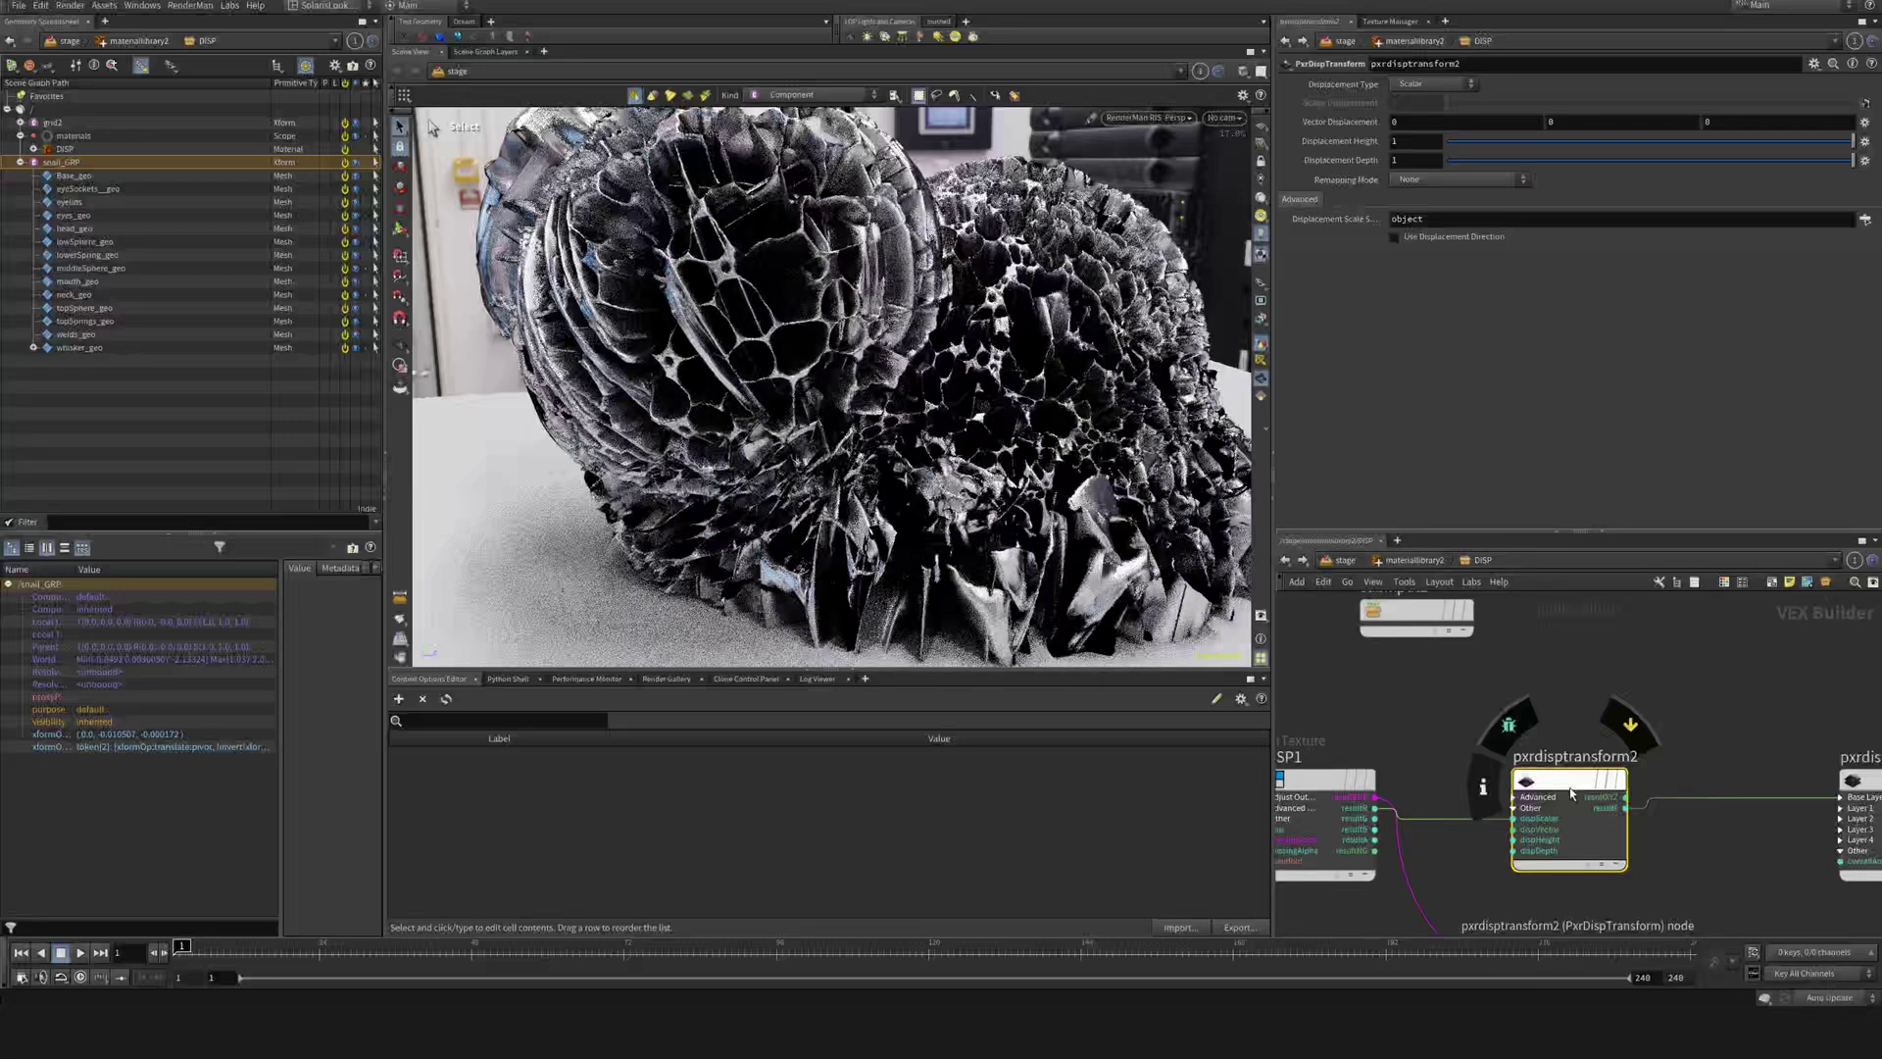
left_click(1433, 181)
left_click(1431, 209)
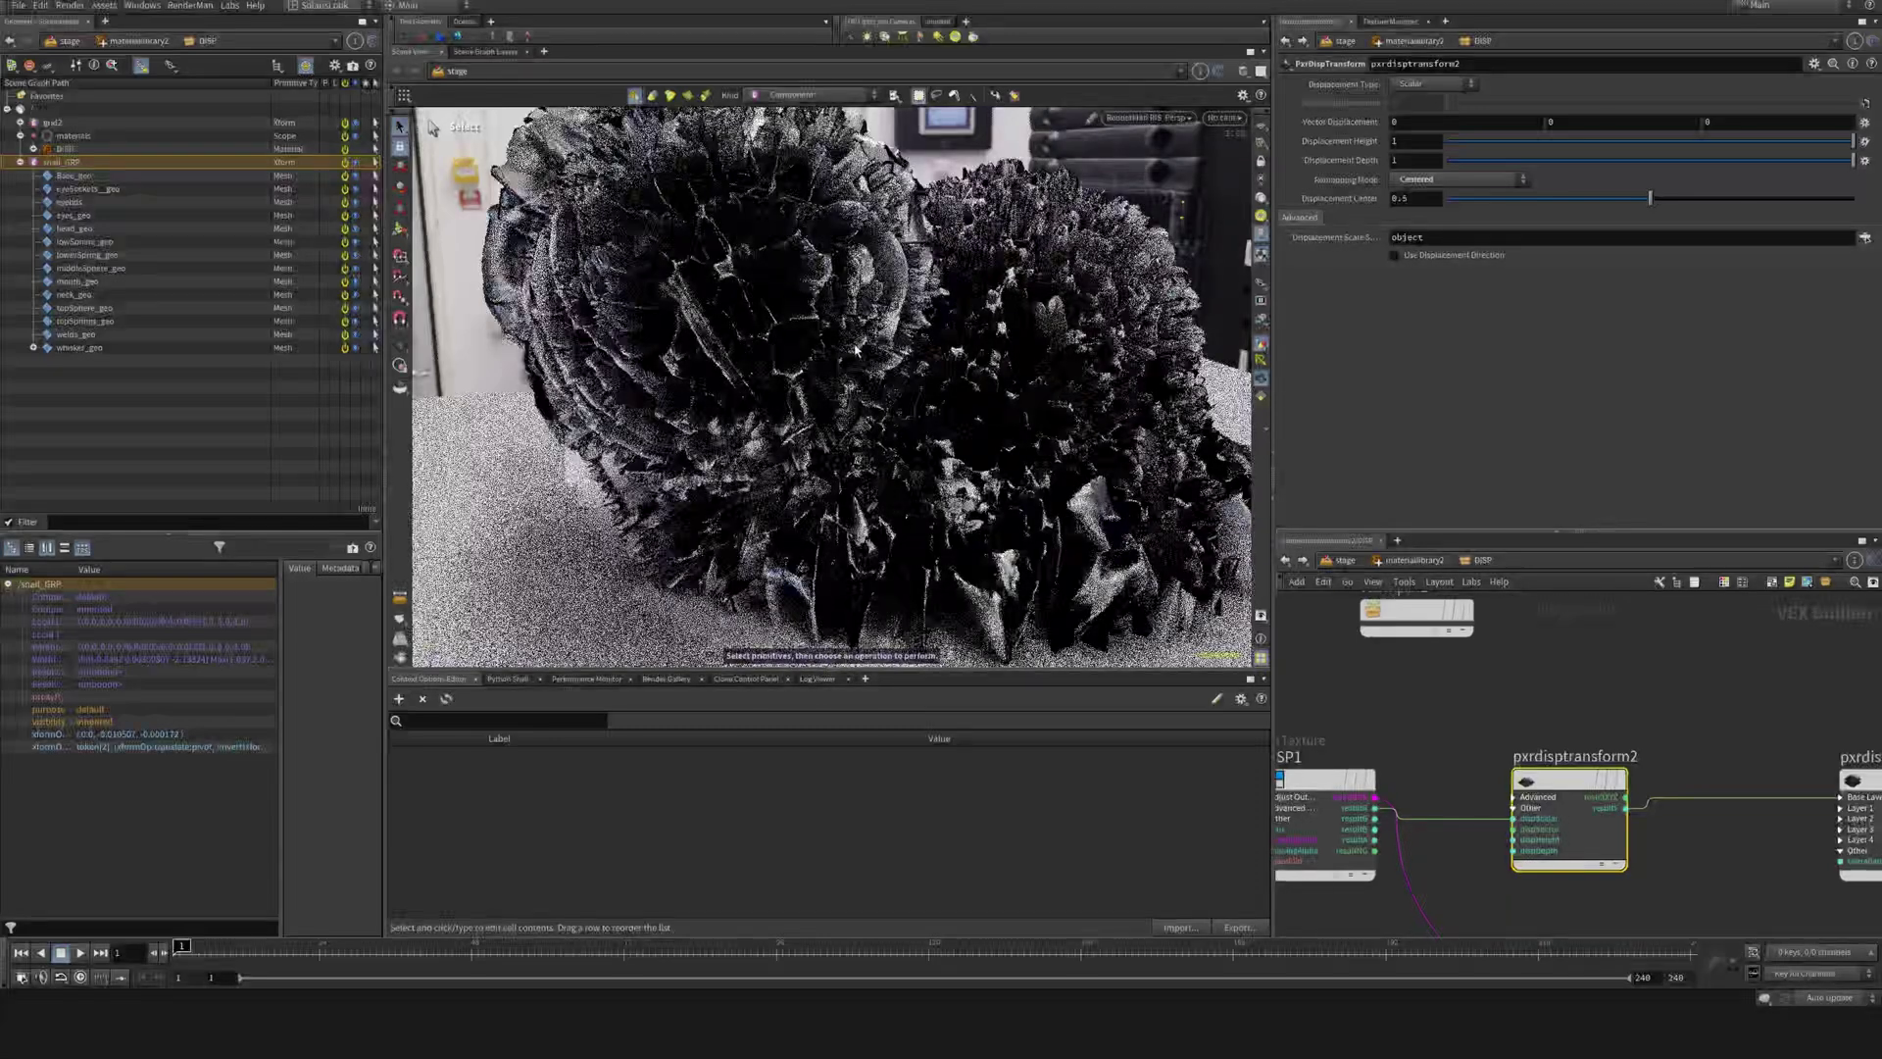
middle_click_drag(1634, 681, 1390, 671)
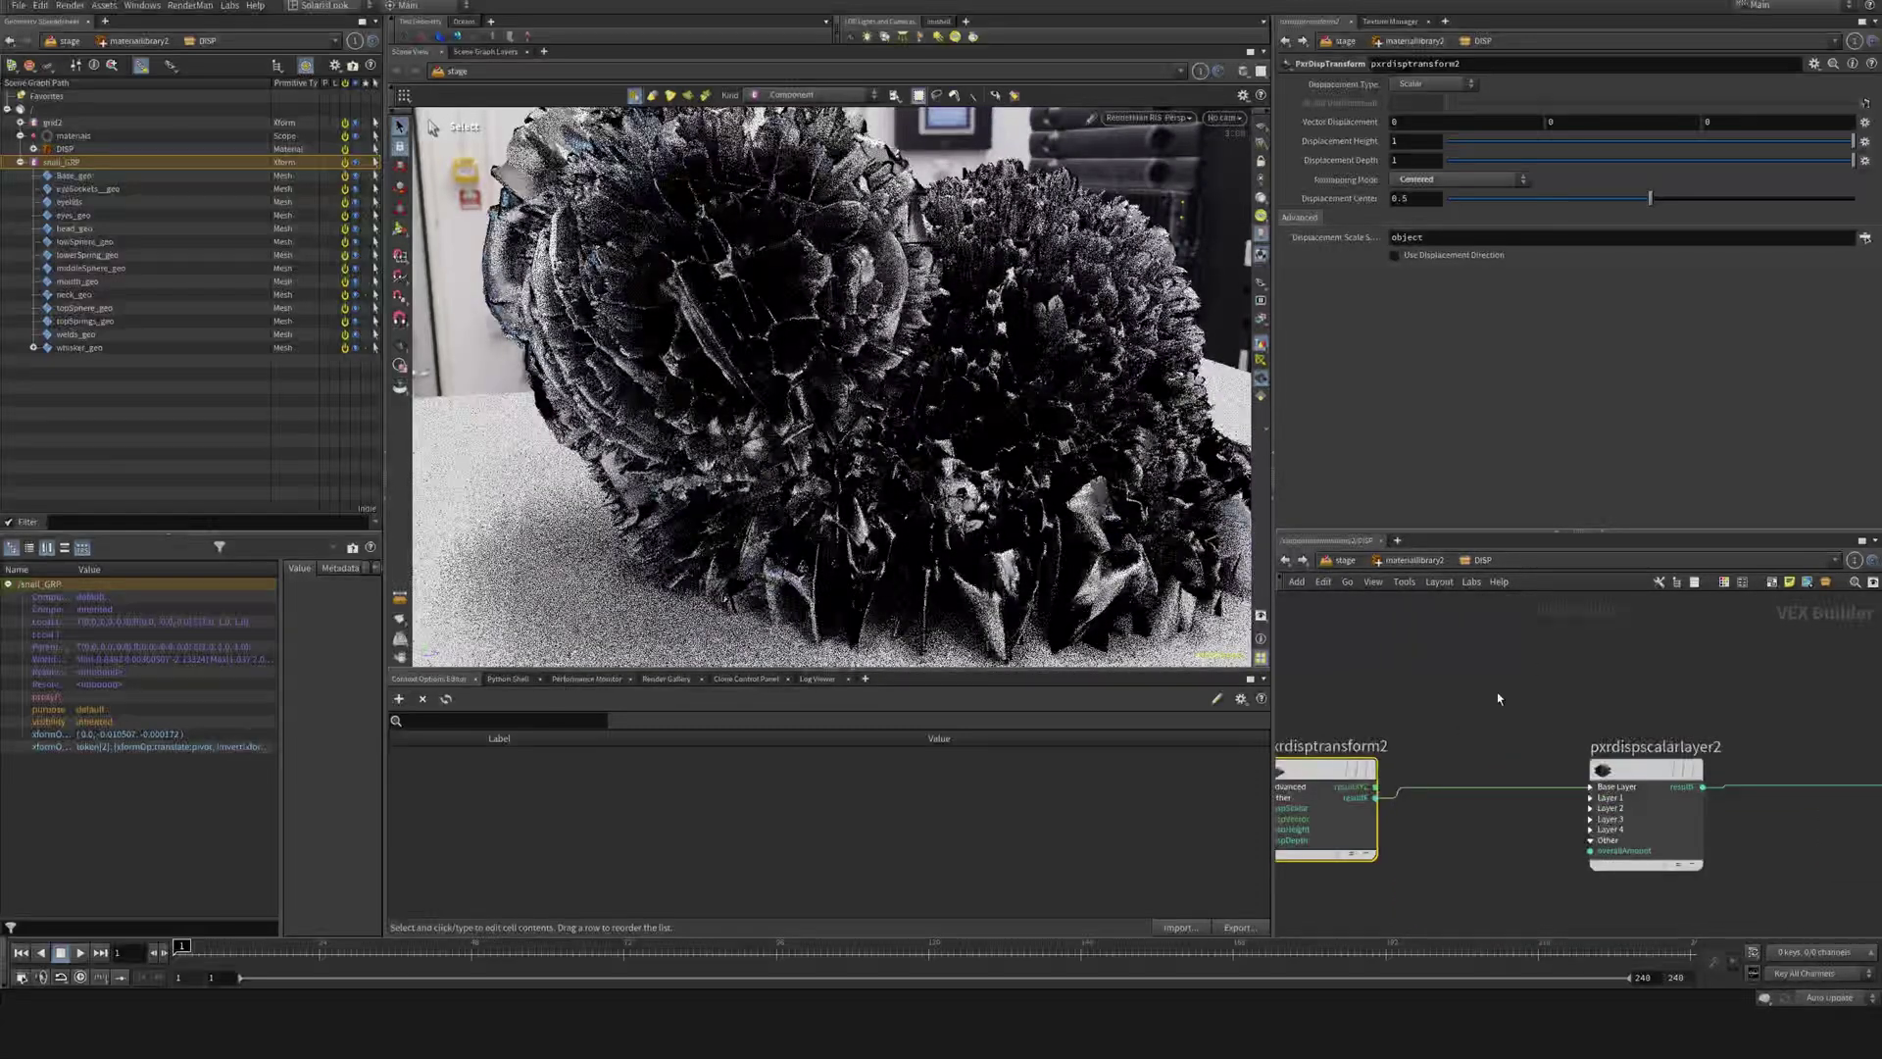
- Set the Base Layer Gain of pxrdispscalarlayer2 to 0.1
left_click(1657, 775)
mouse_move(1655, 776)
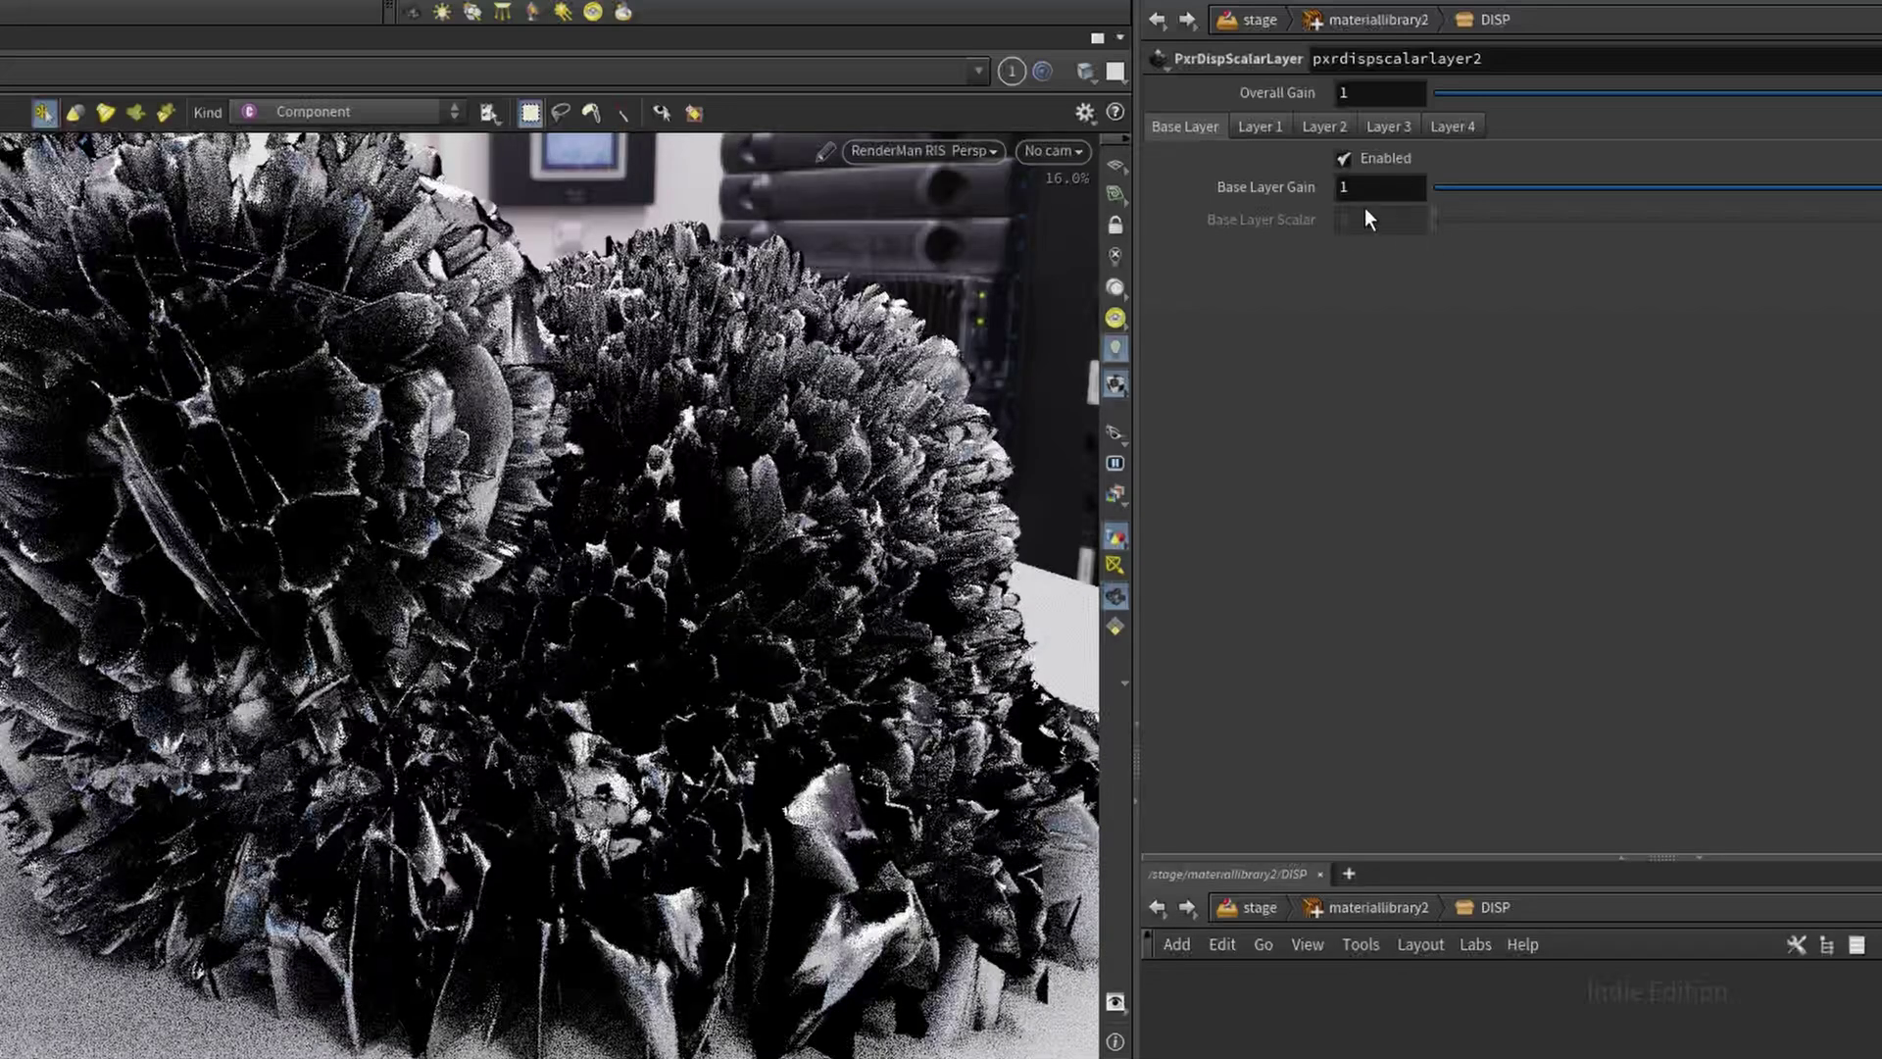
left_click(1399, 138)
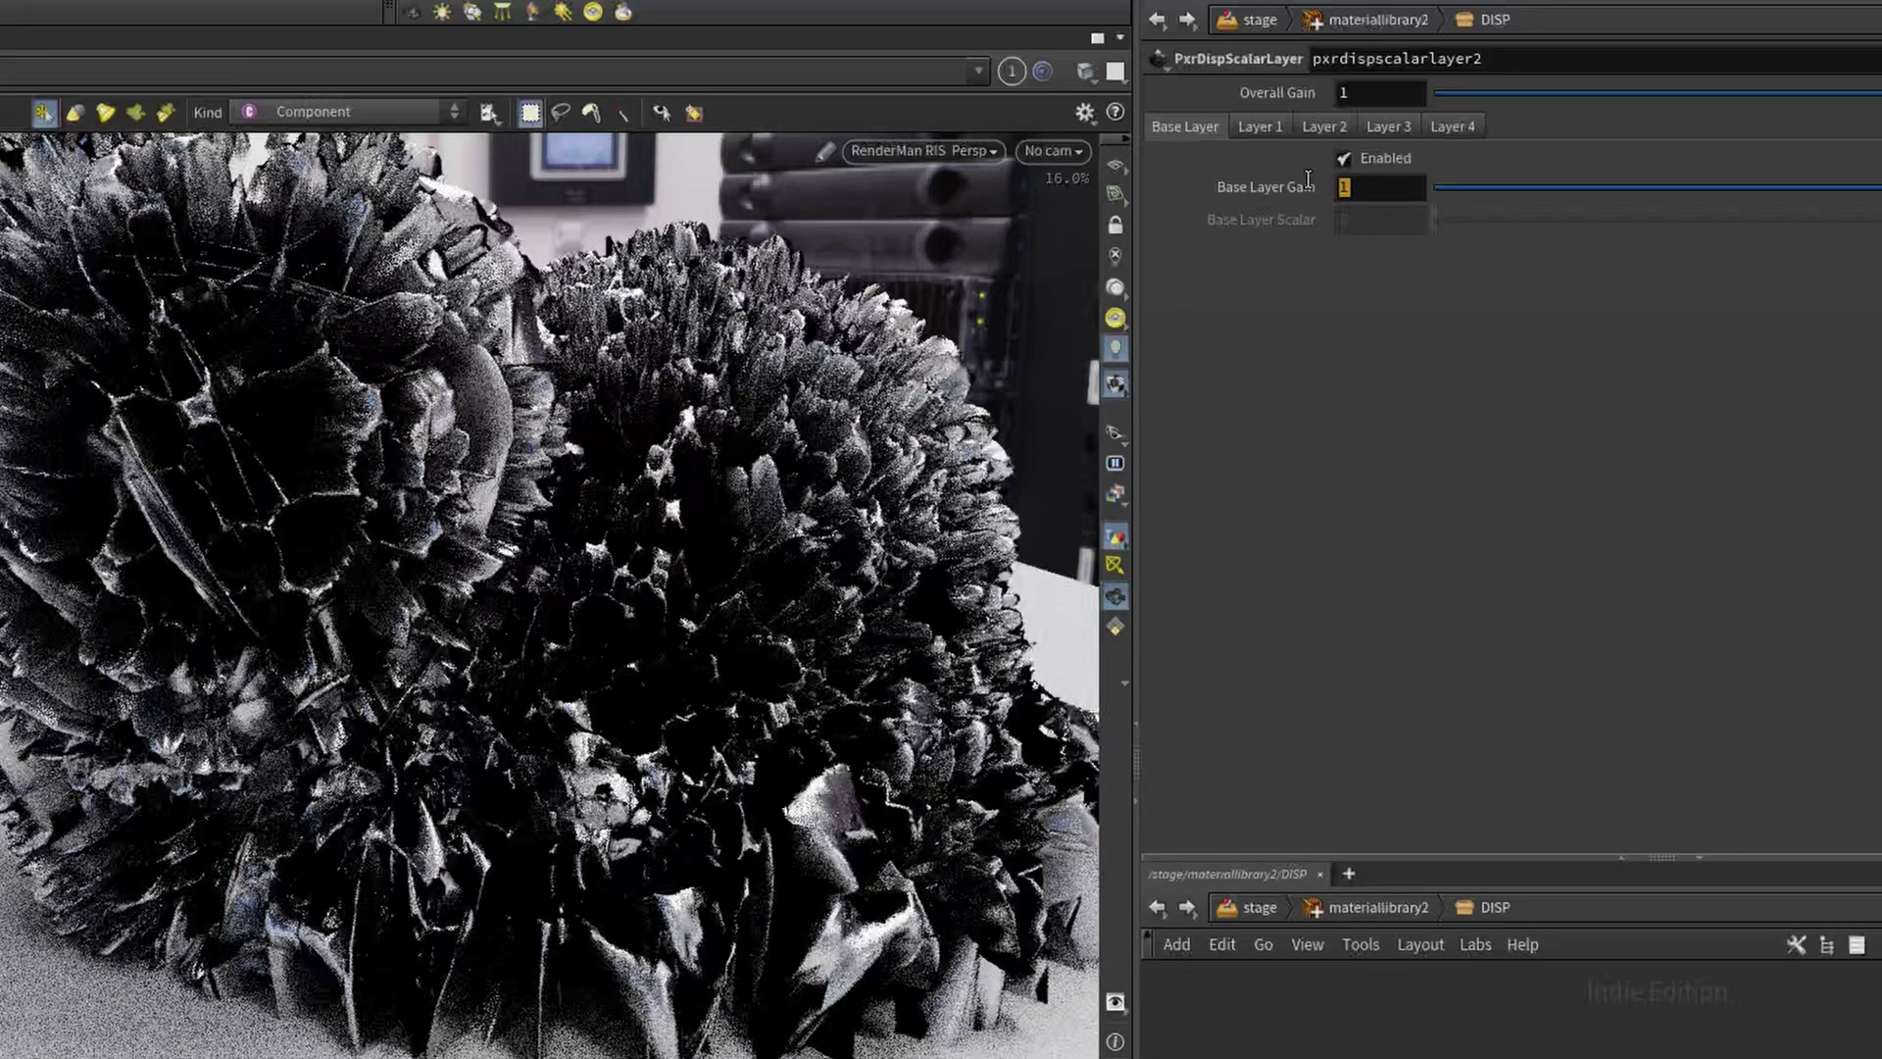
type("0.1")
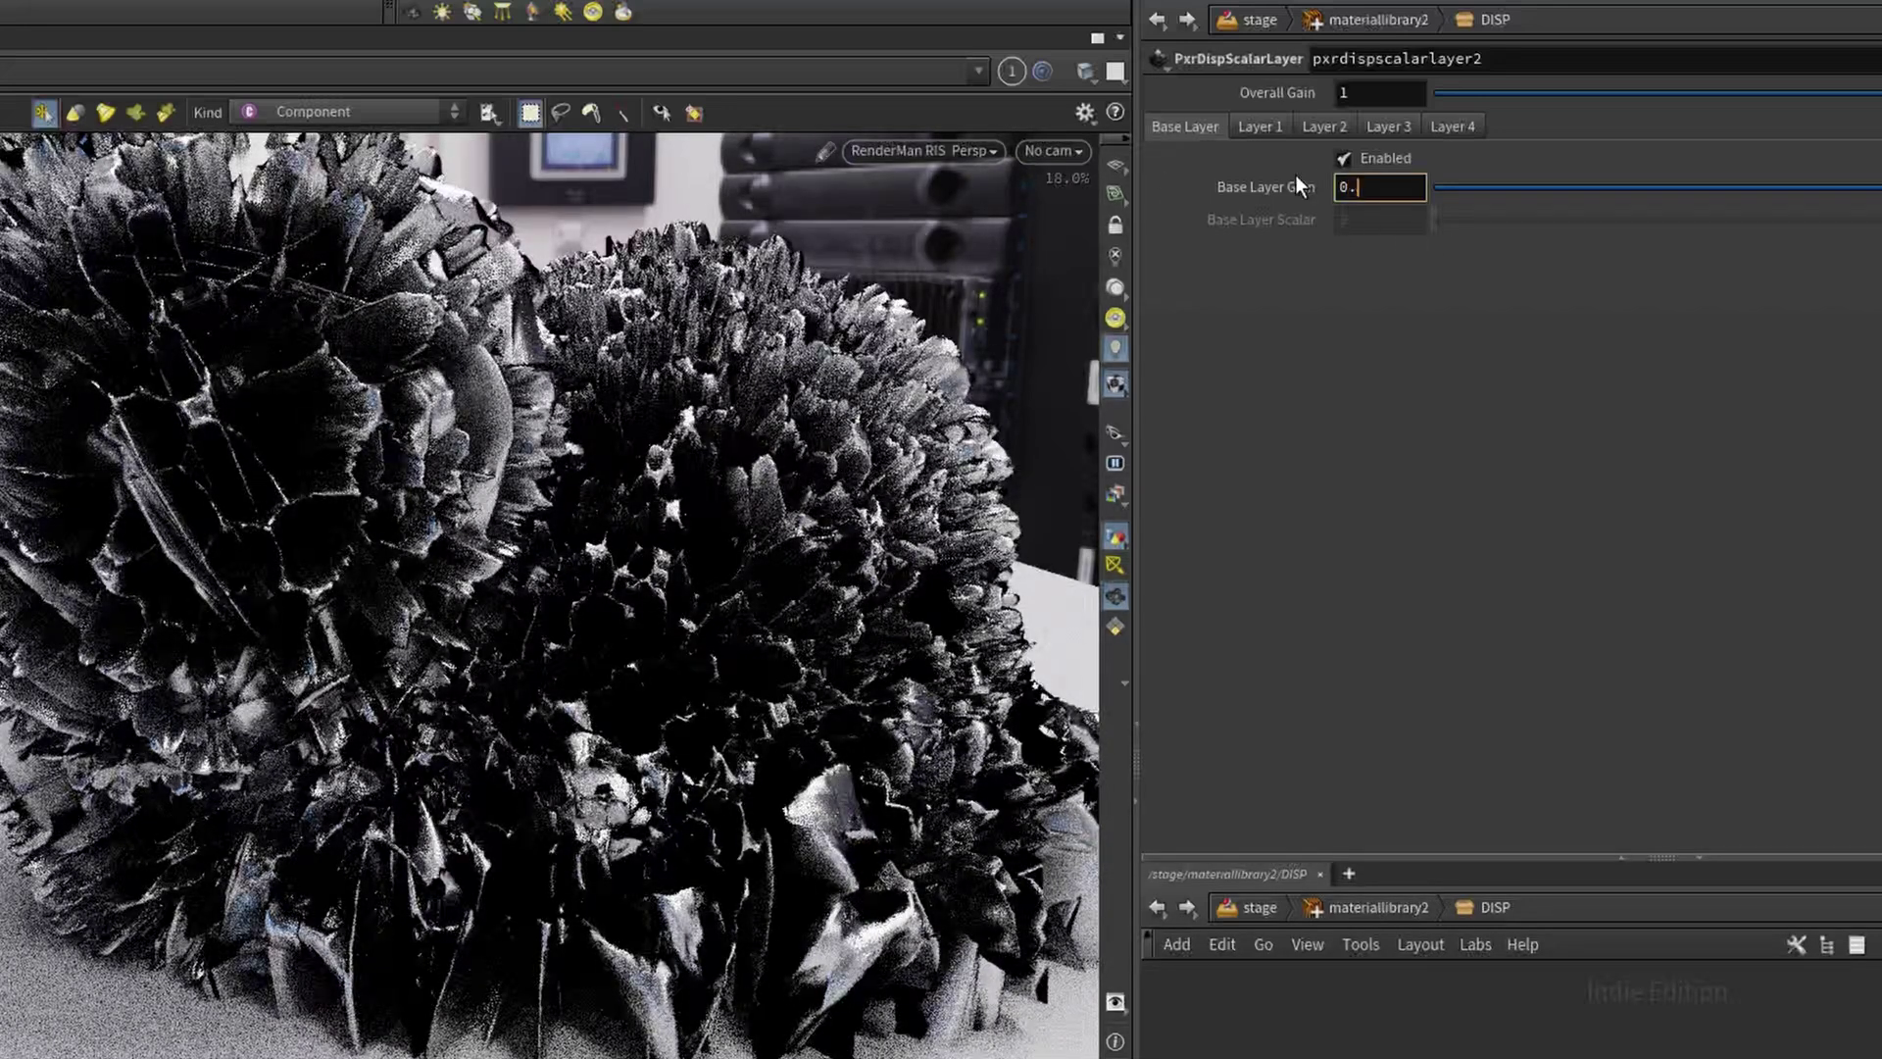
key("Return")
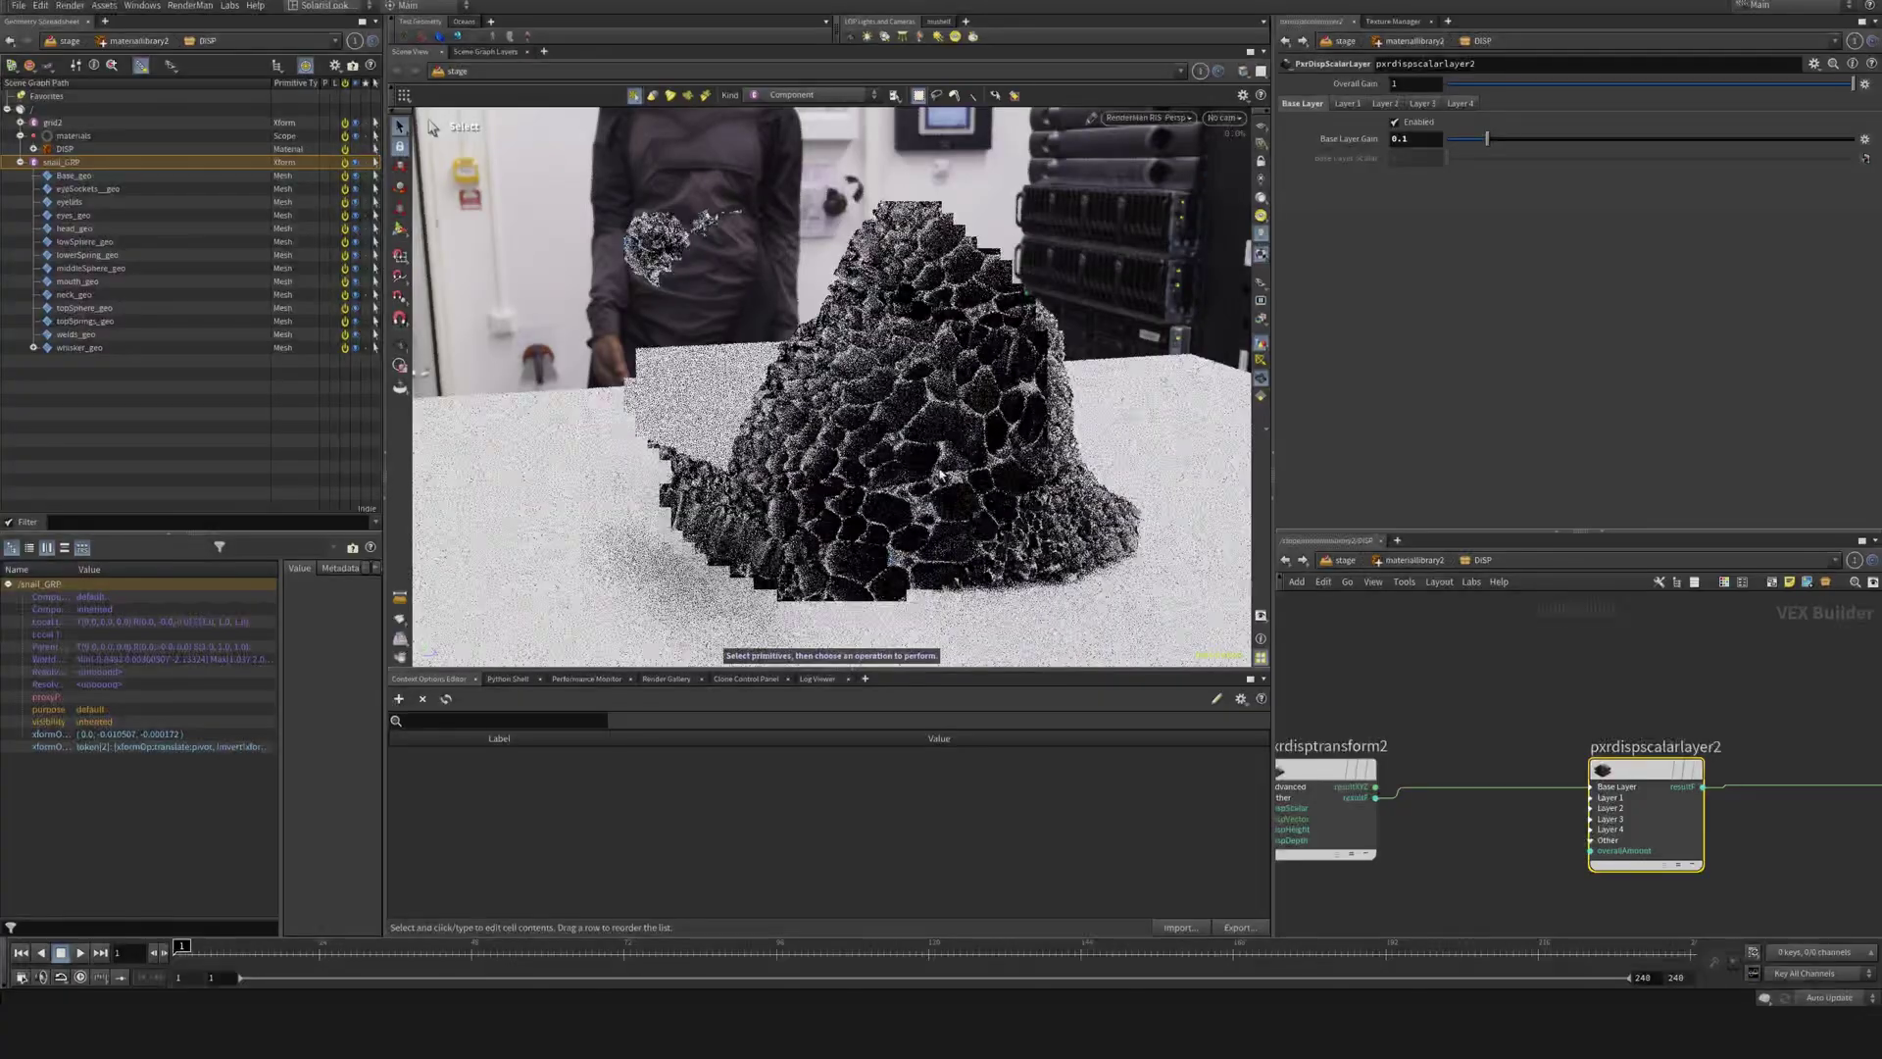
- Lower the Base Layer Gain of pxrdispscalarlayer2 to 0.02 and inspect the displaced surface up close
scroll(880, 531, "up", 5)
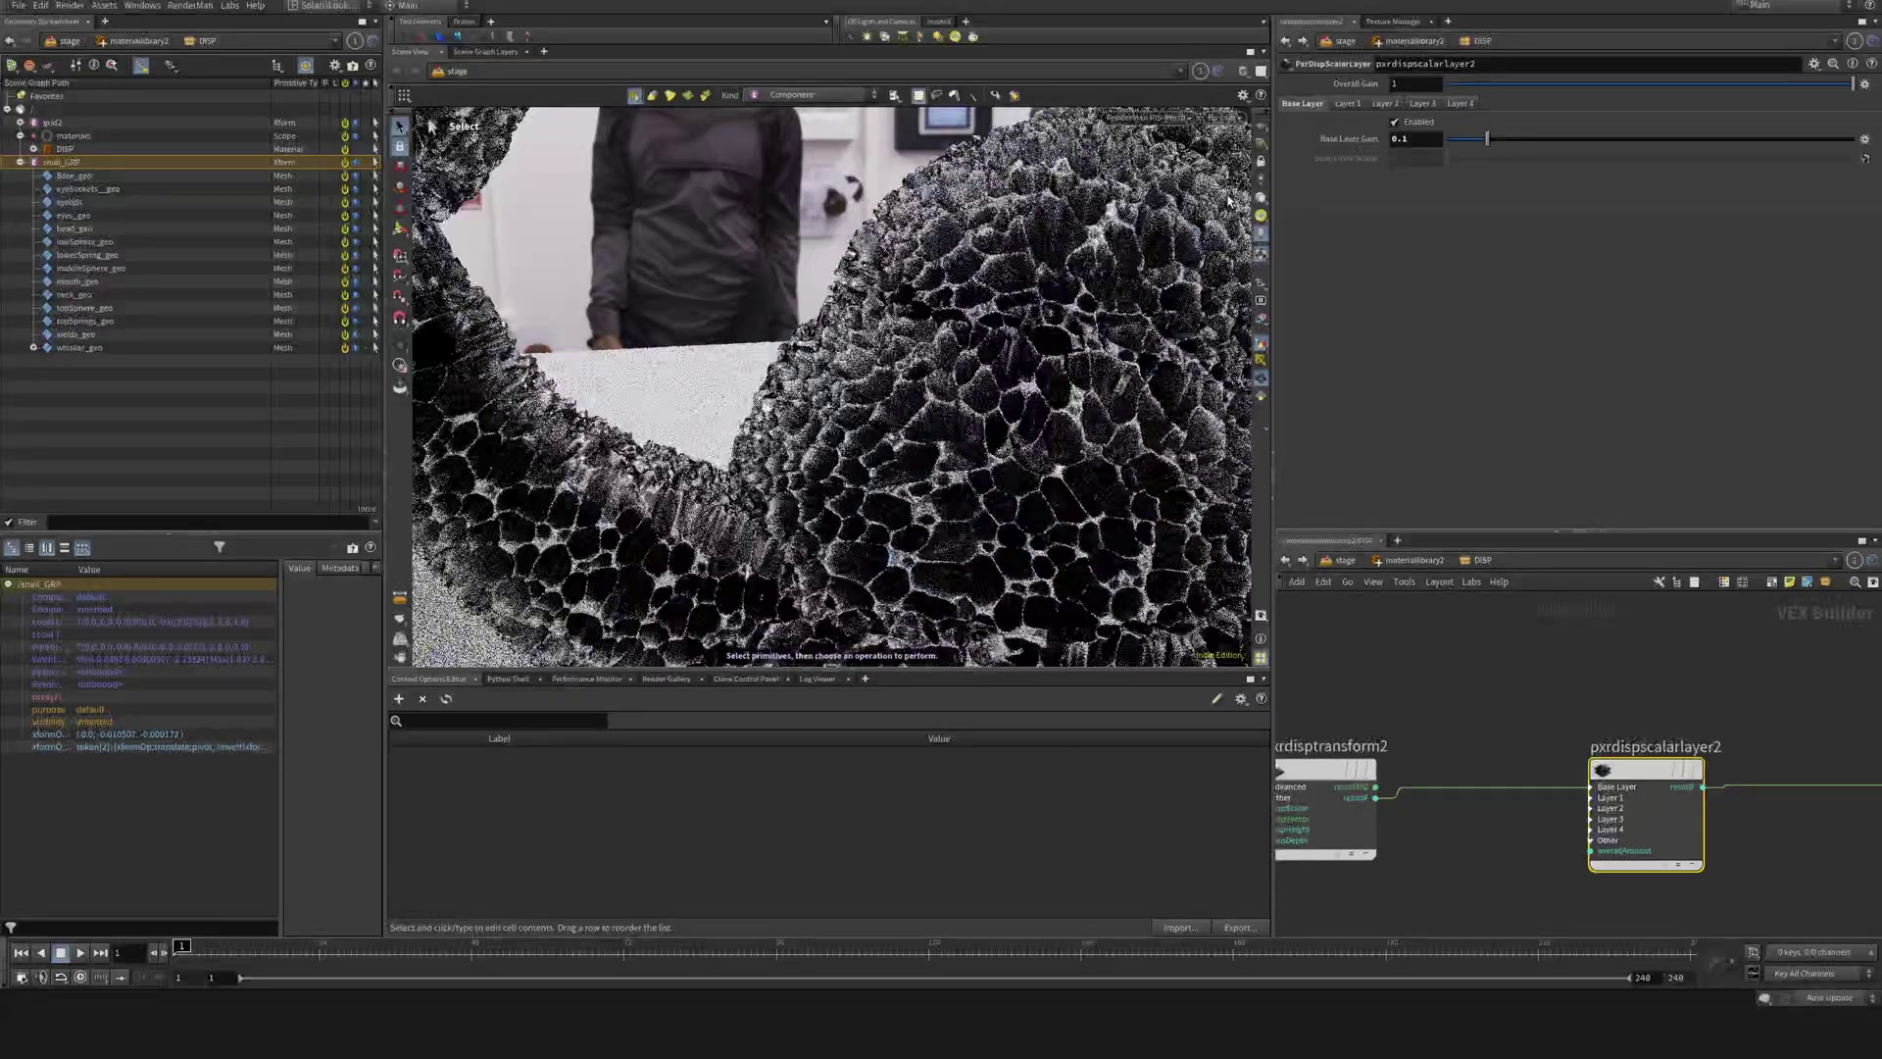
left_click(1426, 141)
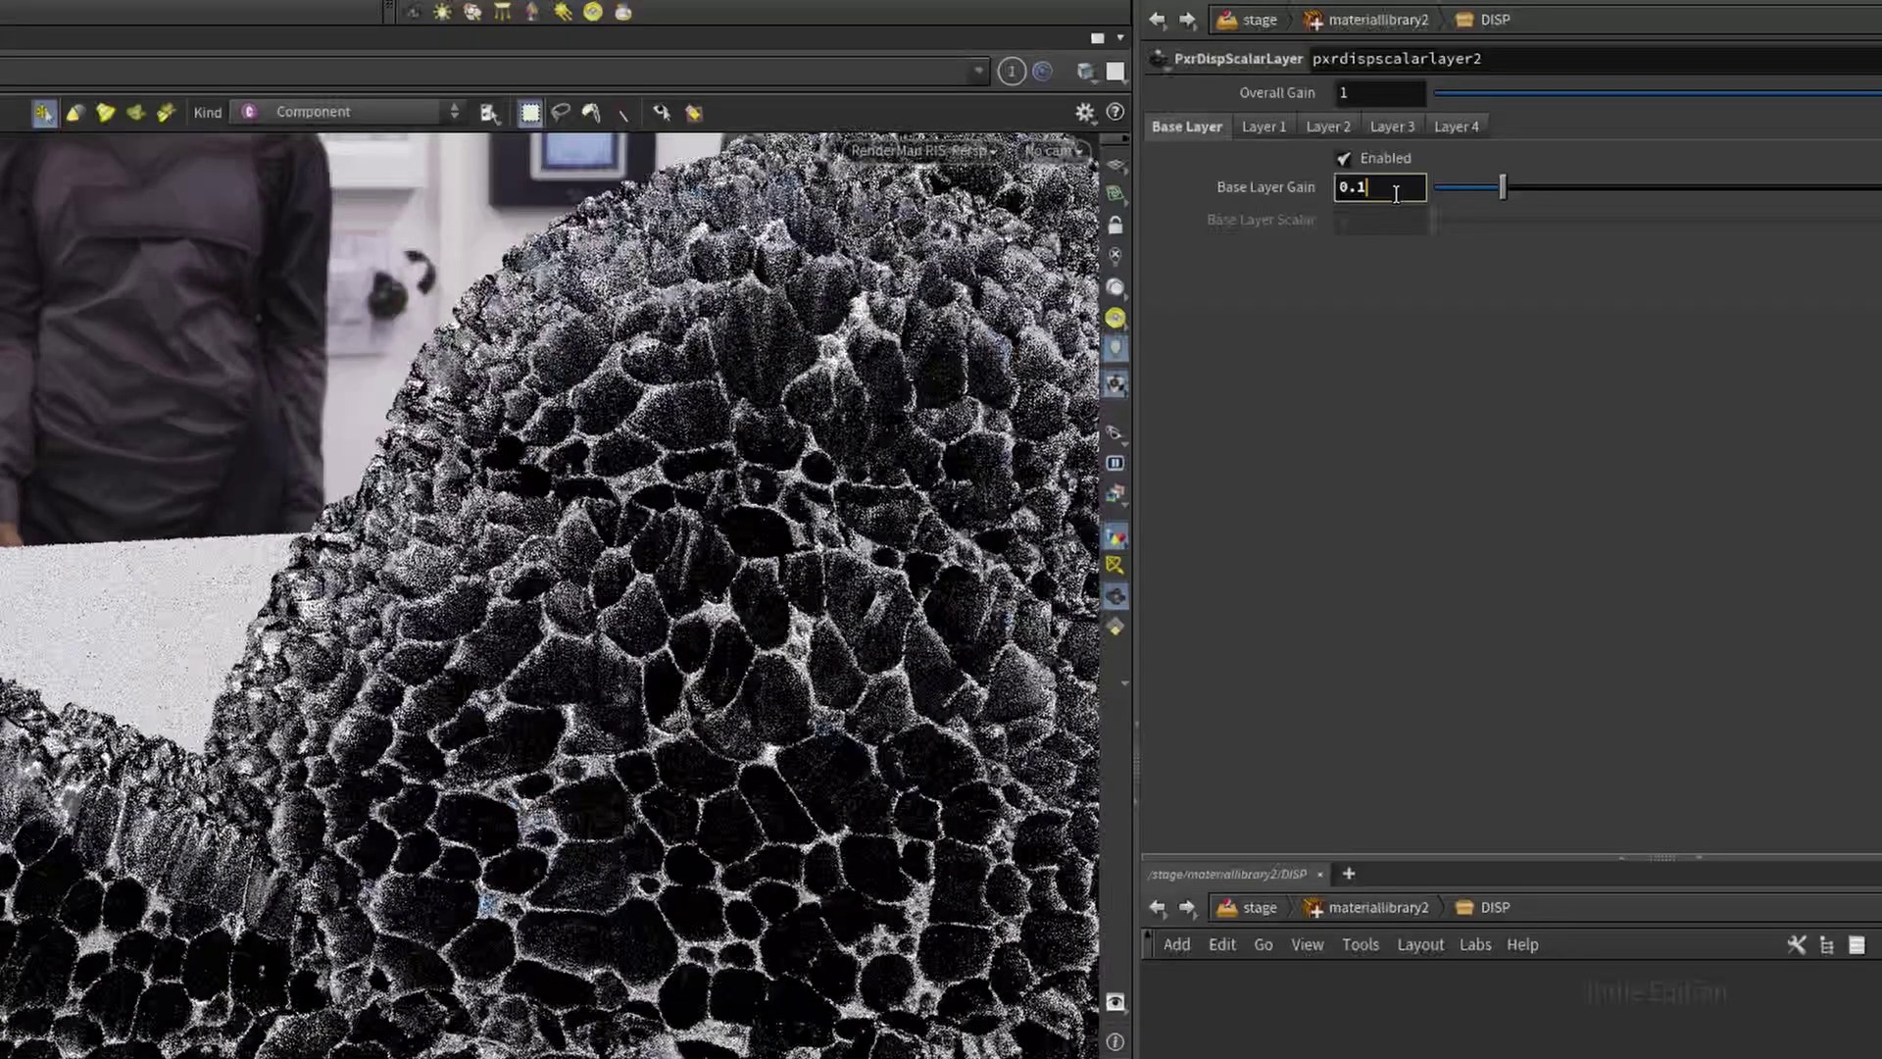
key("BackSpace")
type("02")
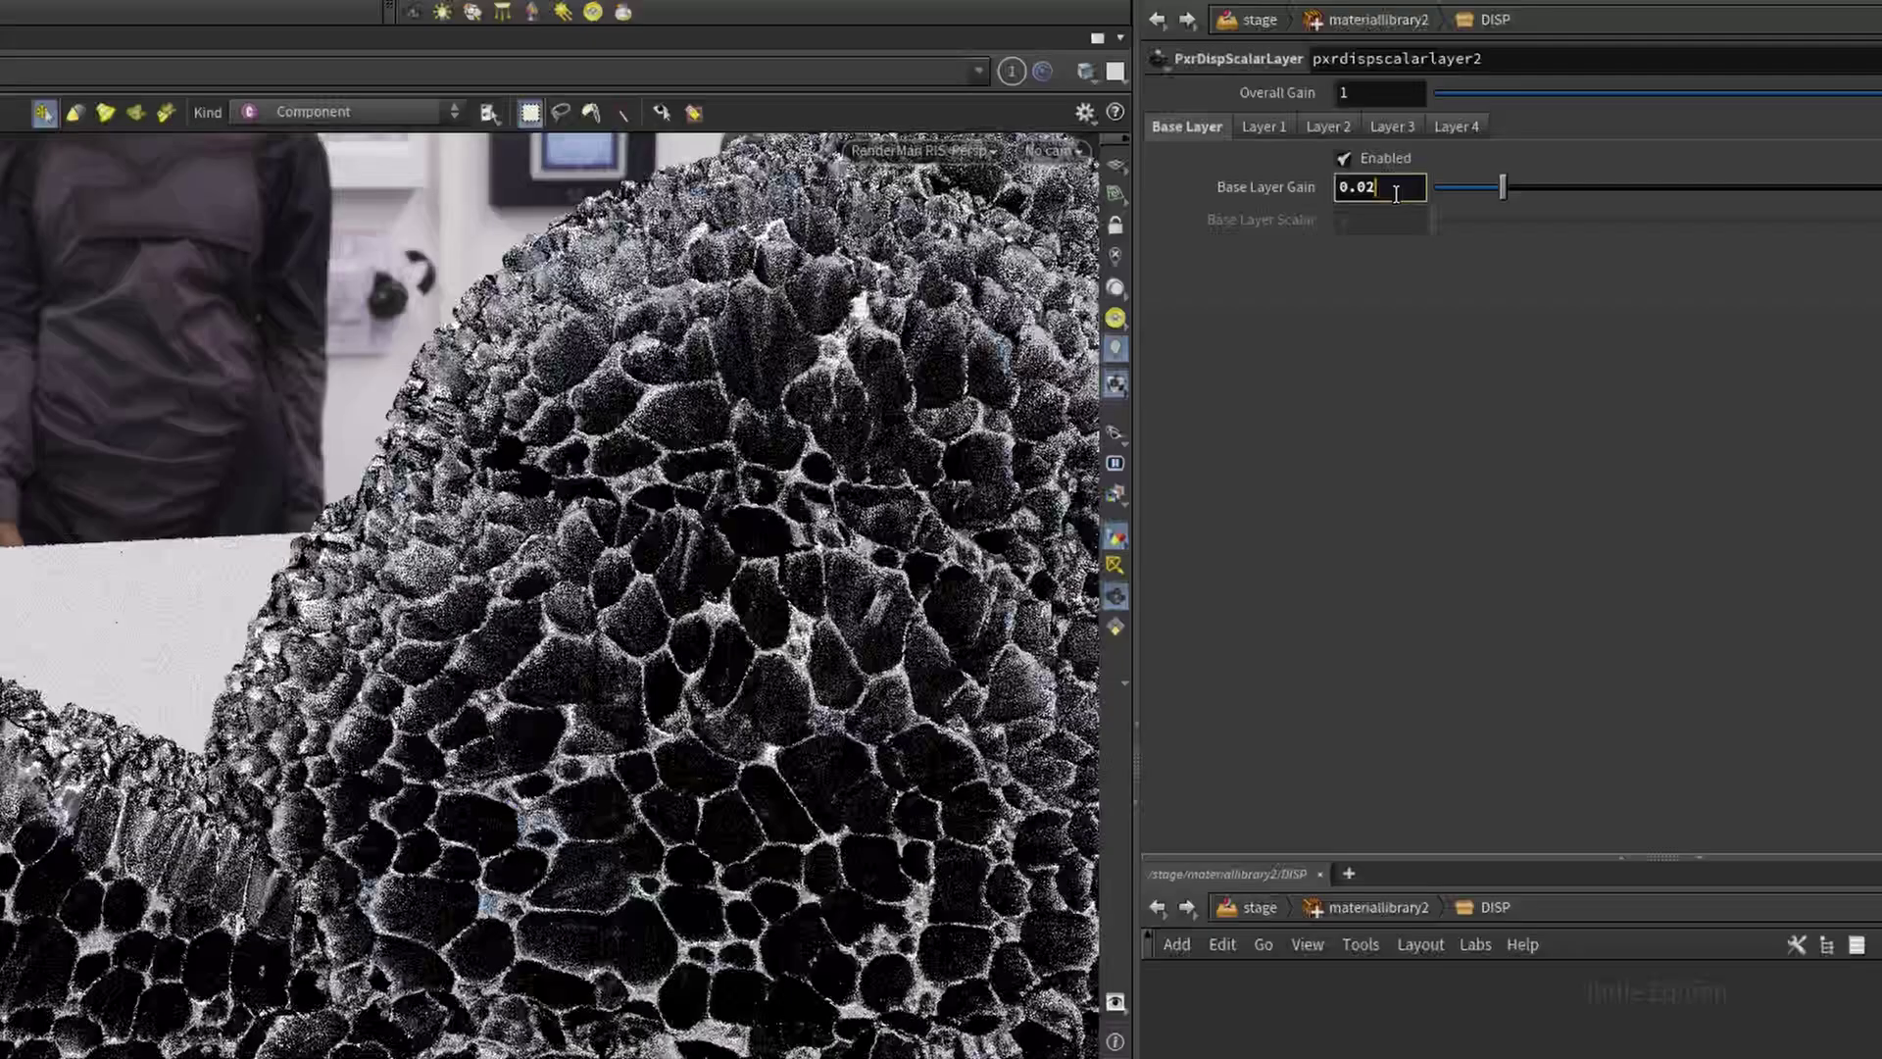
key("Return")
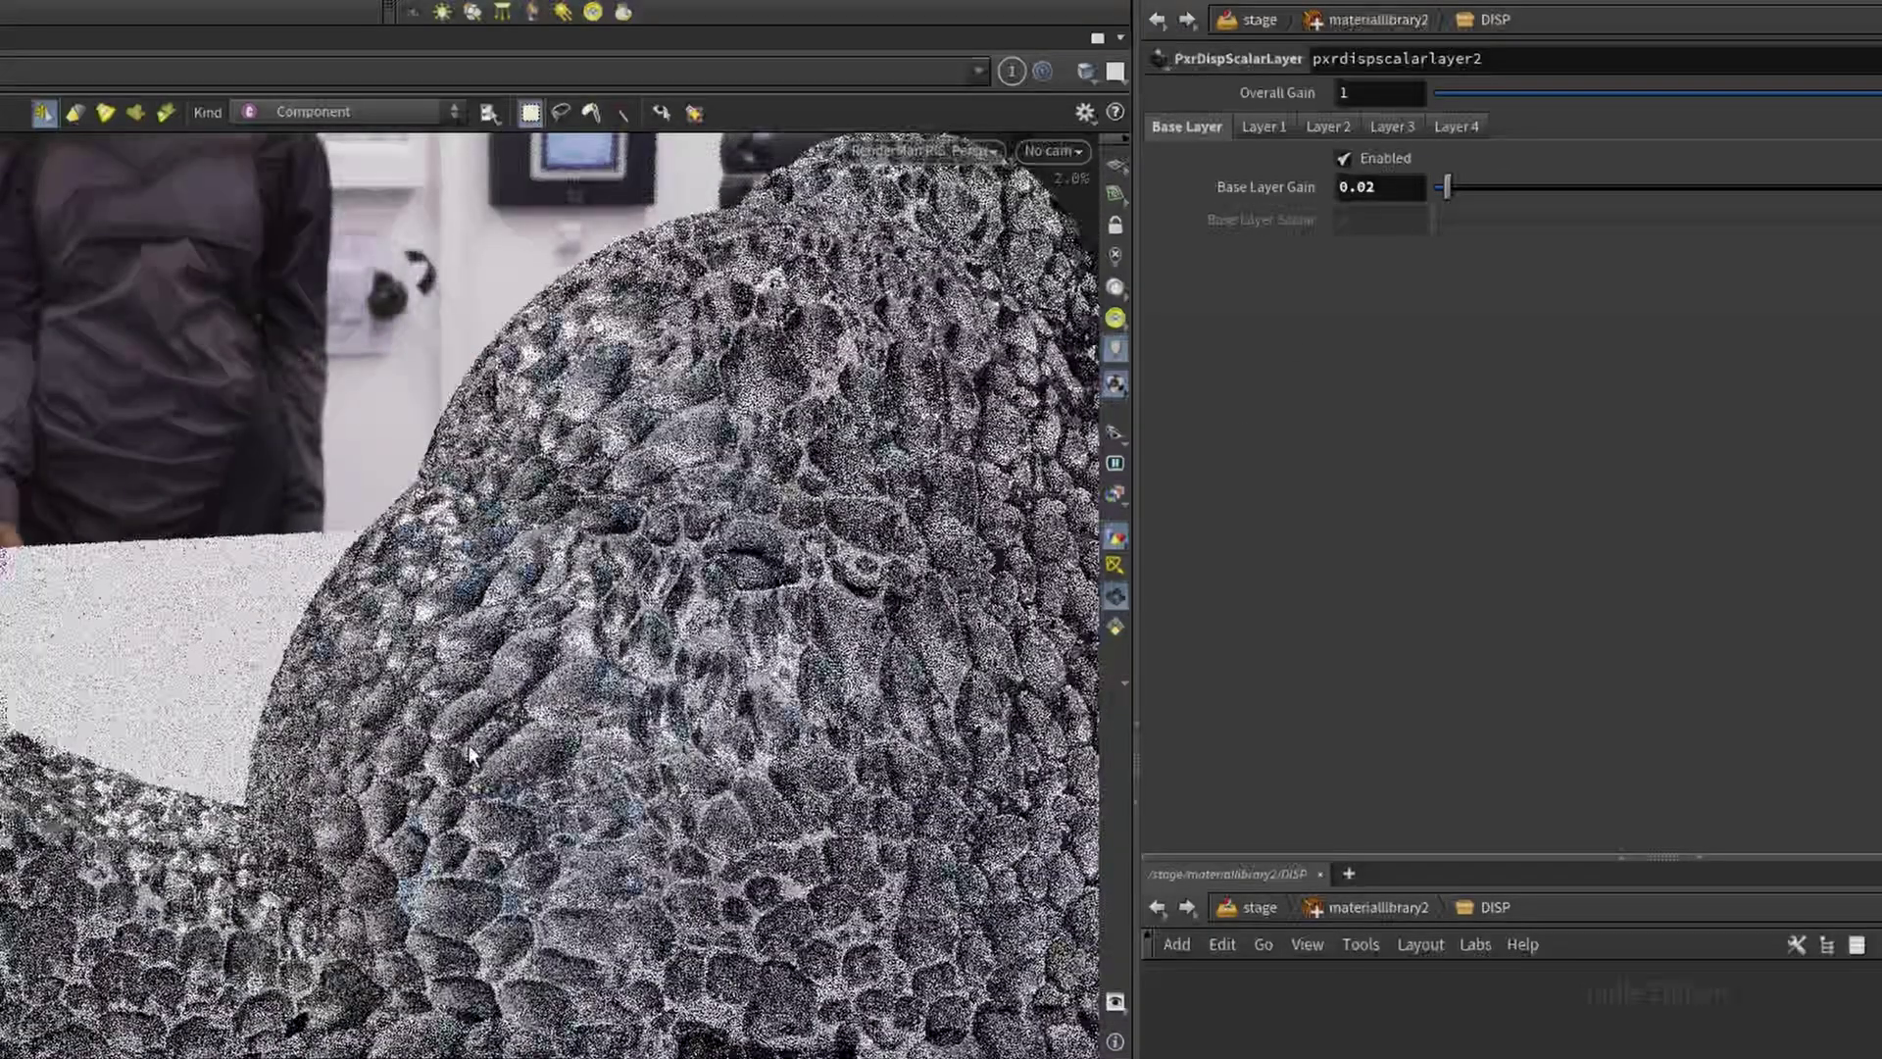
key("Escape")
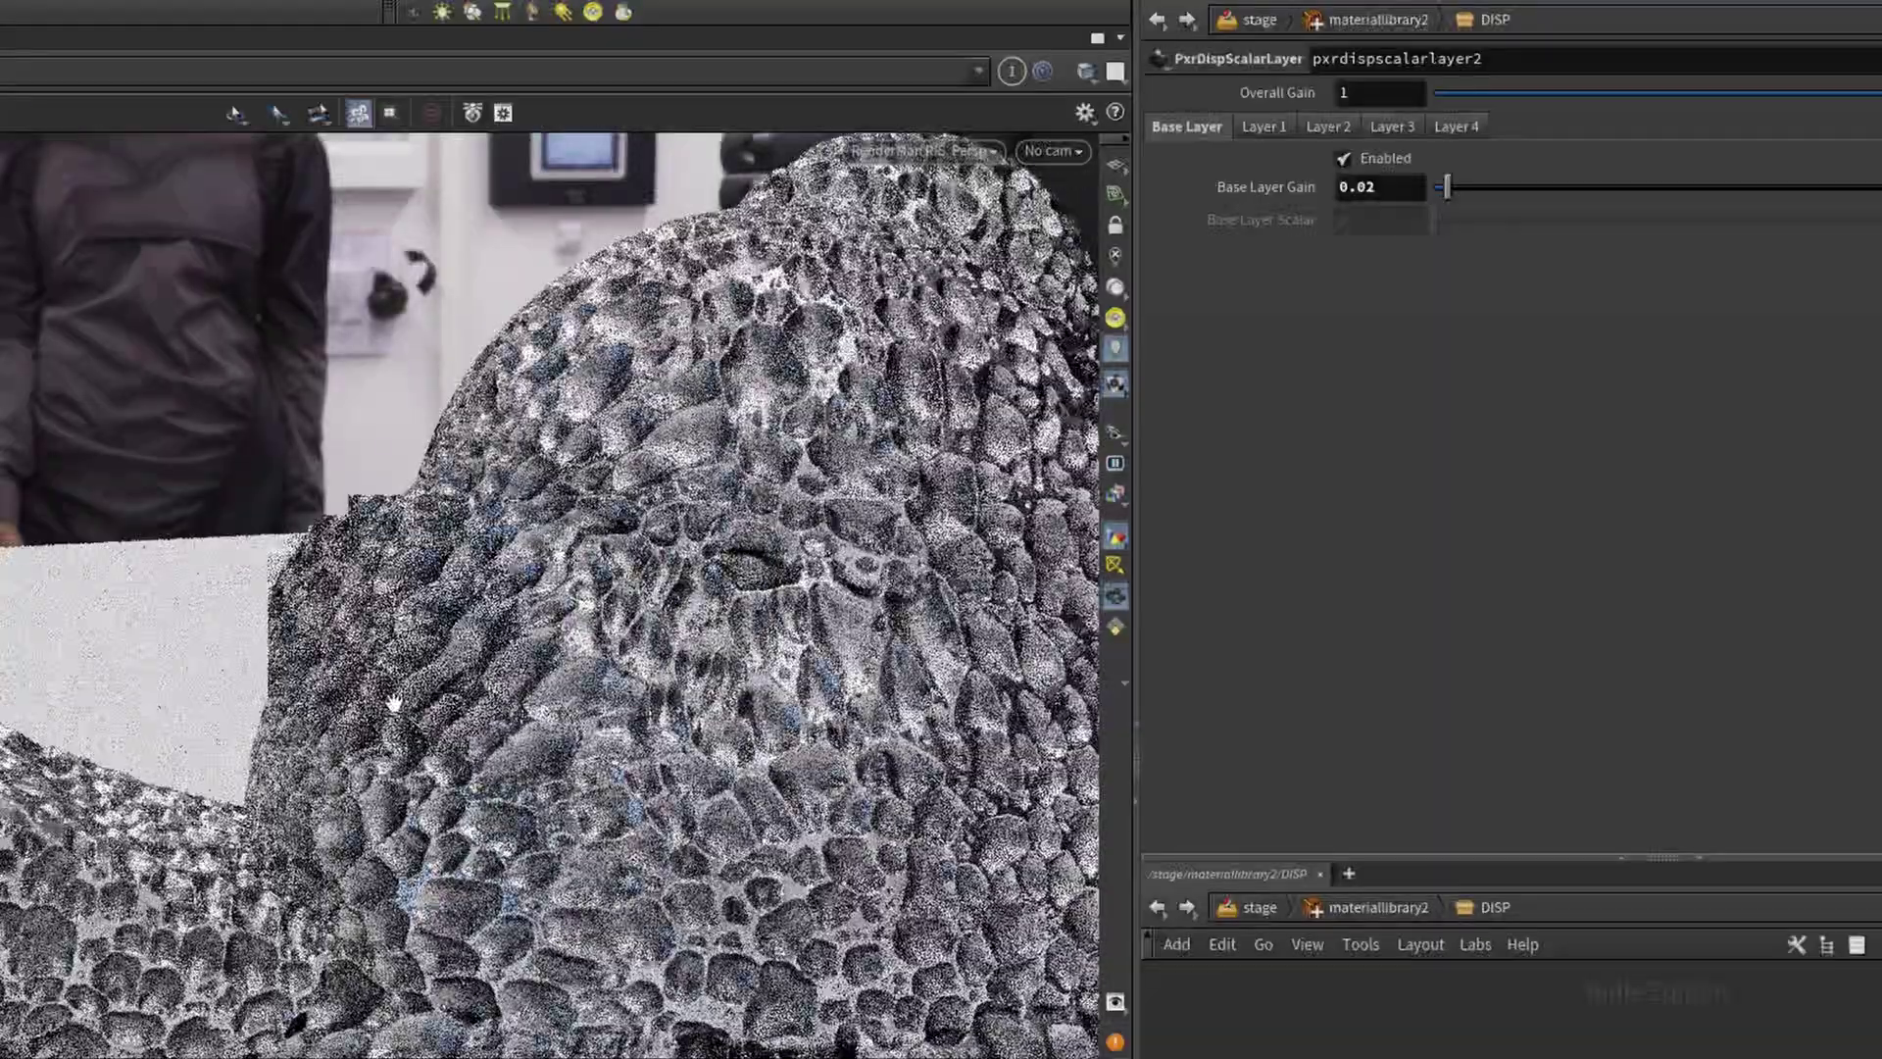
left_click_drag(608, 678, 521, 768)
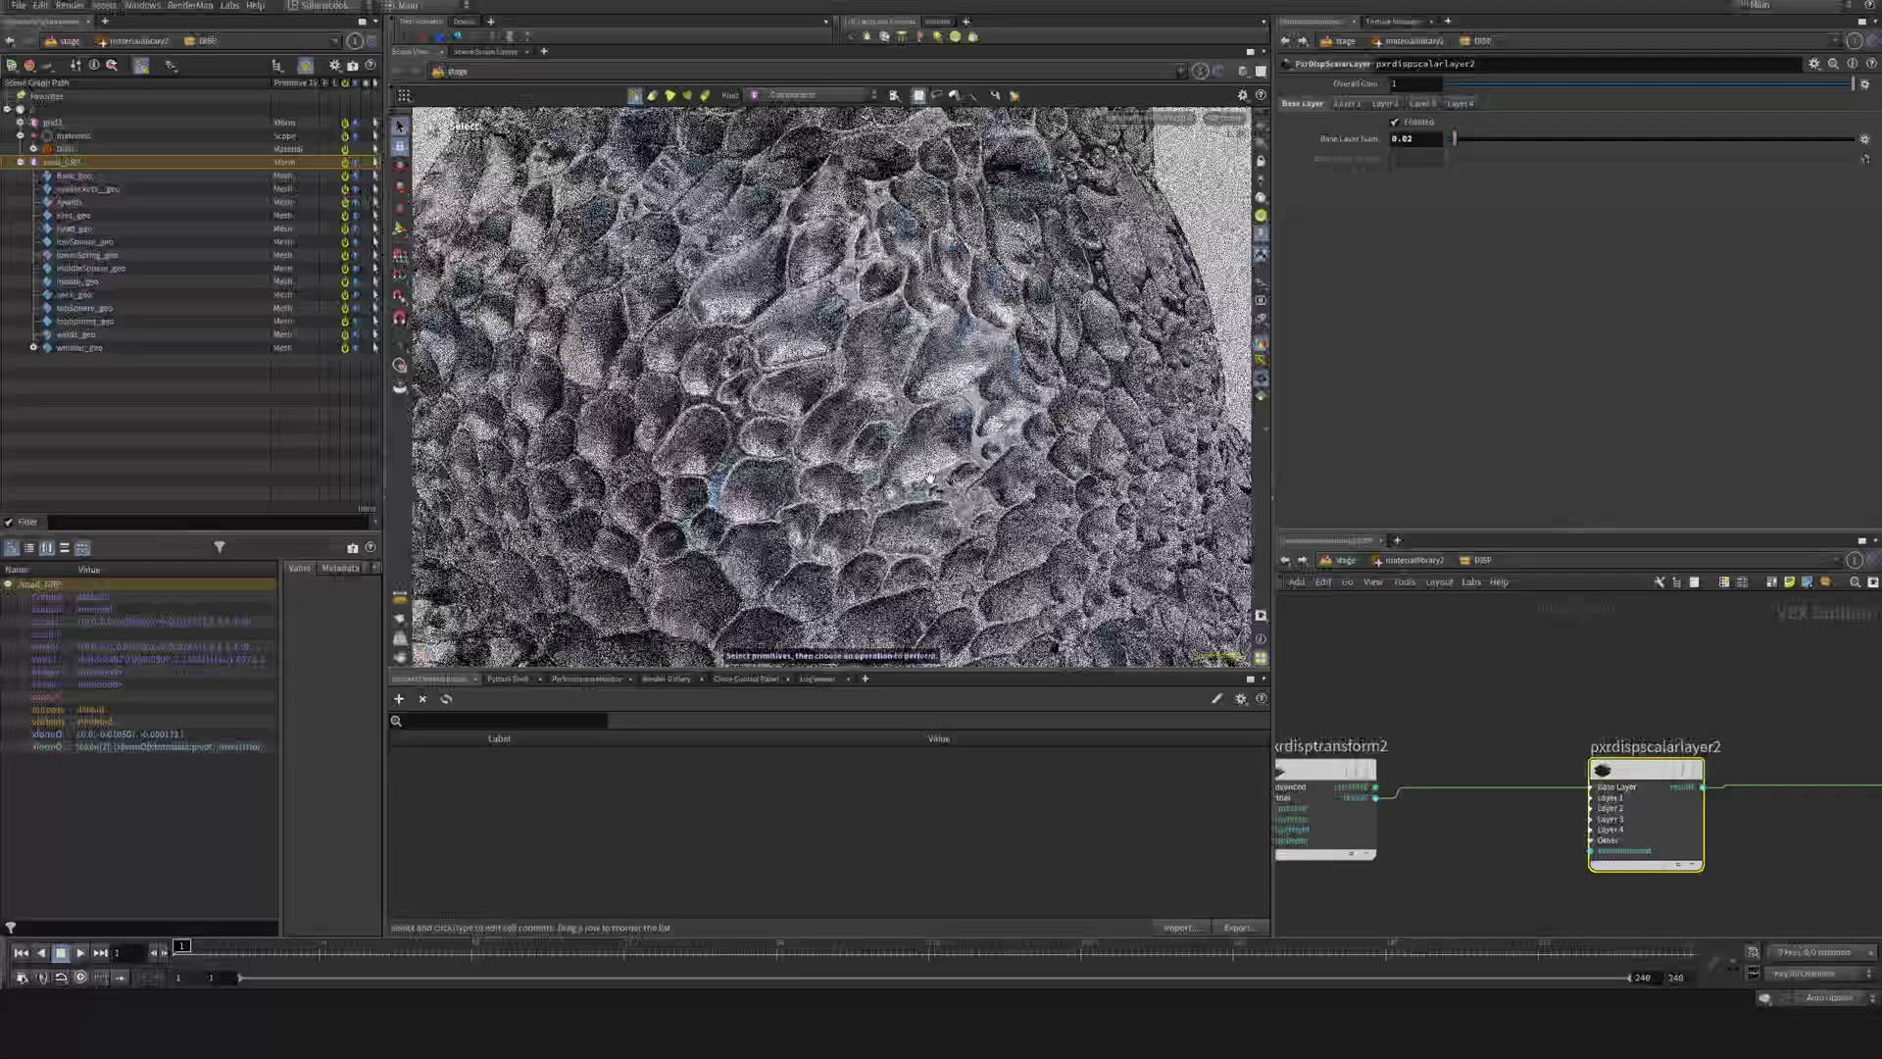
- Disconnect pxrdisplace2's displacement output from suboutput1
middle_click_drag(1495, 676, 1537, 683)
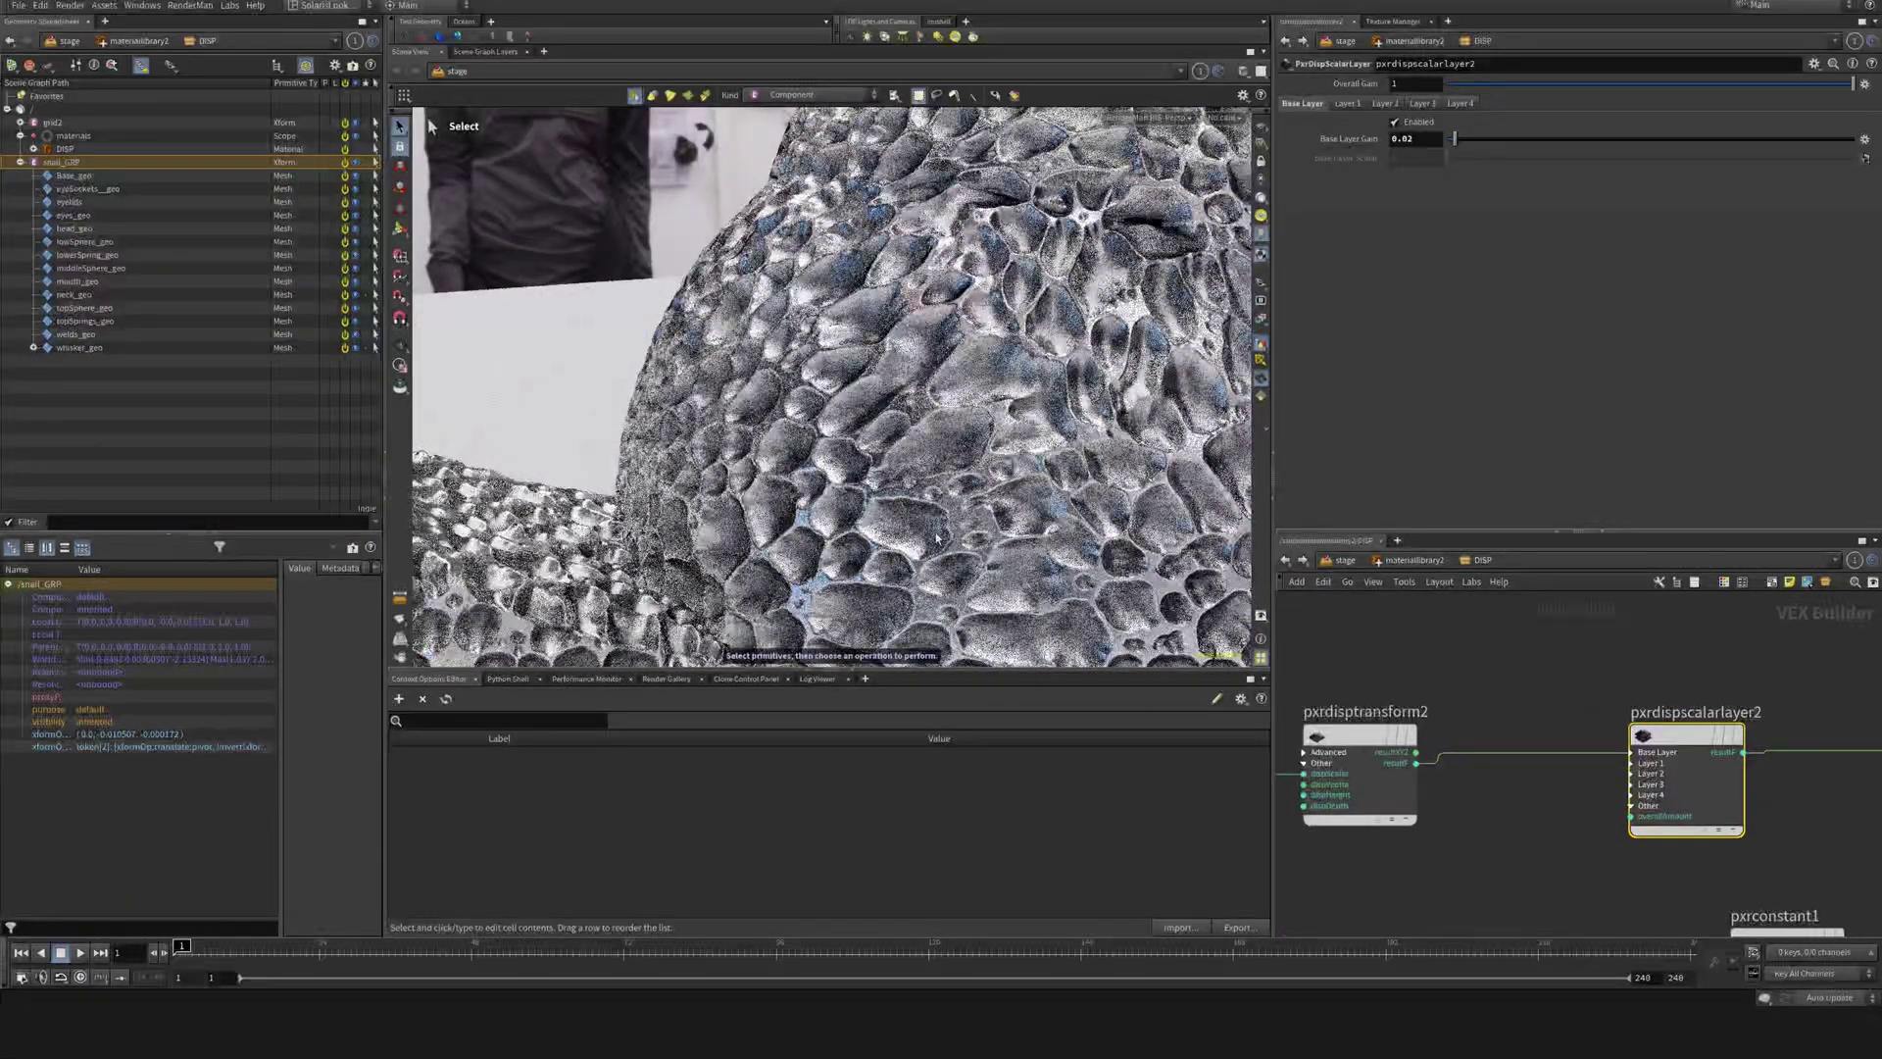
middle_click_drag(1517, 690, 1612, 681)
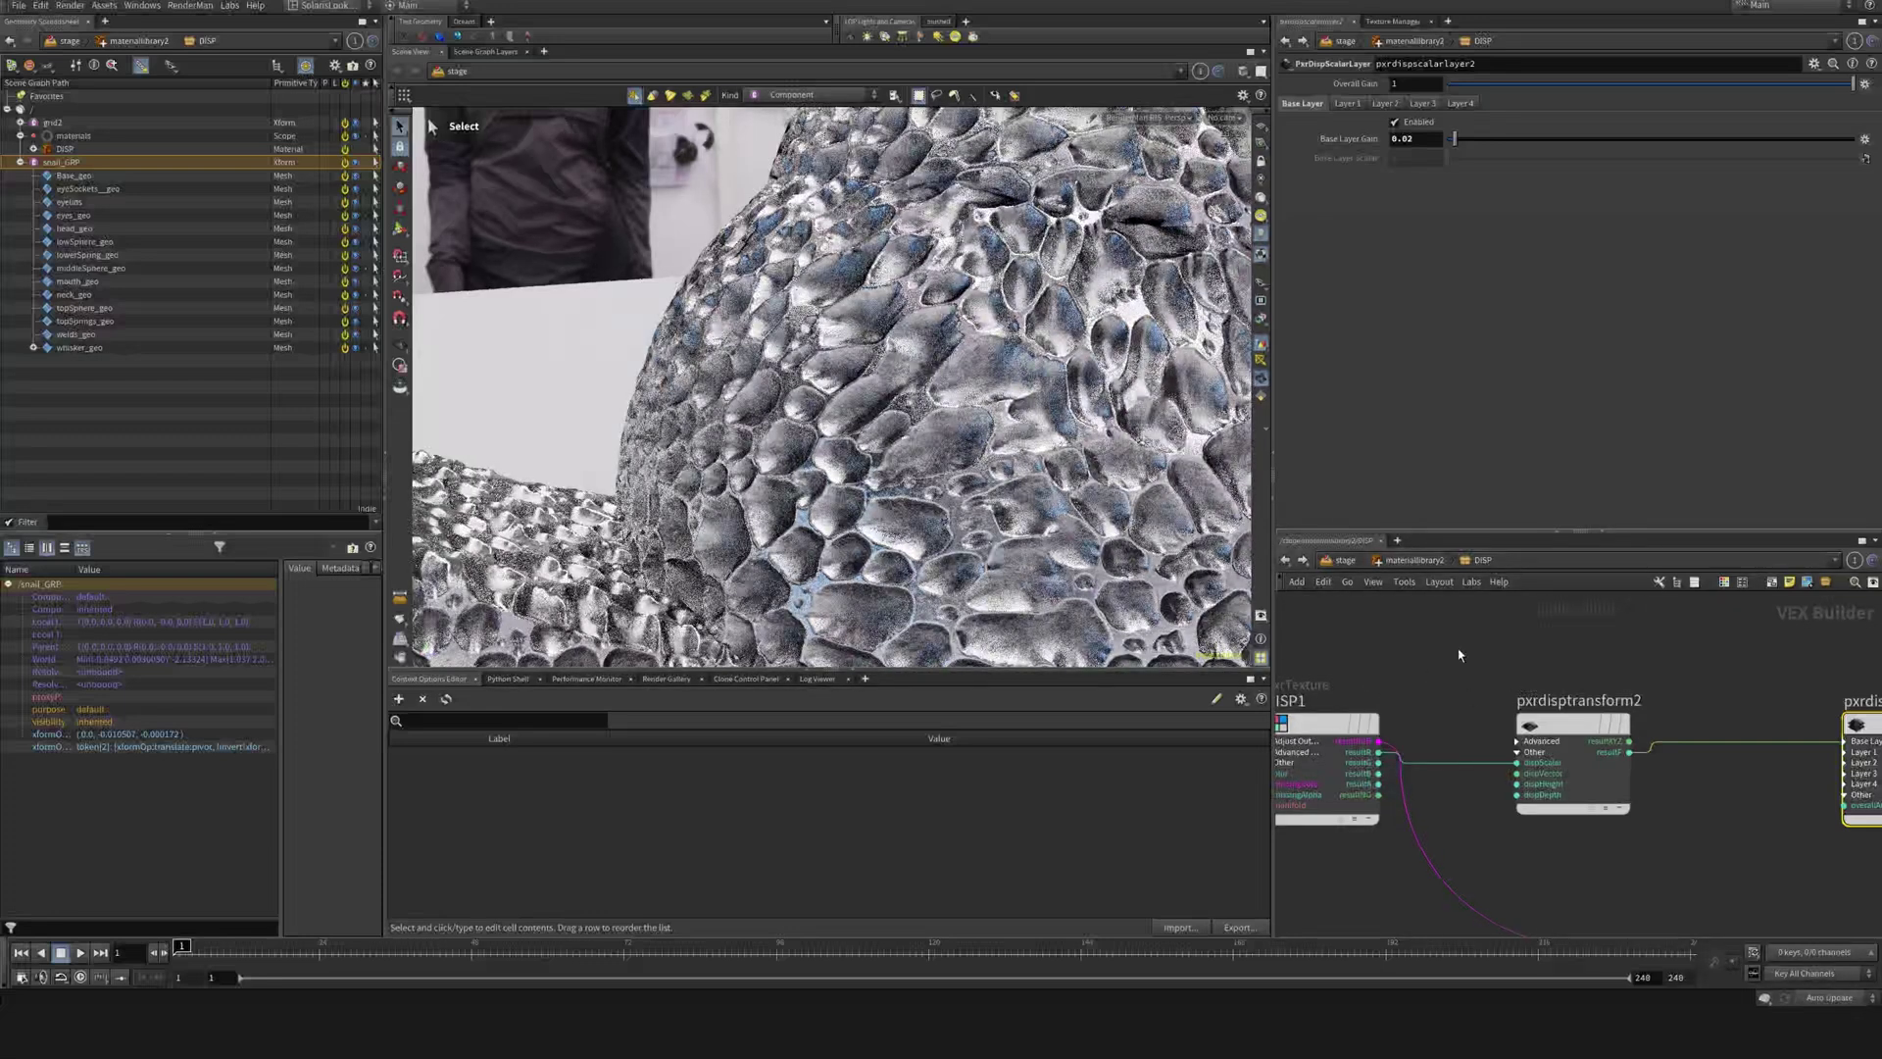
scroll(1458, 651, "down", 4)
key("y")
left_click_drag(1693, 657, 1696, 677)
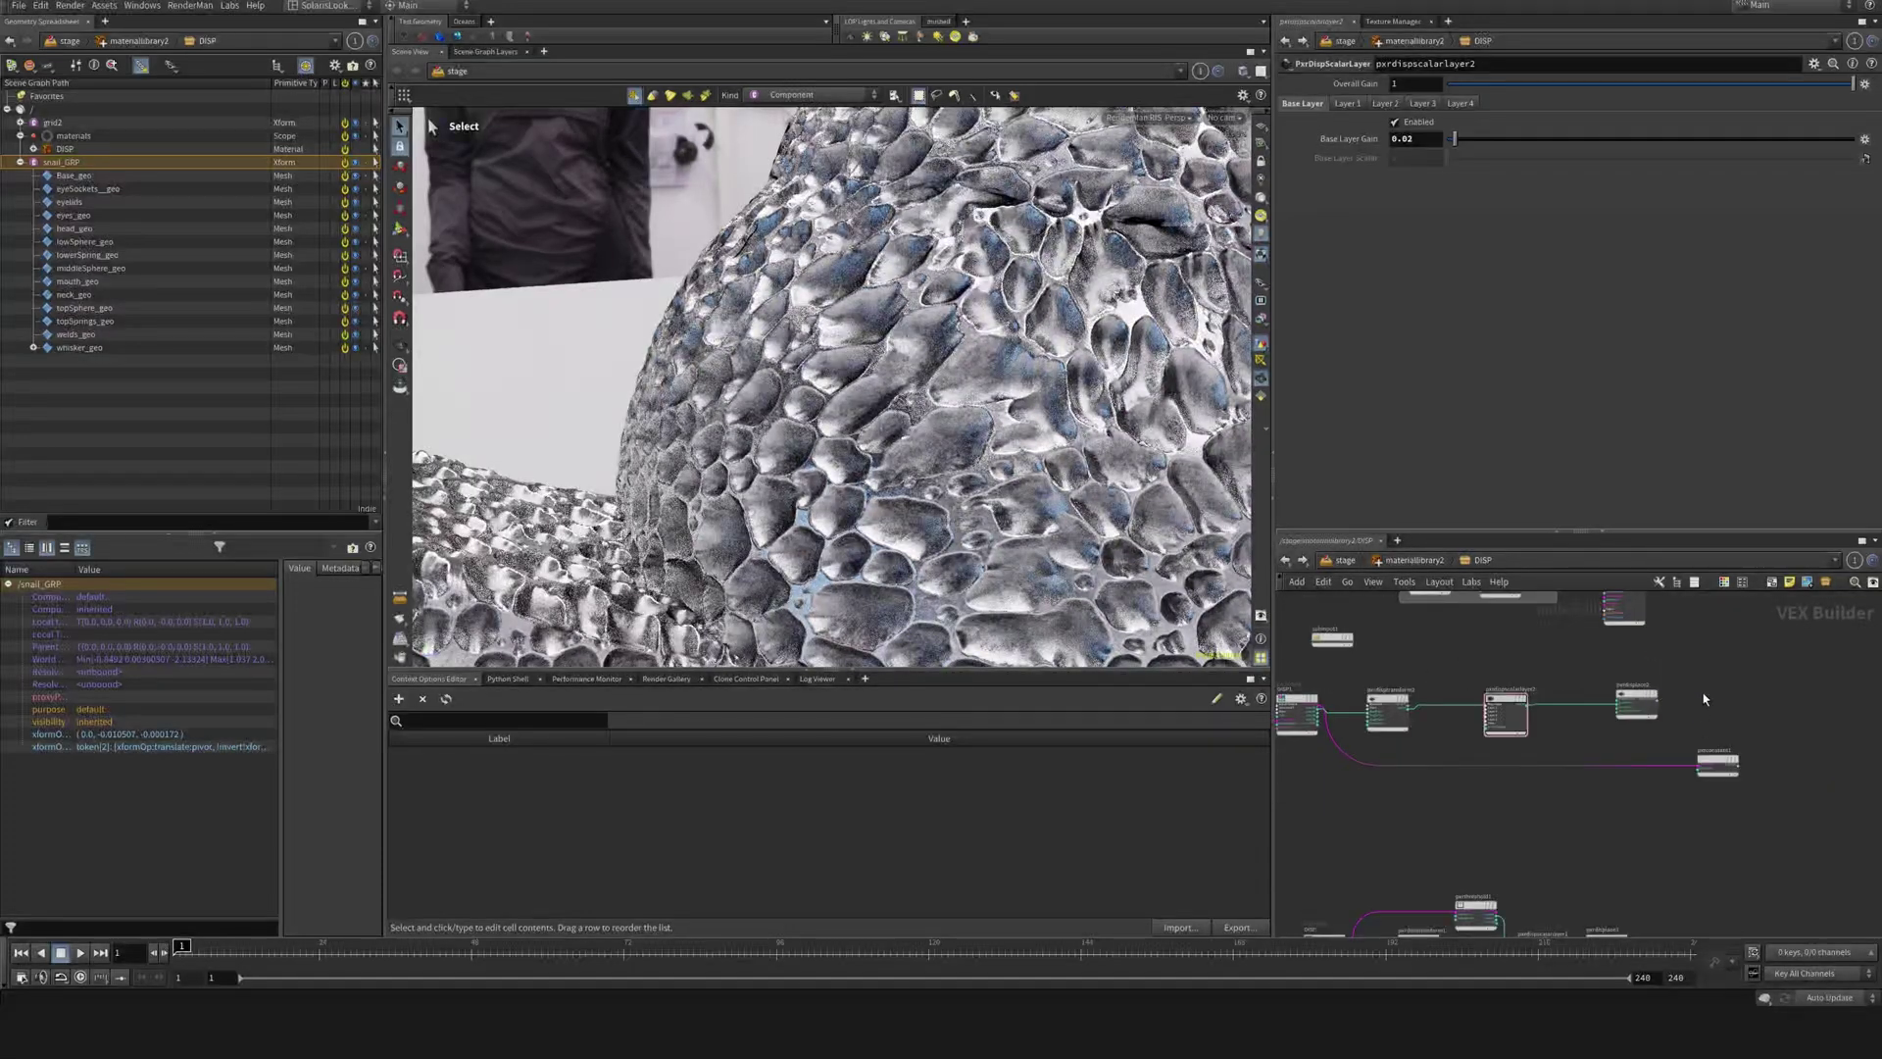
- Move pxrconstant1 above pxrdisplace2 and connect its bxdf_out to suboutput1 to preview the texture as flat colour
left_click_drag(1731, 767, 1728, 676)
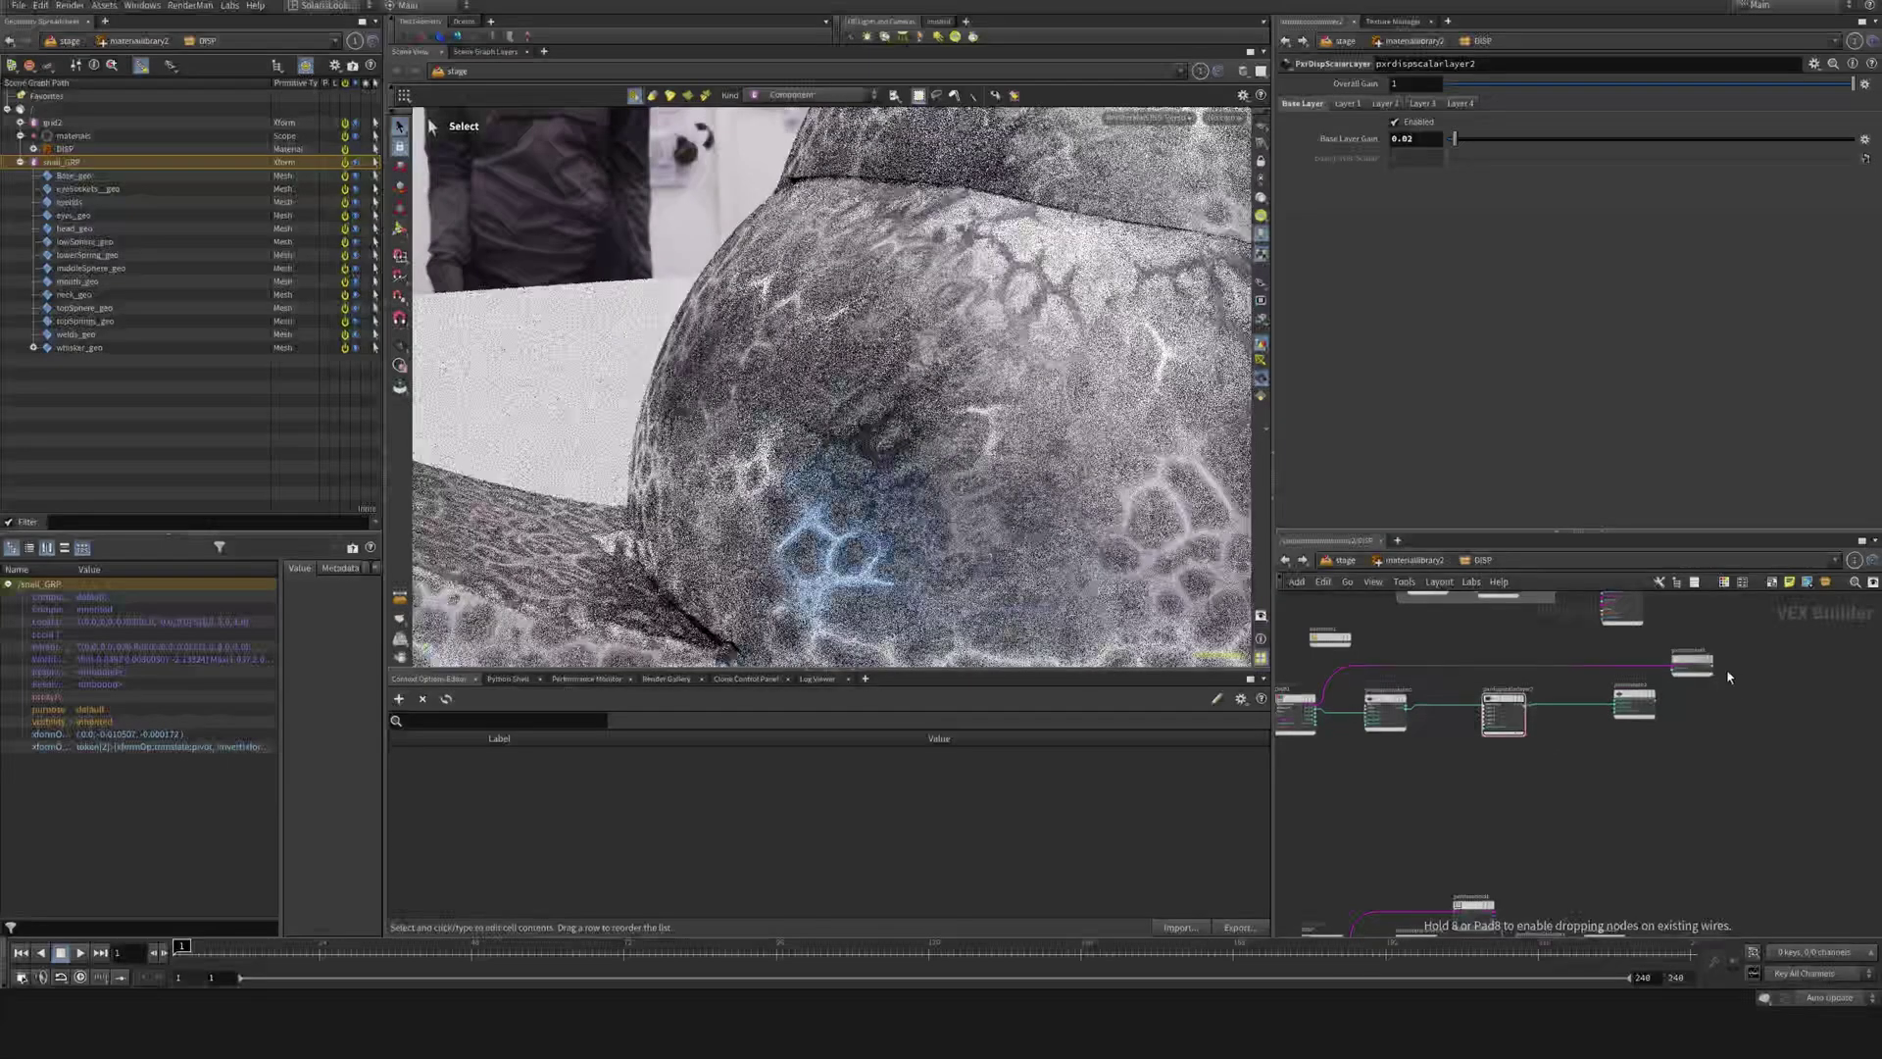
middle_click_drag(1729, 689, 1666, 759)
left_click_drag(1643, 745, 1627, 612)
- Add a PxrThreshold node above pxrdisptransform2 and feed the DISP1 texture's colour output into its input color
key("Tab")
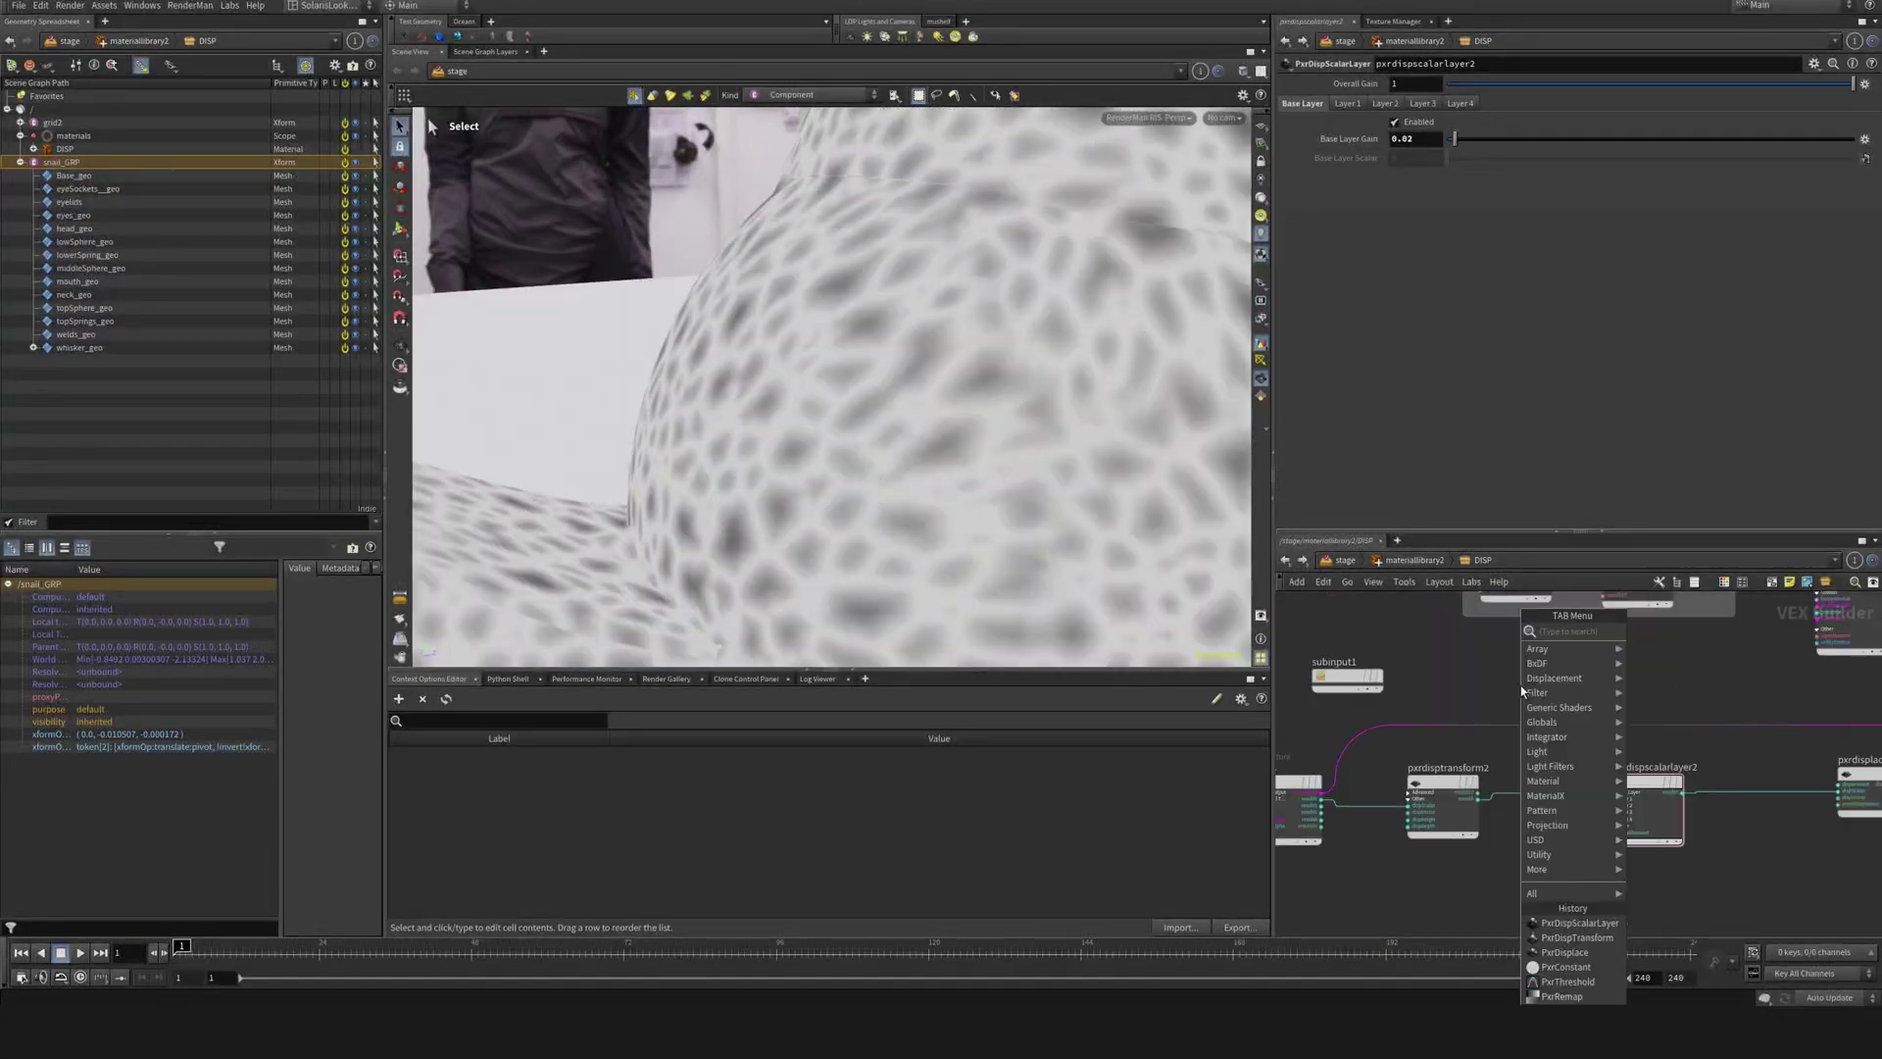
type("th")
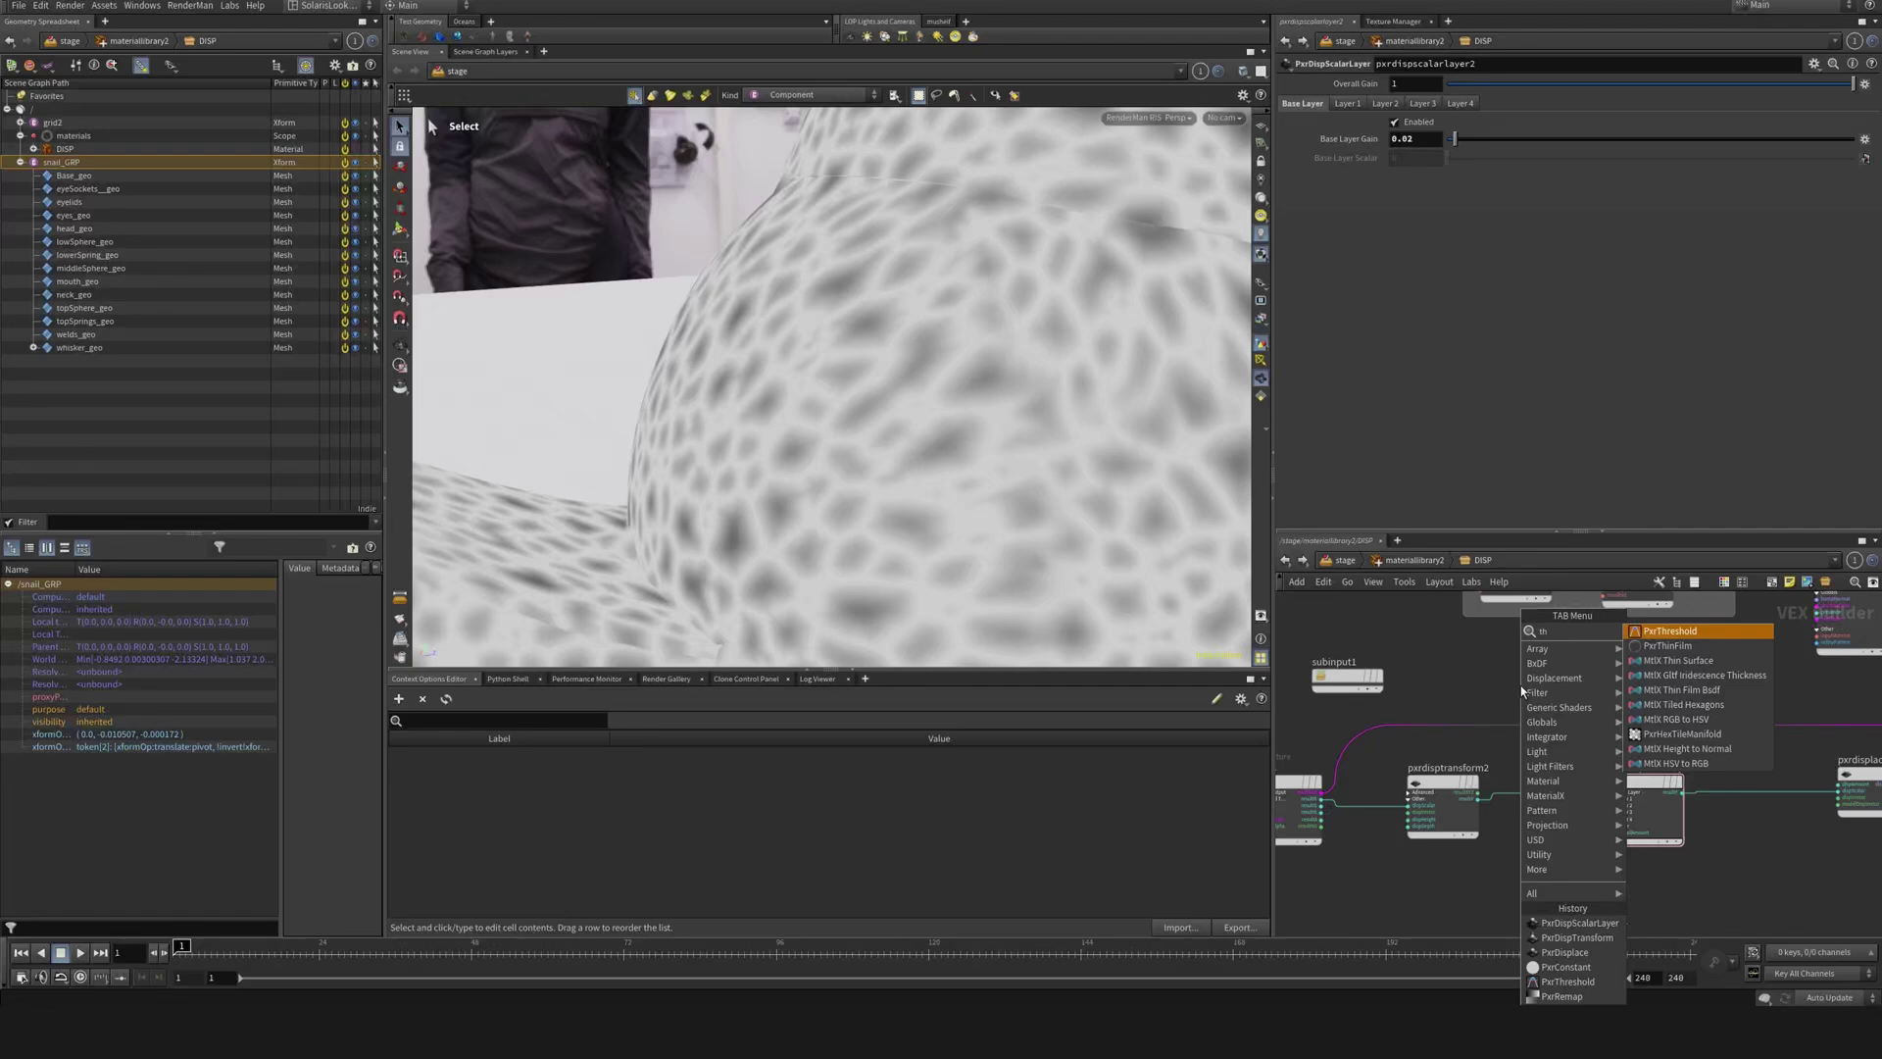
key("Return")
left_click(1522, 686)
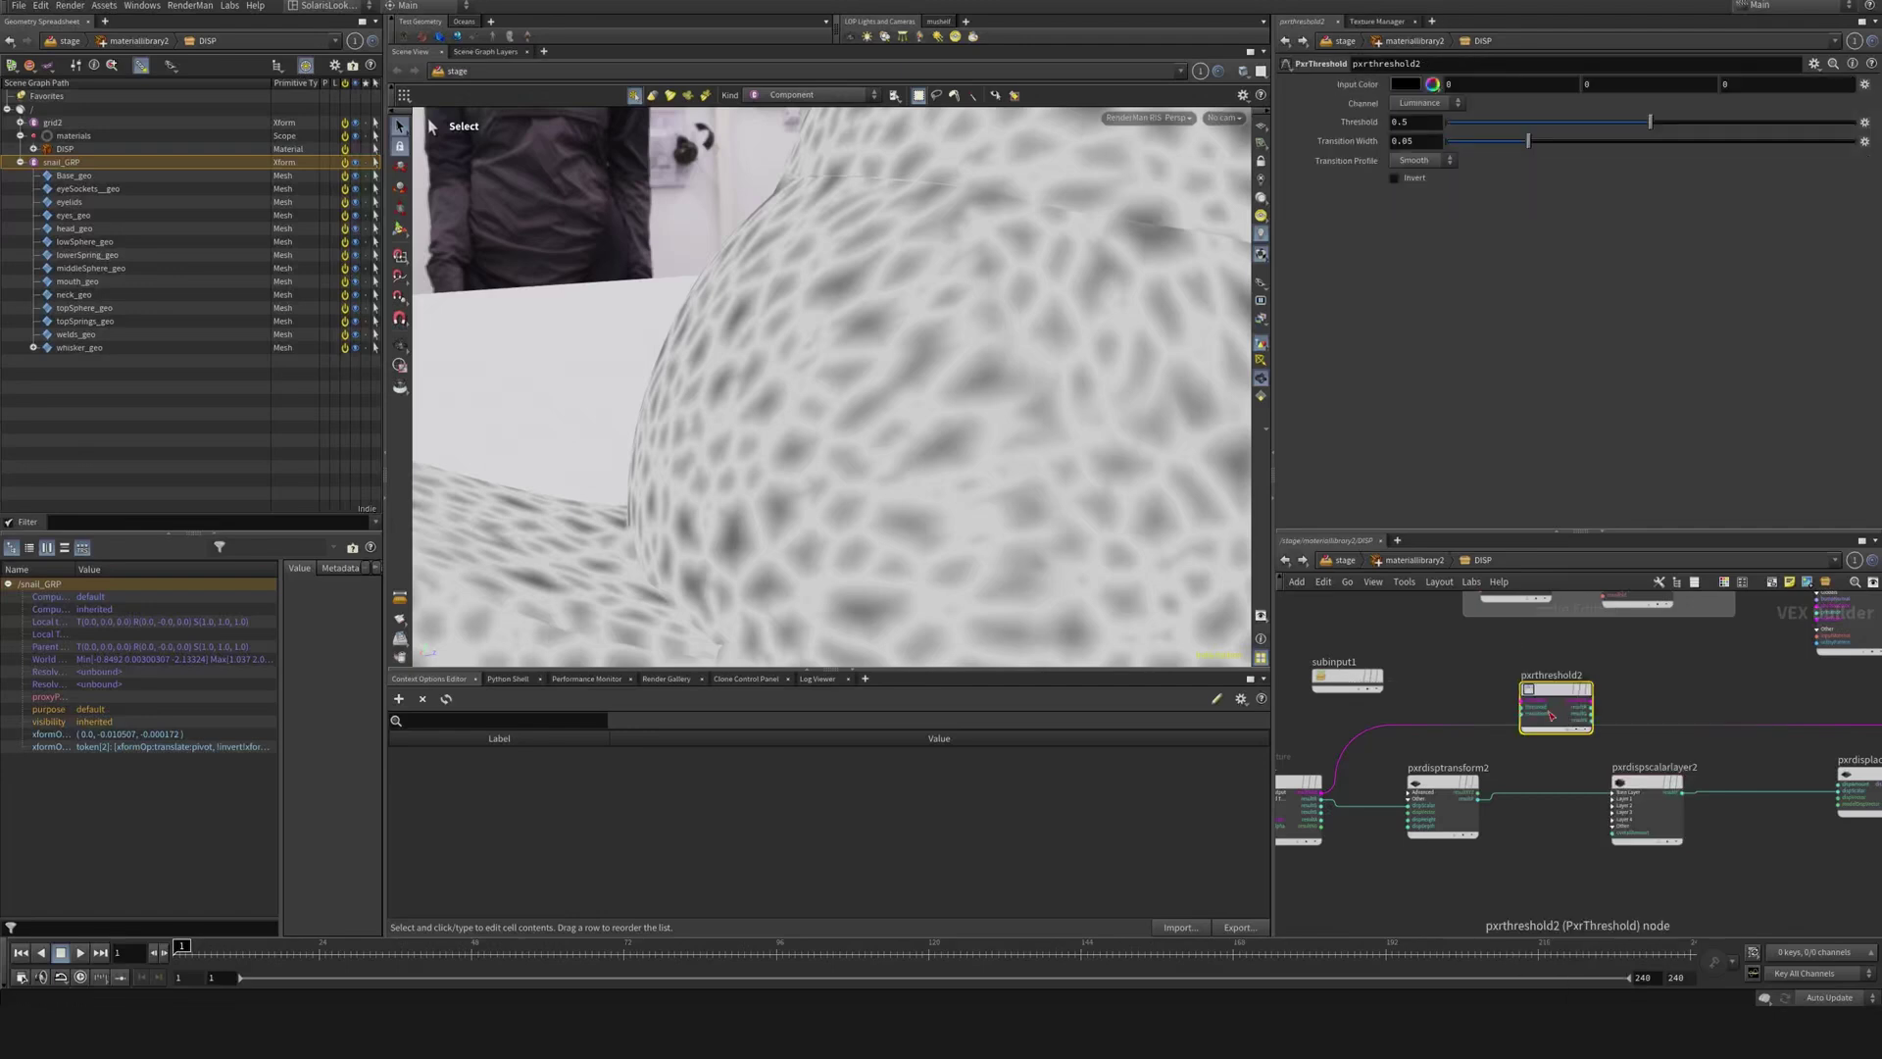
left_click_drag(1322, 799, 1539, 702)
scroll(1615, 689, "up", 3)
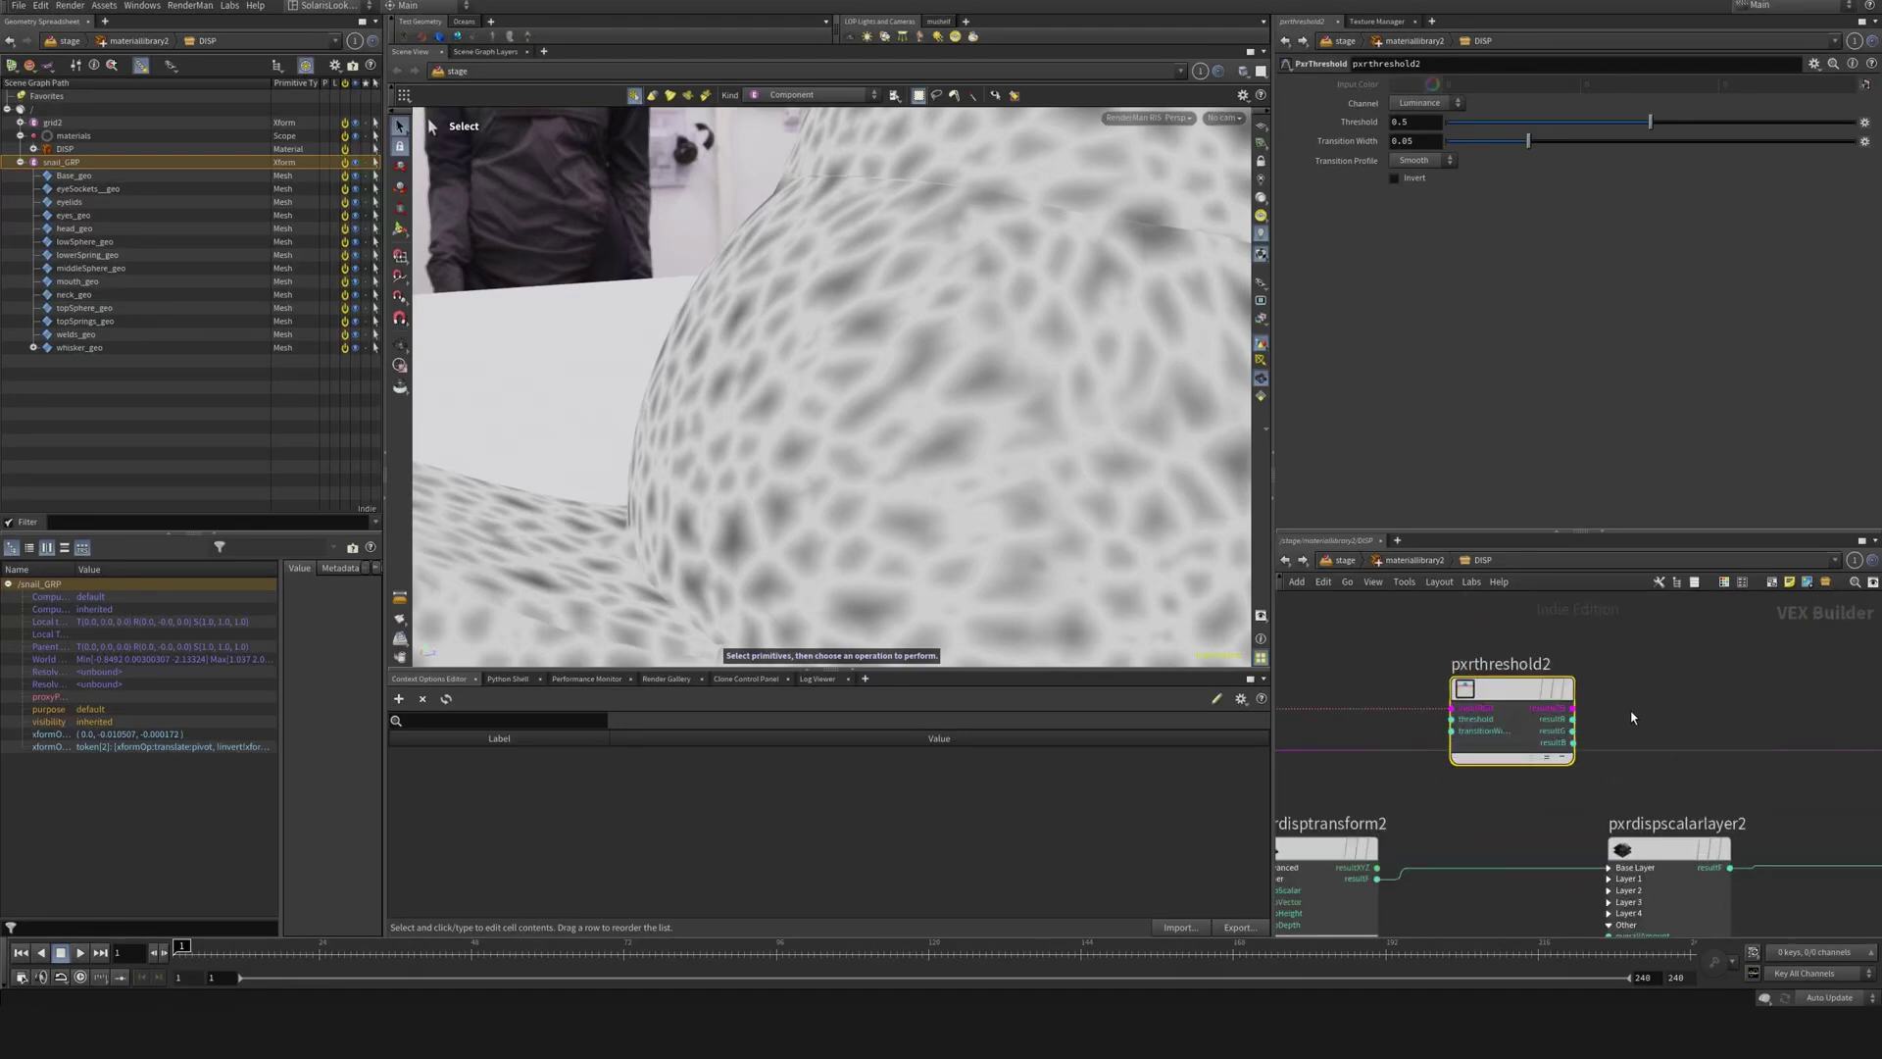
- Connect the colour result of pxrthreshold2 to the colour input of pxrconstant1
left_click(1575, 708)
middle_click_drag(1815, 709, 1613, 683)
scroll(1605, 679, "down", 5)
scroll(1615, 683, "up", 2)
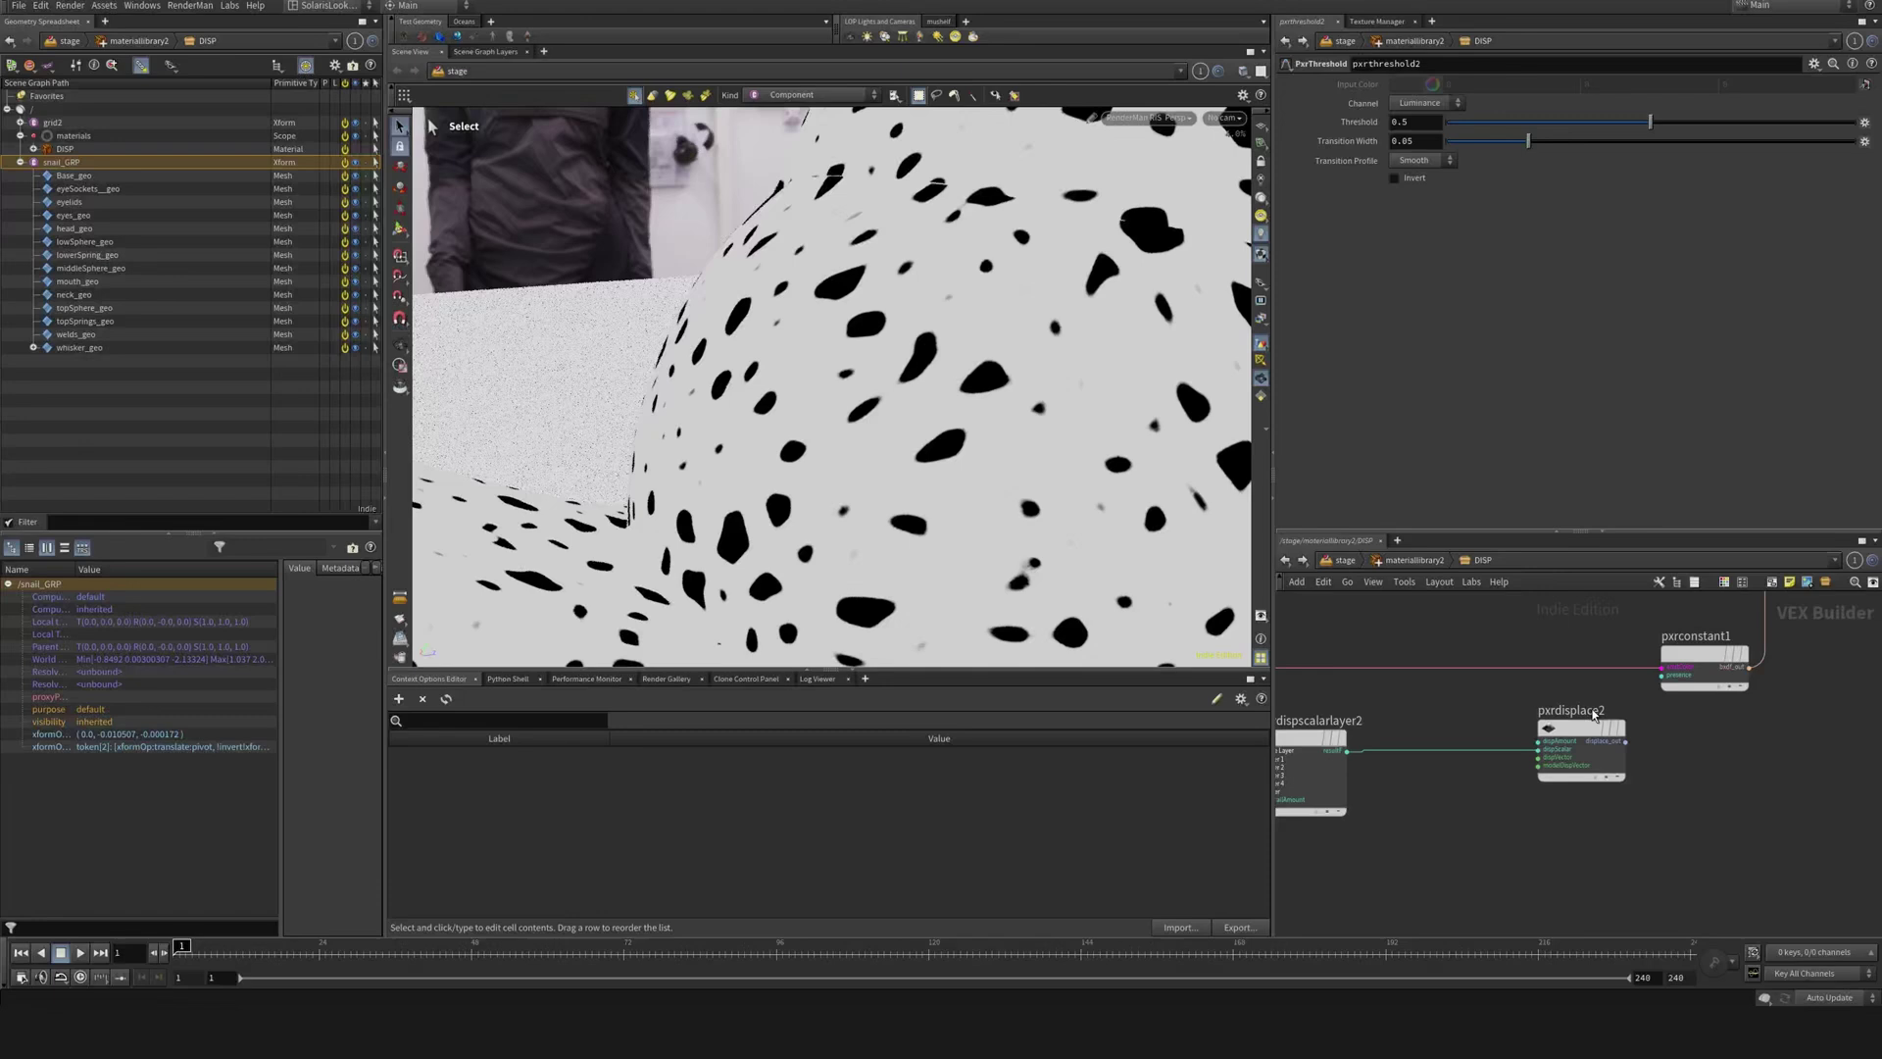
- Set the Transition Width of pxrthreshold2 to 0.0999
middle_click_drag(1412, 709, 1682, 684)
left_click_drag(1508, 658, 1506, 658)
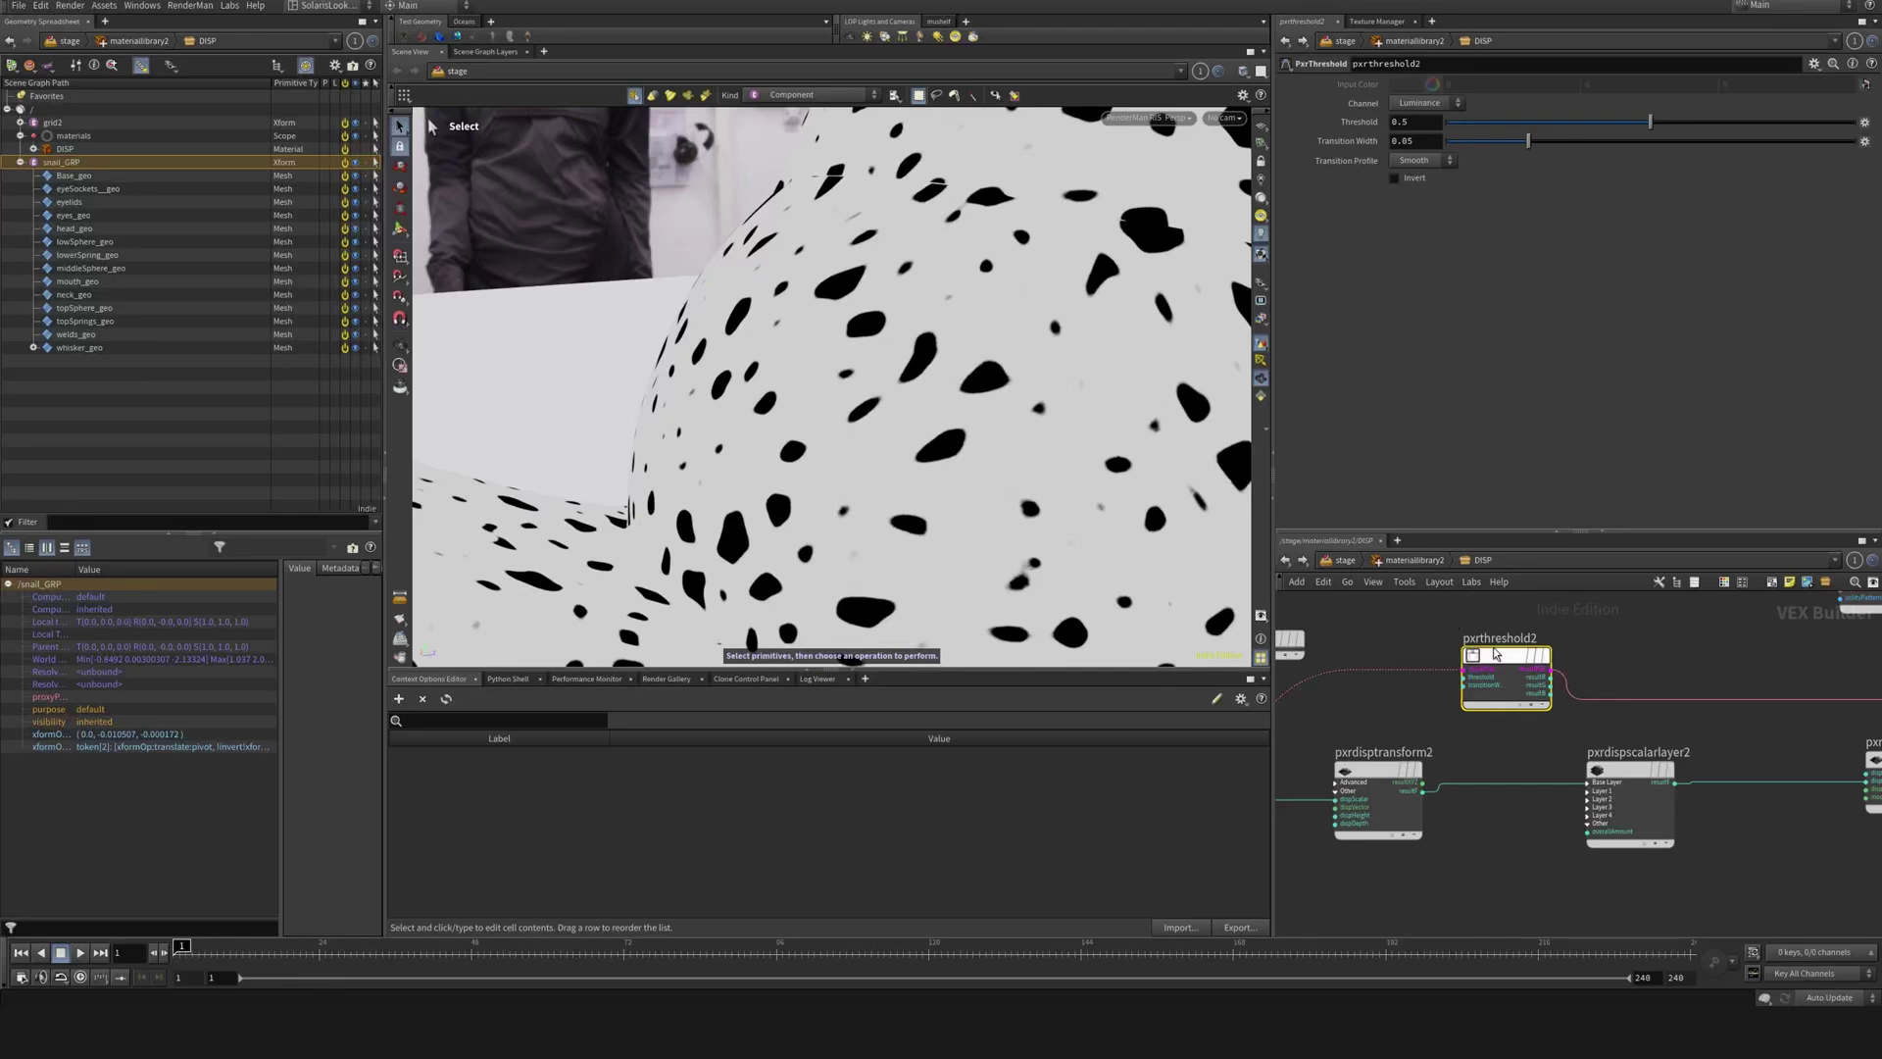
left_click_drag(1525, 157, 1609, 150)
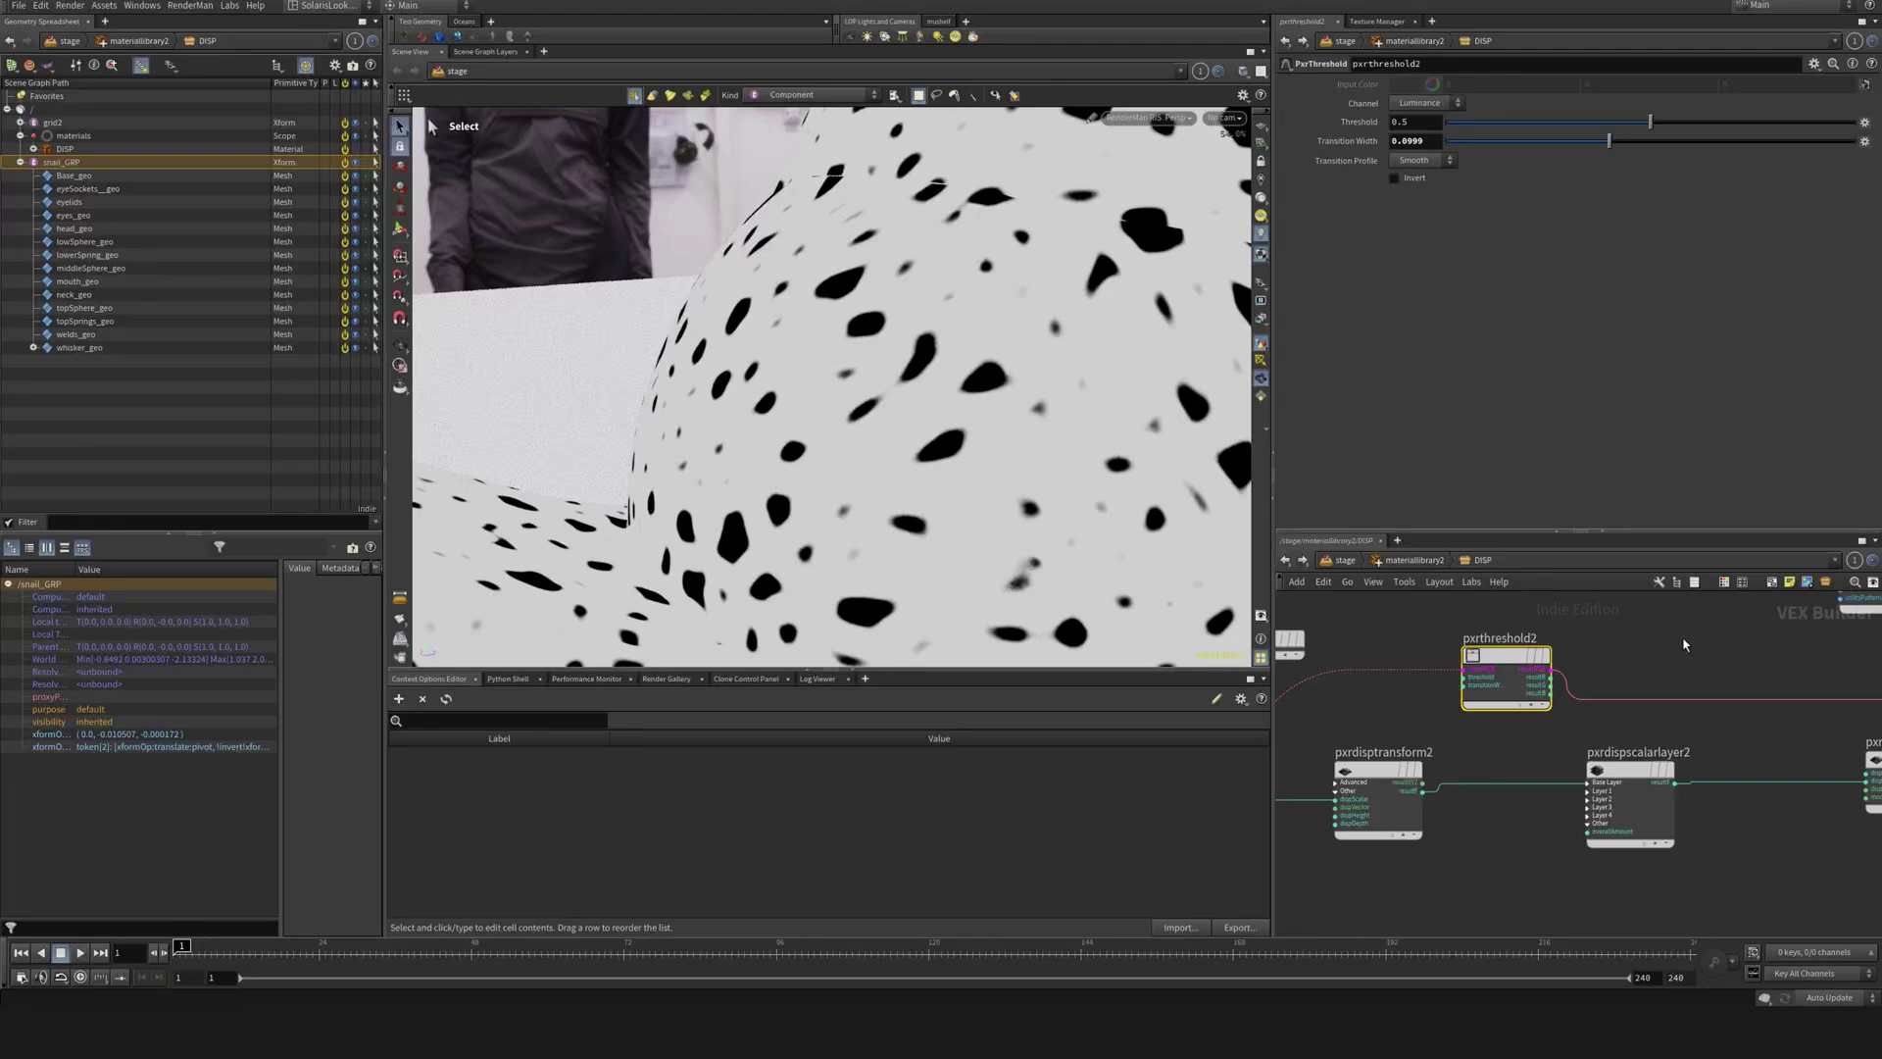
- Disconnect pxrconstant1 from suboutput1 and connect pxrsurface1's bxdf_out to the output's bxdf input instead
middle_click_drag(1683, 641, 1284, 629)
middle_click_drag(1711, 769, 1712, 784)
middle_click_drag(1713, 784, 1706, 871)
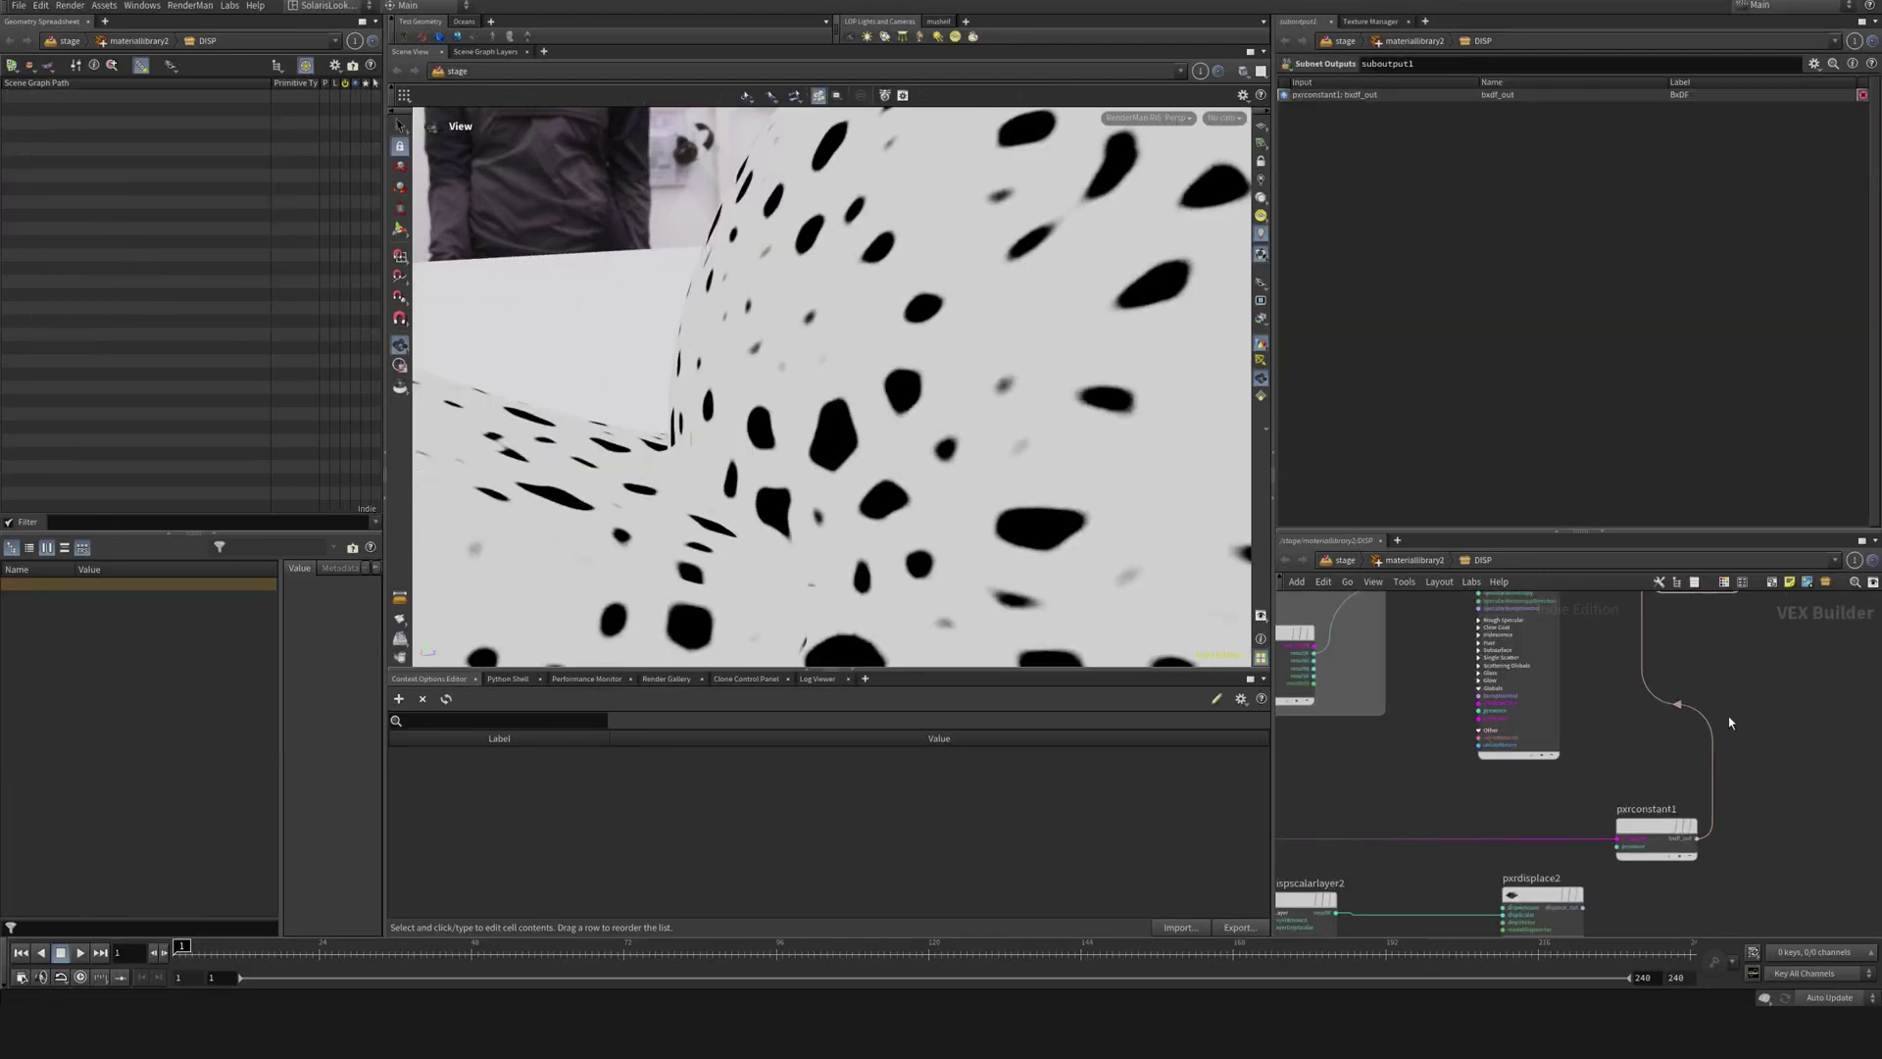
key("y")
left_click_drag(1705, 697, 1652, 768)
middle_click_drag(1665, 721, 1653, 826)
left_click_drag(1546, 637, 1643, 675)
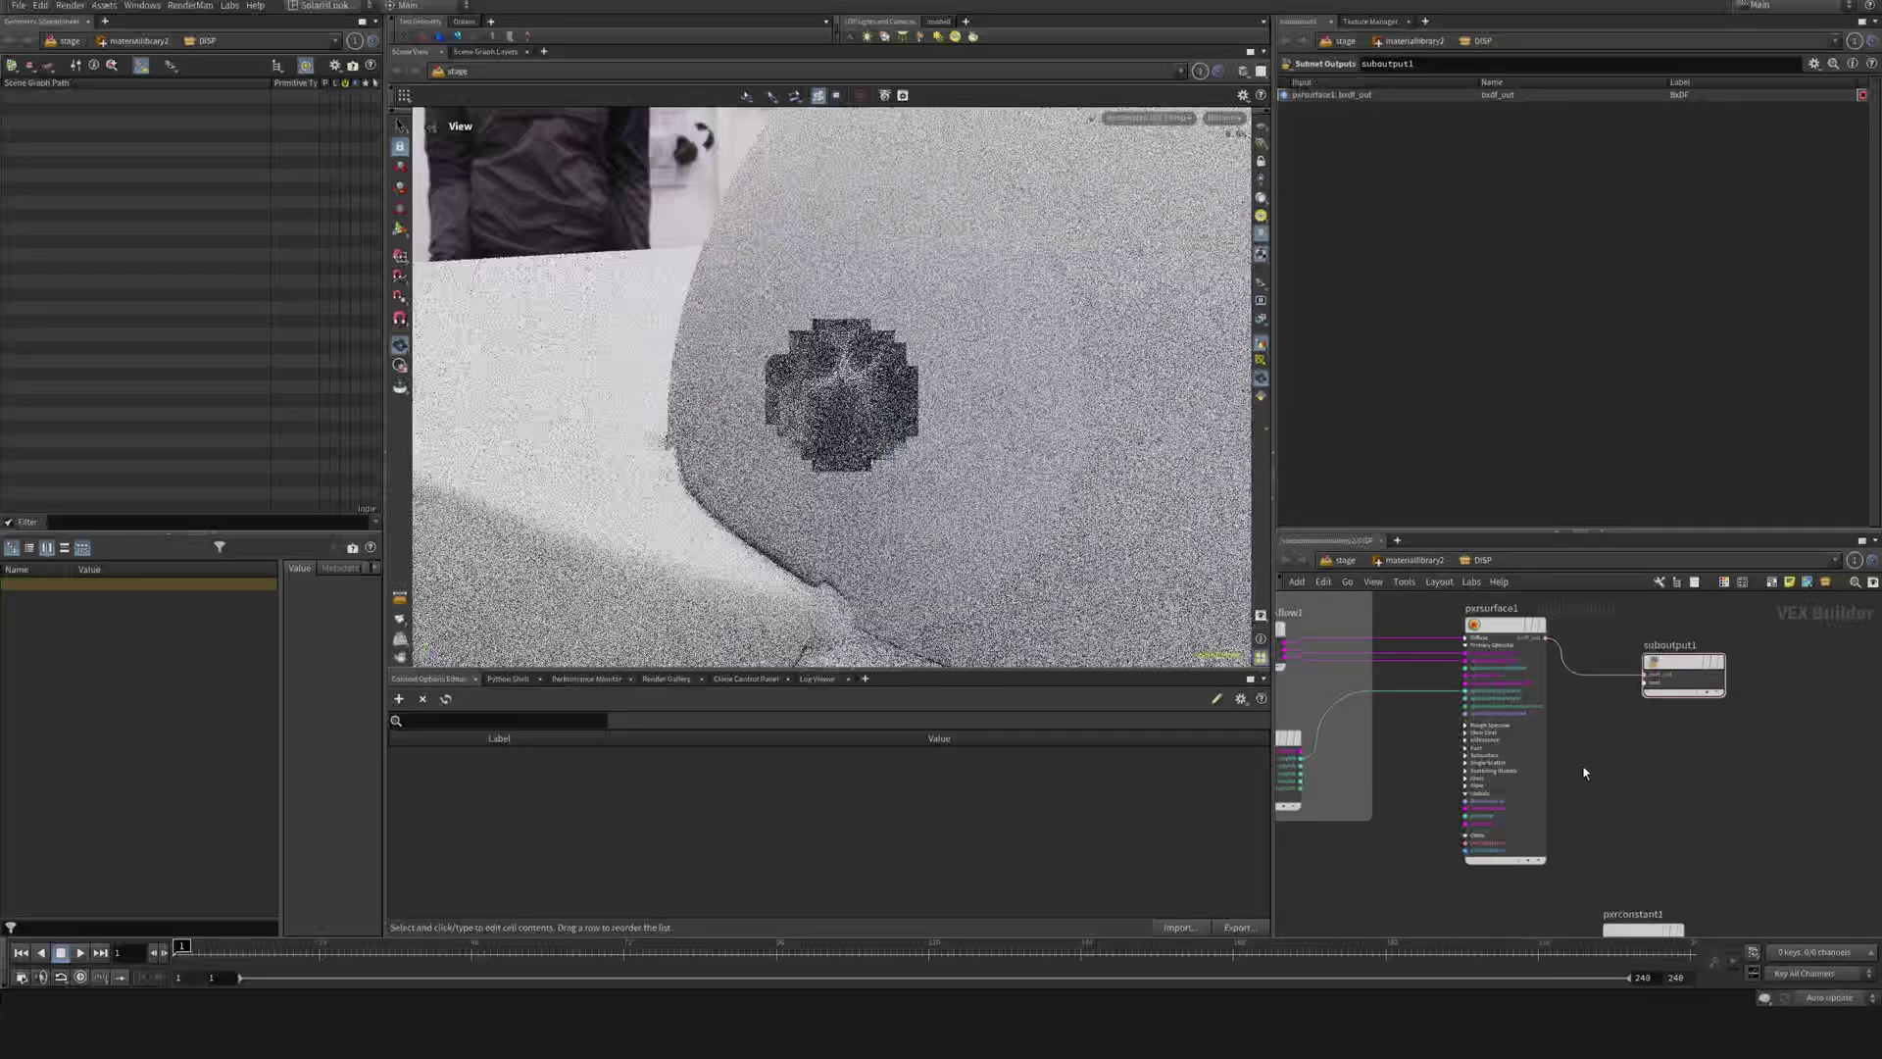
- Connect pxrdisplace2's displace_out to the displacement input of suboutput1
scroll(1613, 823, "down", 1)
middle_click_drag(1612, 822, 1621, 777)
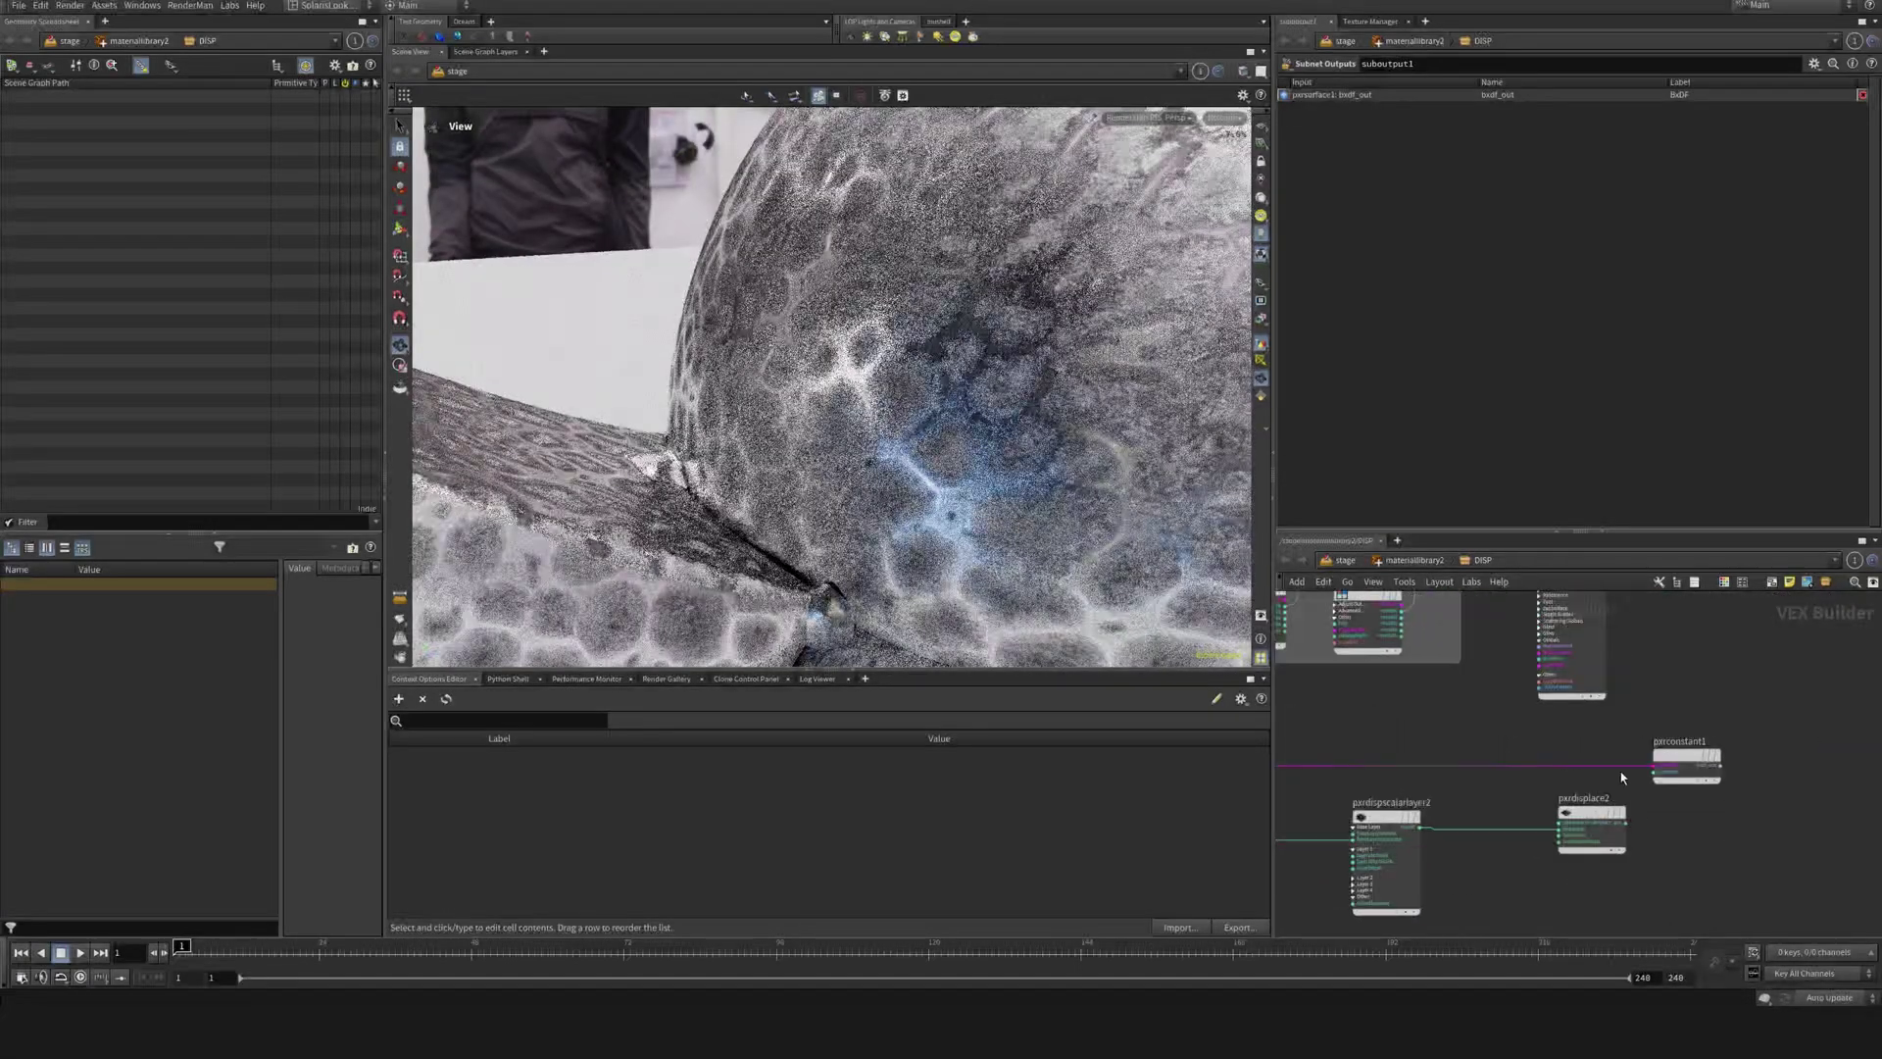
left_click(1627, 826)
middle_click_drag(1674, 581, 1673, 718)
left_click(1679, 686)
- Add a second PxrDispTransform node between pxrdisptransform2 and pxrdispscalarlayer2, just below their wire
middle_click_drag(1391, 847, 1661, 784)
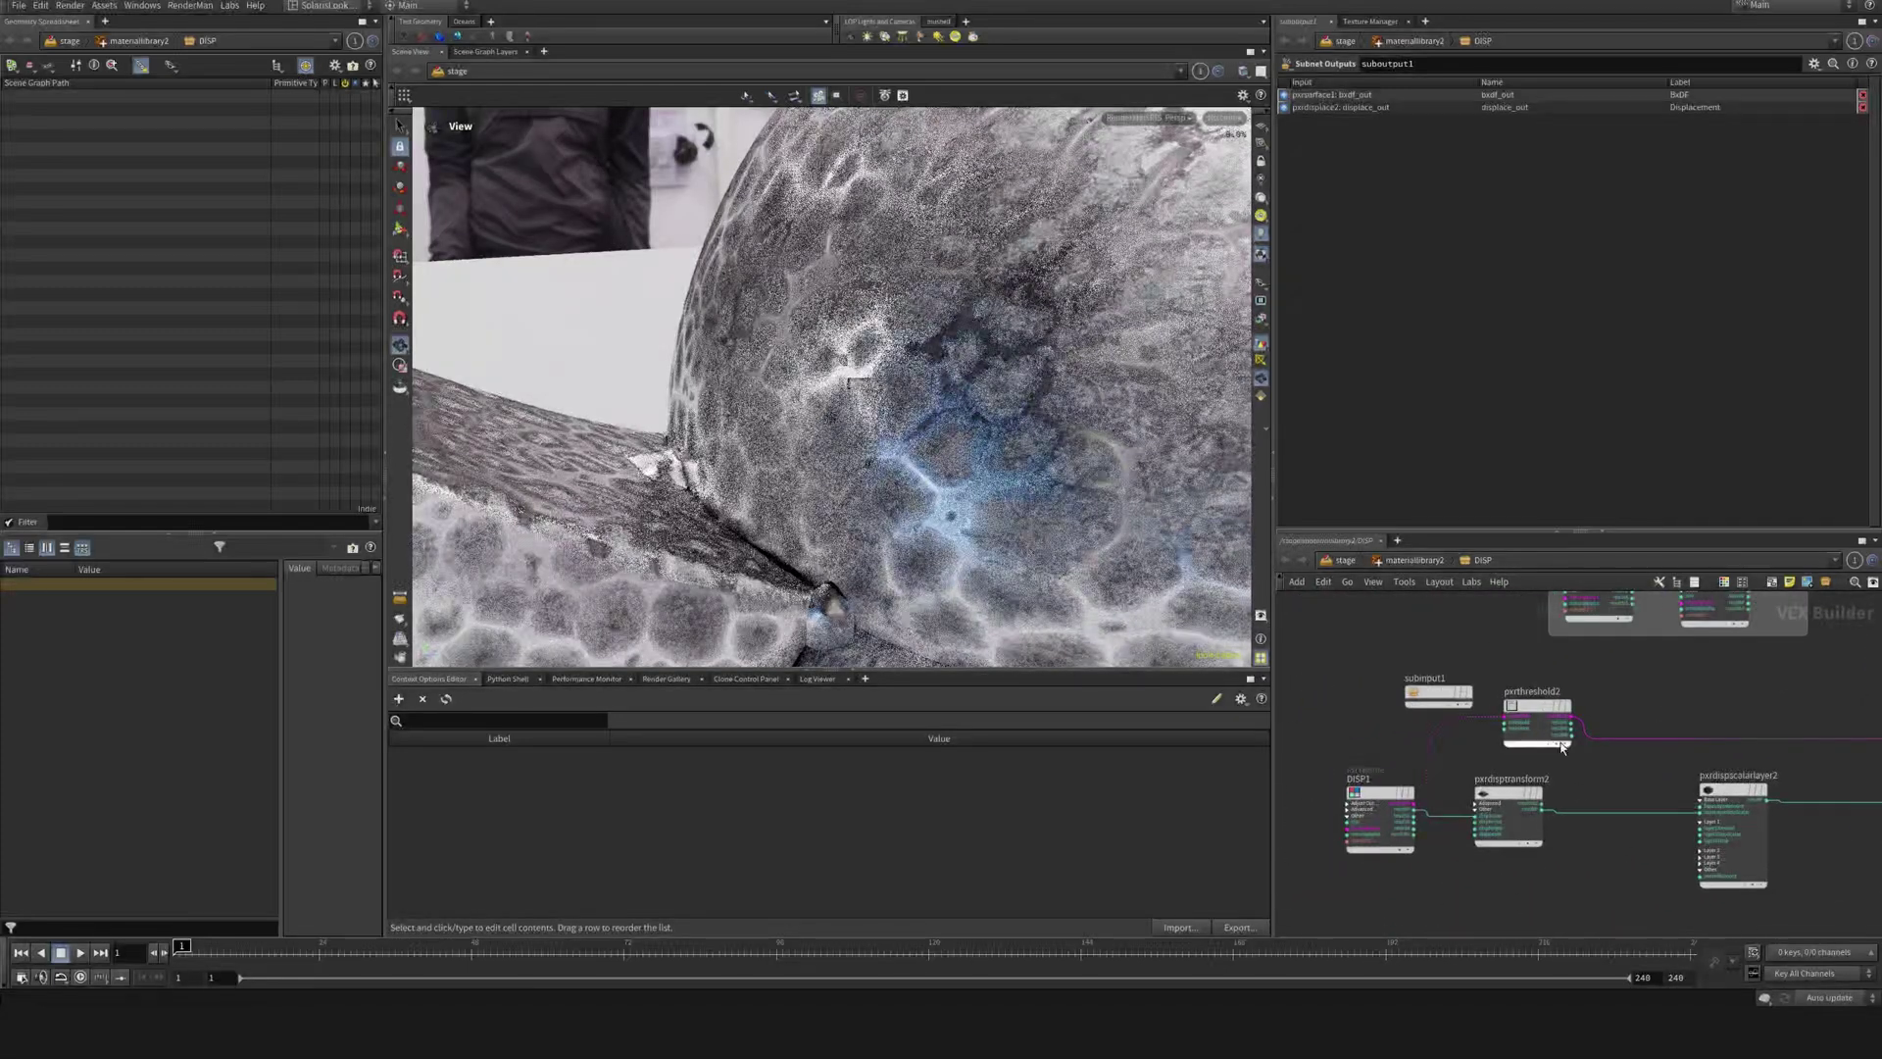
left_click(1537, 721)
middle_click_drag(1579, 854, 1566, 808)
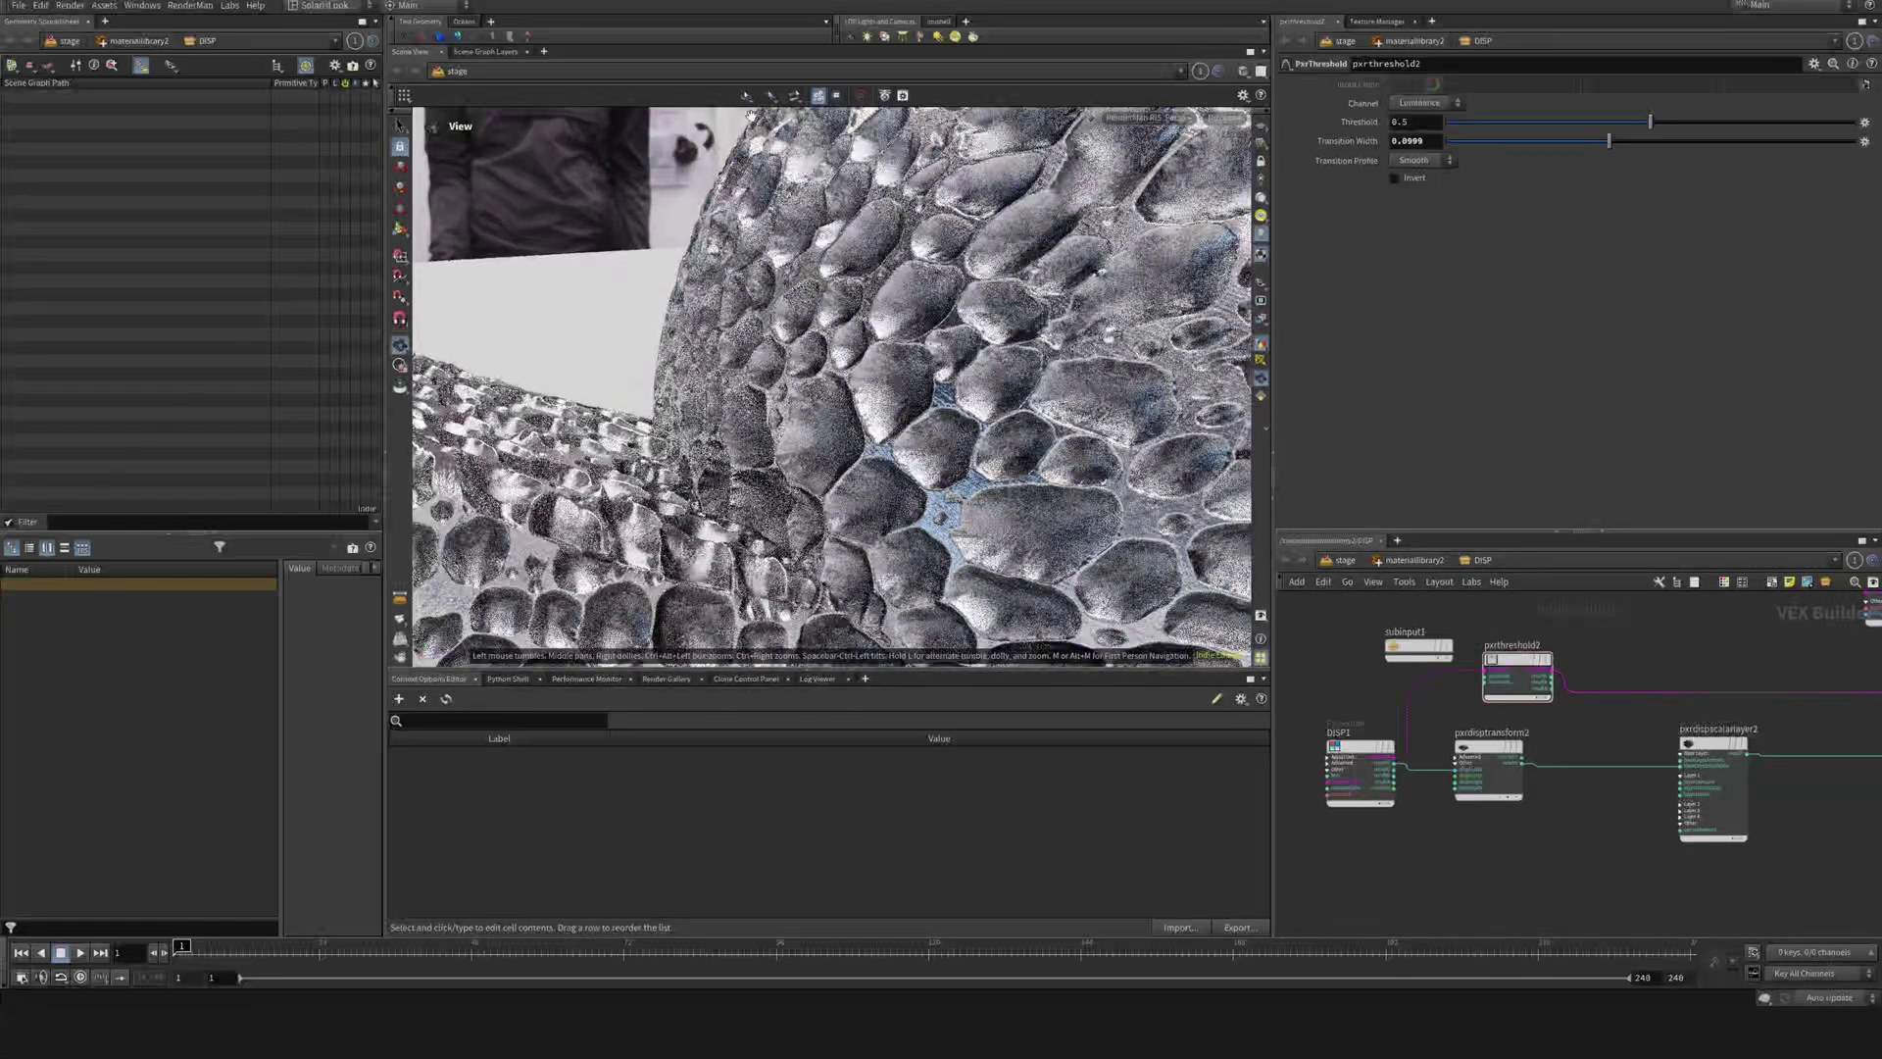
middle_click_drag(1575, 761, 1522, 747)
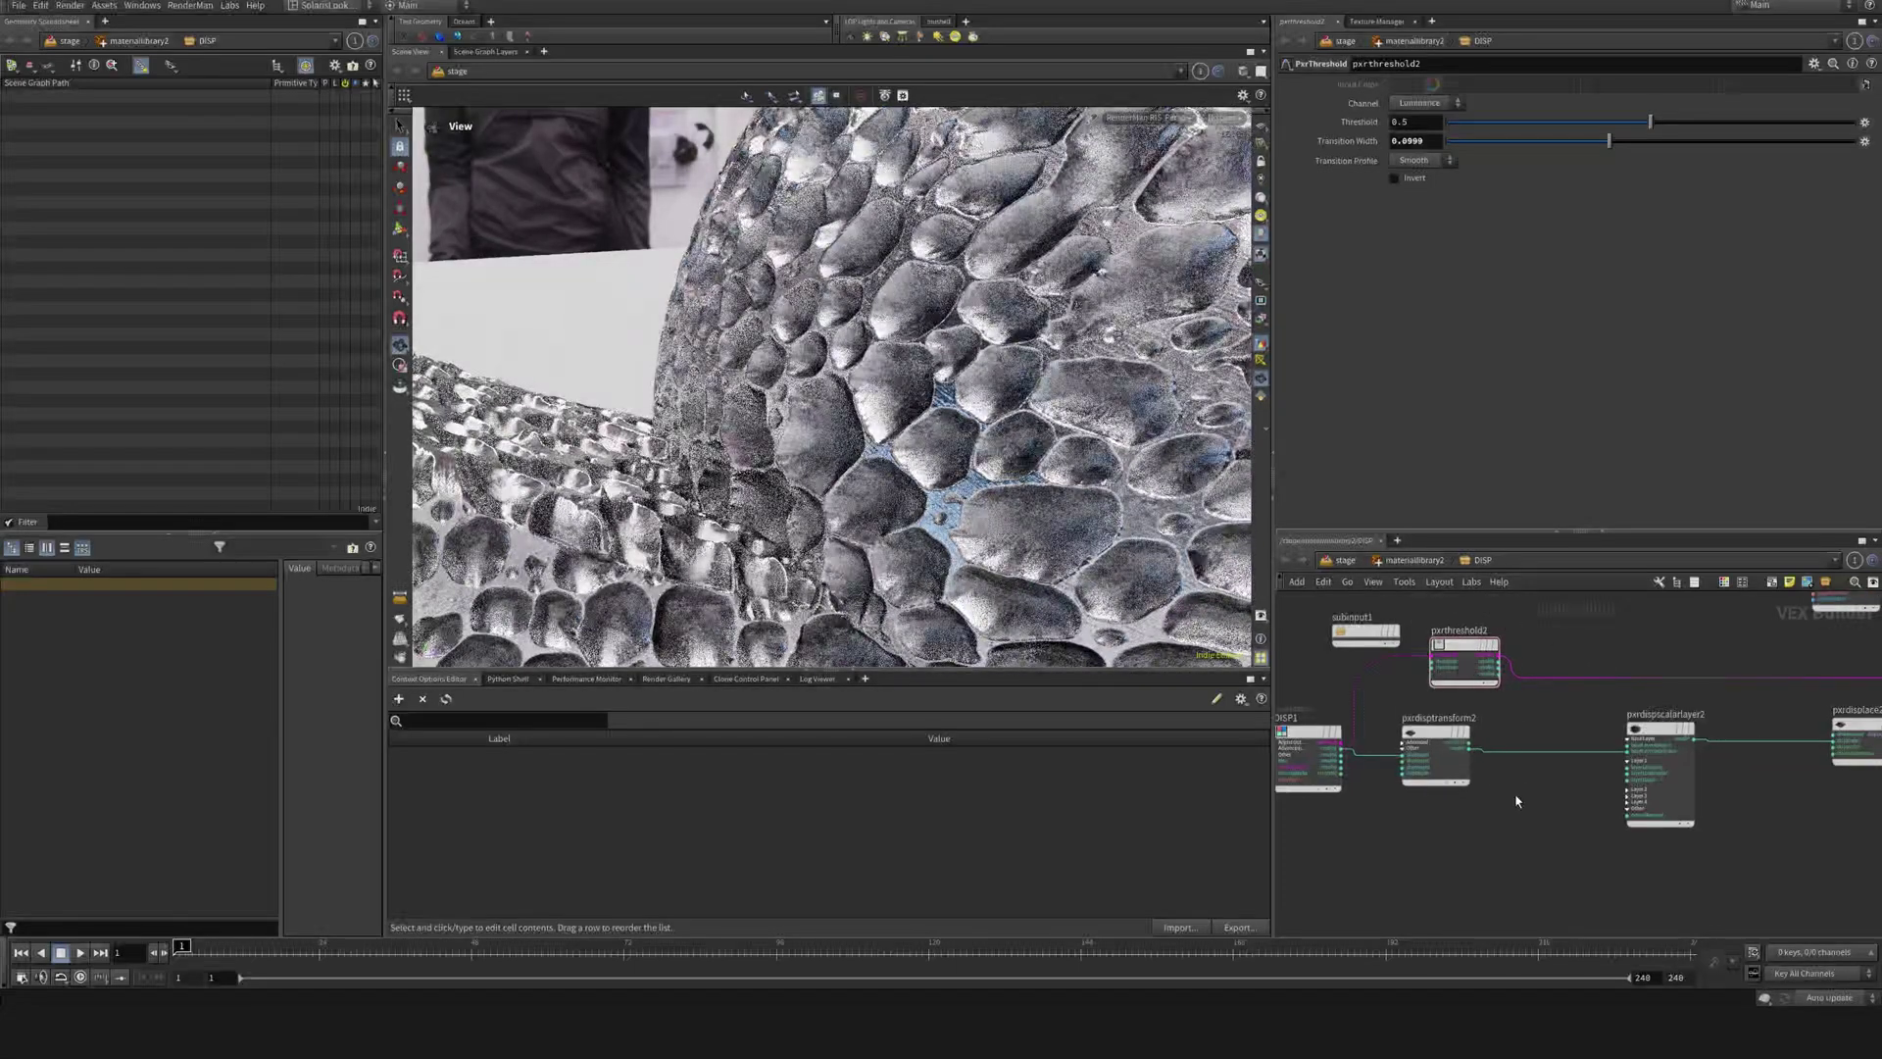
key("Tab")
type("px")
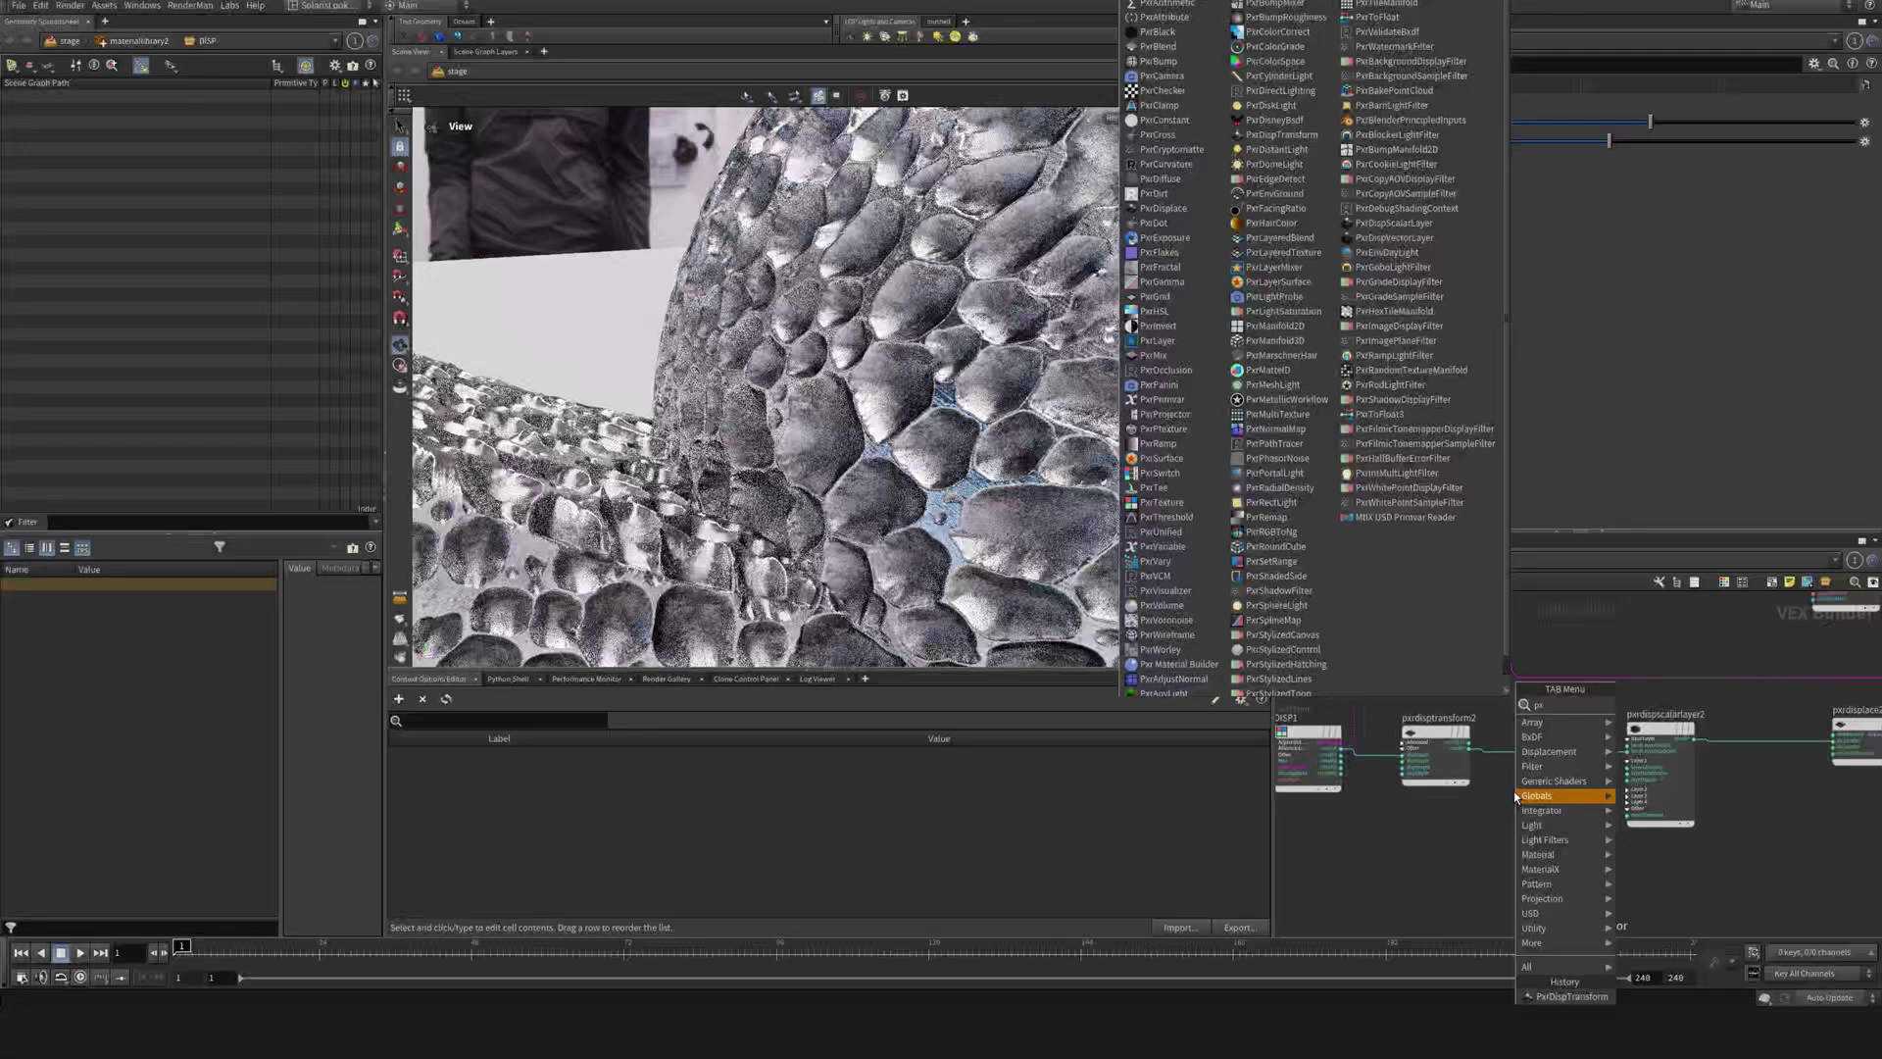
key("BackSpace")
key("BackSpace")
type("disp")
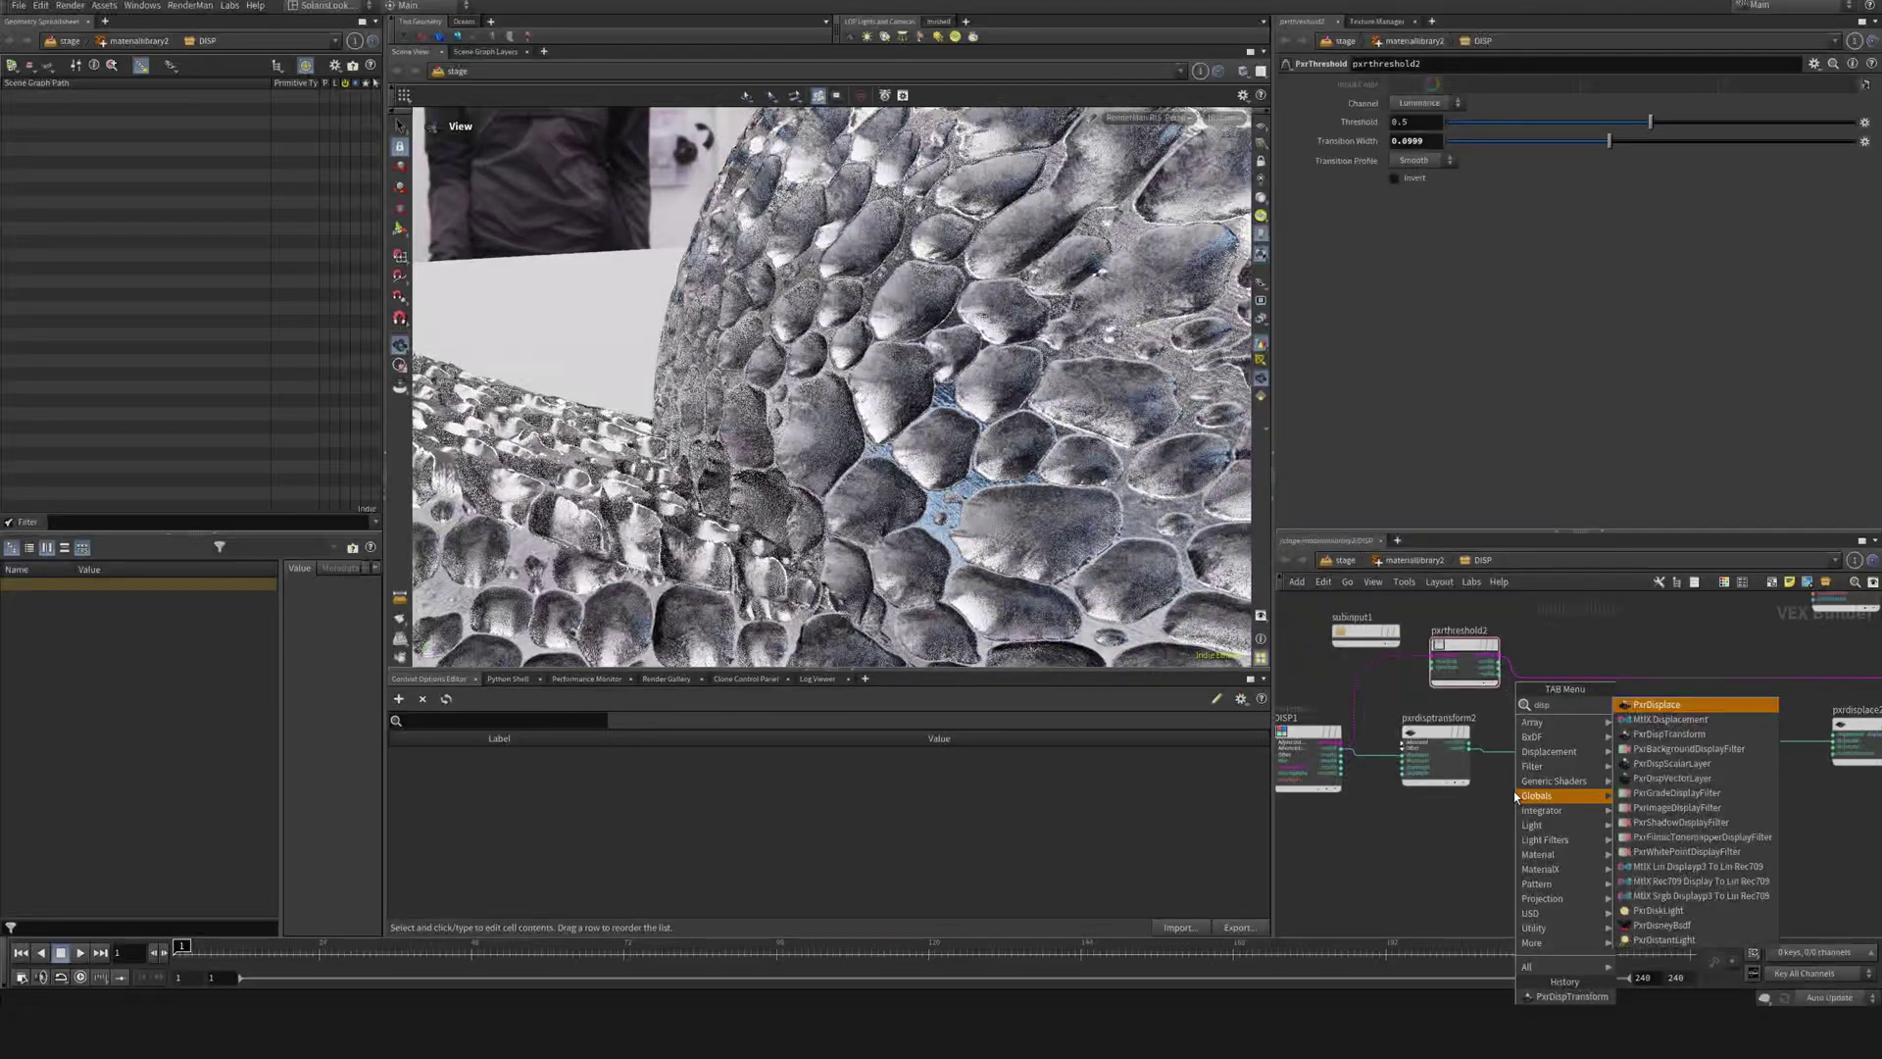
key("Down")
key("Down")
key("Return")
left_click(1533, 819)
- Connect pxrthreshold2's output to pxrdisptransform3's dispScalar, and pxrdisptransform3's resultF to the Base Layer Scalar input of pxrdispscalarlayer2
scroll(1545, 827, "up", 2)
left_click(1475, 814)
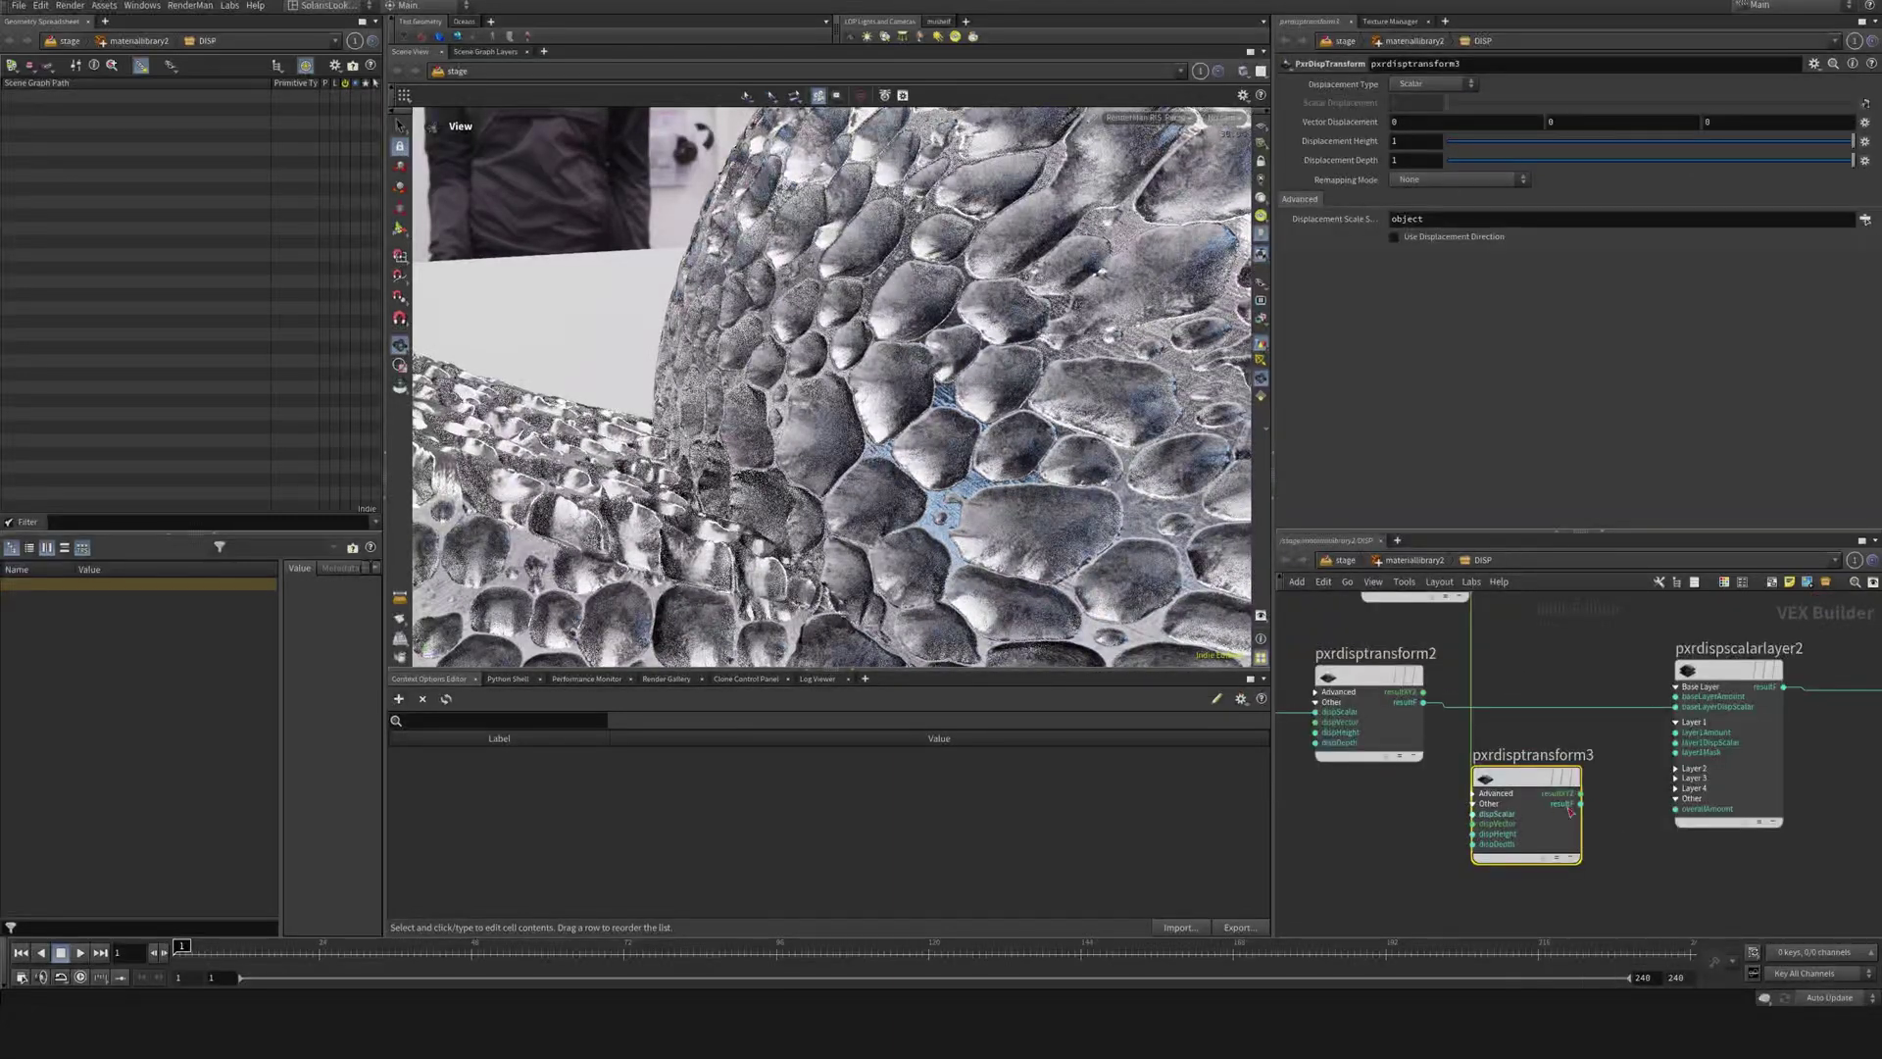
left_click(1580, 804)
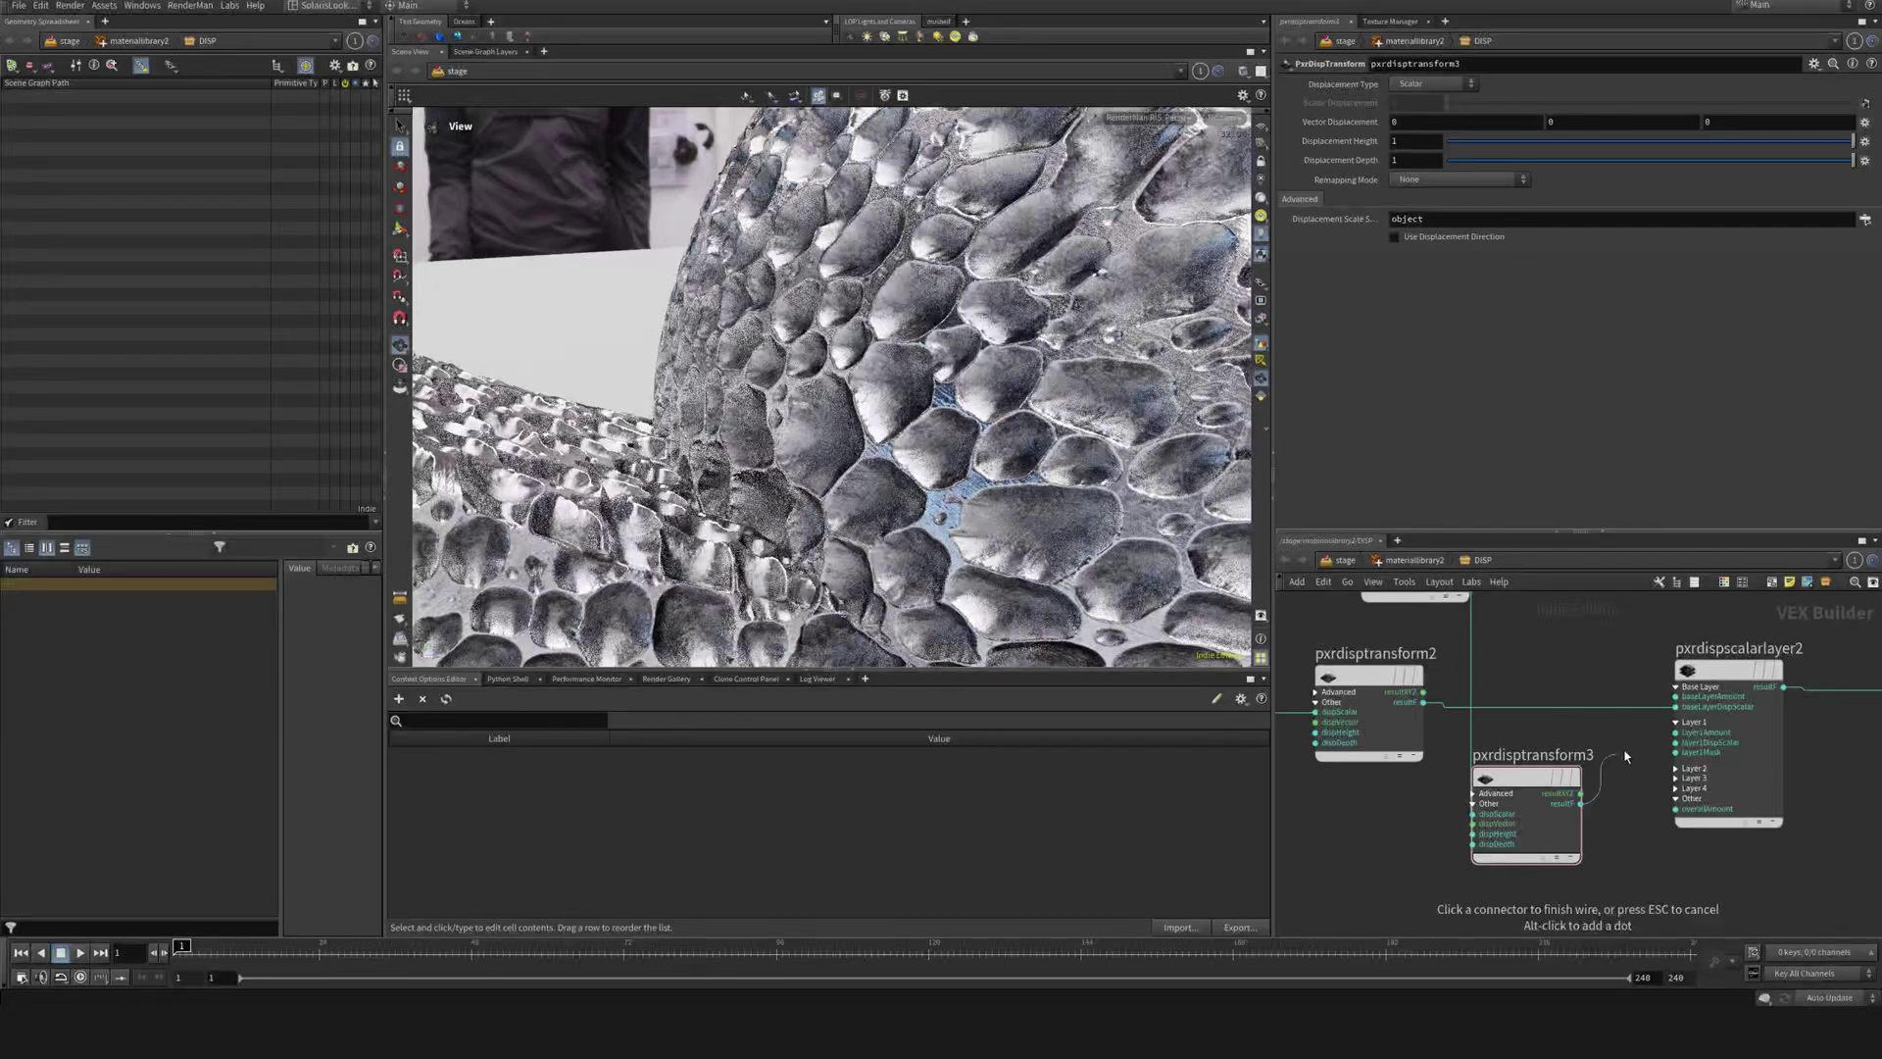
left_click(1675, 706)
left_click_drag(1526, 778, 1552, 772)
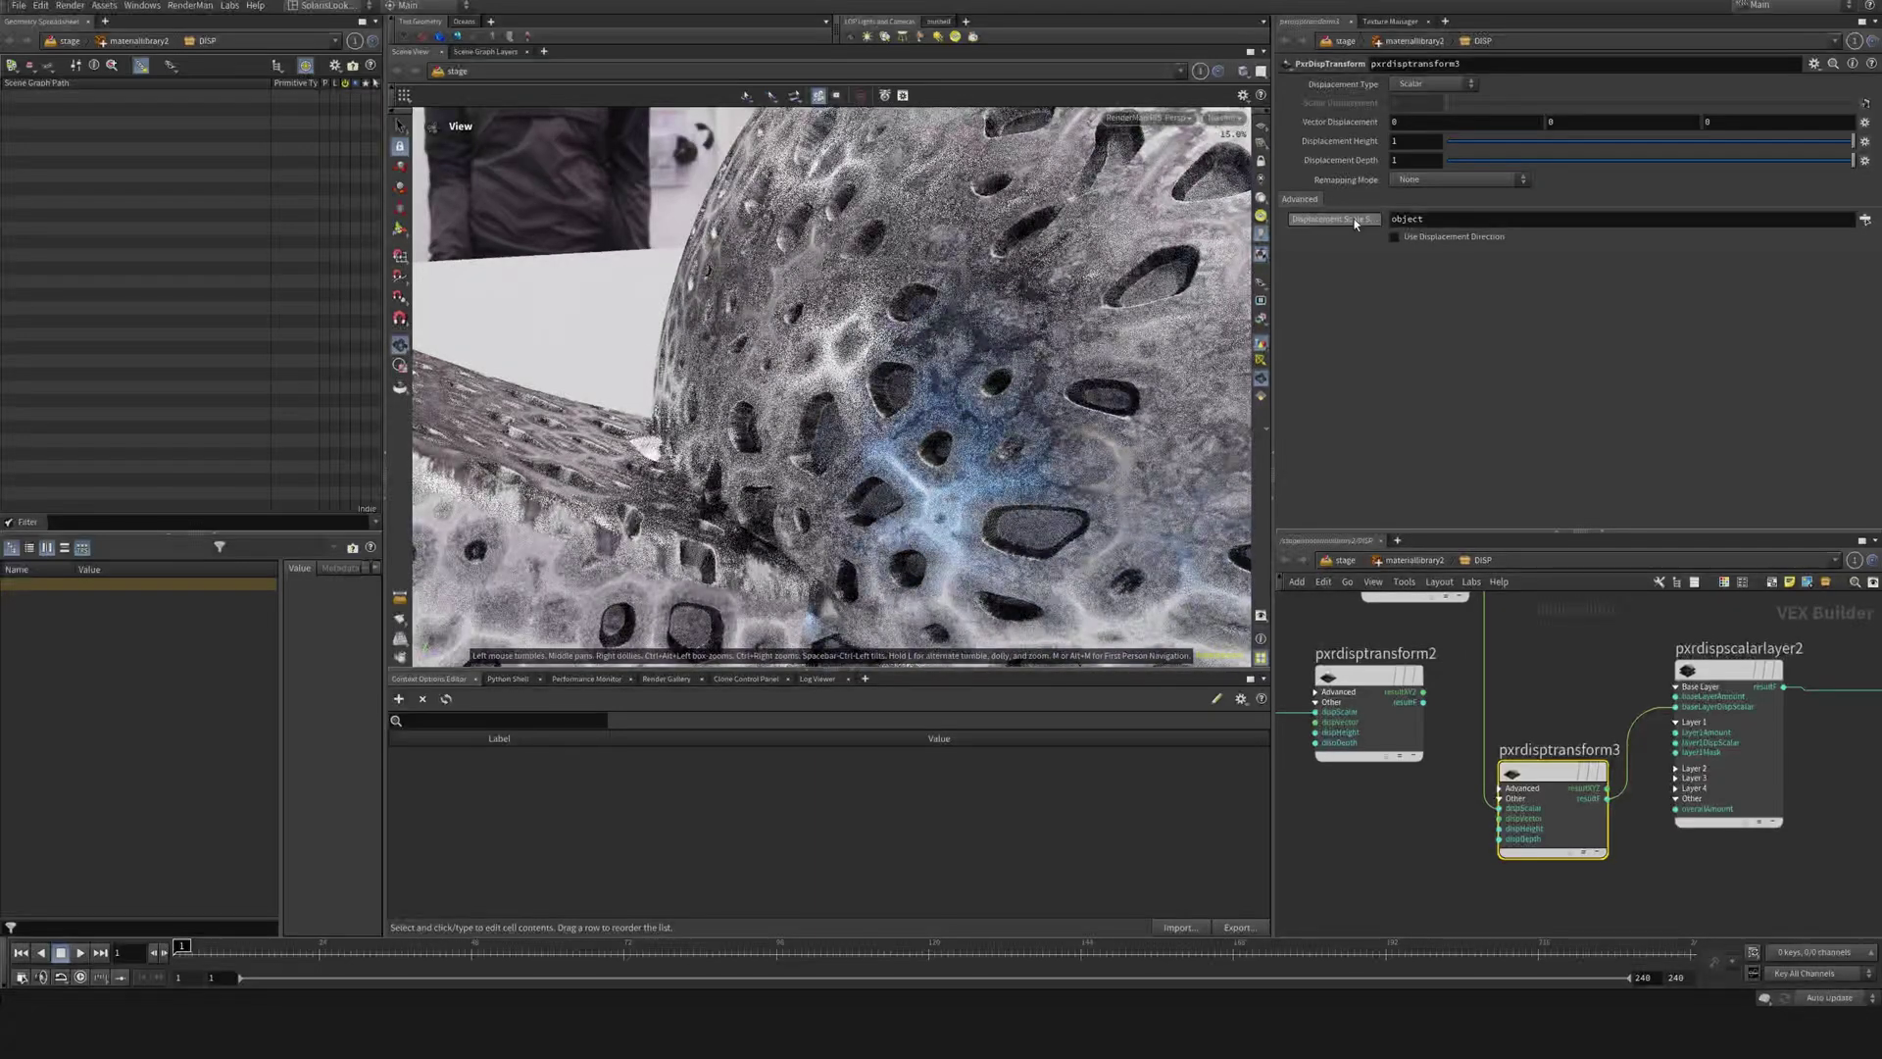
- Set the Remapping Mode of pxrdisptransform3 to Centered with a Displacement Center of 0
left_click(1443, 180)
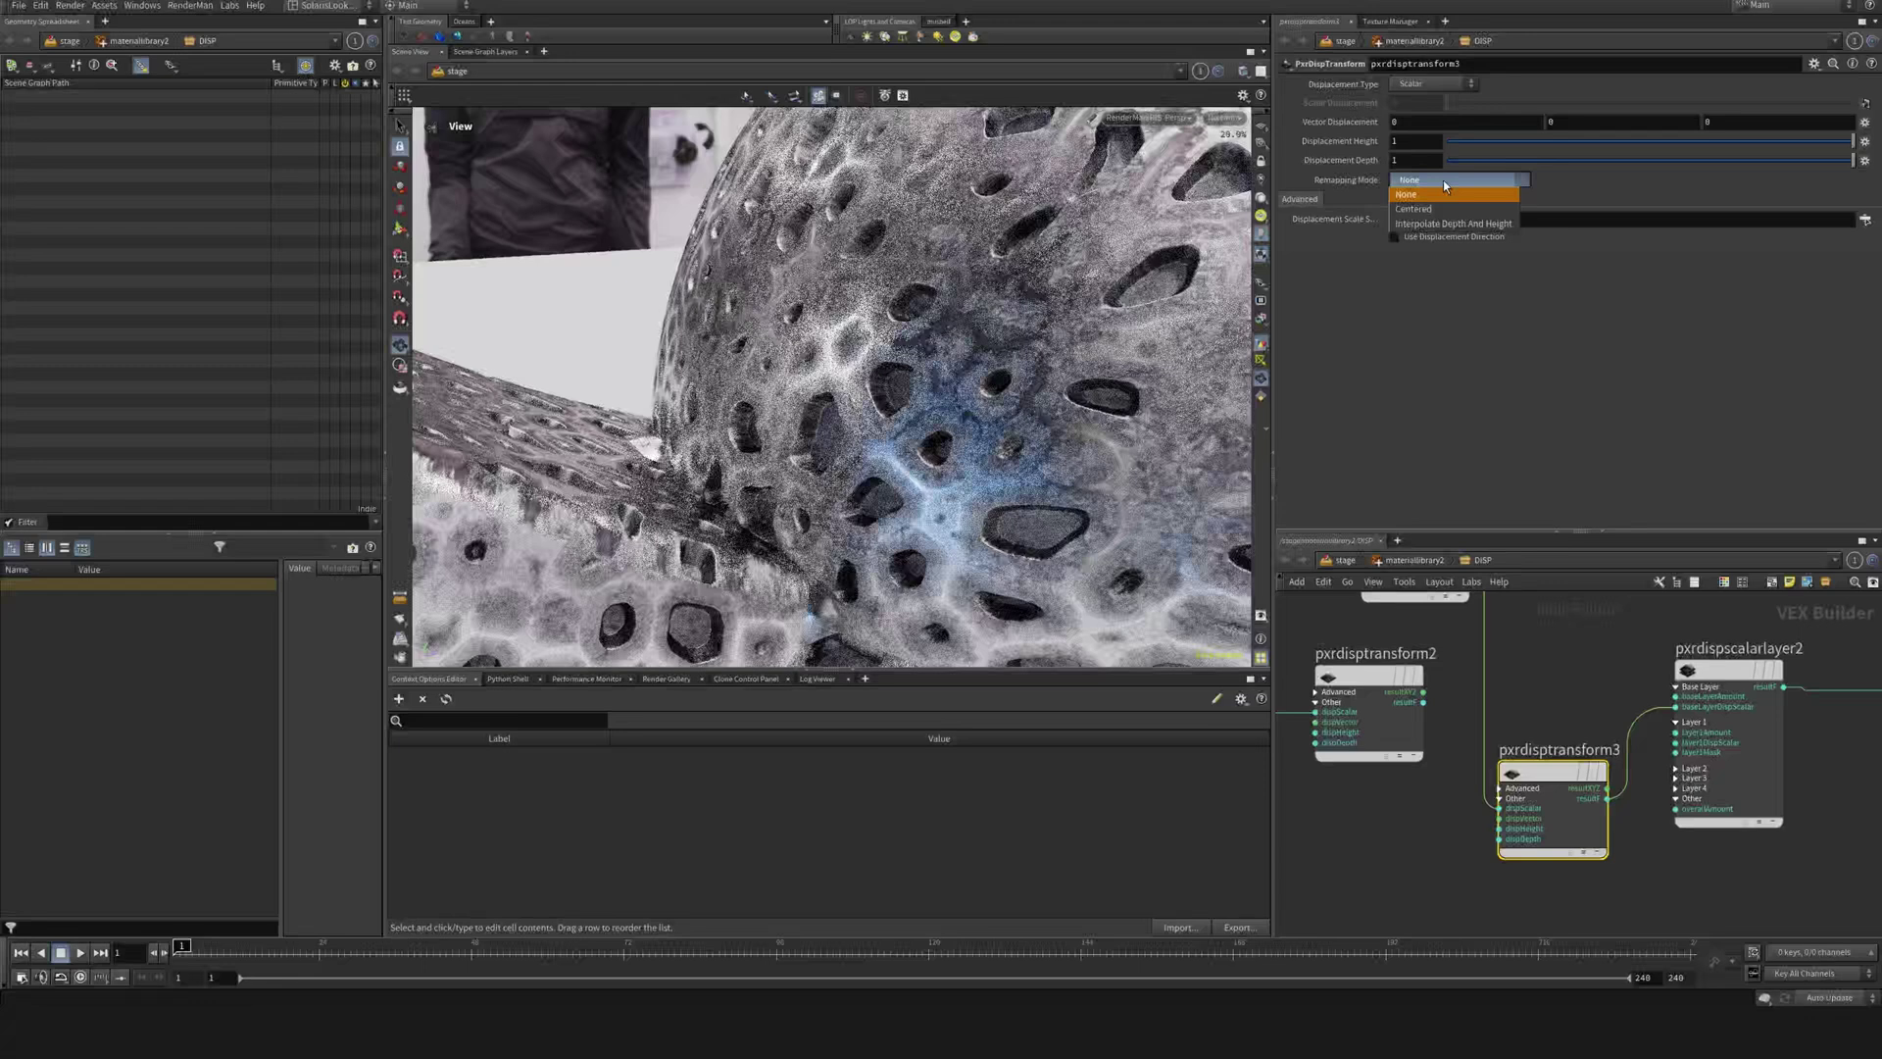
left_click(1434, 210)
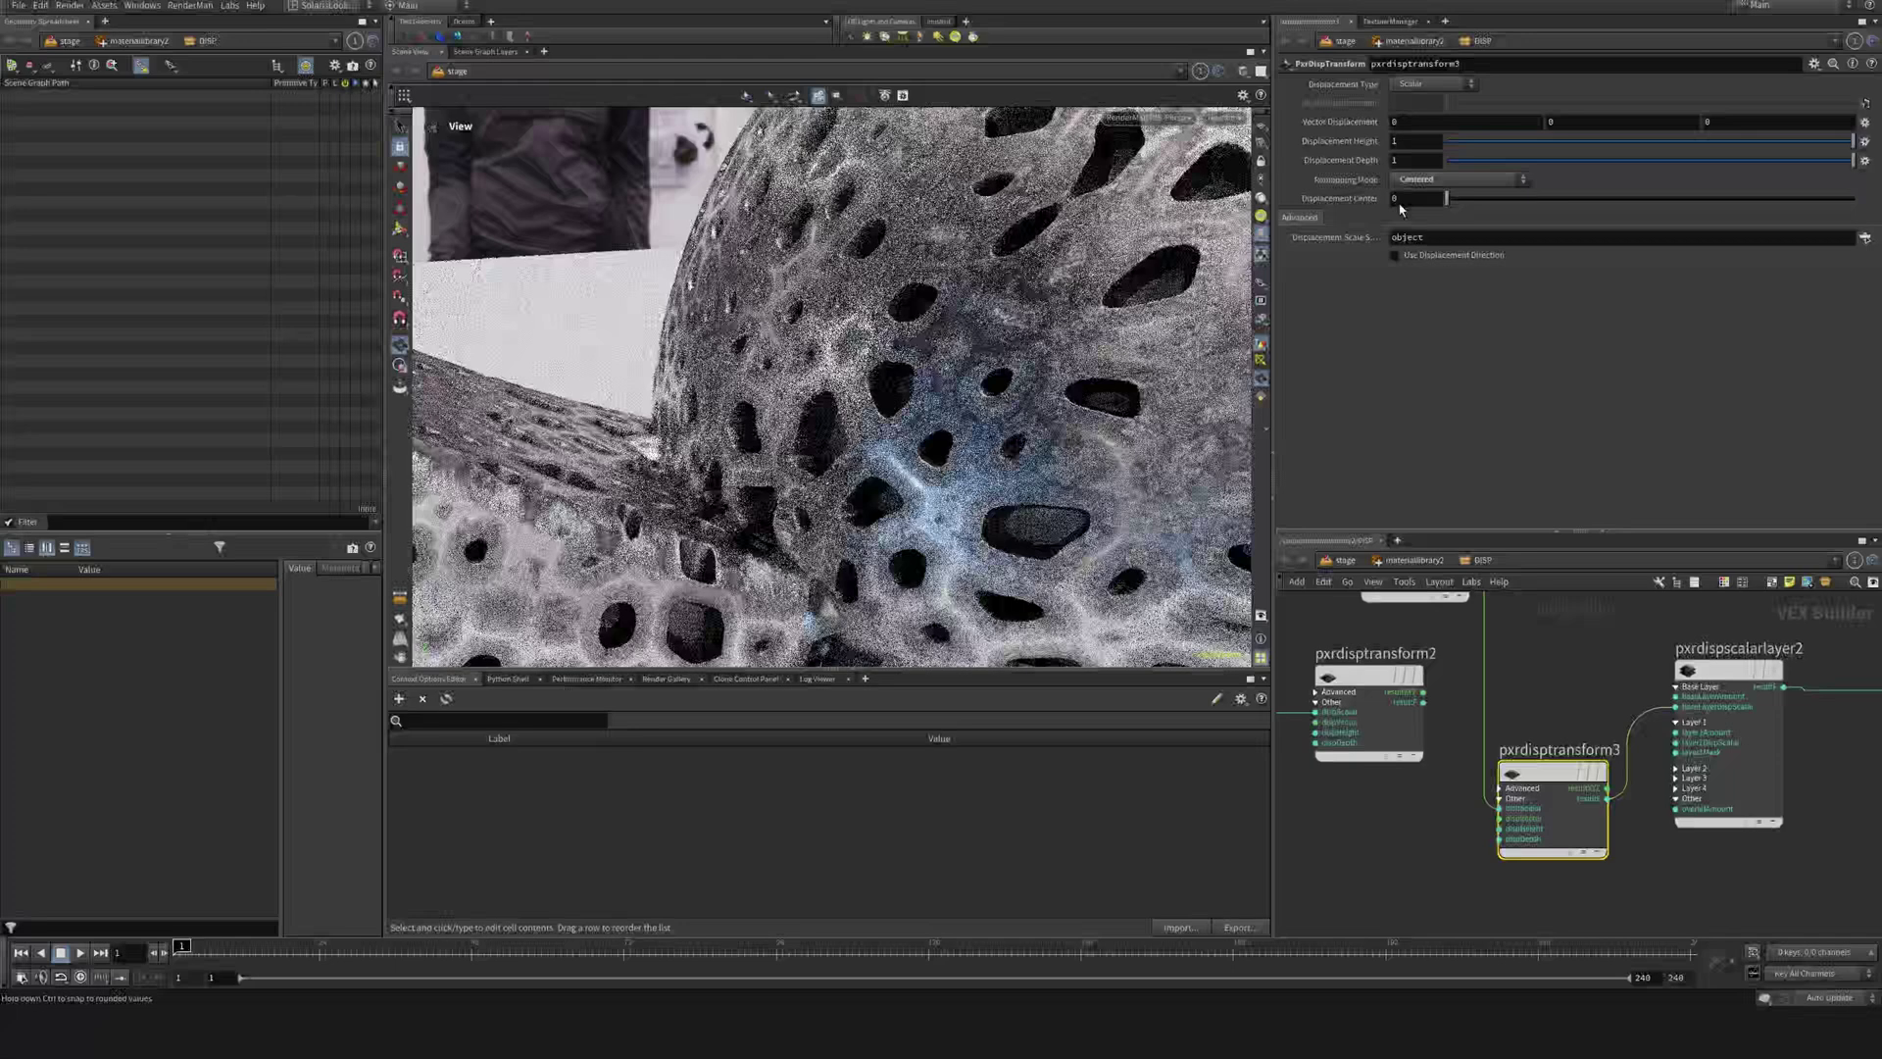
left_click_drag(1648, 199, 1853, 199)
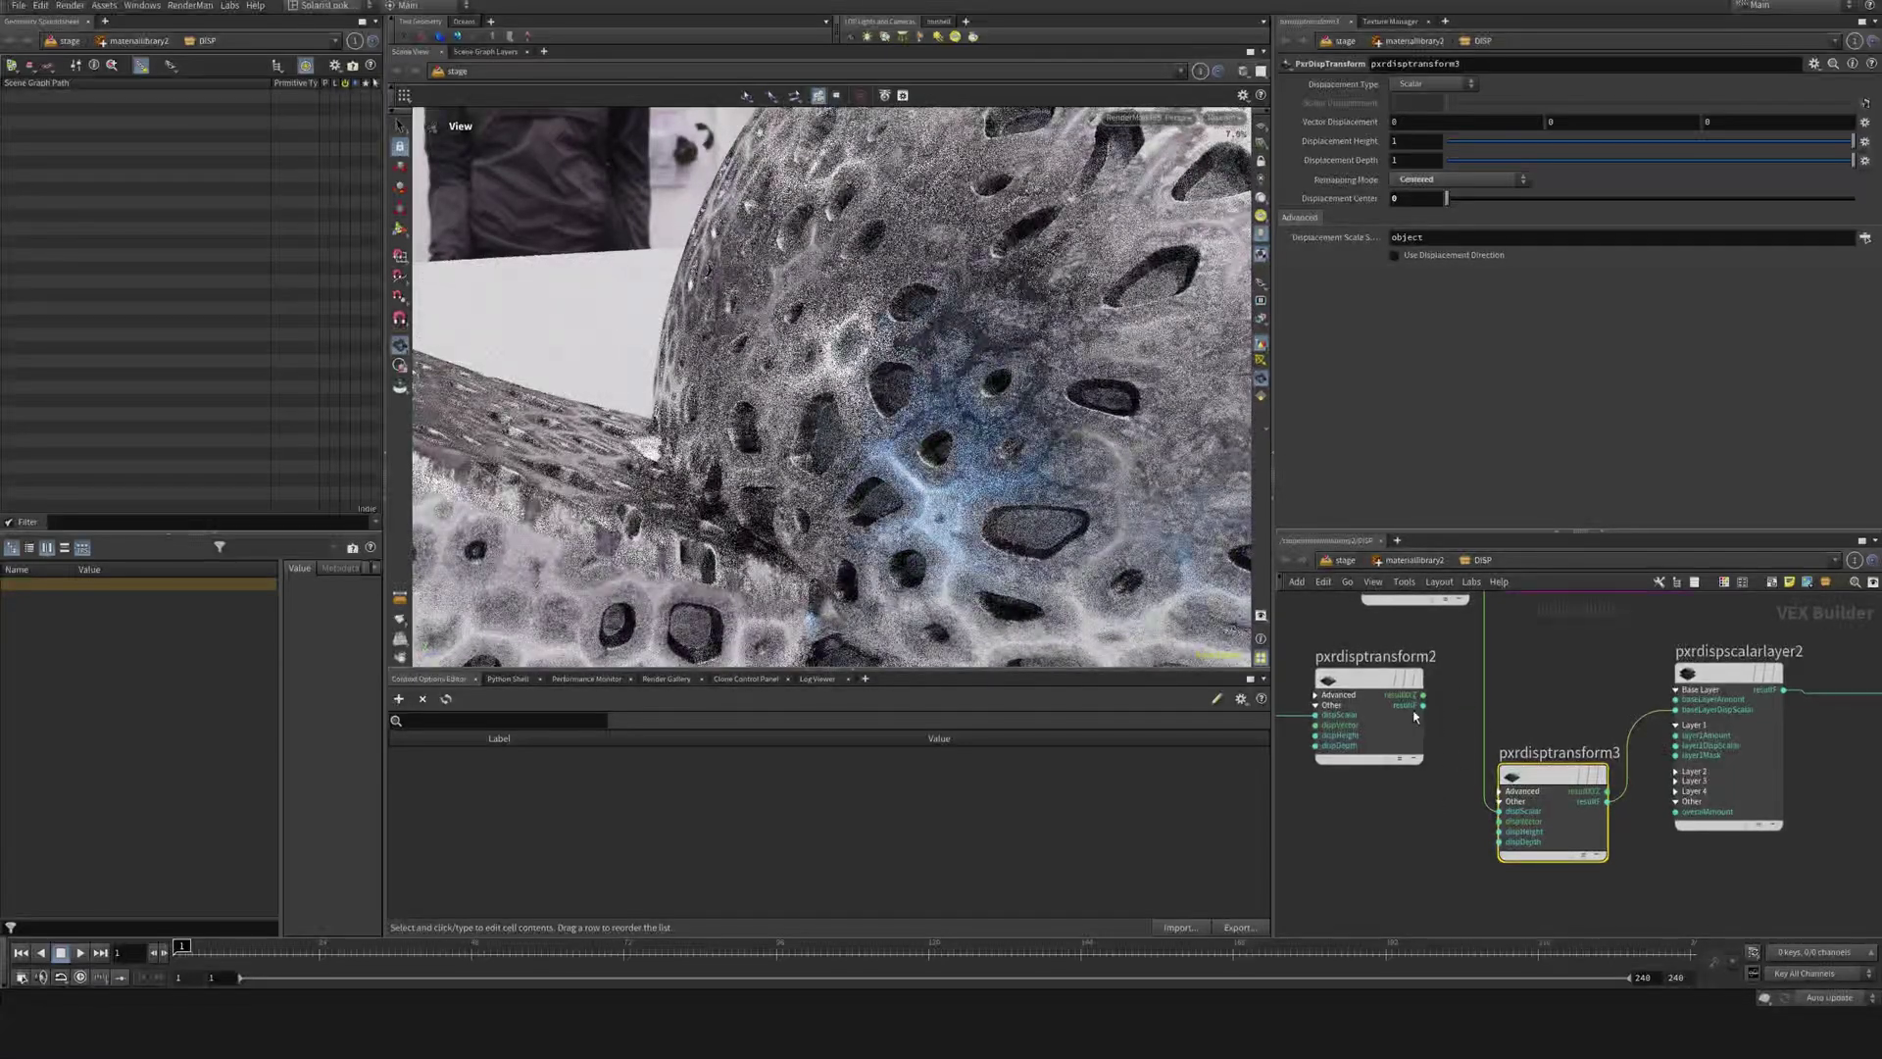
- Connect pxrdisptransform2's resultF to the Base Layer Scalar of pxrdispscalarlayer2 and pxrdisptransform3's resultF to its Layer 1 Scalar
left_click_drag(1429, 709, 1677, 709)
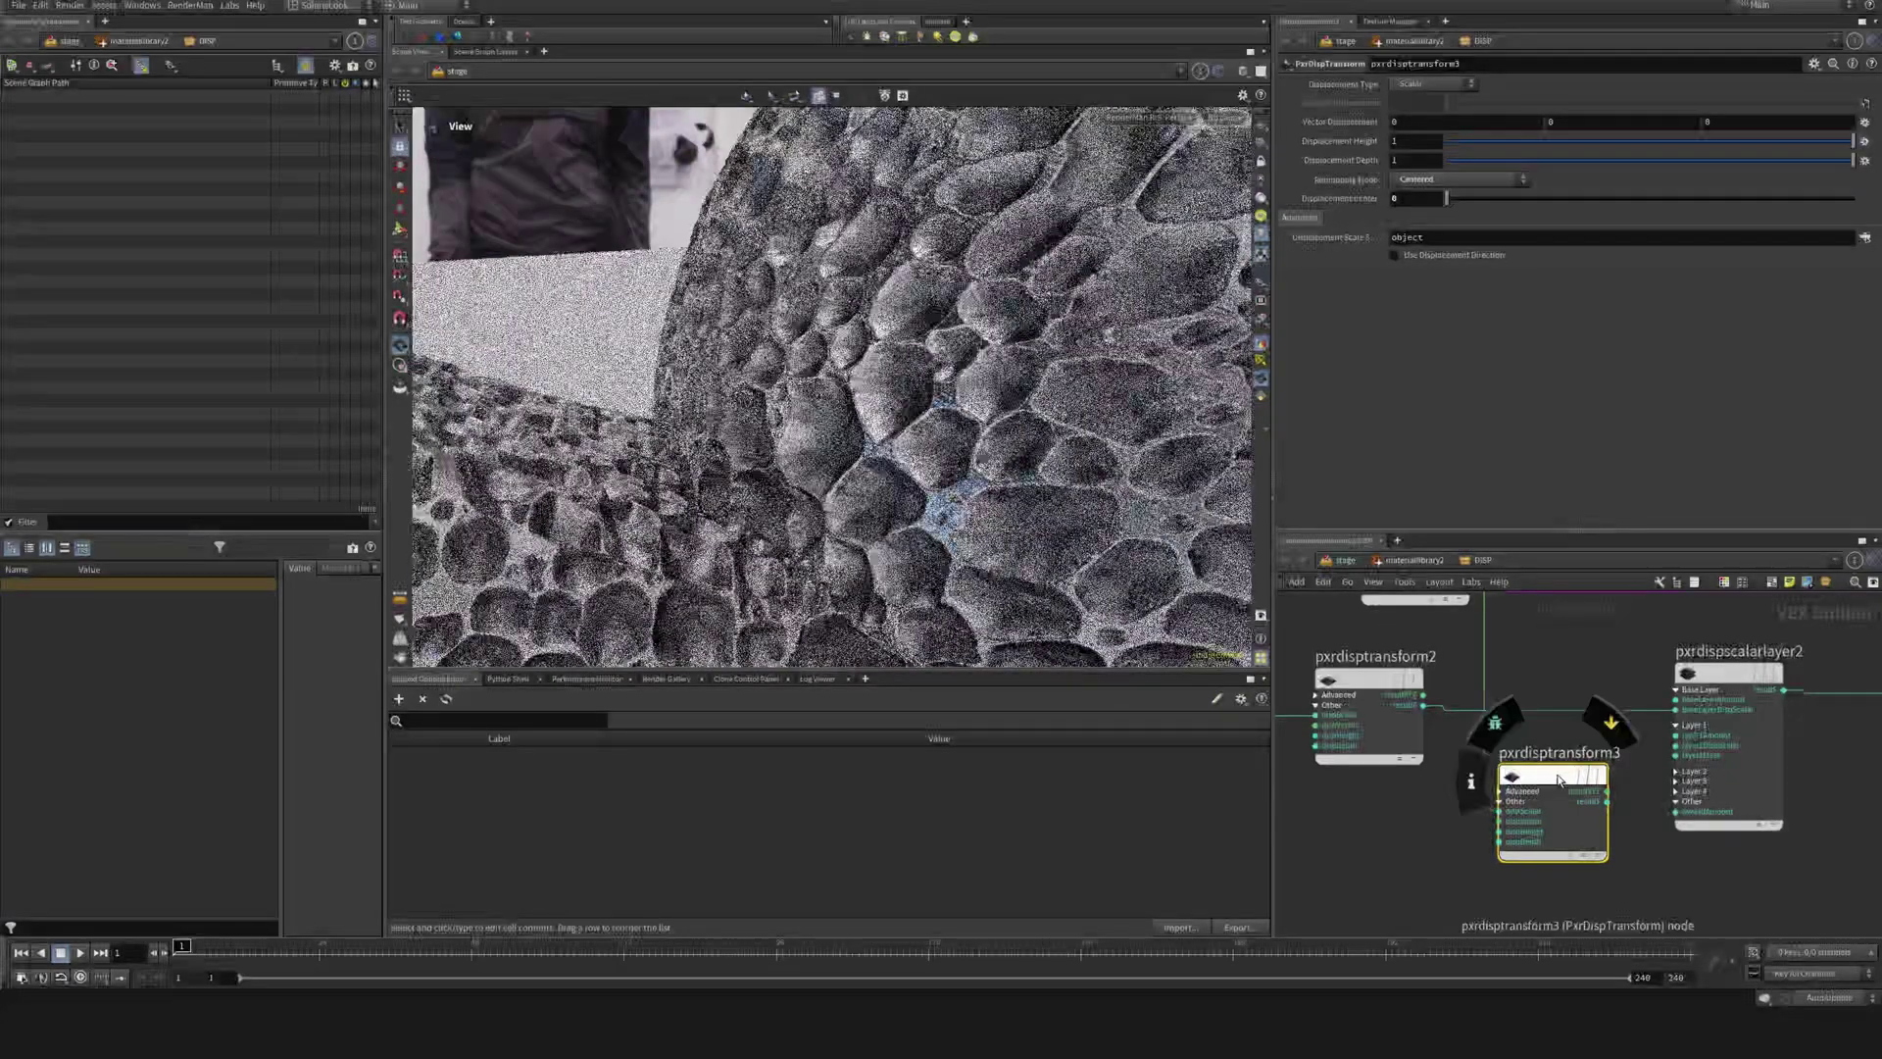
left_click_drag(1558, 779, 1546, 779)
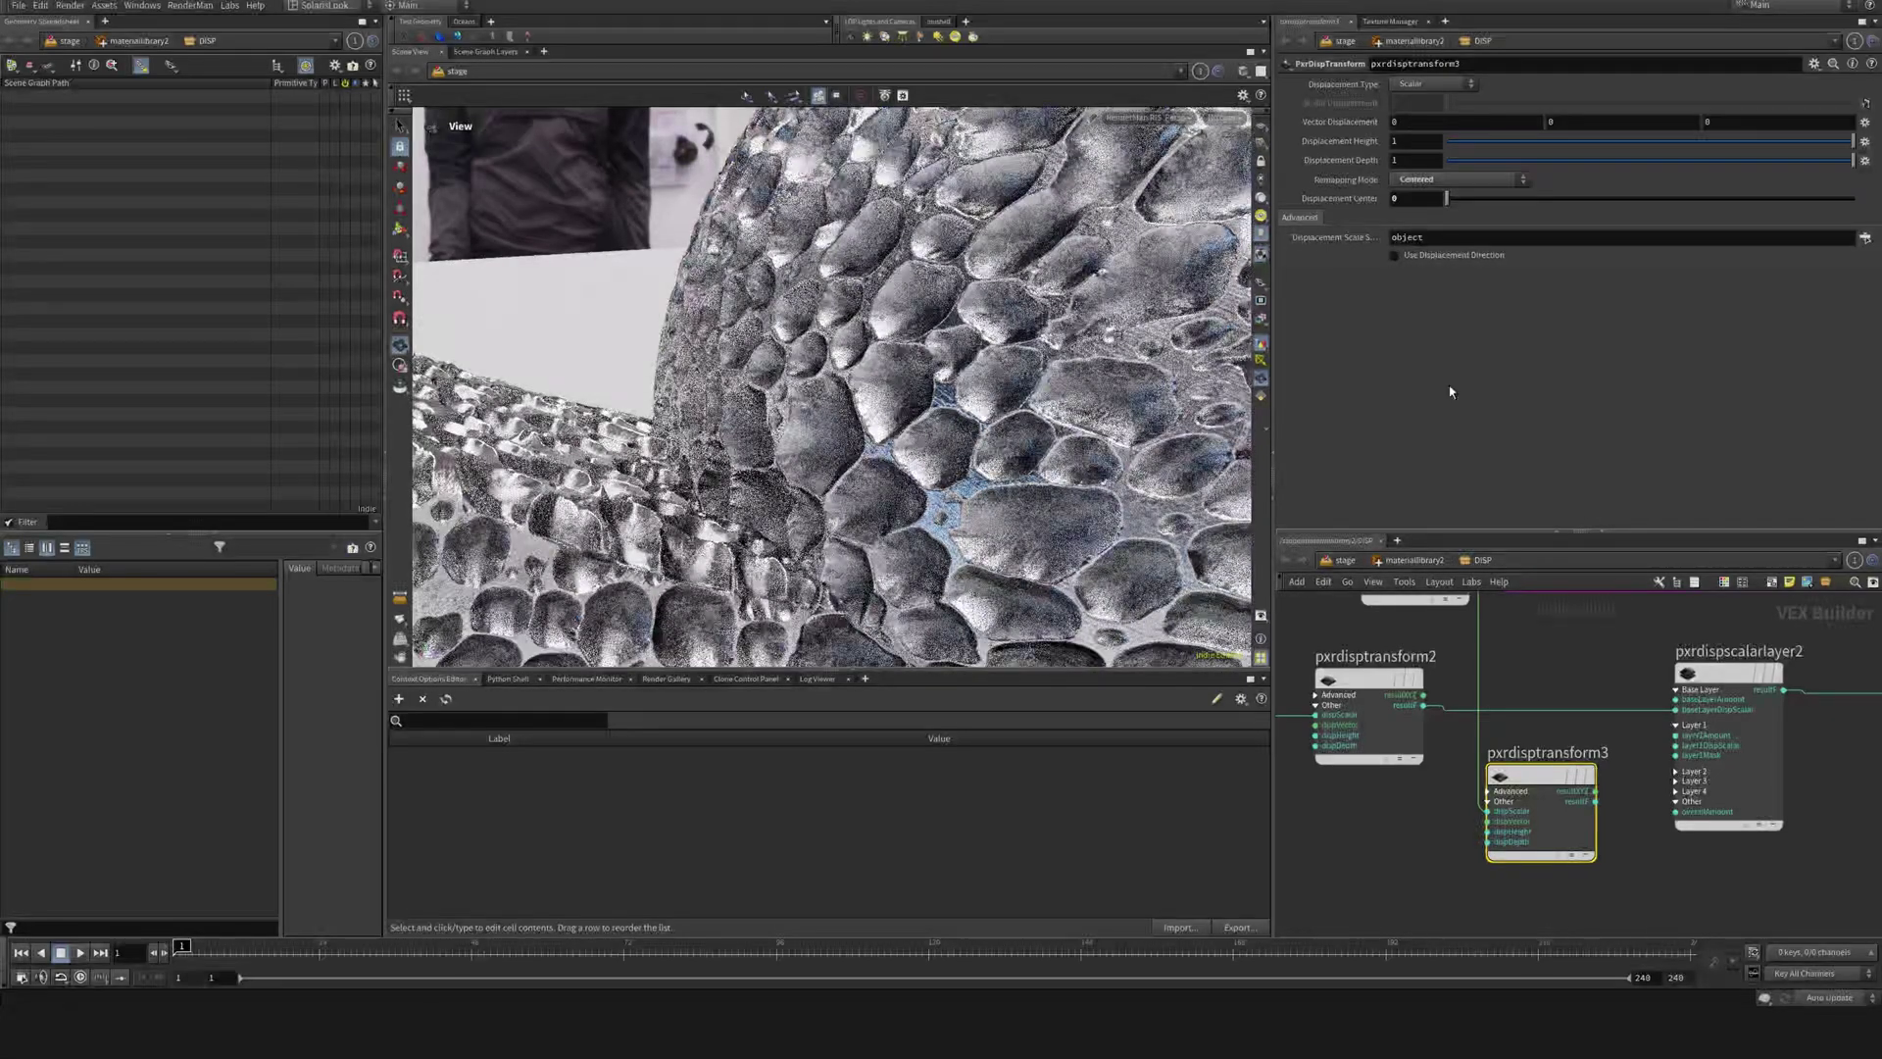
left_click_drag(1520, 799, 1515, 799)
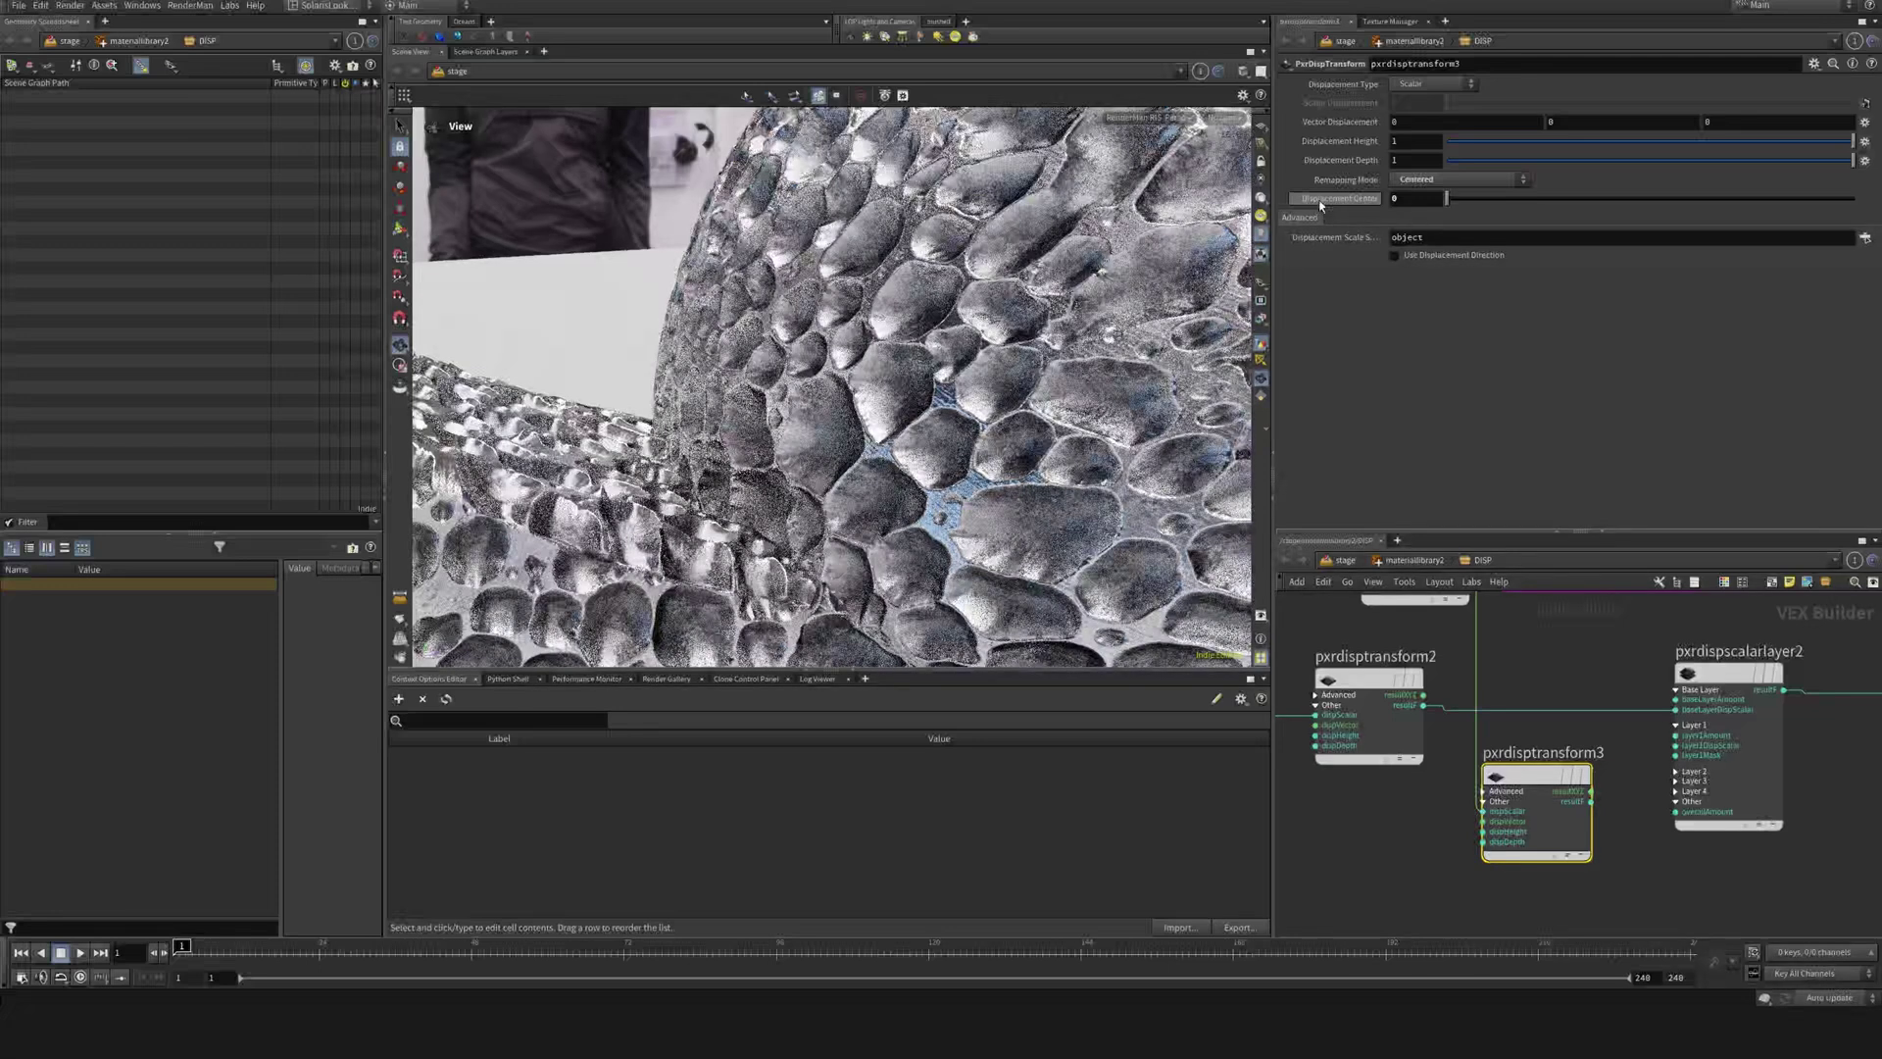
left_click(1591, 801)
left_click(1658, 754)
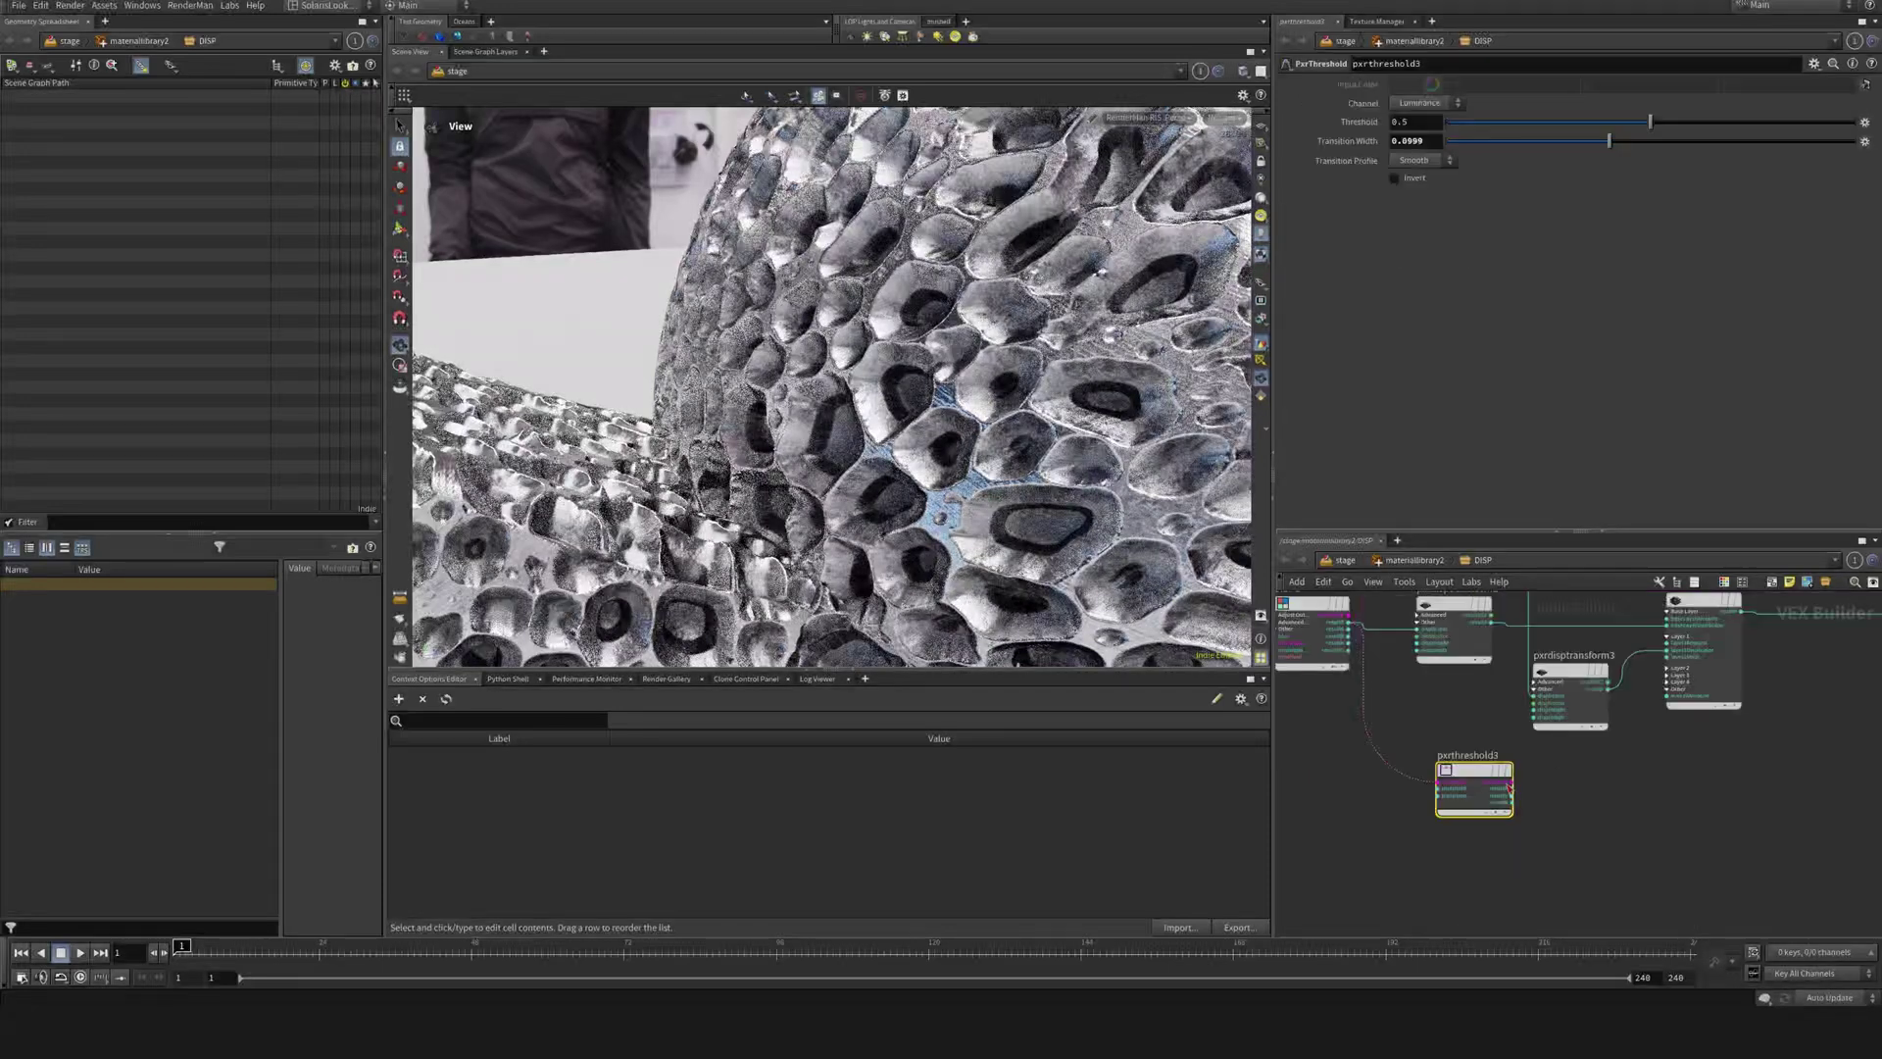
- Duplicate pxrdisptransform3 beside pxrthreshold3 and connect pxrthreshold3's output to the copy's dispScalar
left_click_drag(1471, 772, 1471, 781)
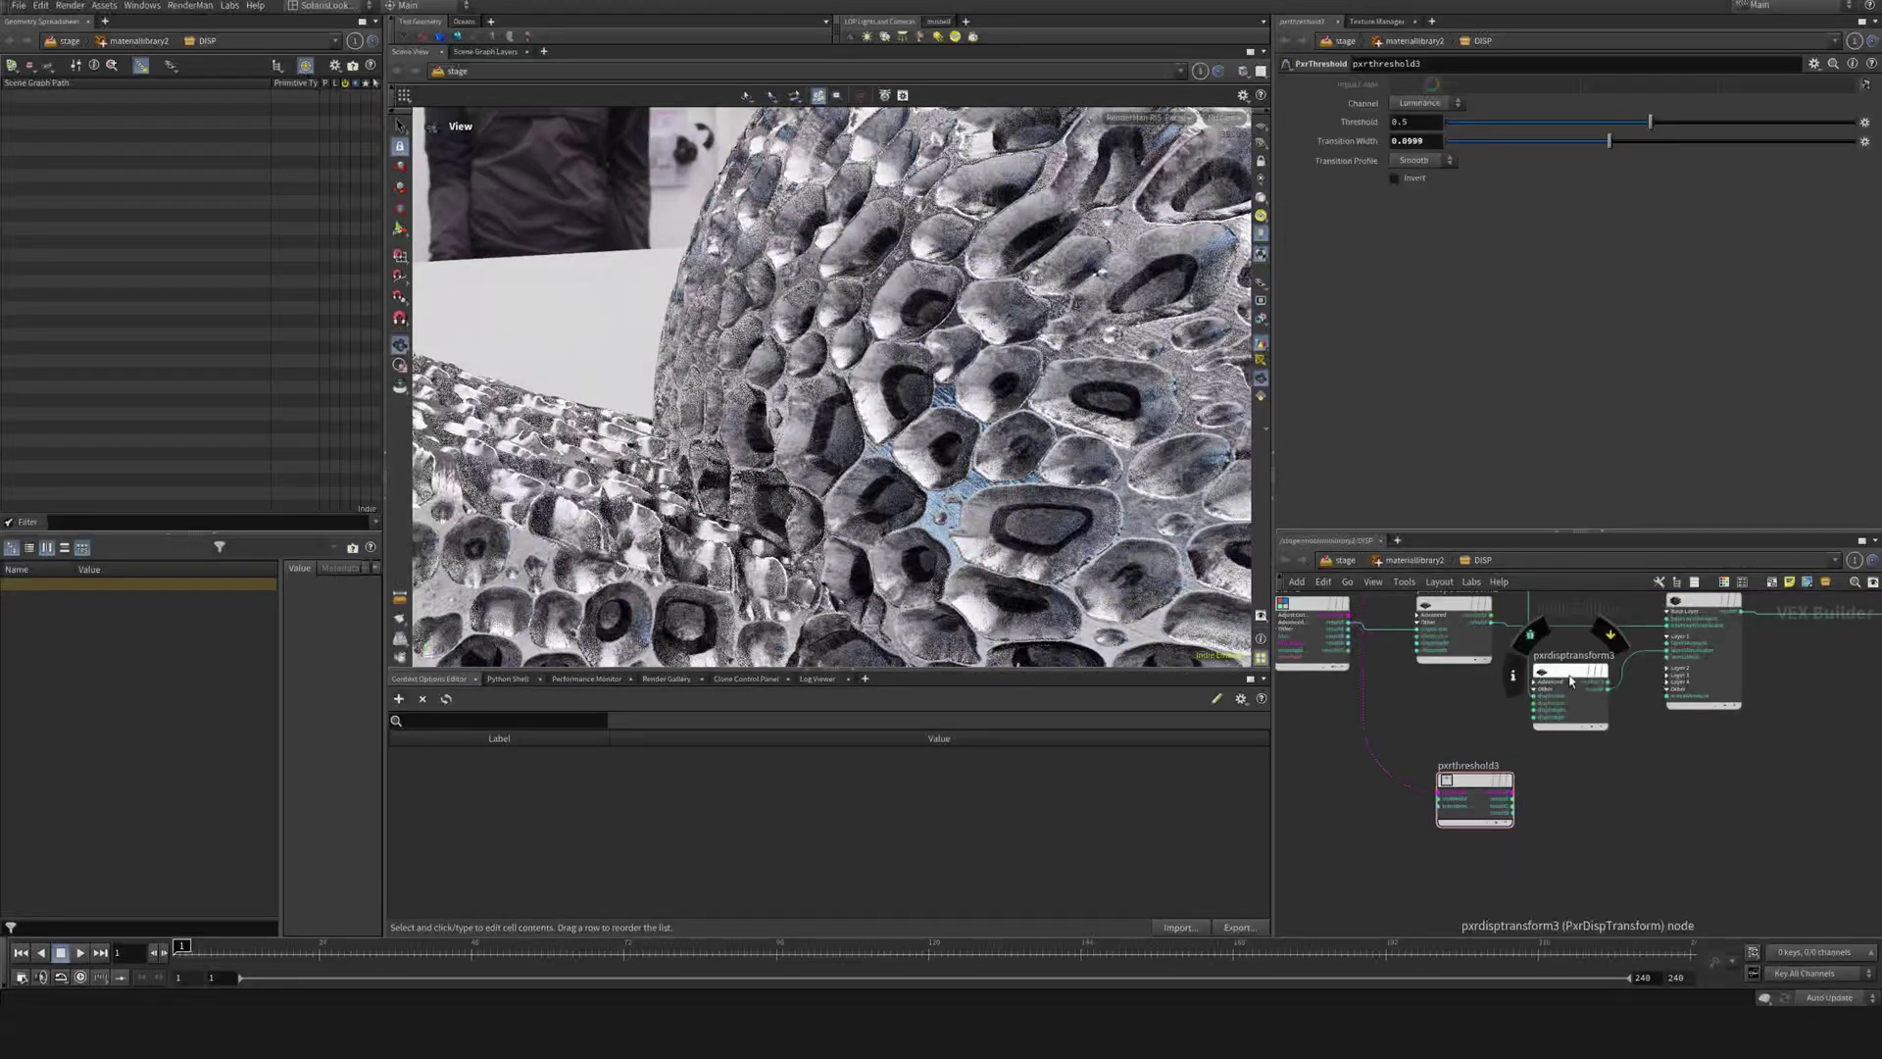
left_click_drag(1569, 679, 1580, 790, "alt")
scroll(1516, 839, "up", 2)
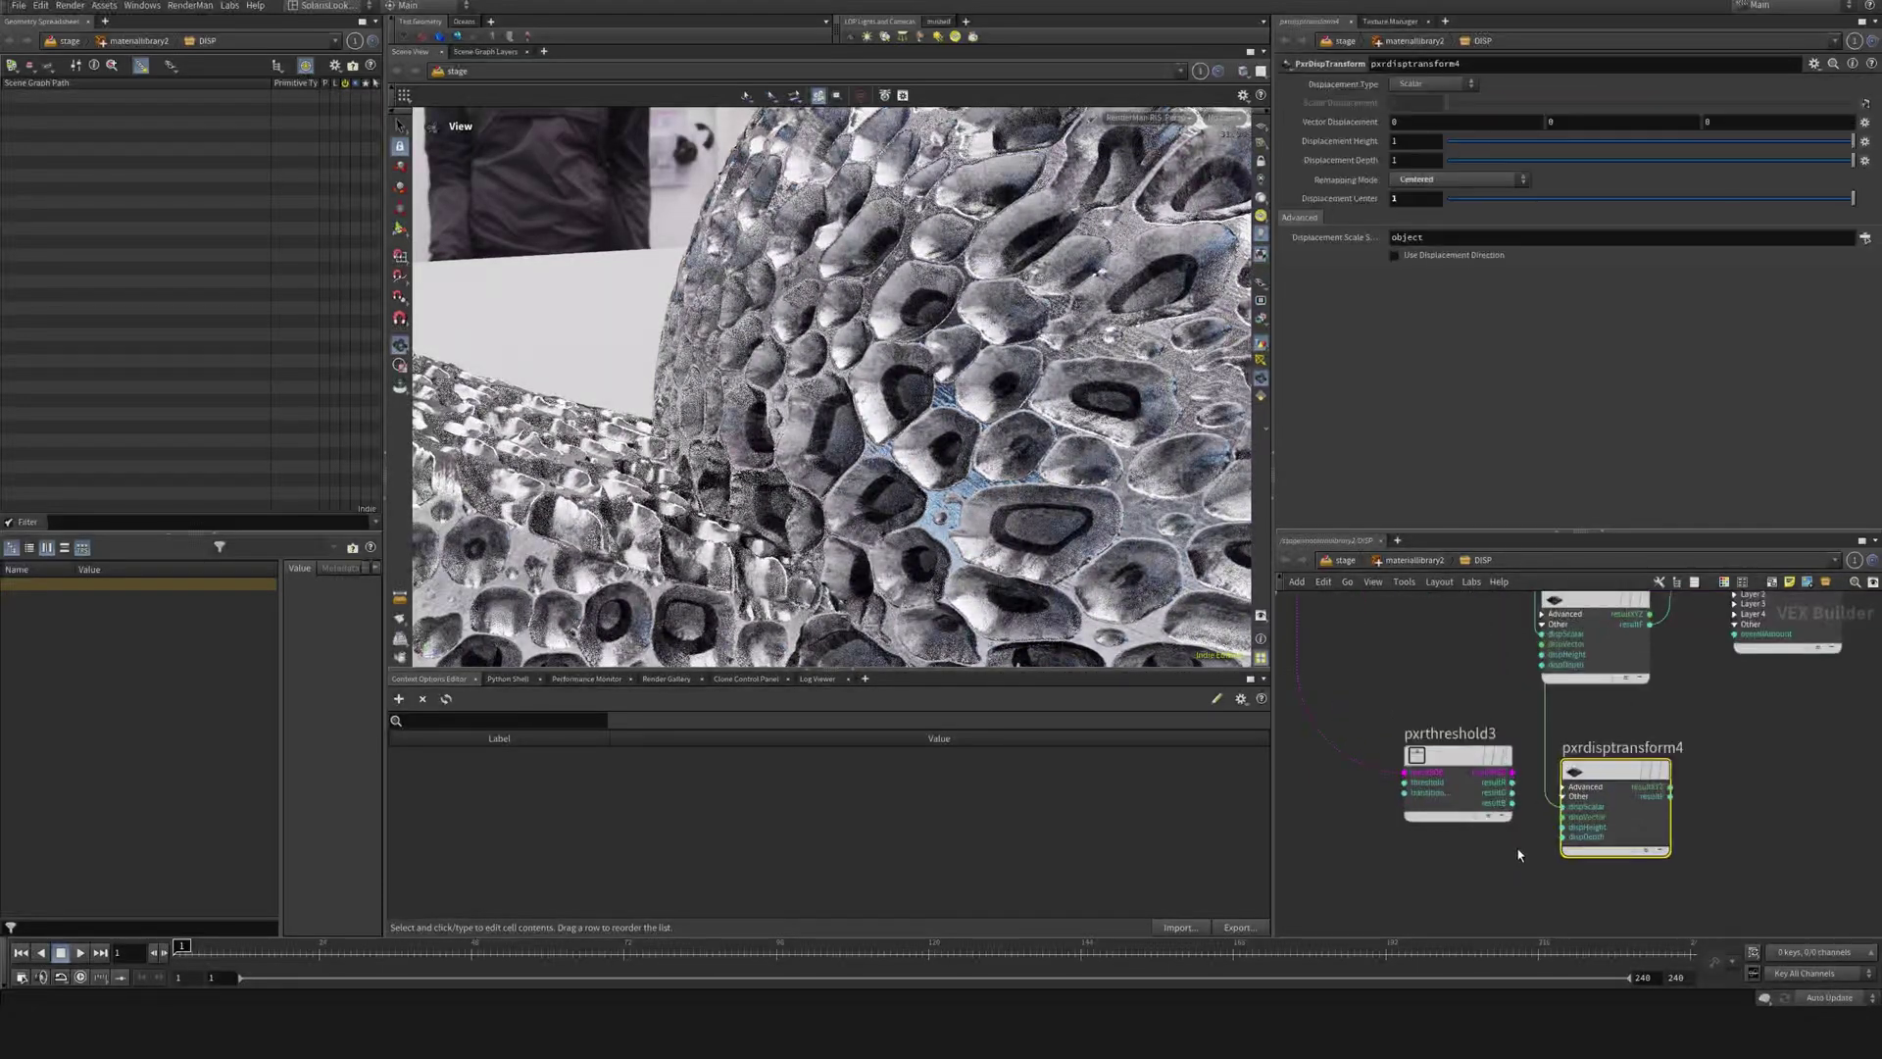
left_click(1507, 782)
- Preview pxrthreshold3 by routing it through pxrconstant1 into suboutput1's bxdf input, and disable pxrdisplace2
scroll(1698, 761, "down", 4)
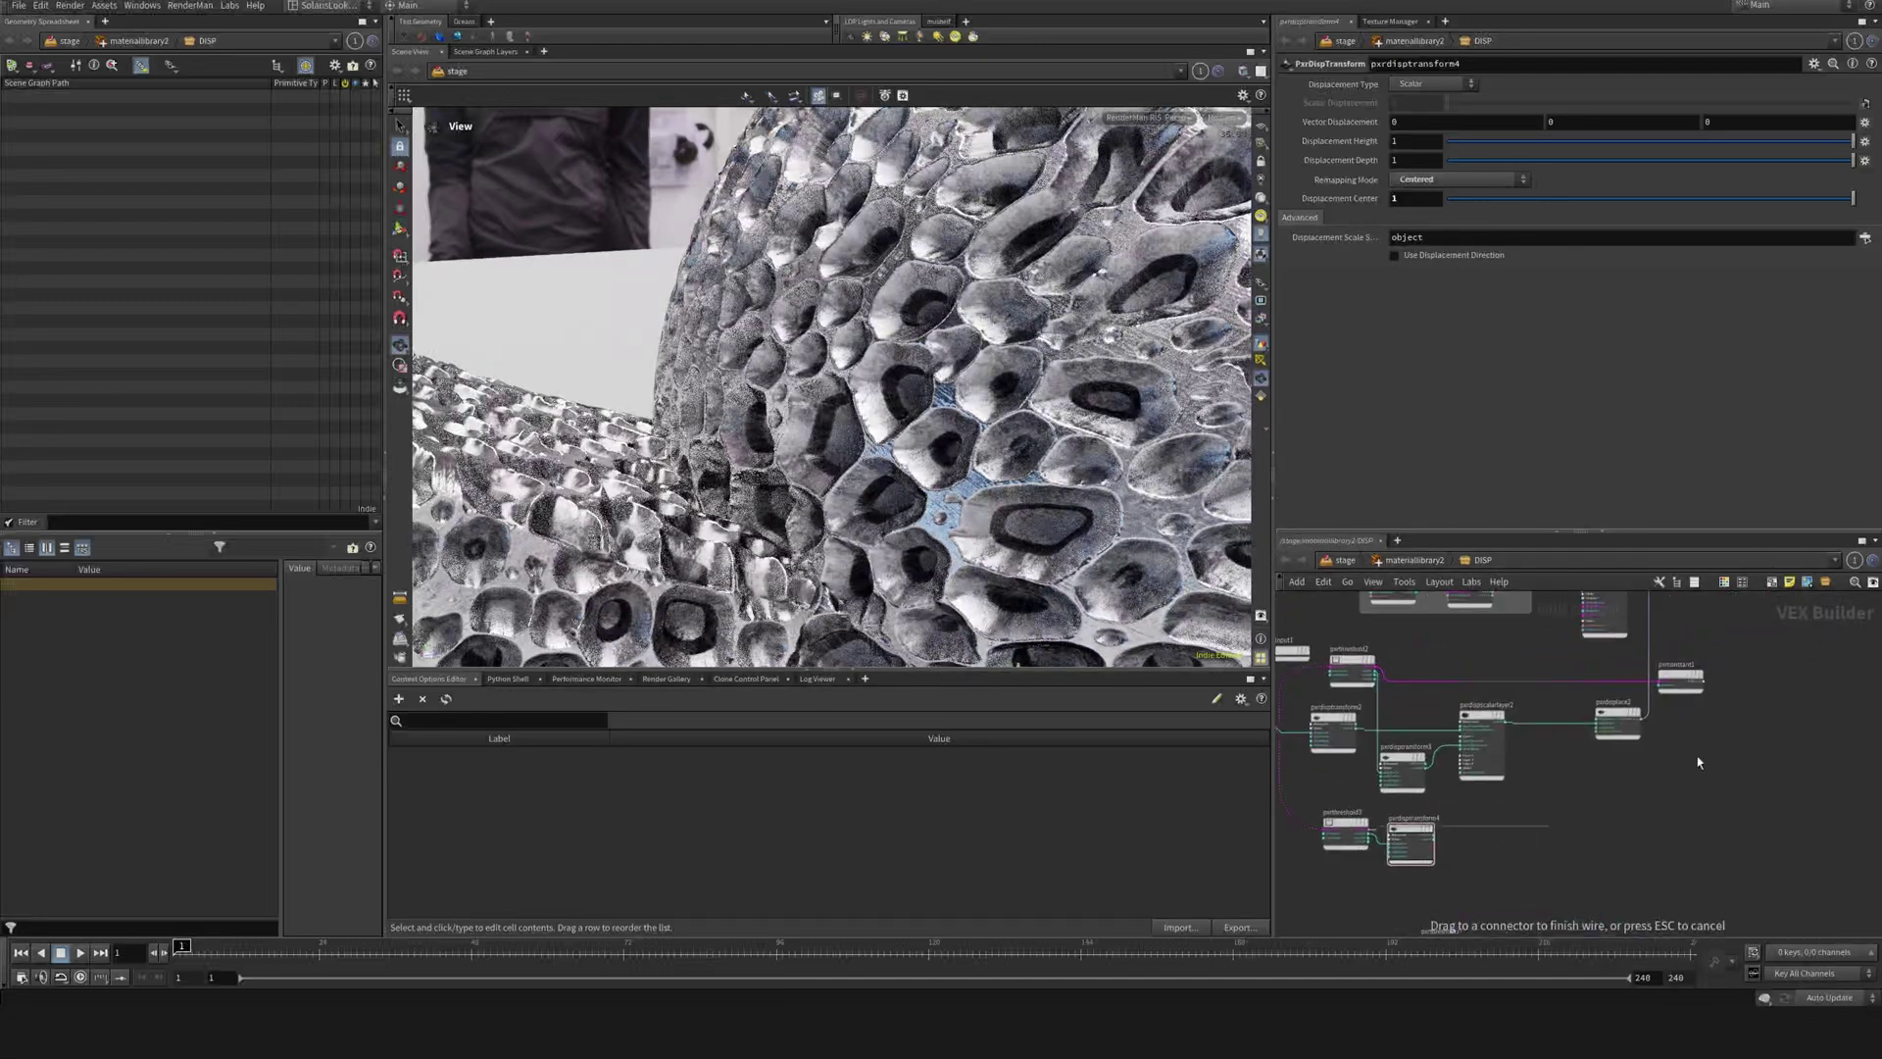
scroll(1698, 762, "up", 4)
left_click(1619, 619)
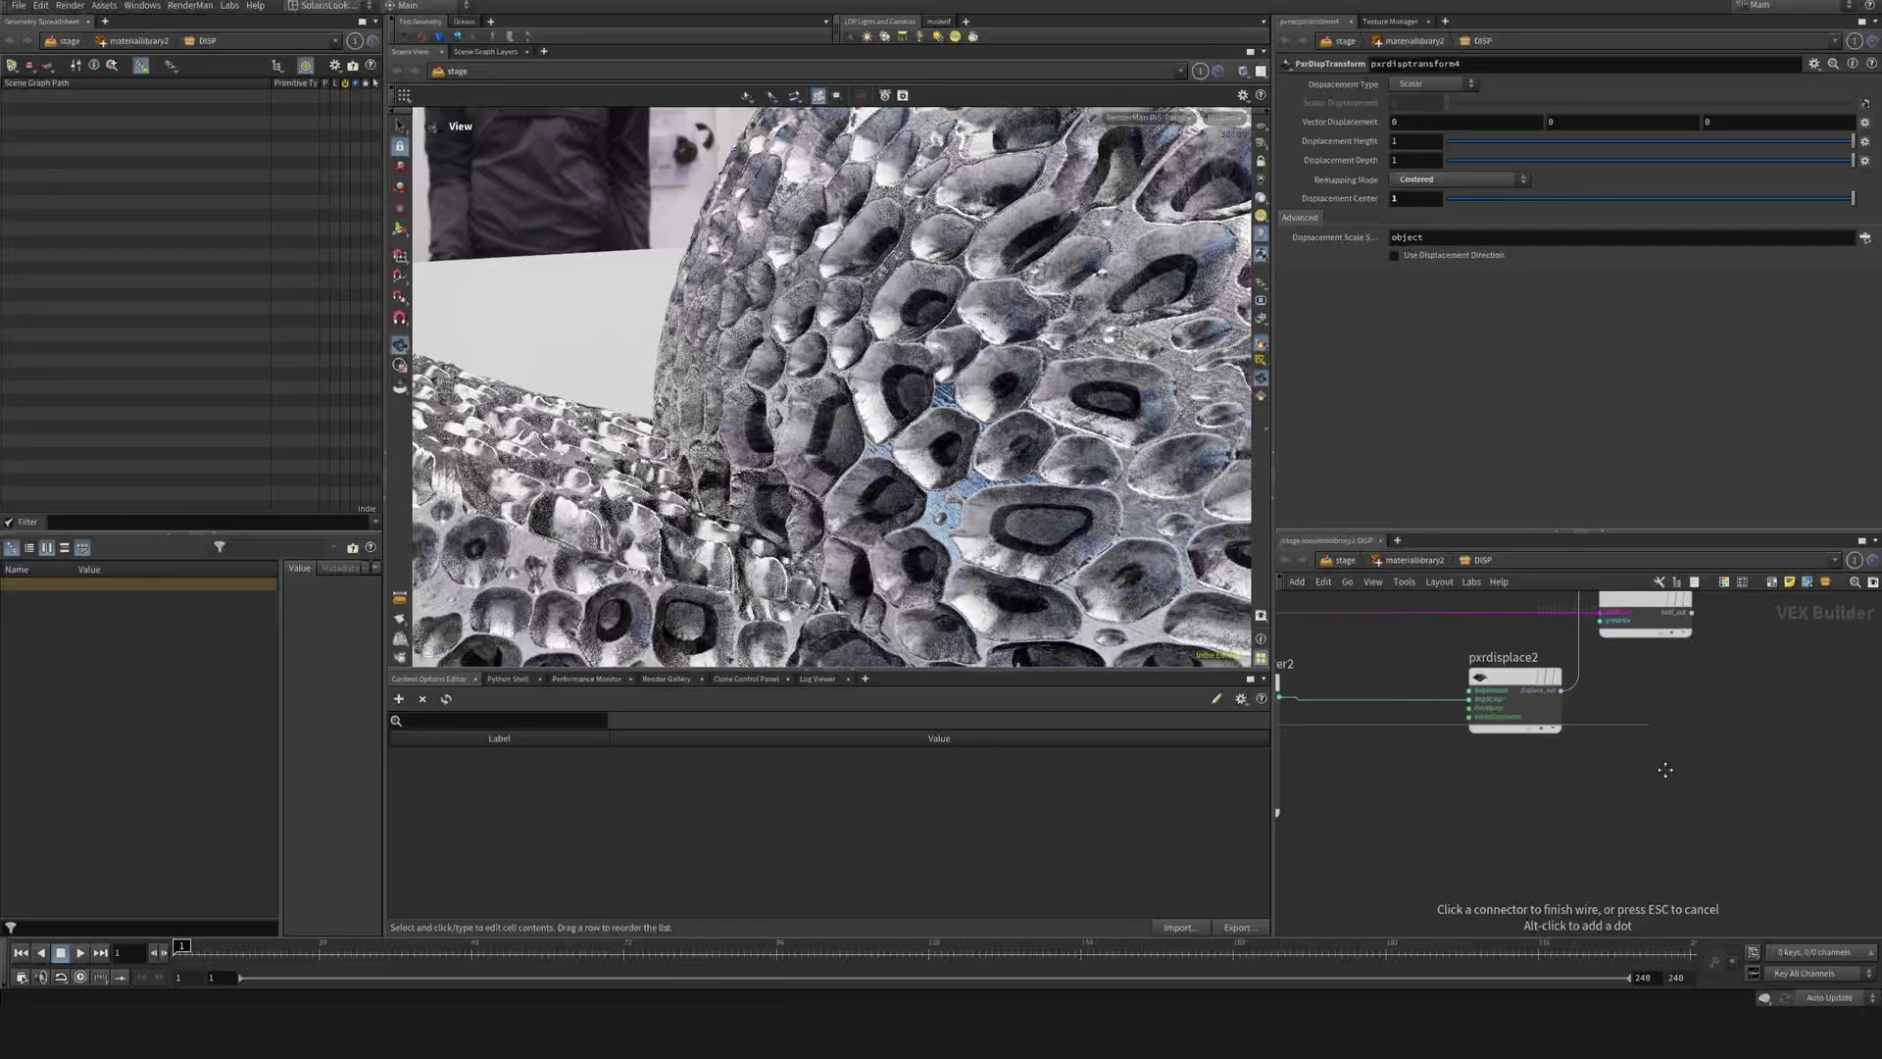
scroll(1680, 760, "down", 2)
scroll(1650, 787, "up", 1)
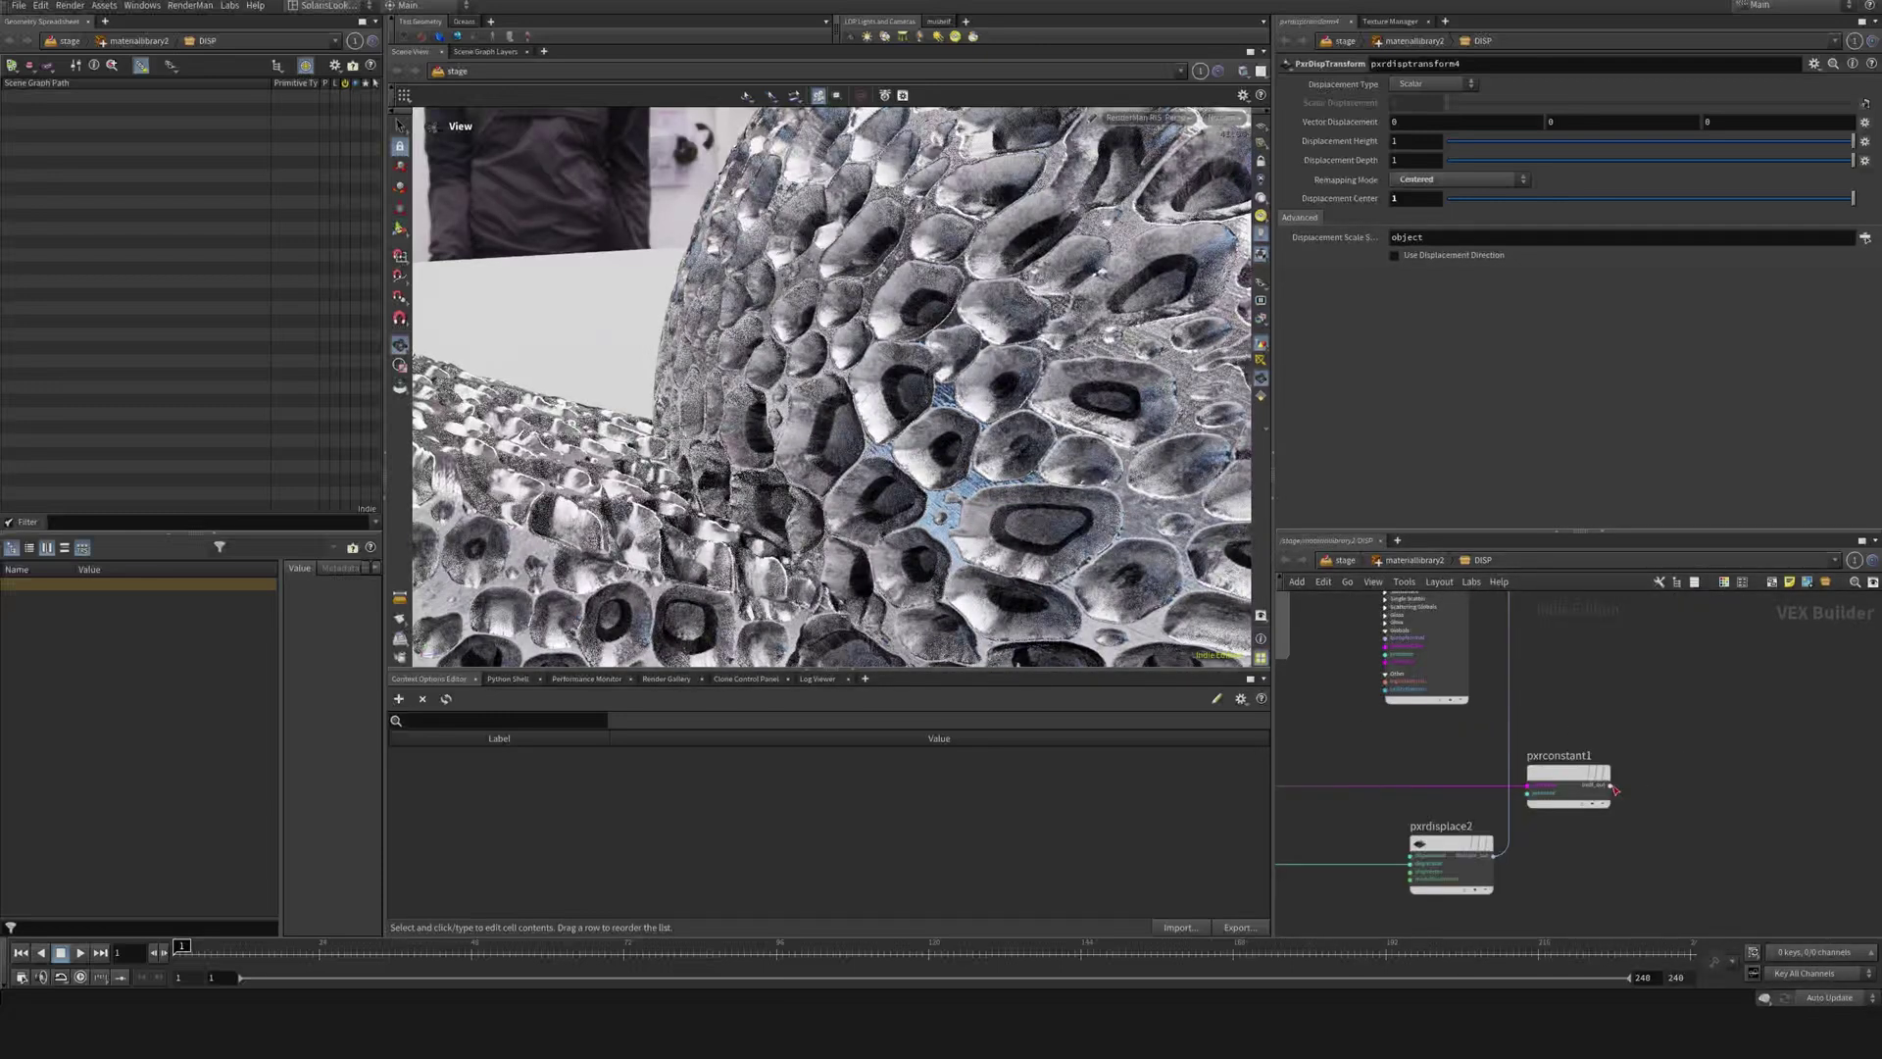
left_click(1612, 787)
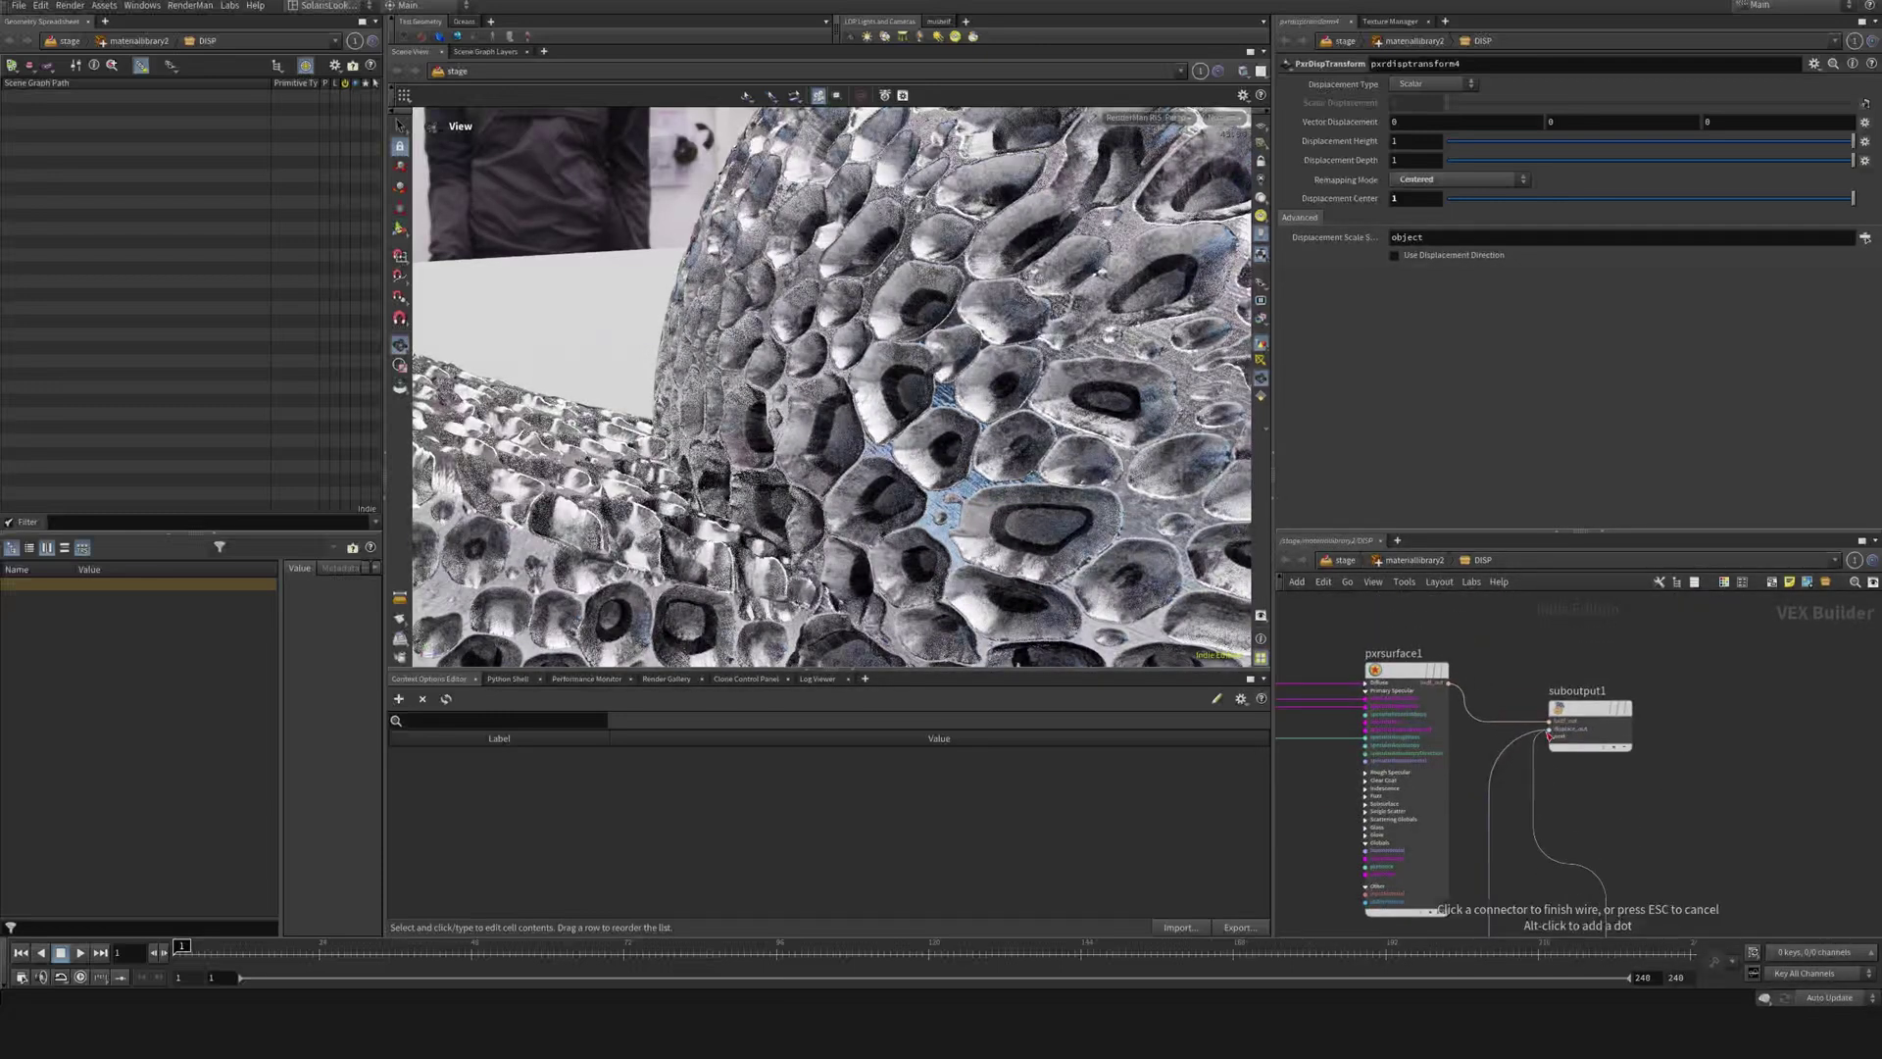
left_click(1548, 724)
middle_click_drag(1584, 772, 1609, 617)
left_click(1457, 900)
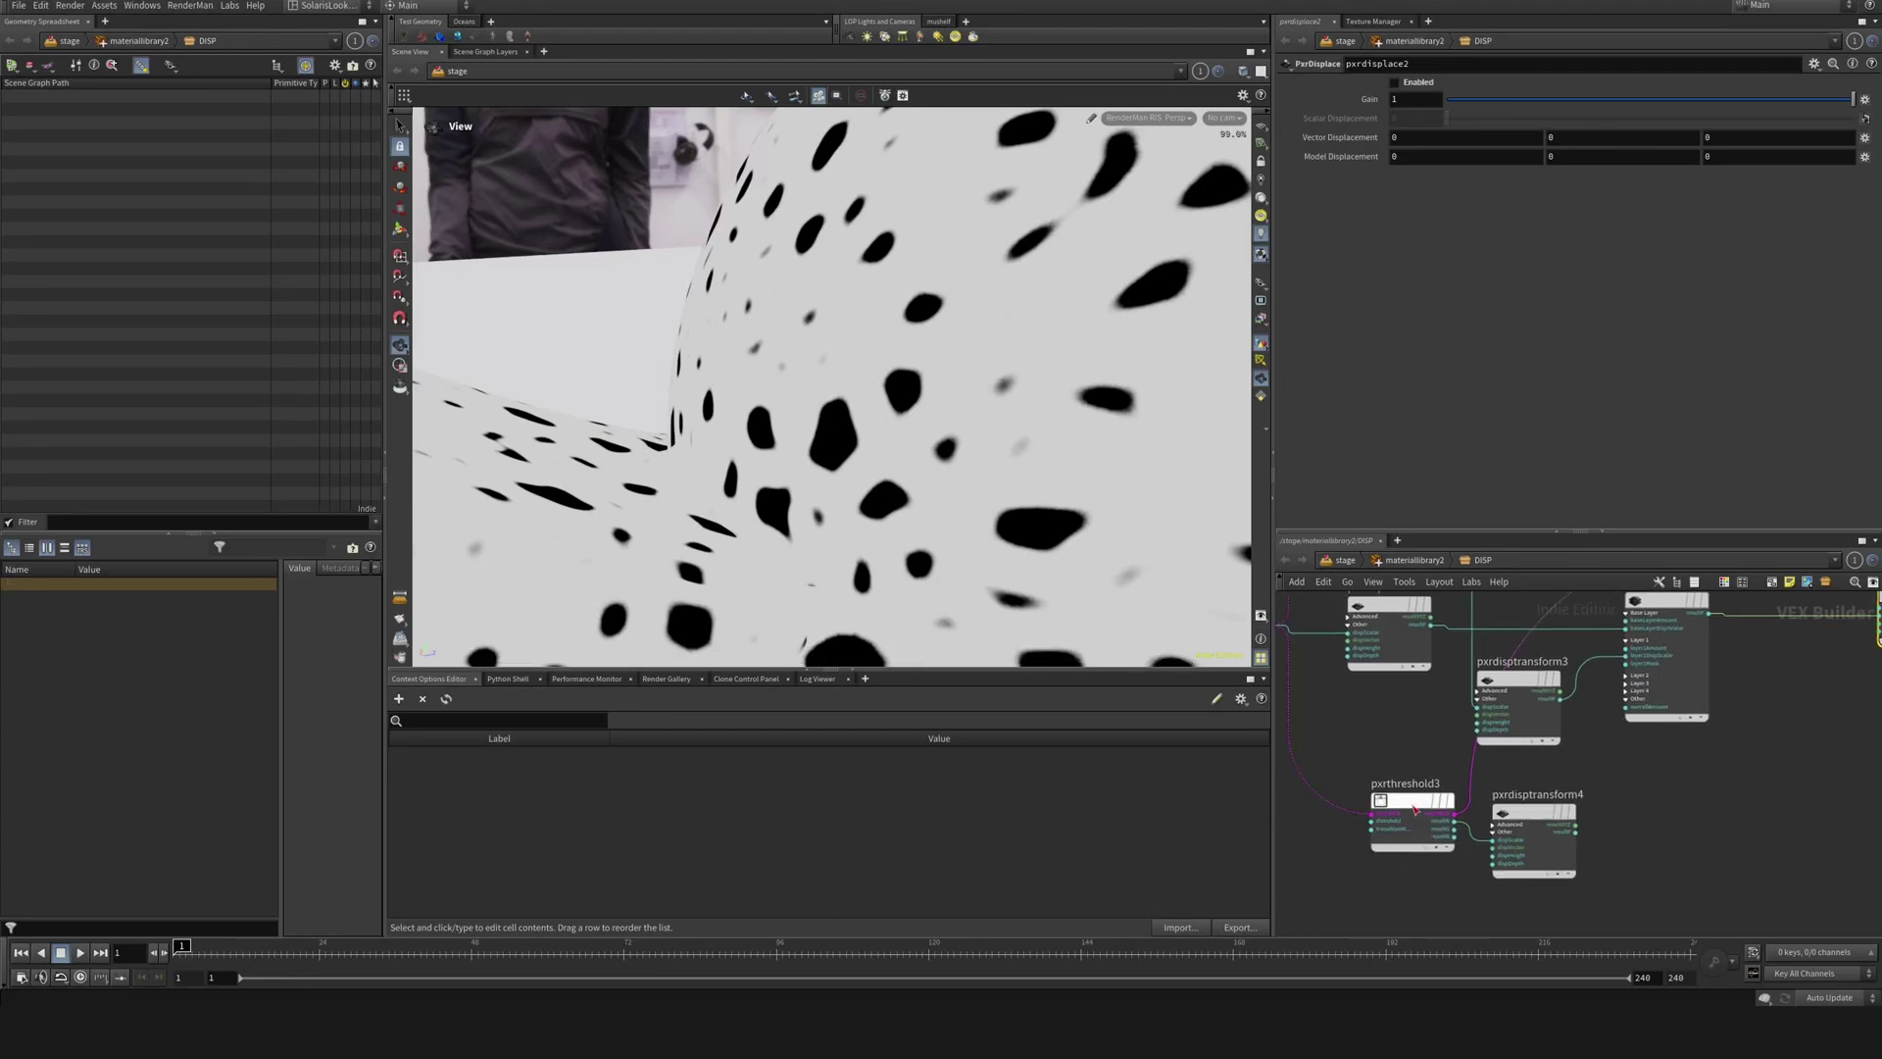
- Set the Threshold of pxrthreshold3 to 0.392
left_click(1414, 810)
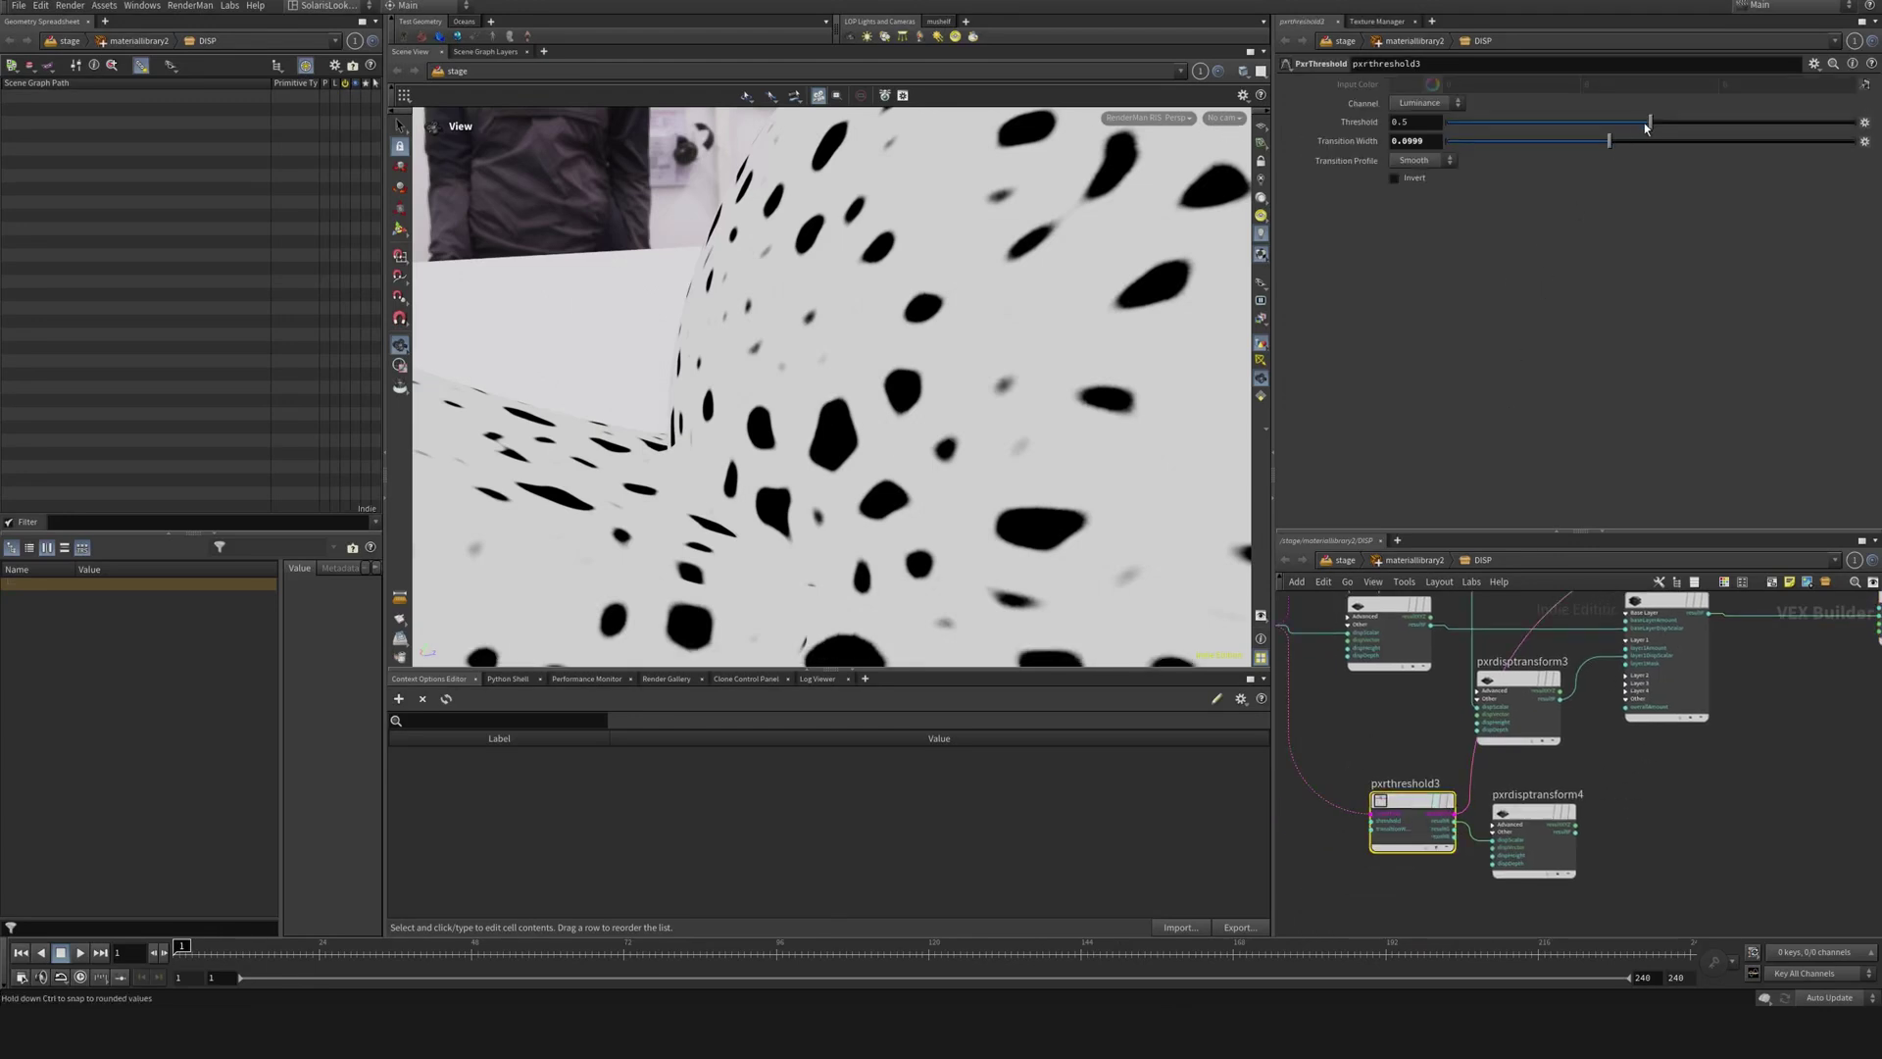
left_click_drag(1647, 127, 1606, 125)
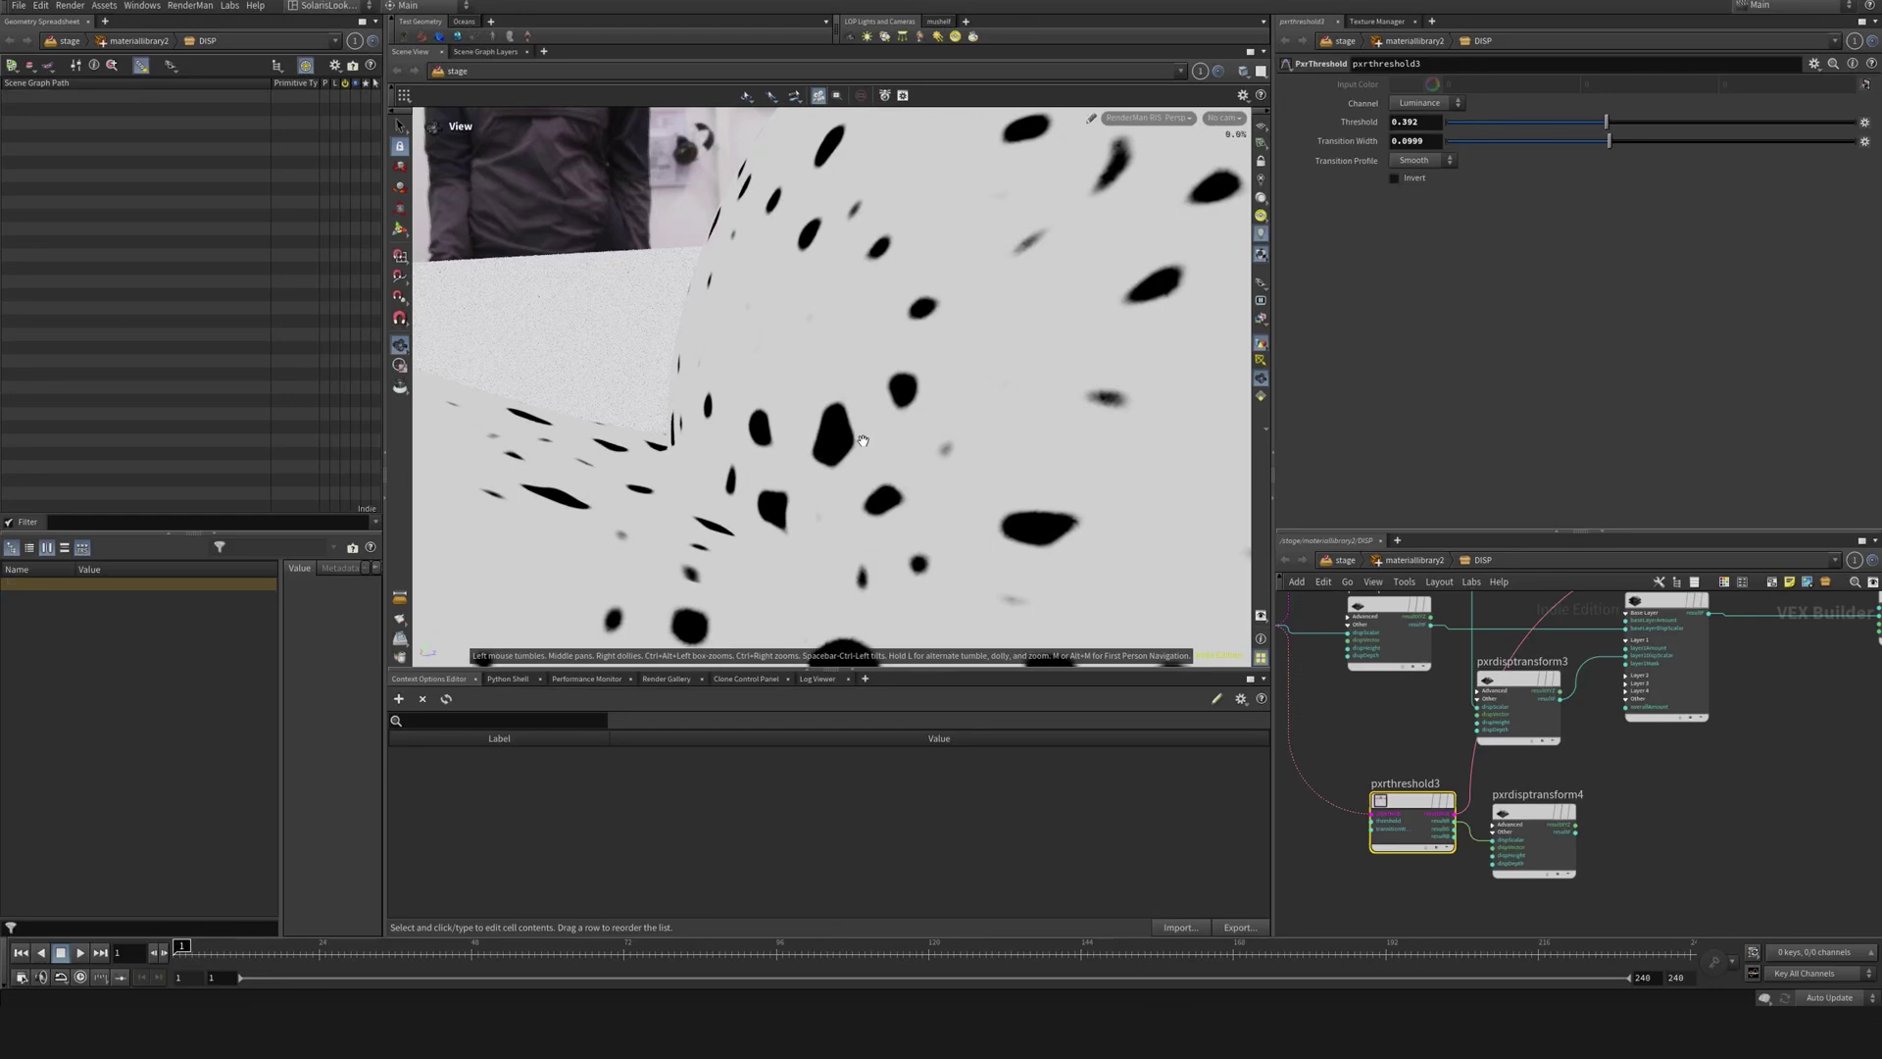
middle_click_drag(1722, 828, 1623, 851)
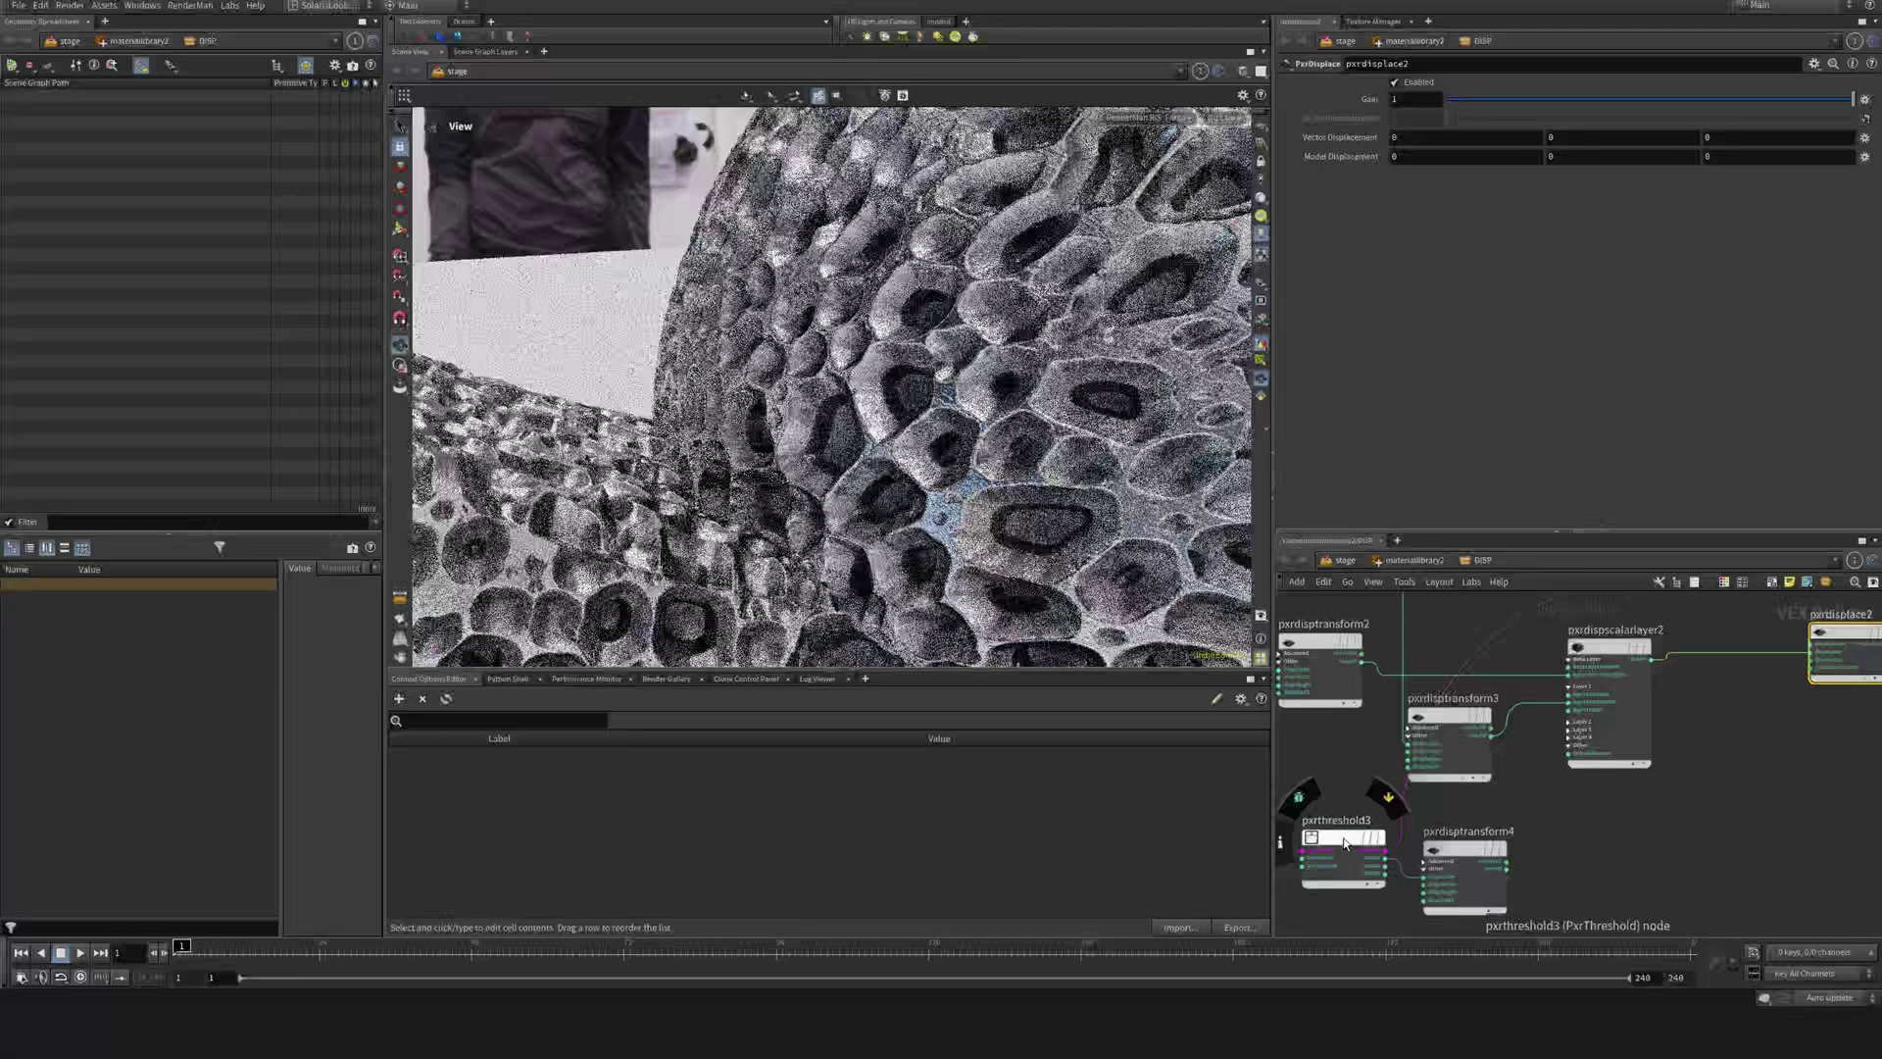
- Connect pxrdisptransform4's resultF to the Layer 2 Scalar of pxrdispscalarlayer2 and enable Layer 2 with a gain of 0
left_click(1338, 841)
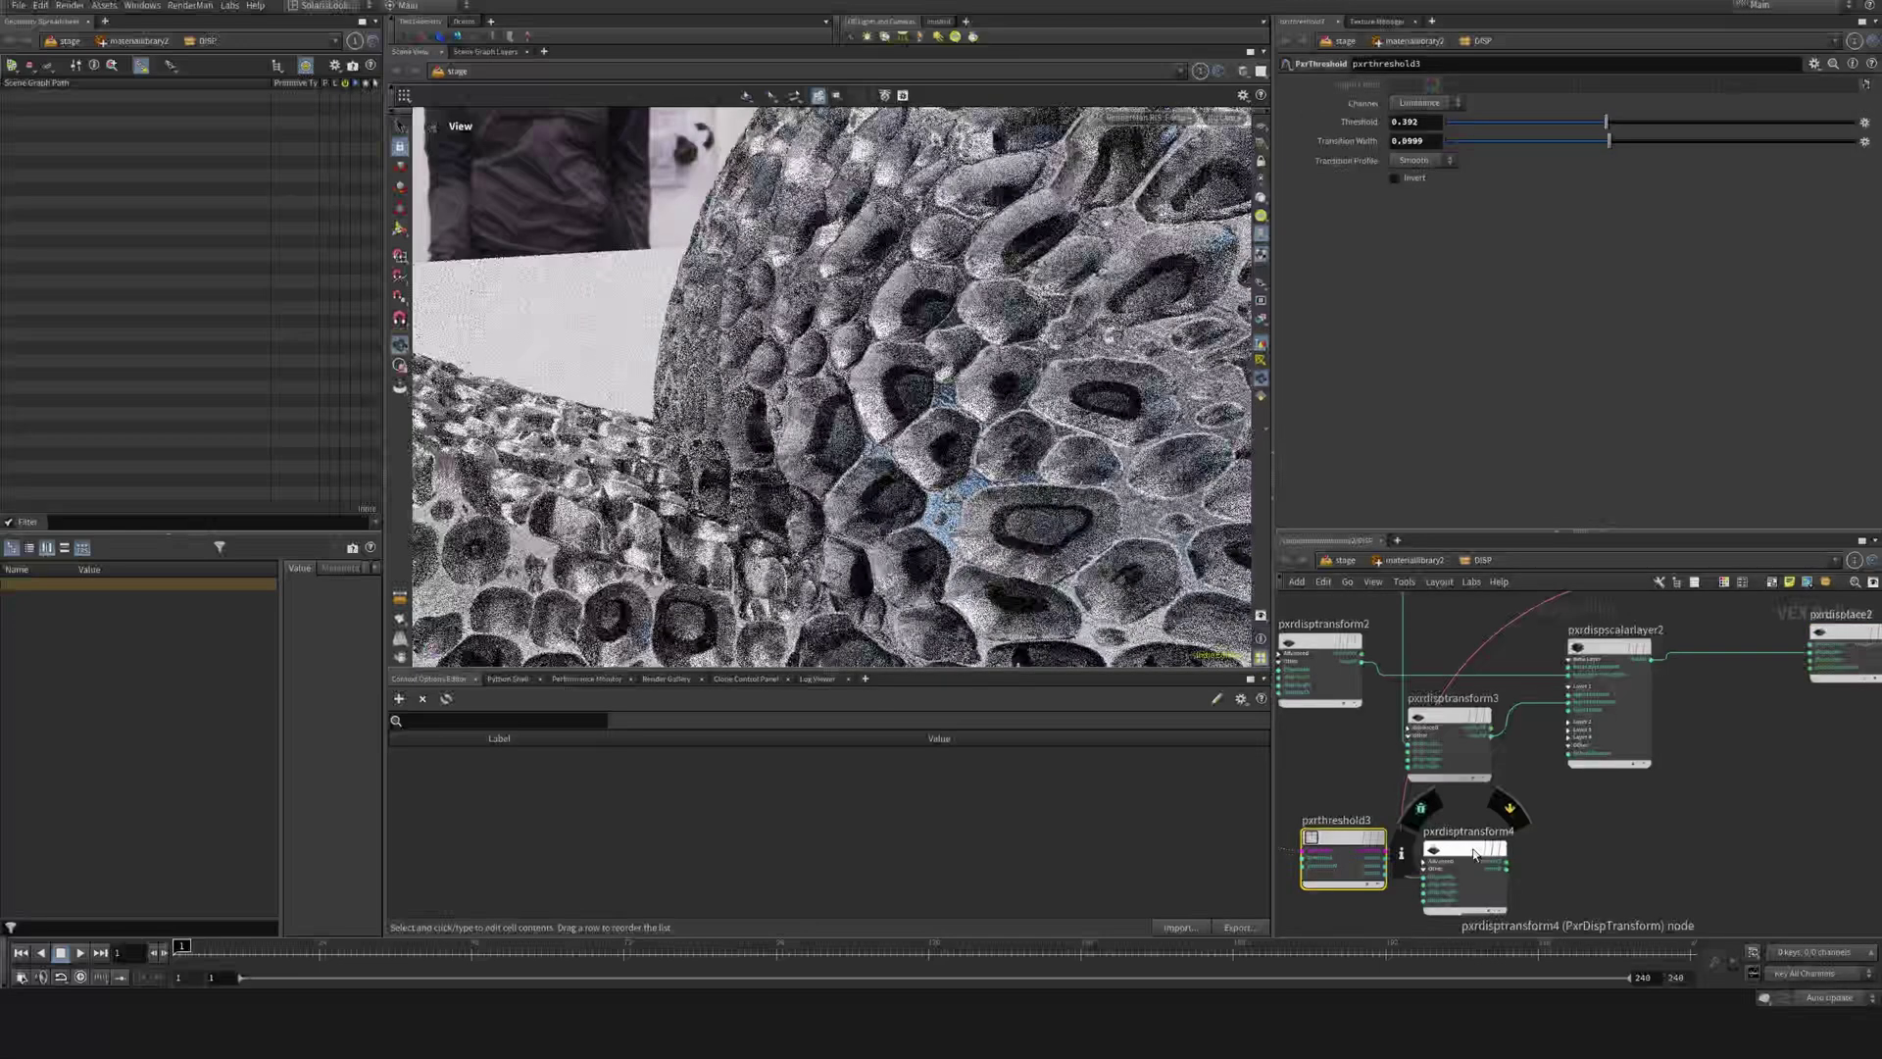
left_click_drag(1474, 853, 1490, 854)
left_click_drag(1618, 648, 1633, 649)
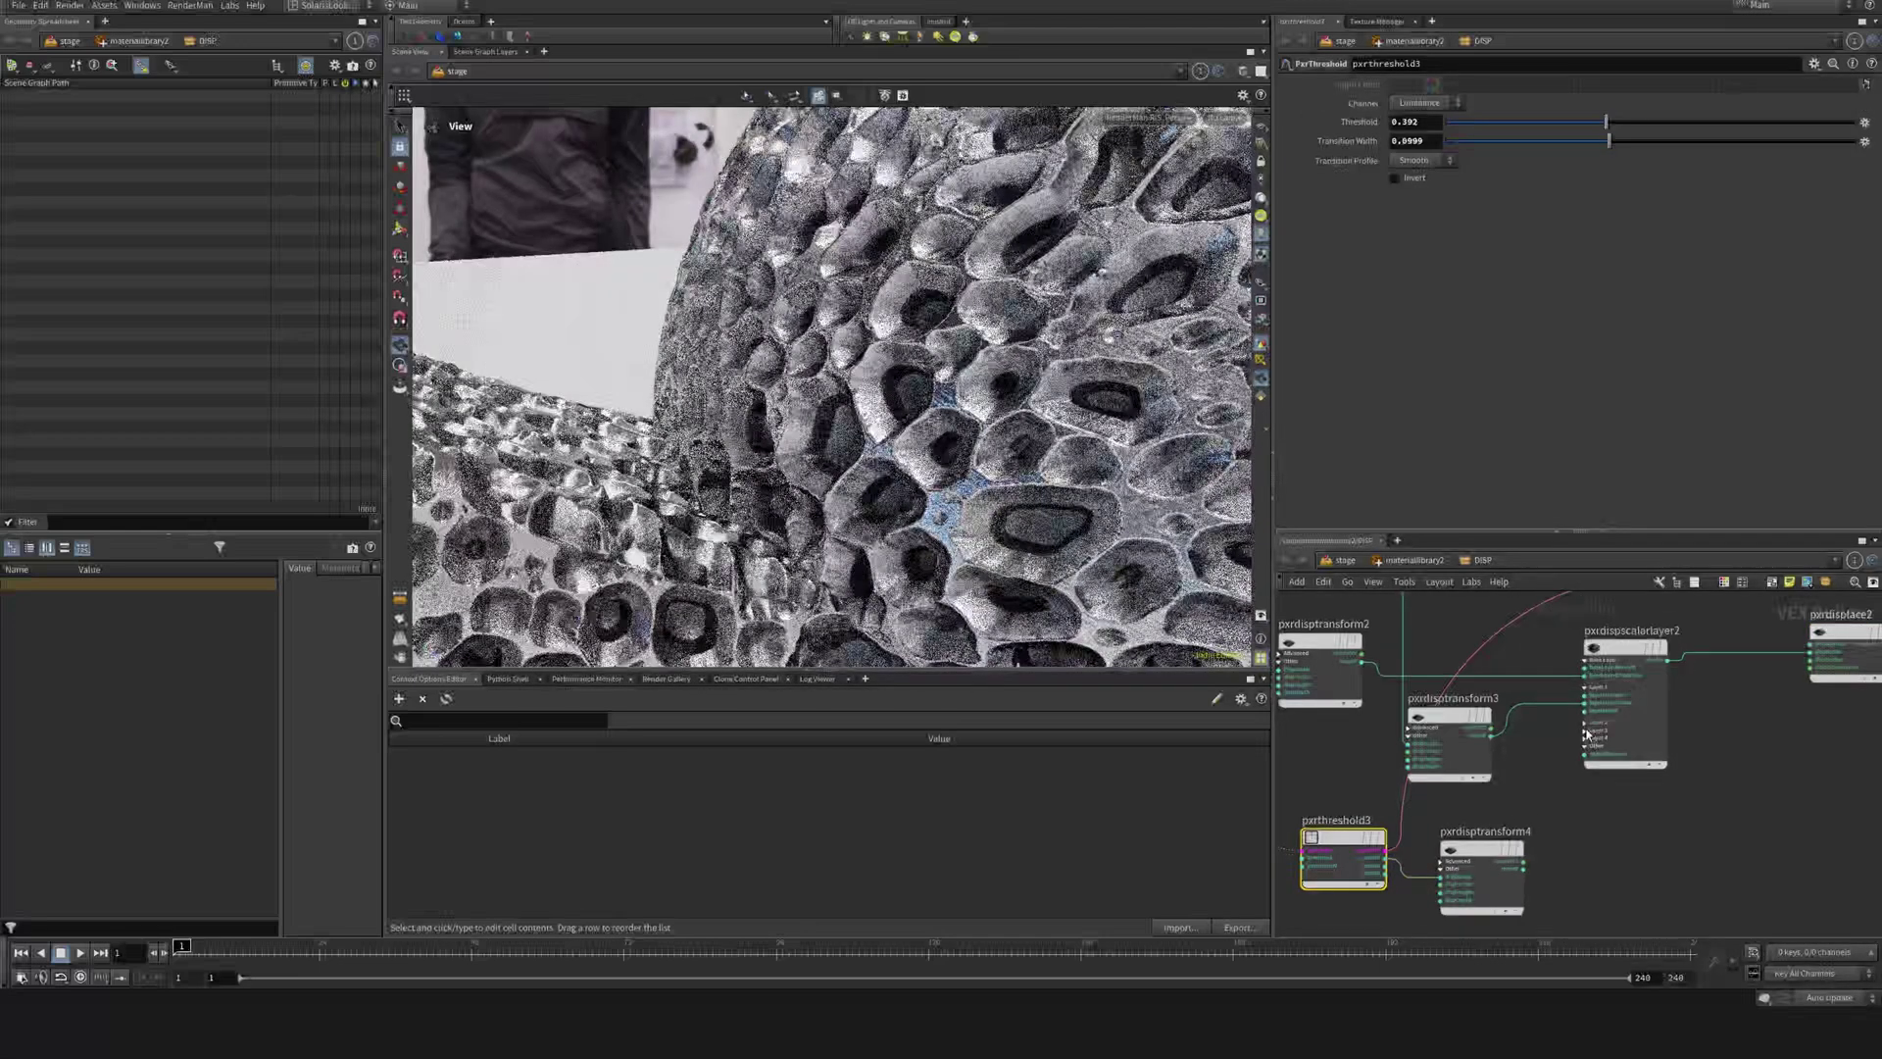
scroll(1587, 733, "up", 4)
scroll(1544, 743, "down", 2)
left_click(1627, 628)
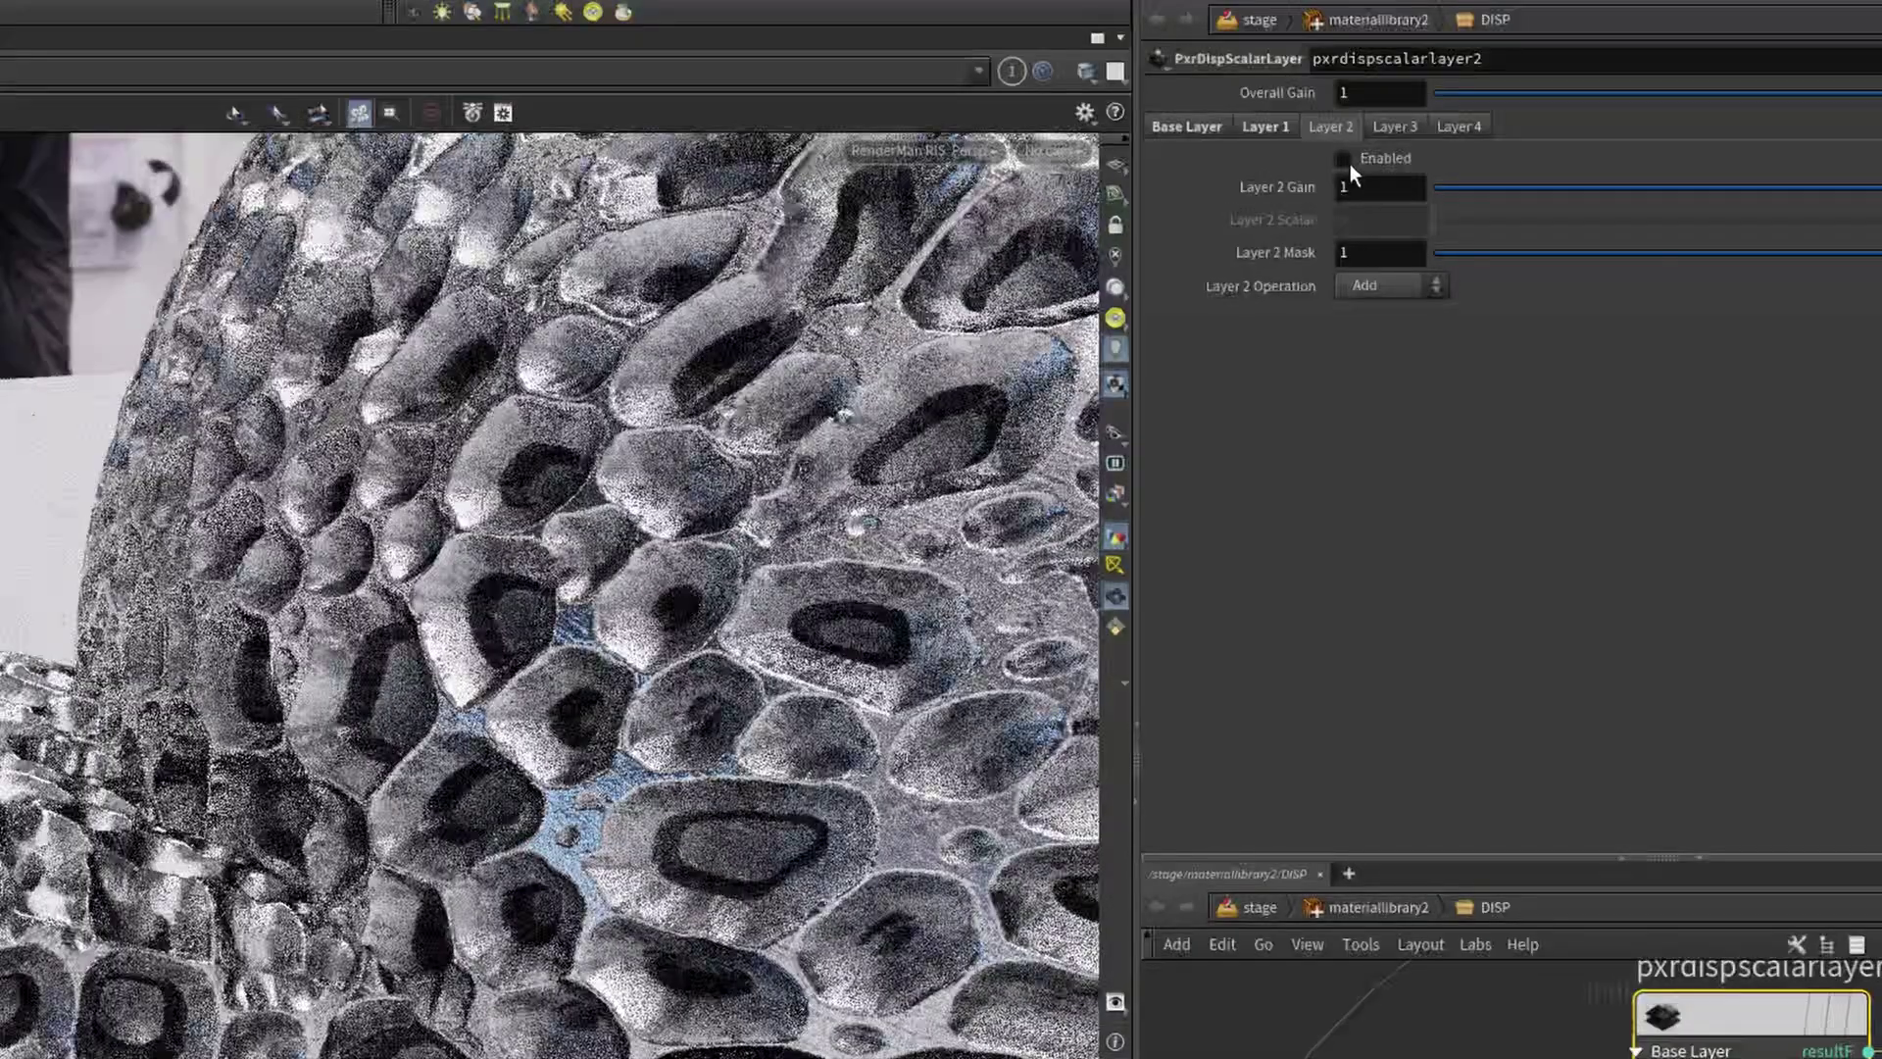
left_click(1394, 121)
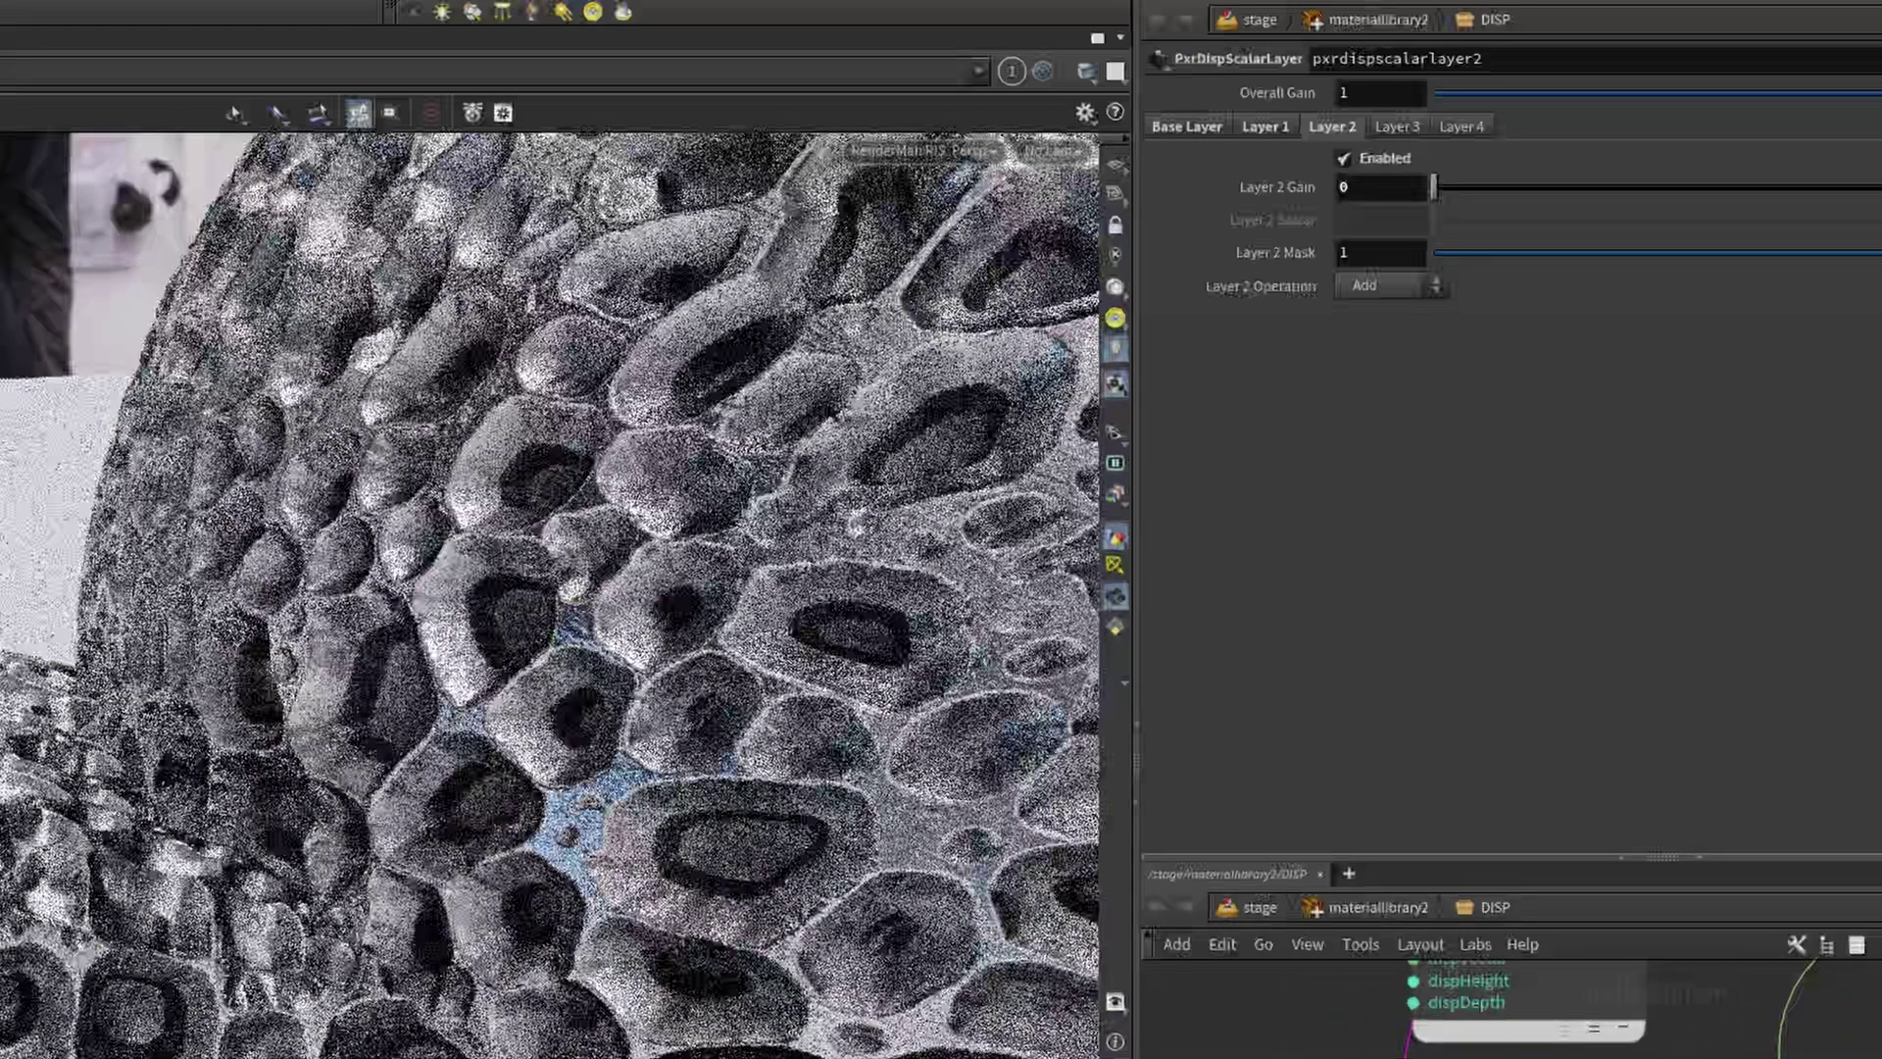
- Set the Displacement Center of pxrdisptransform4 to 0
left_click(1529, 1029)
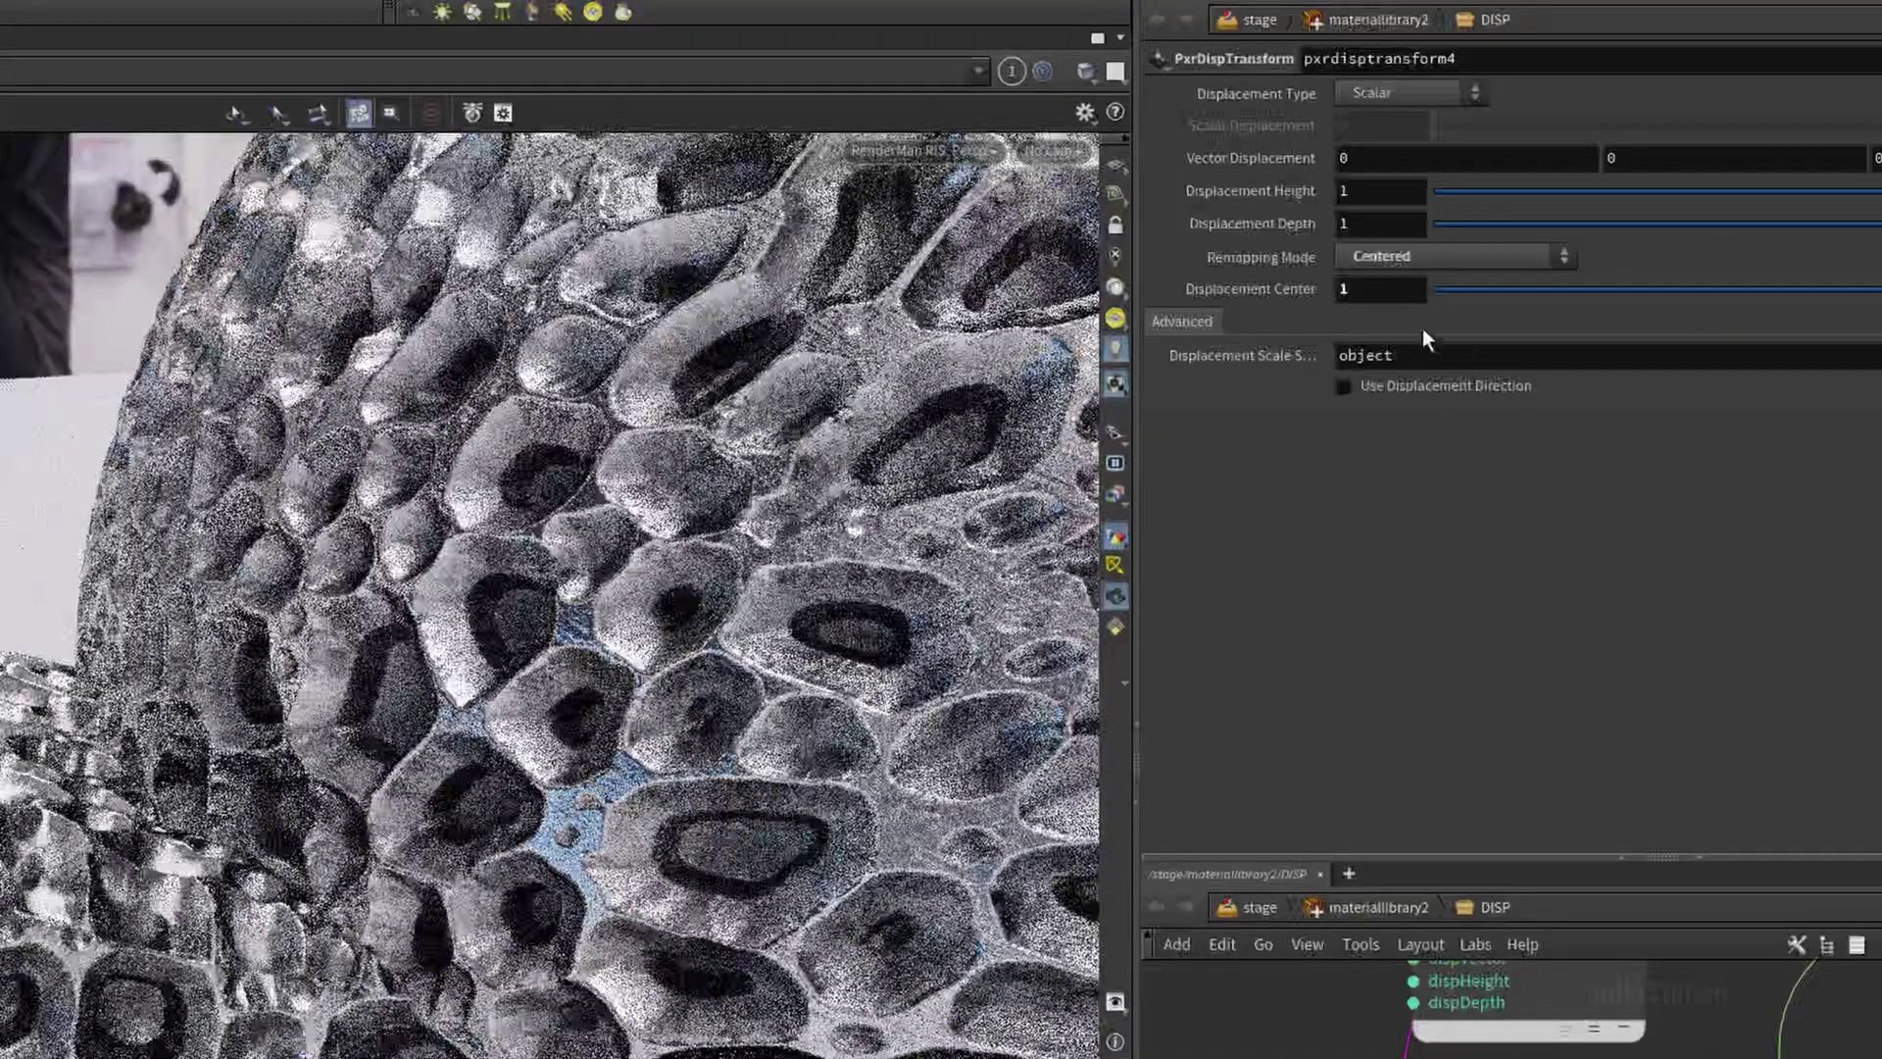
left_click_drag(1451, 290, 1434, 290)
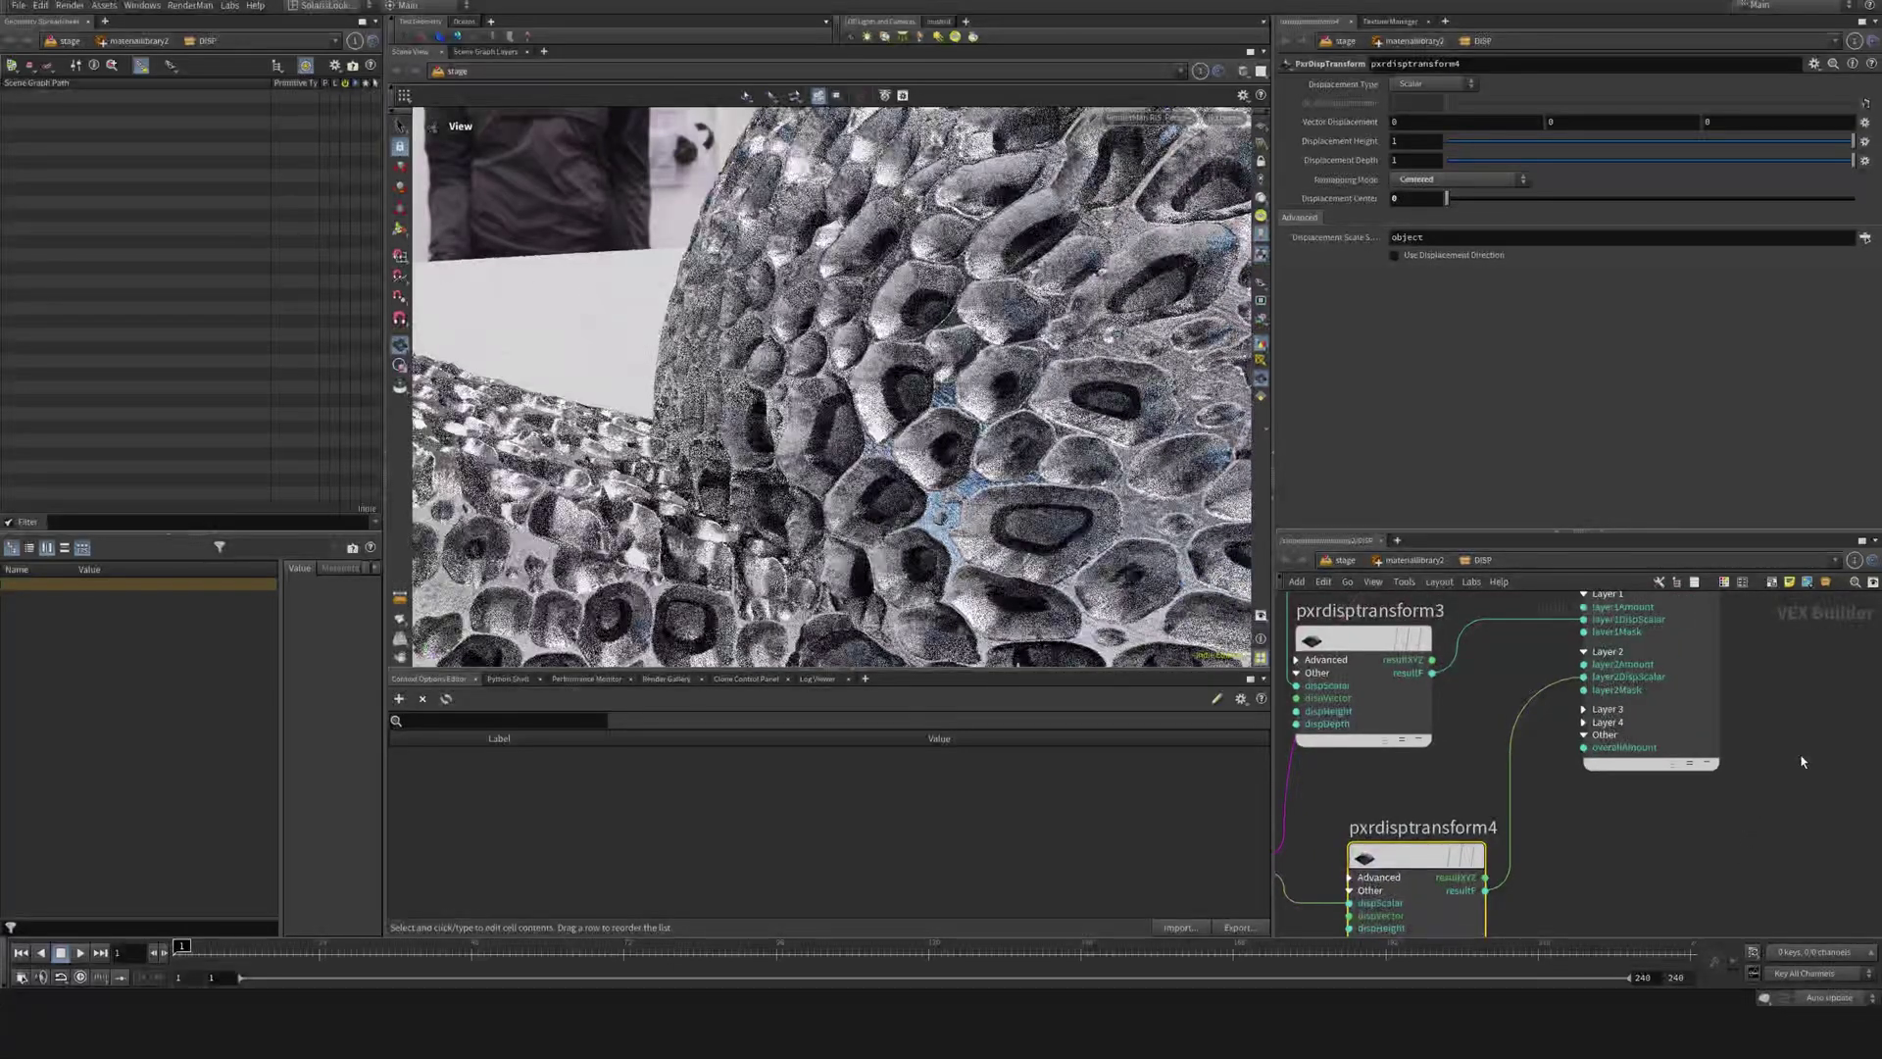
middle_click_drag(1801, 762, 1767, 836)
- Set the Layer 2 Operation of pxrdispscalarlayer2 to Multiply and its Layer 2 Gain to 1
left_click(1632, 627)
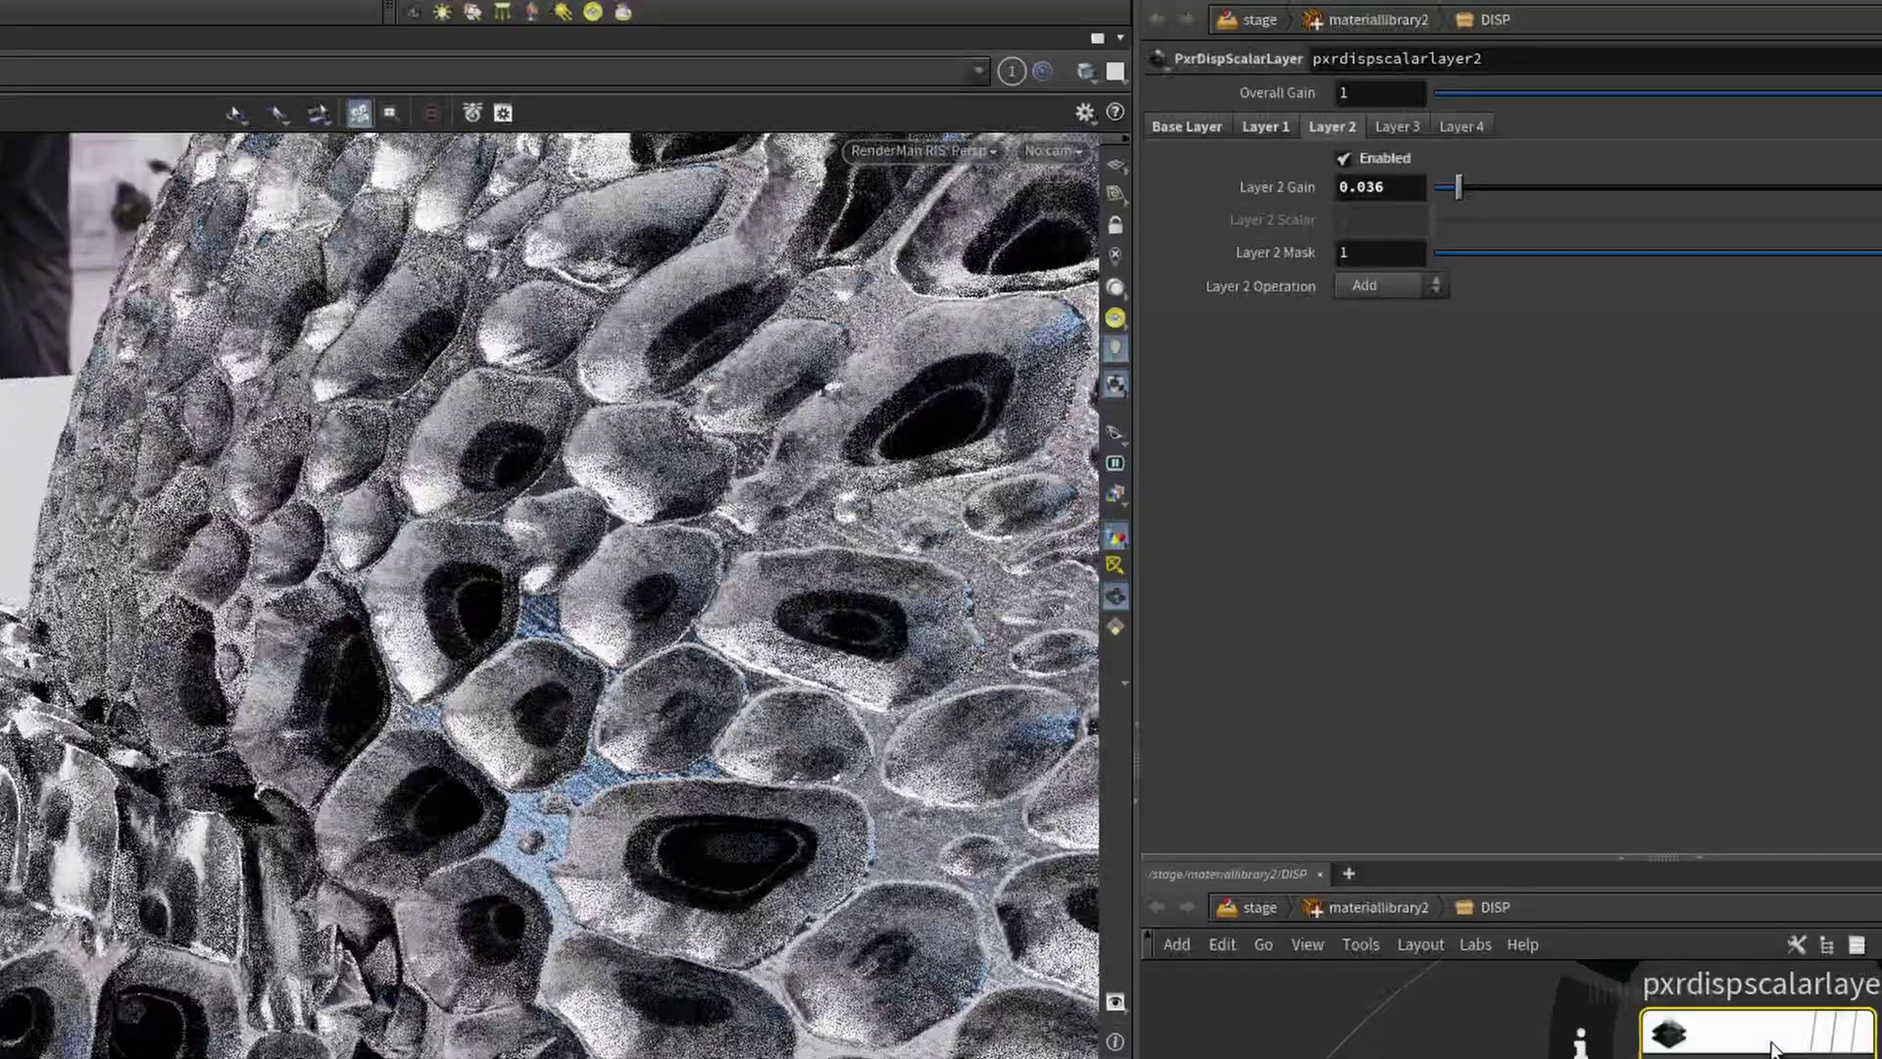
left_click(1386, 288)
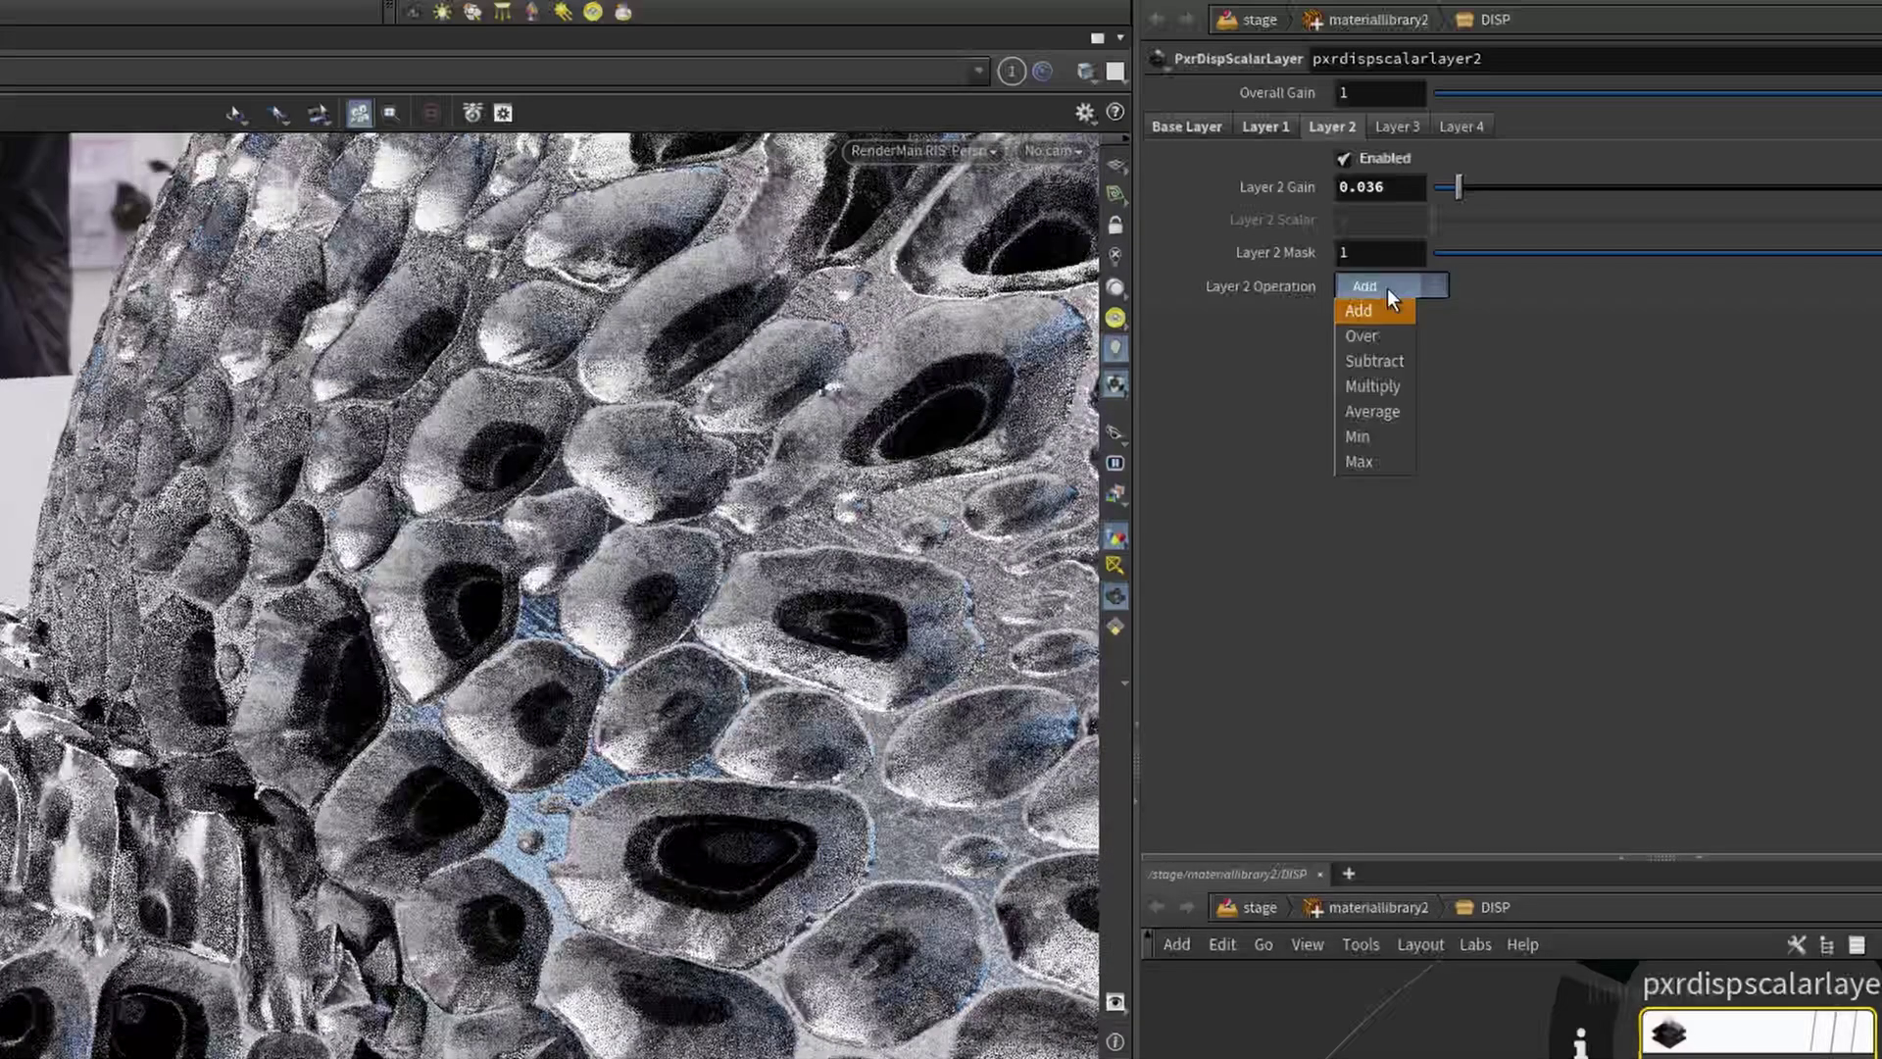
left_click(1386, 386)
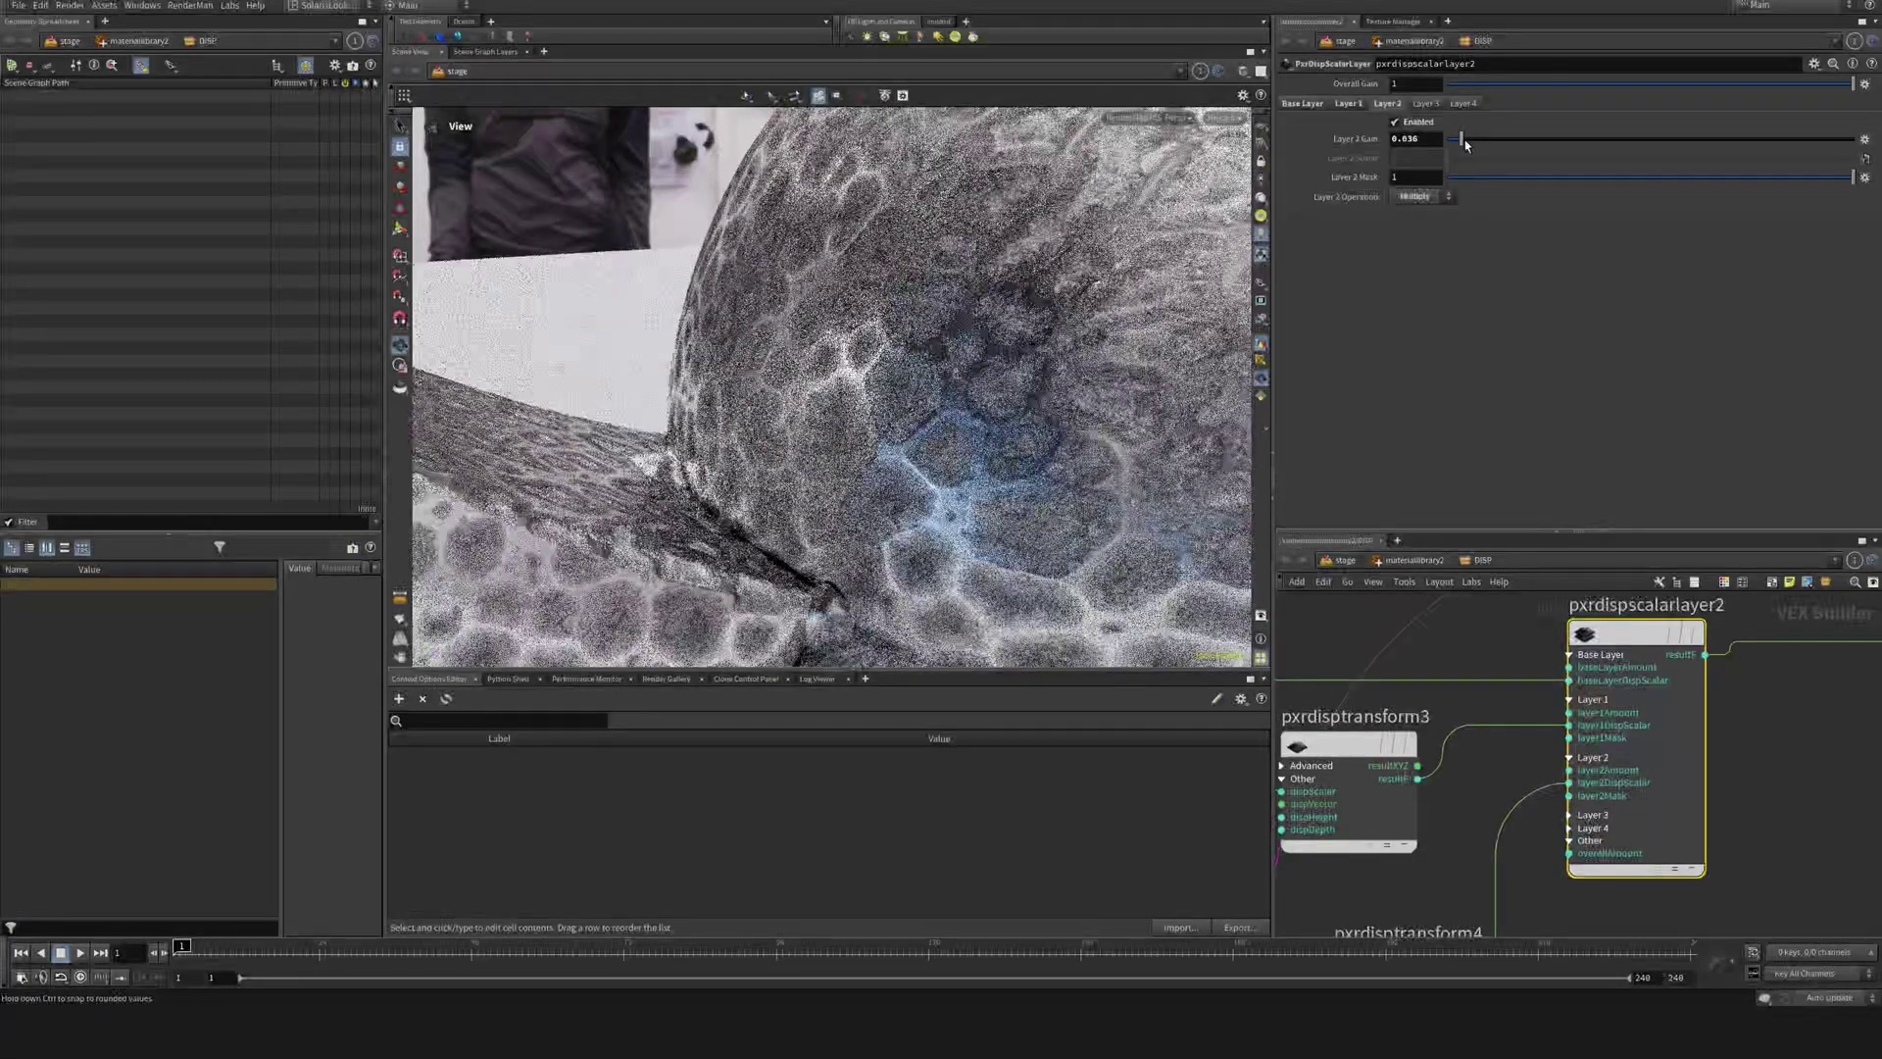
left_click_drag(1465, 143, 1537, 143)
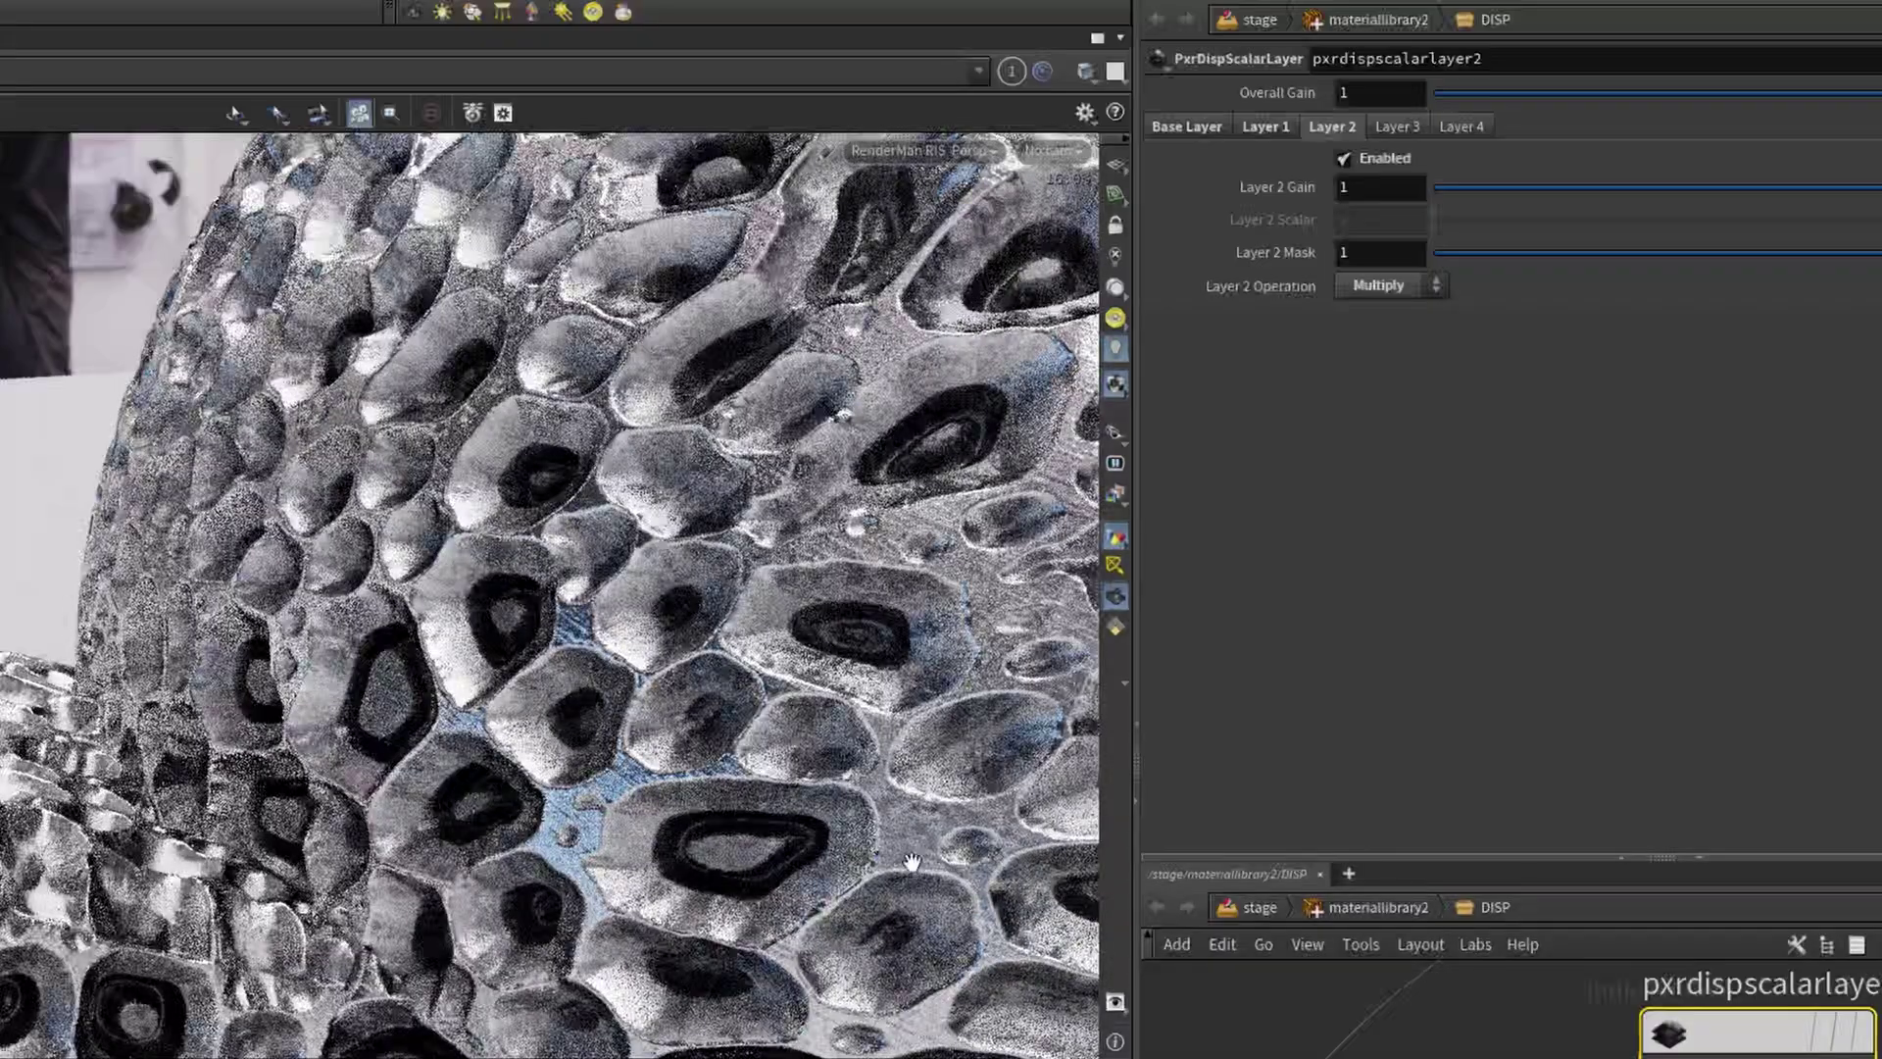
- Examine the rendered displacement along the snail's body and neck, and review the available Layer 2 operations
left_click_drag(557, 775, 536, 684)
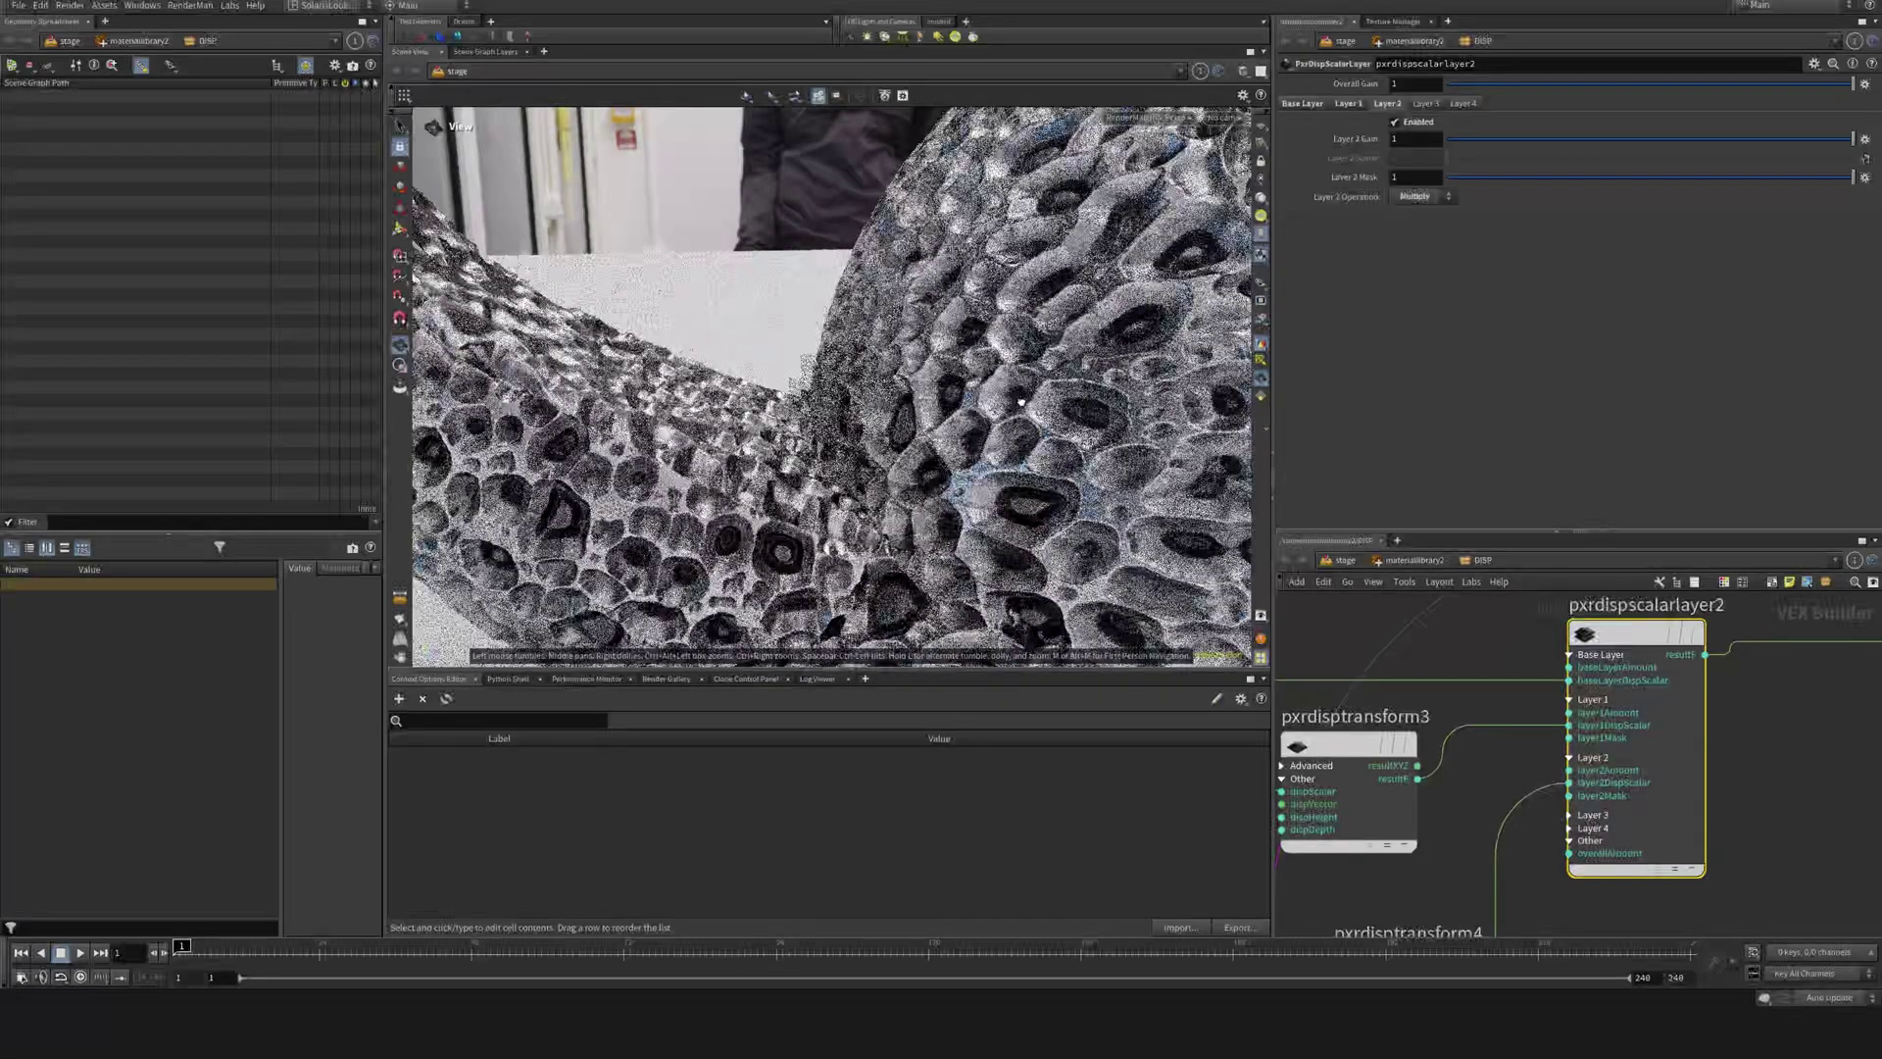
left_click_drag(827, 442, 874, 425)
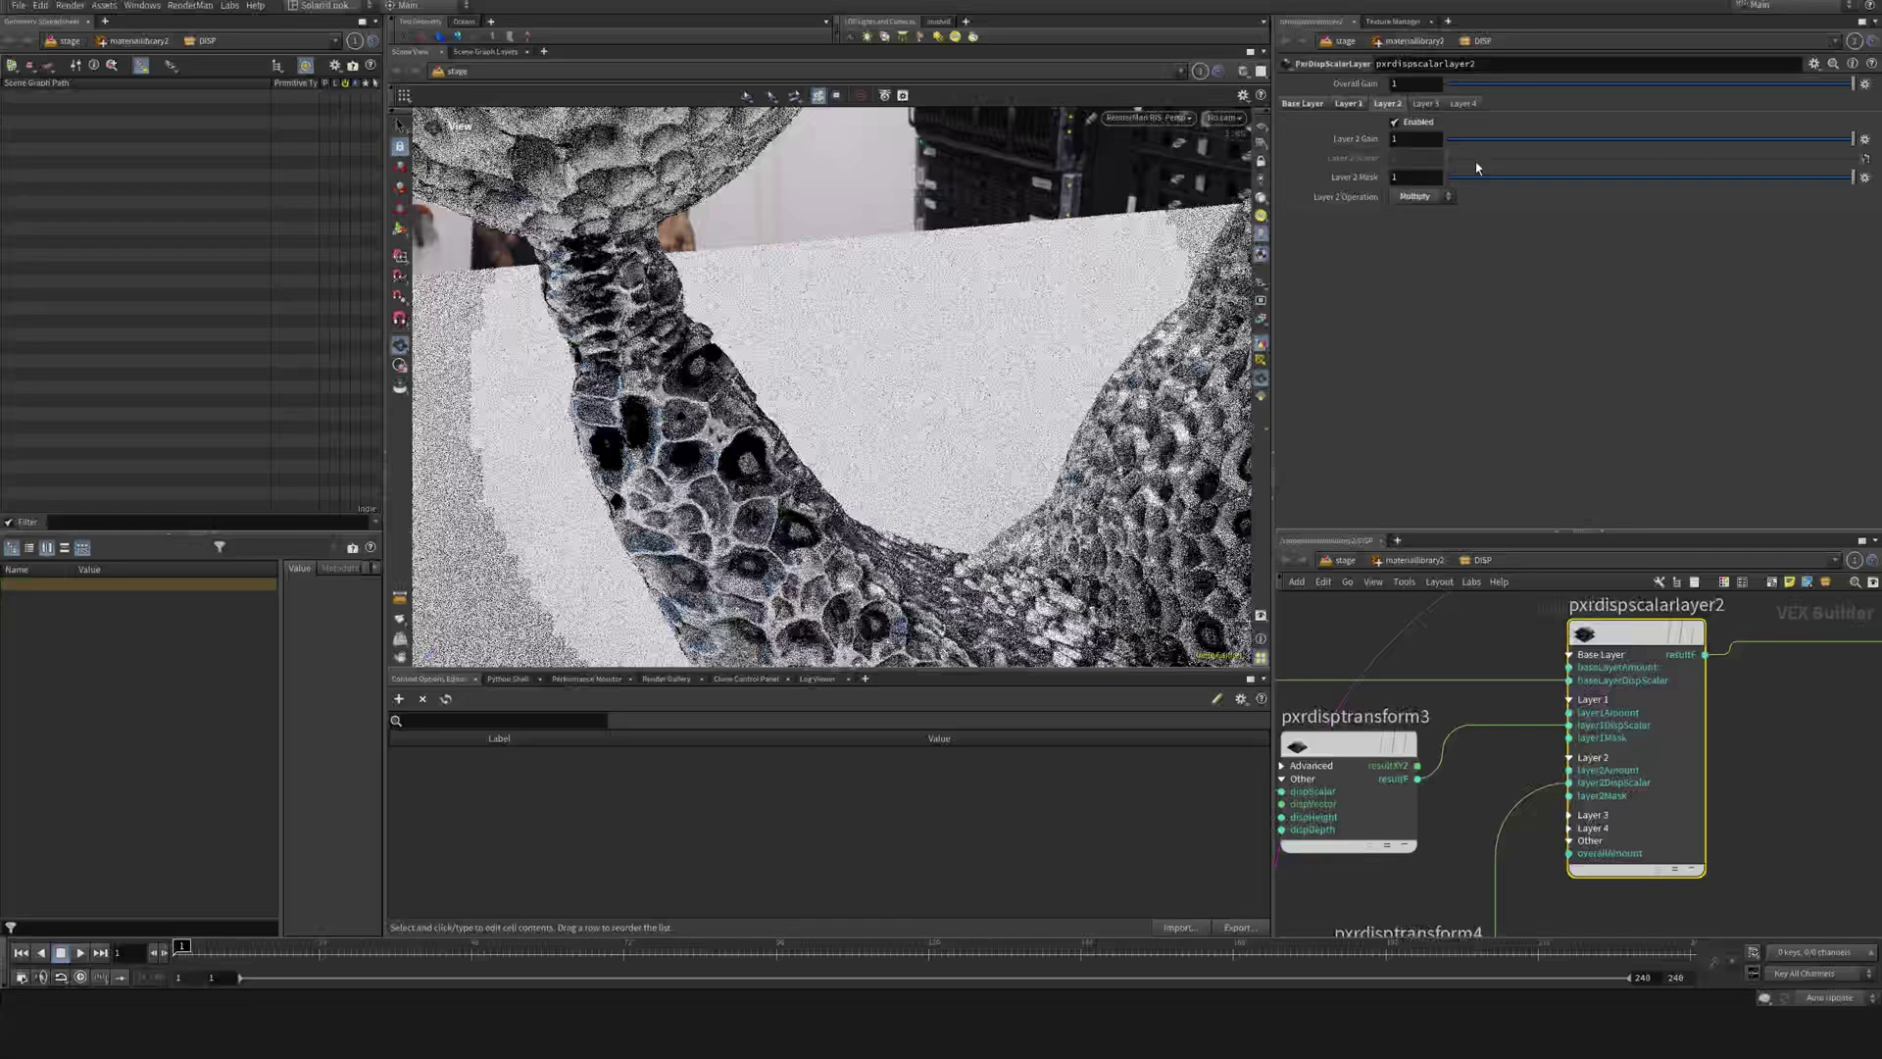
left_click(1424, 201)
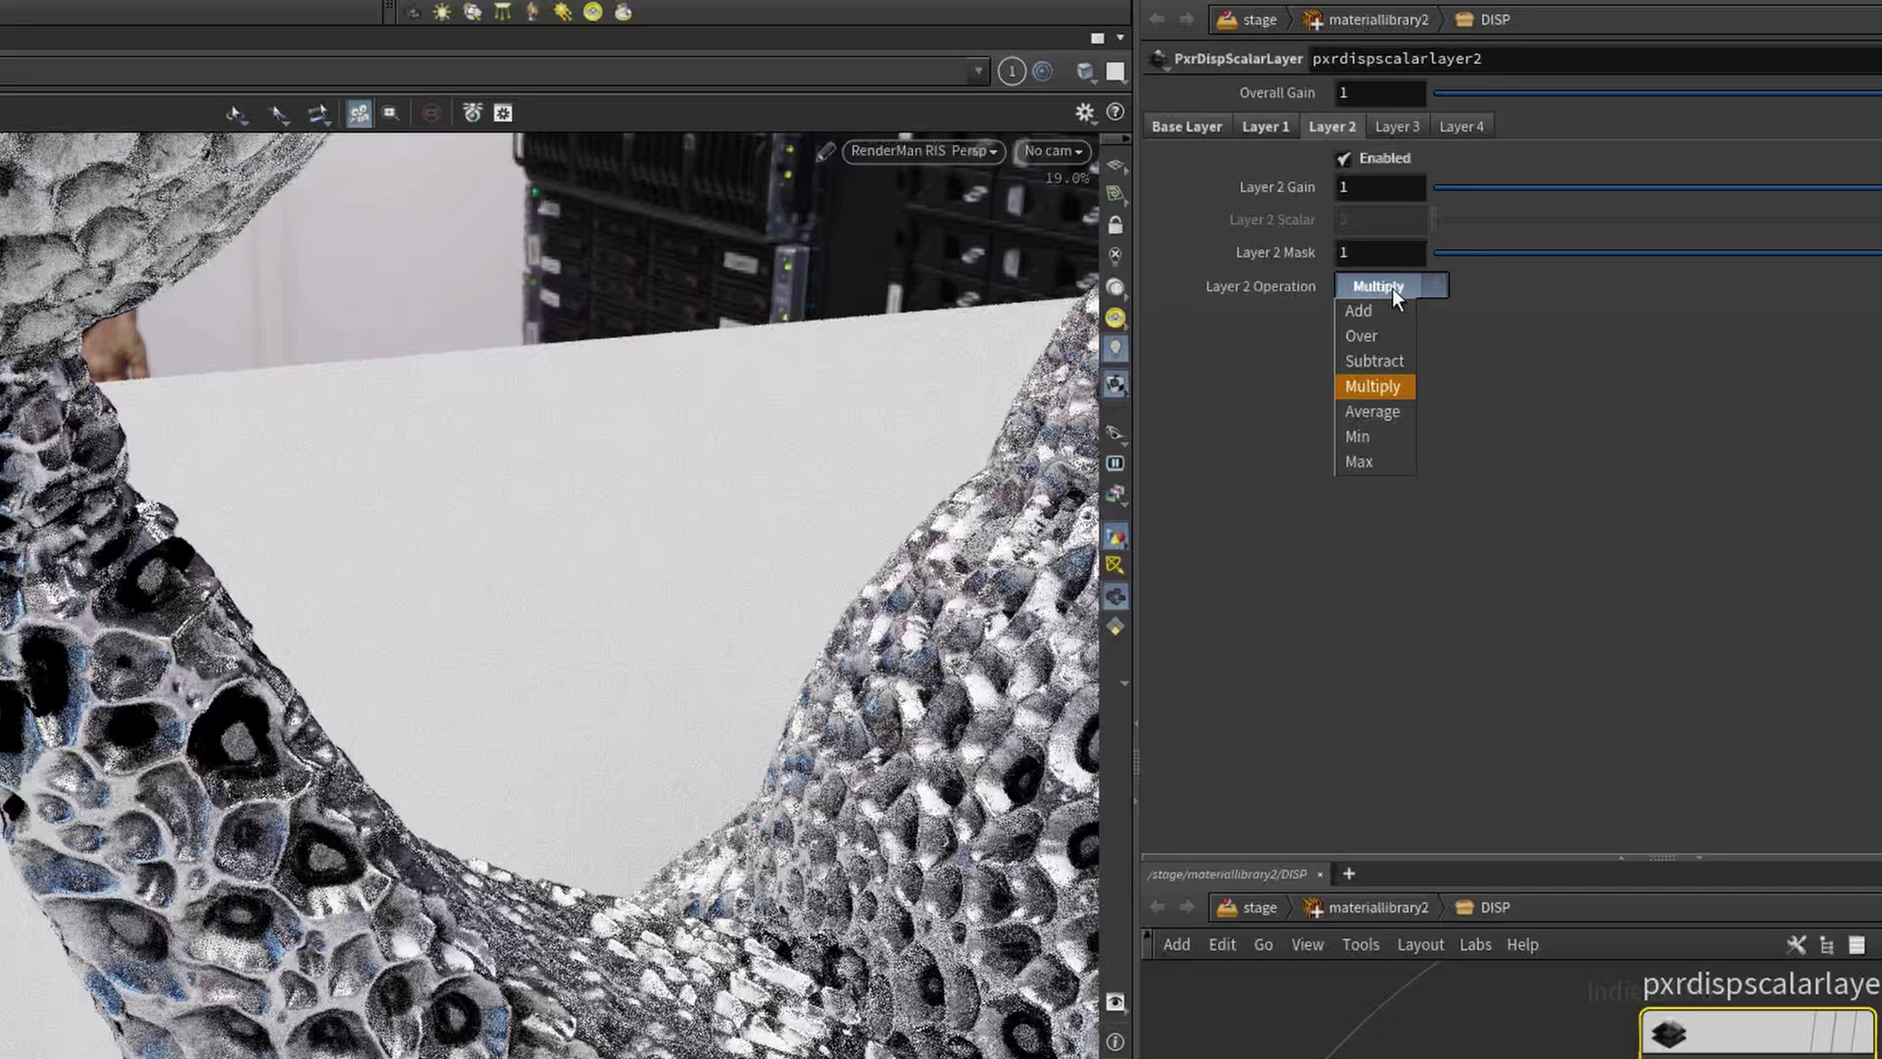
left_click(1526, 290)
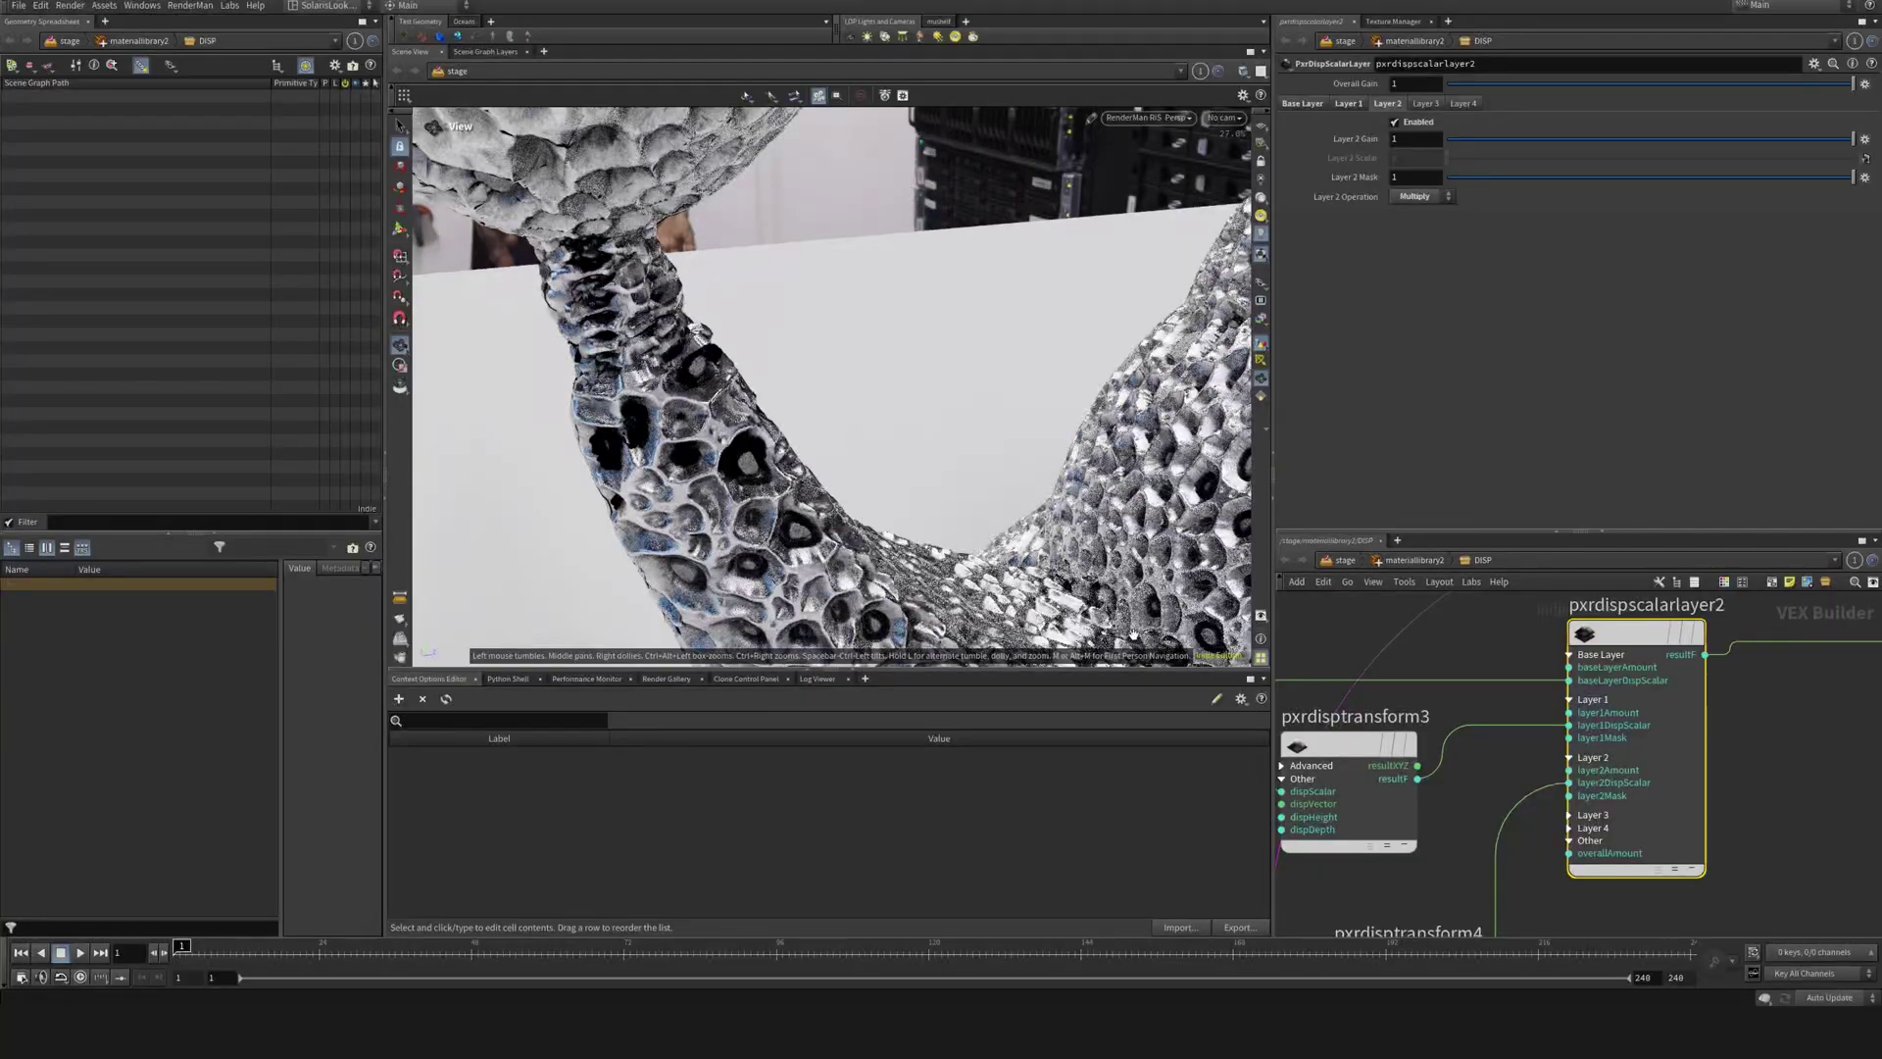
middle_click_drag(1039, 438, 922, 404)
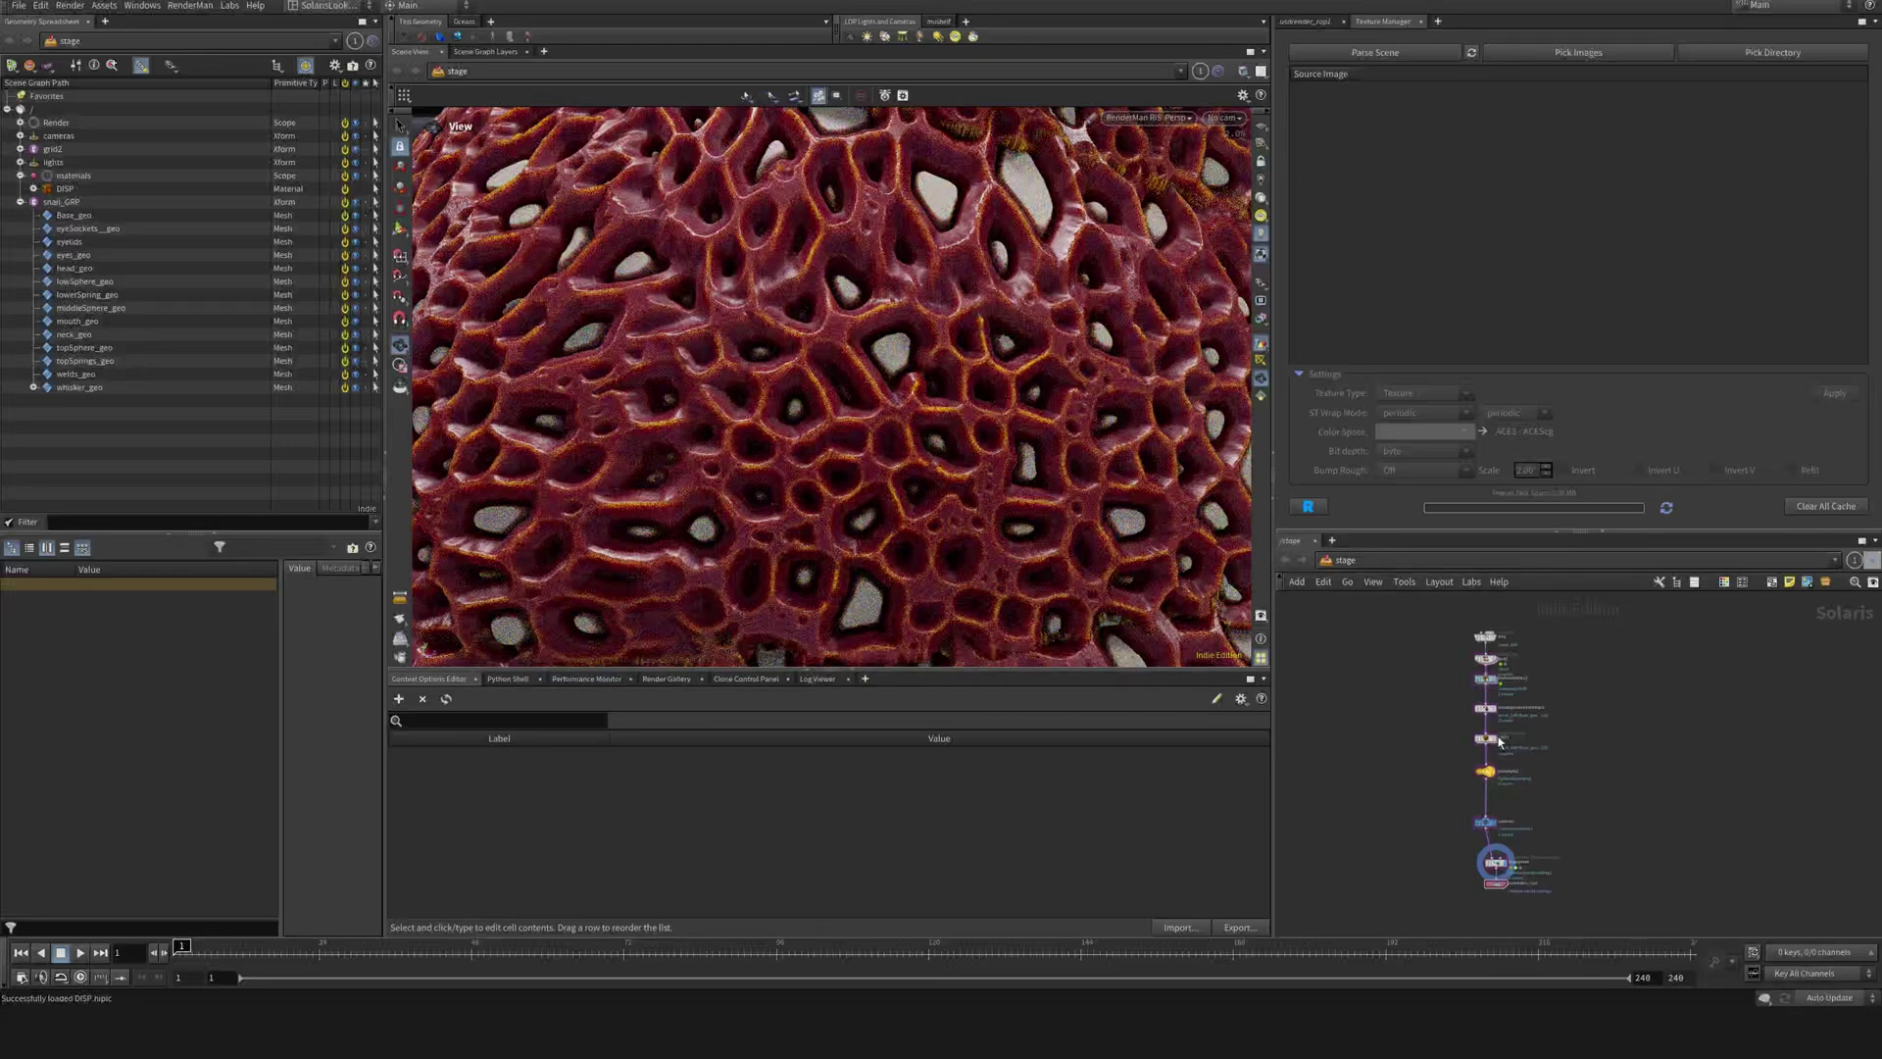
- Open the DISP material network and examine how its Lama nodes feed lamasurface1 and suboutput1
scroll(1534, 683, "up", 5)
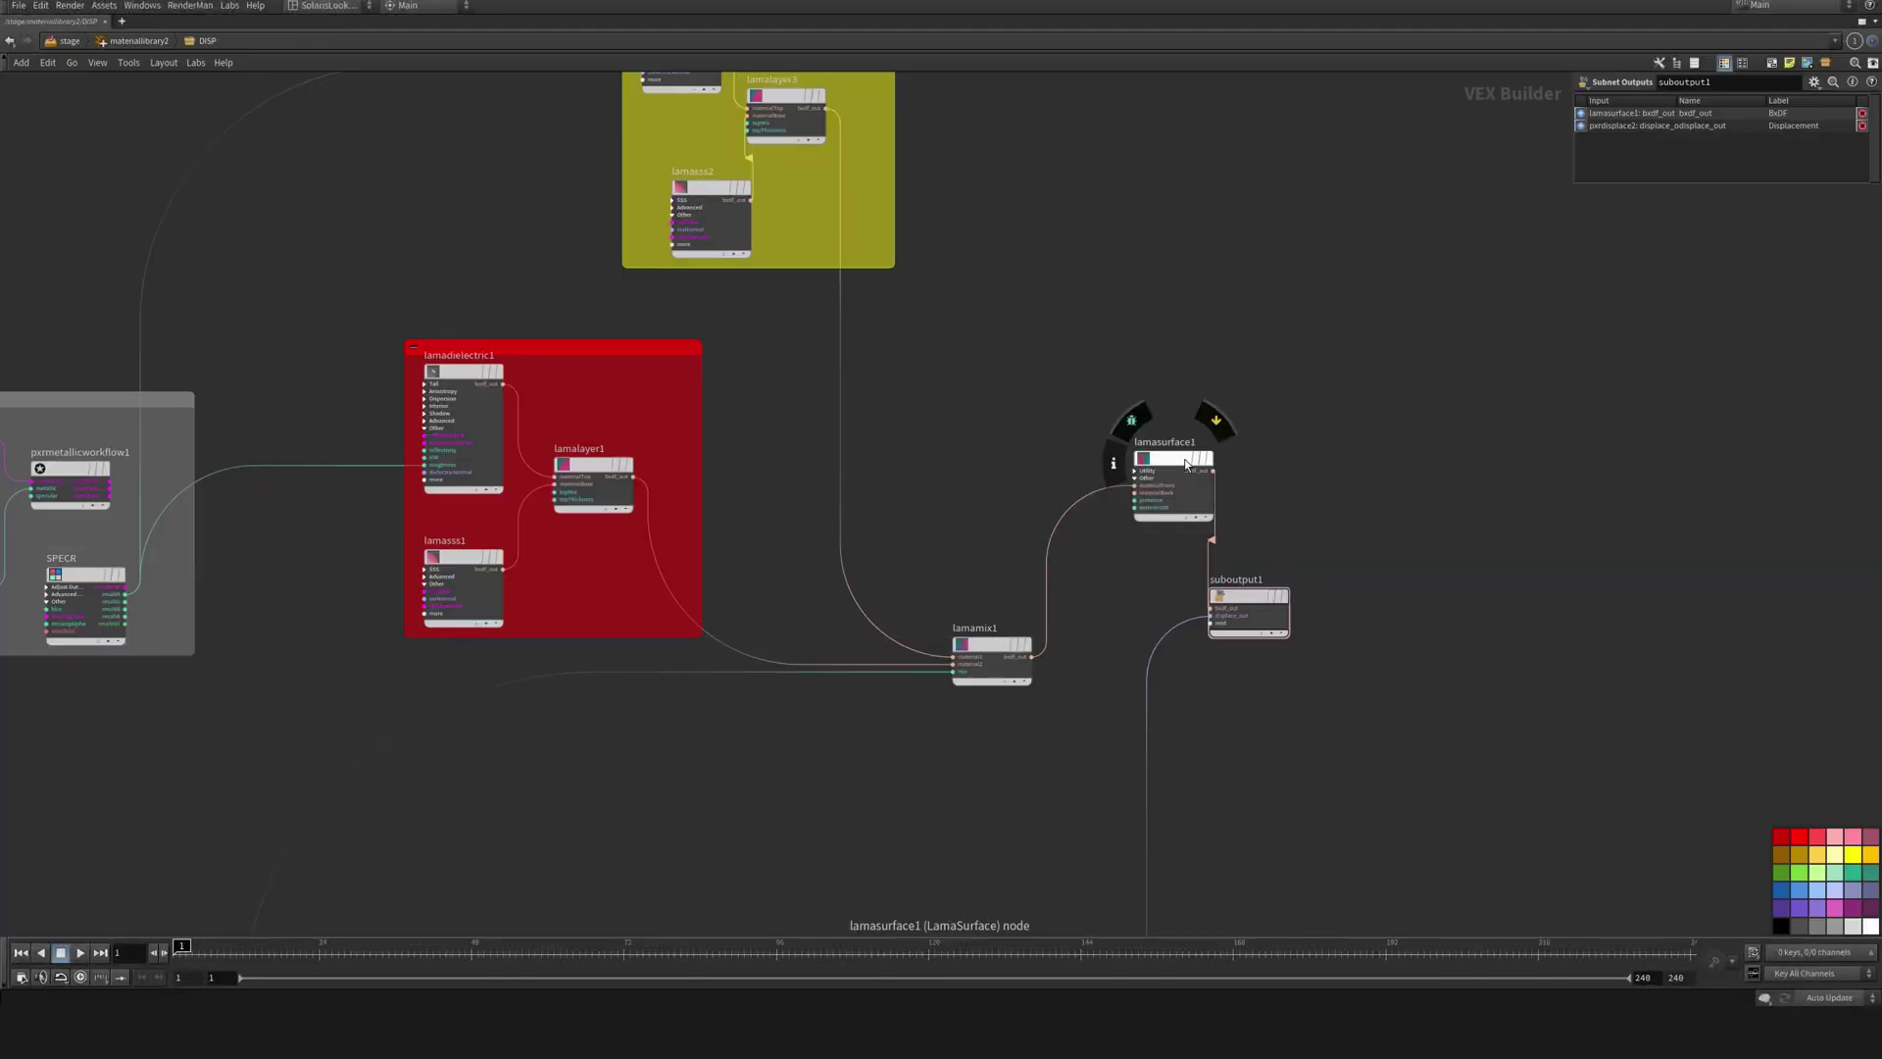
scroll(1255, 407, "down", 3)
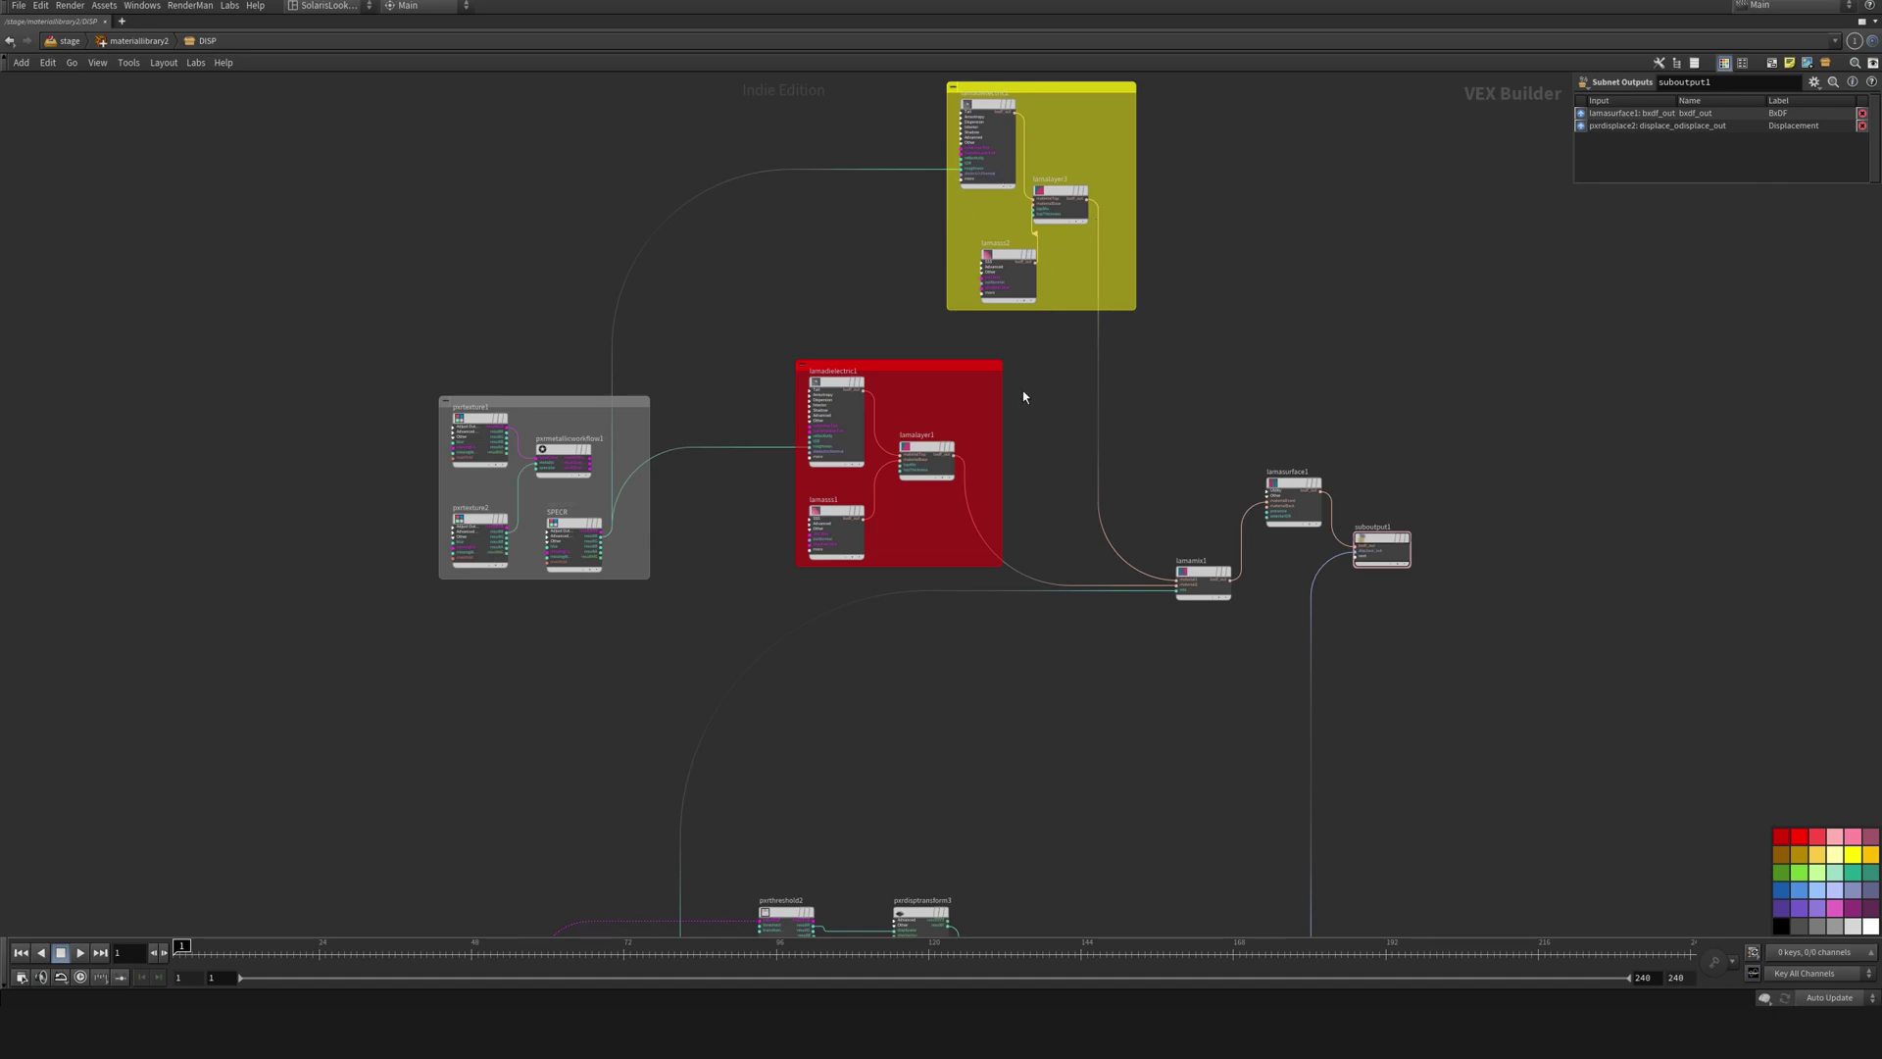
scroll(892, 419, "up", 3)
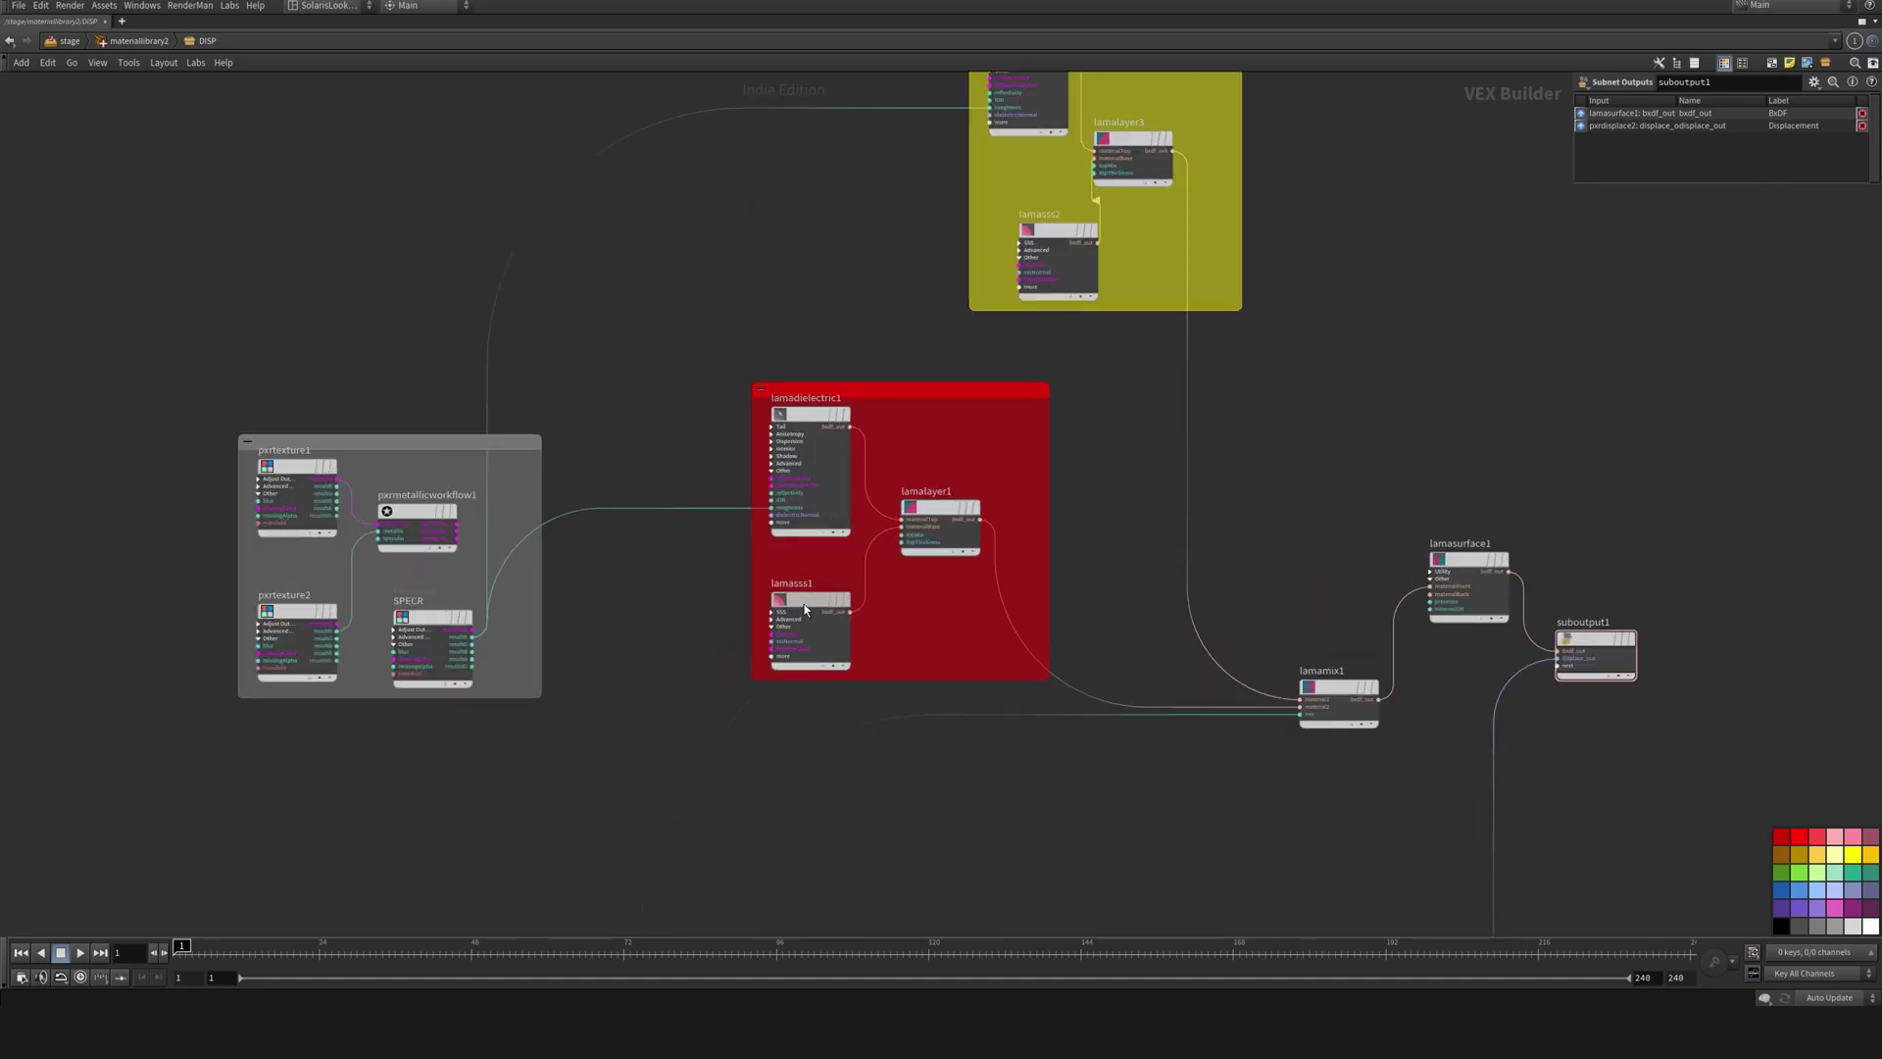
- Tidy the Lama layout by shifting lamasss1 in the red box and lamalayer3 and lamasss2 in the yellow box
left_click_drag(793, 606, 793, 597)
mouse_move(851, 429)
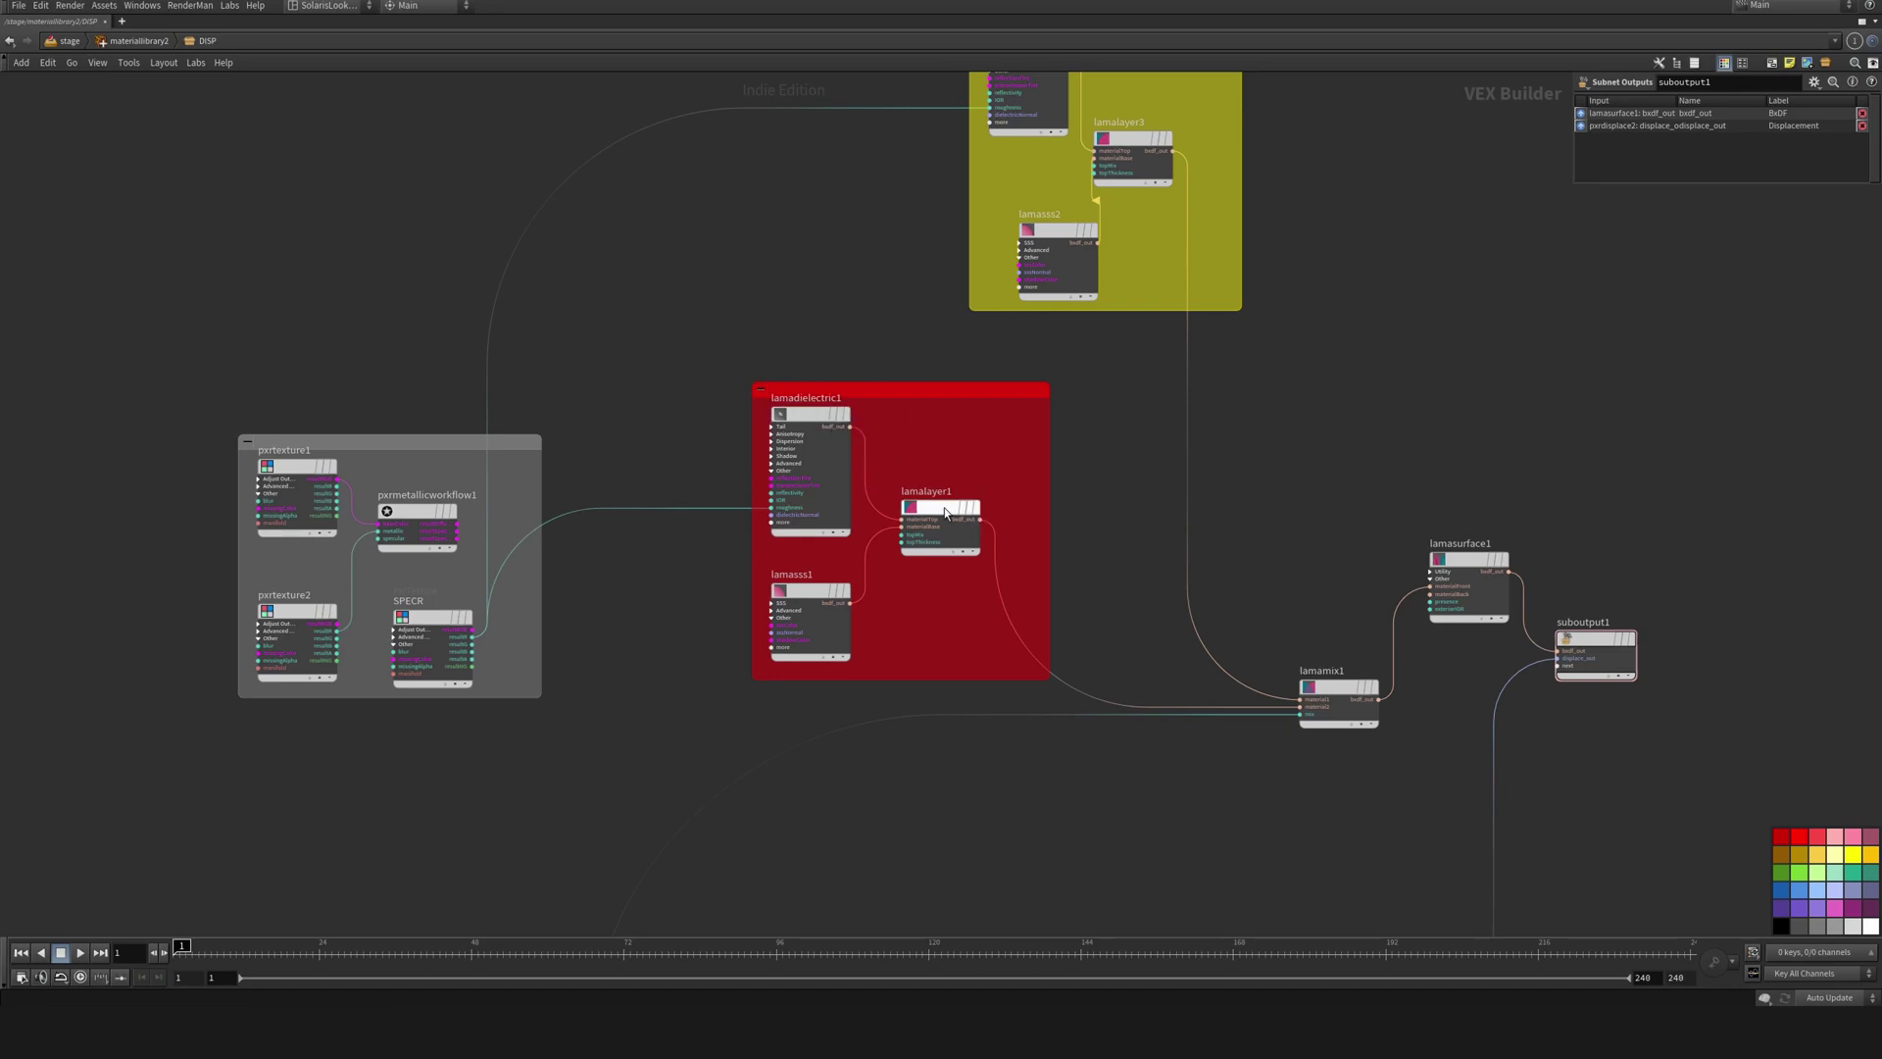
middle_click_drag(1115, 477, 1065, 580)
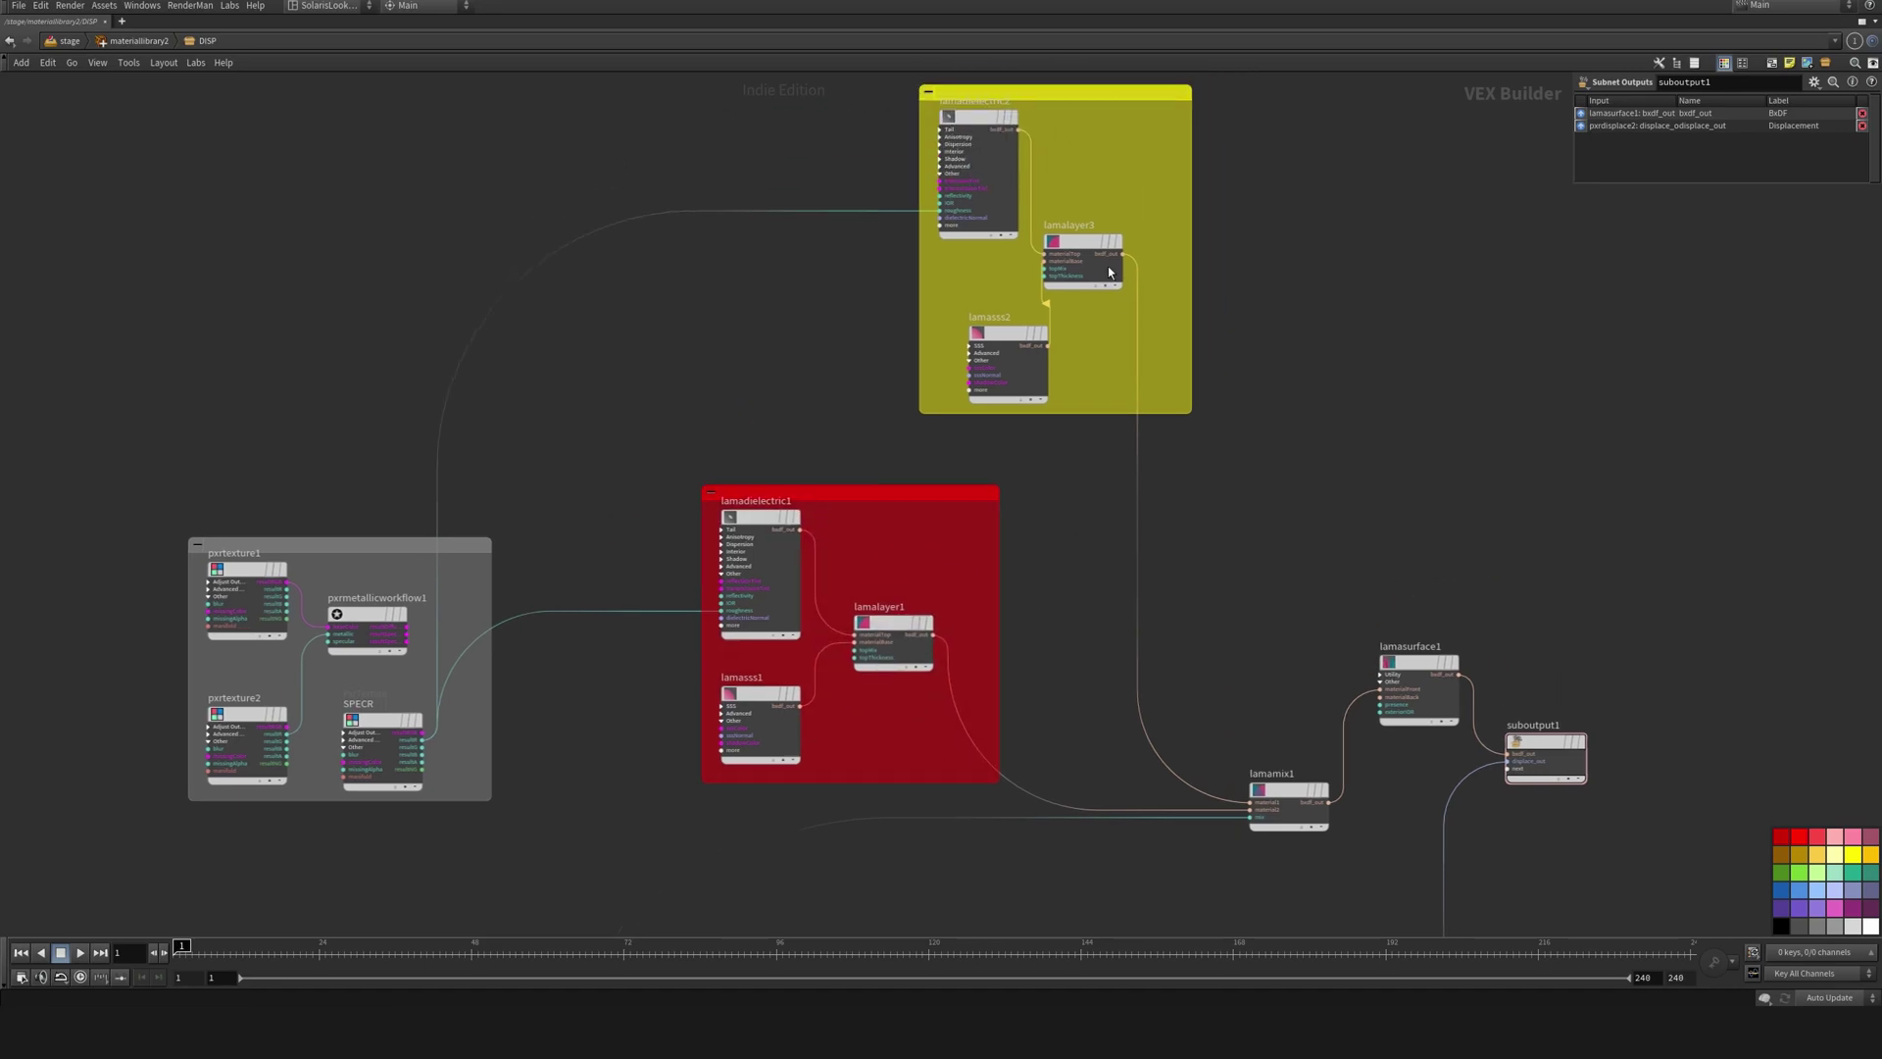
left_click_drag(1088, 241, 1113, 239)
left_click_drag(1016, 335, 995, 311)
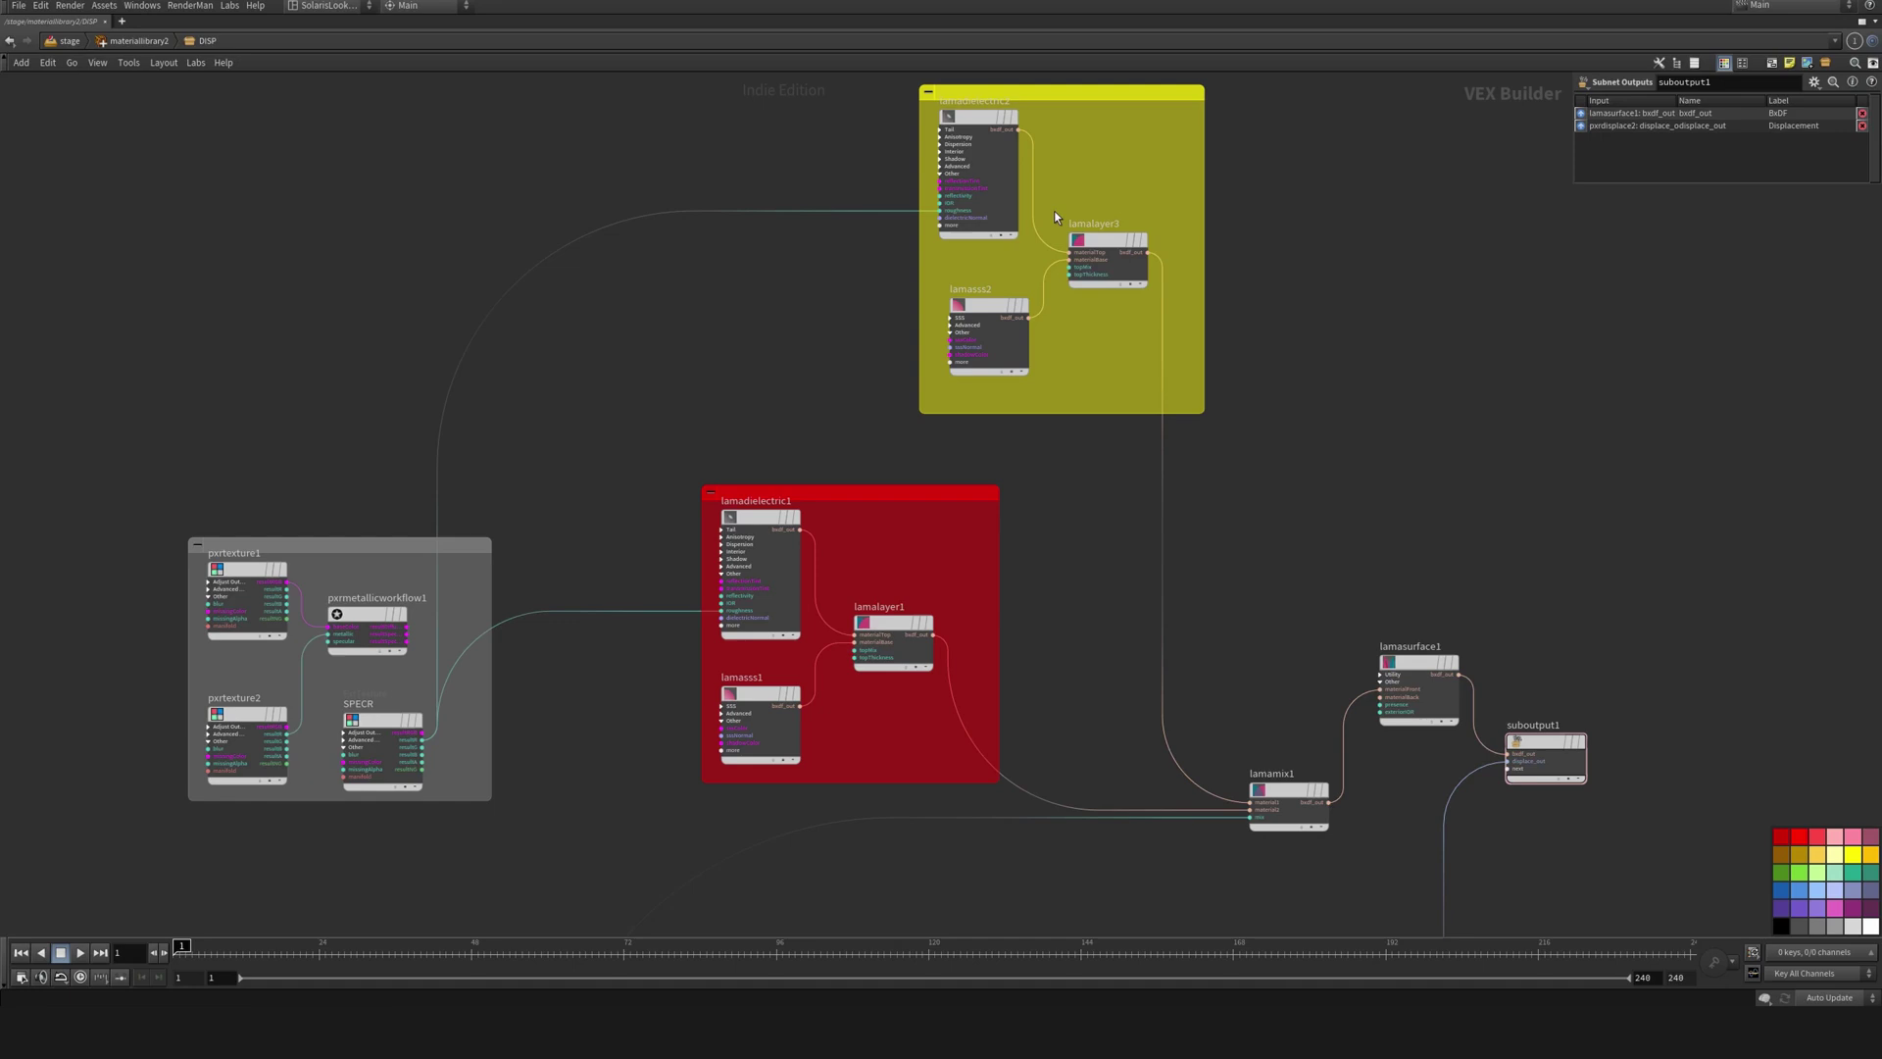
- Examine the displacement branch running from DISP1 to pxrdisplace2, including the pxrthreshold3 output that leads up to the Lama nodes
middle_click_drag(1312, 511, 1328, 352)
middle_click_drag(1273, 563, 1294, 425)
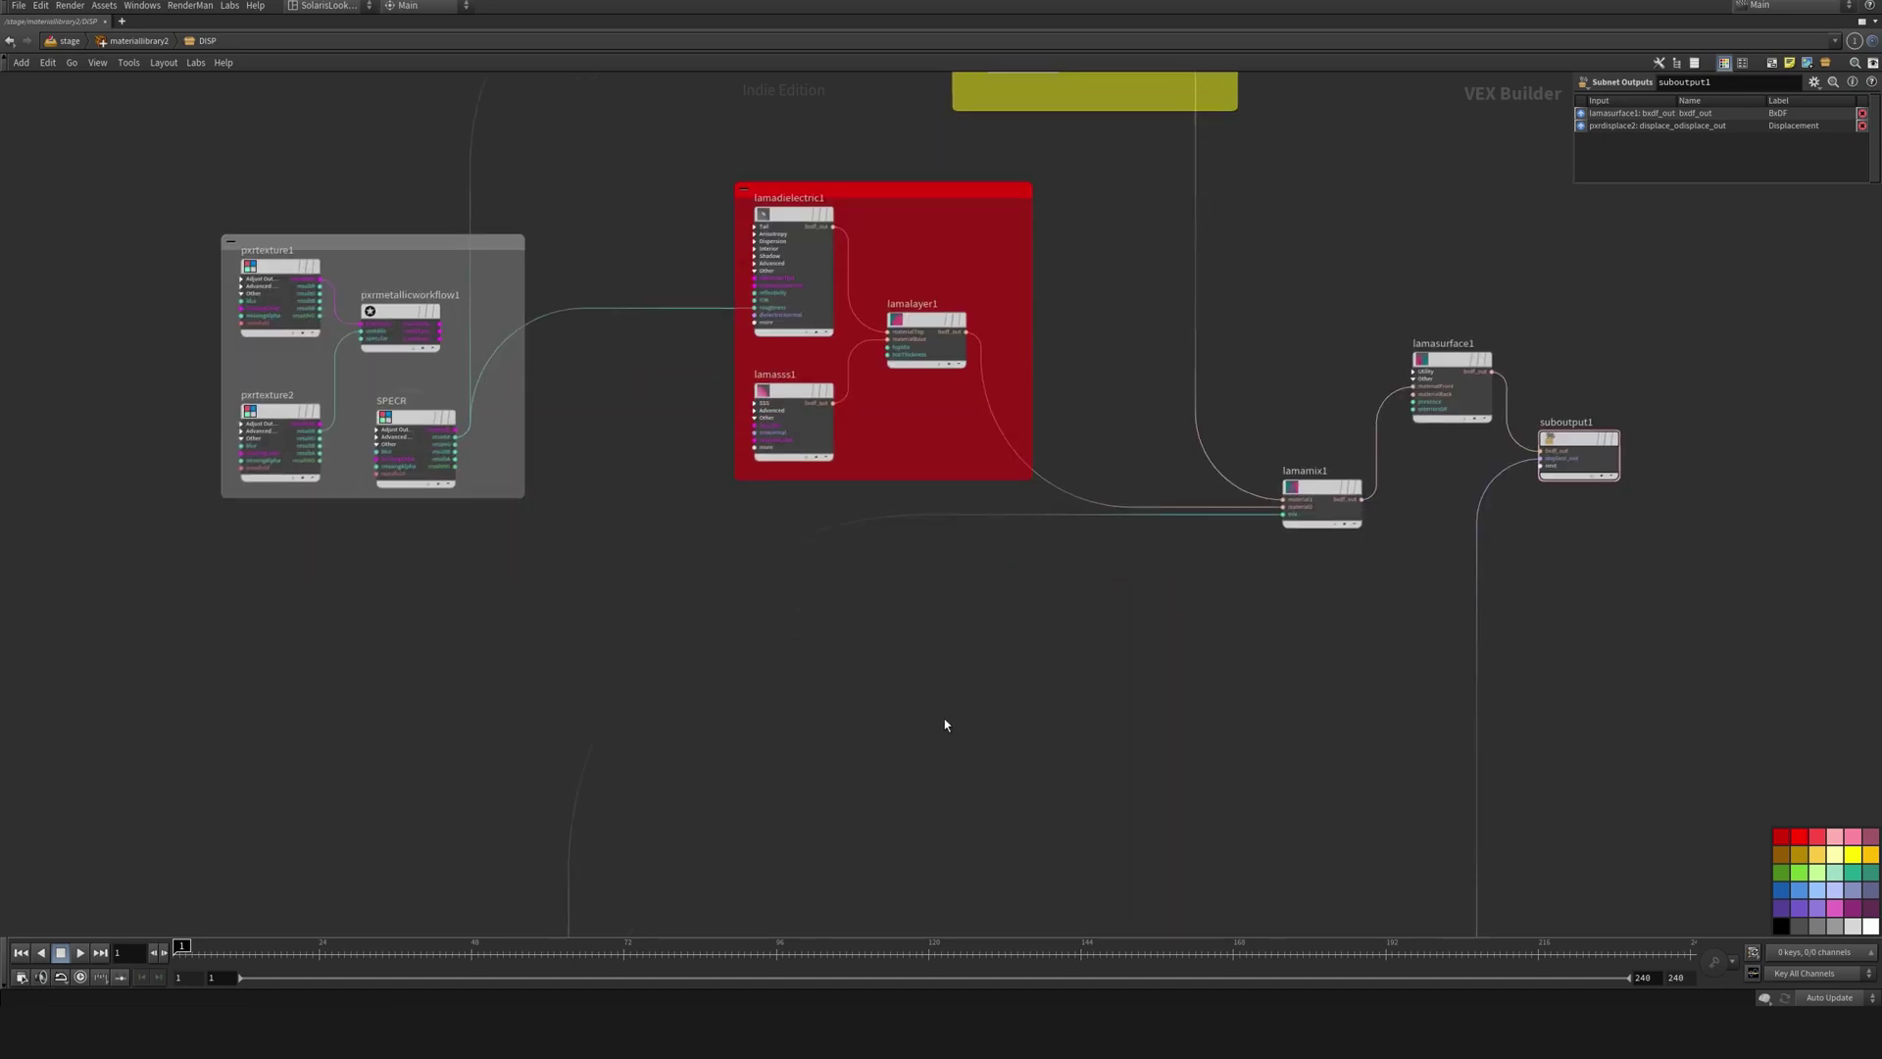
scroll(945, 723, "down", 2)
middle_click_drag(945, 724, 1093, 365)
scroll(774, 647, "up", 4)
left_click_drag(792, 627, 789, 710)
middle_click_drag(990, 422, 823, 709)
middle_click_drag(850, 575, 853, 596)
scroll(1056, 343, "down", 2)
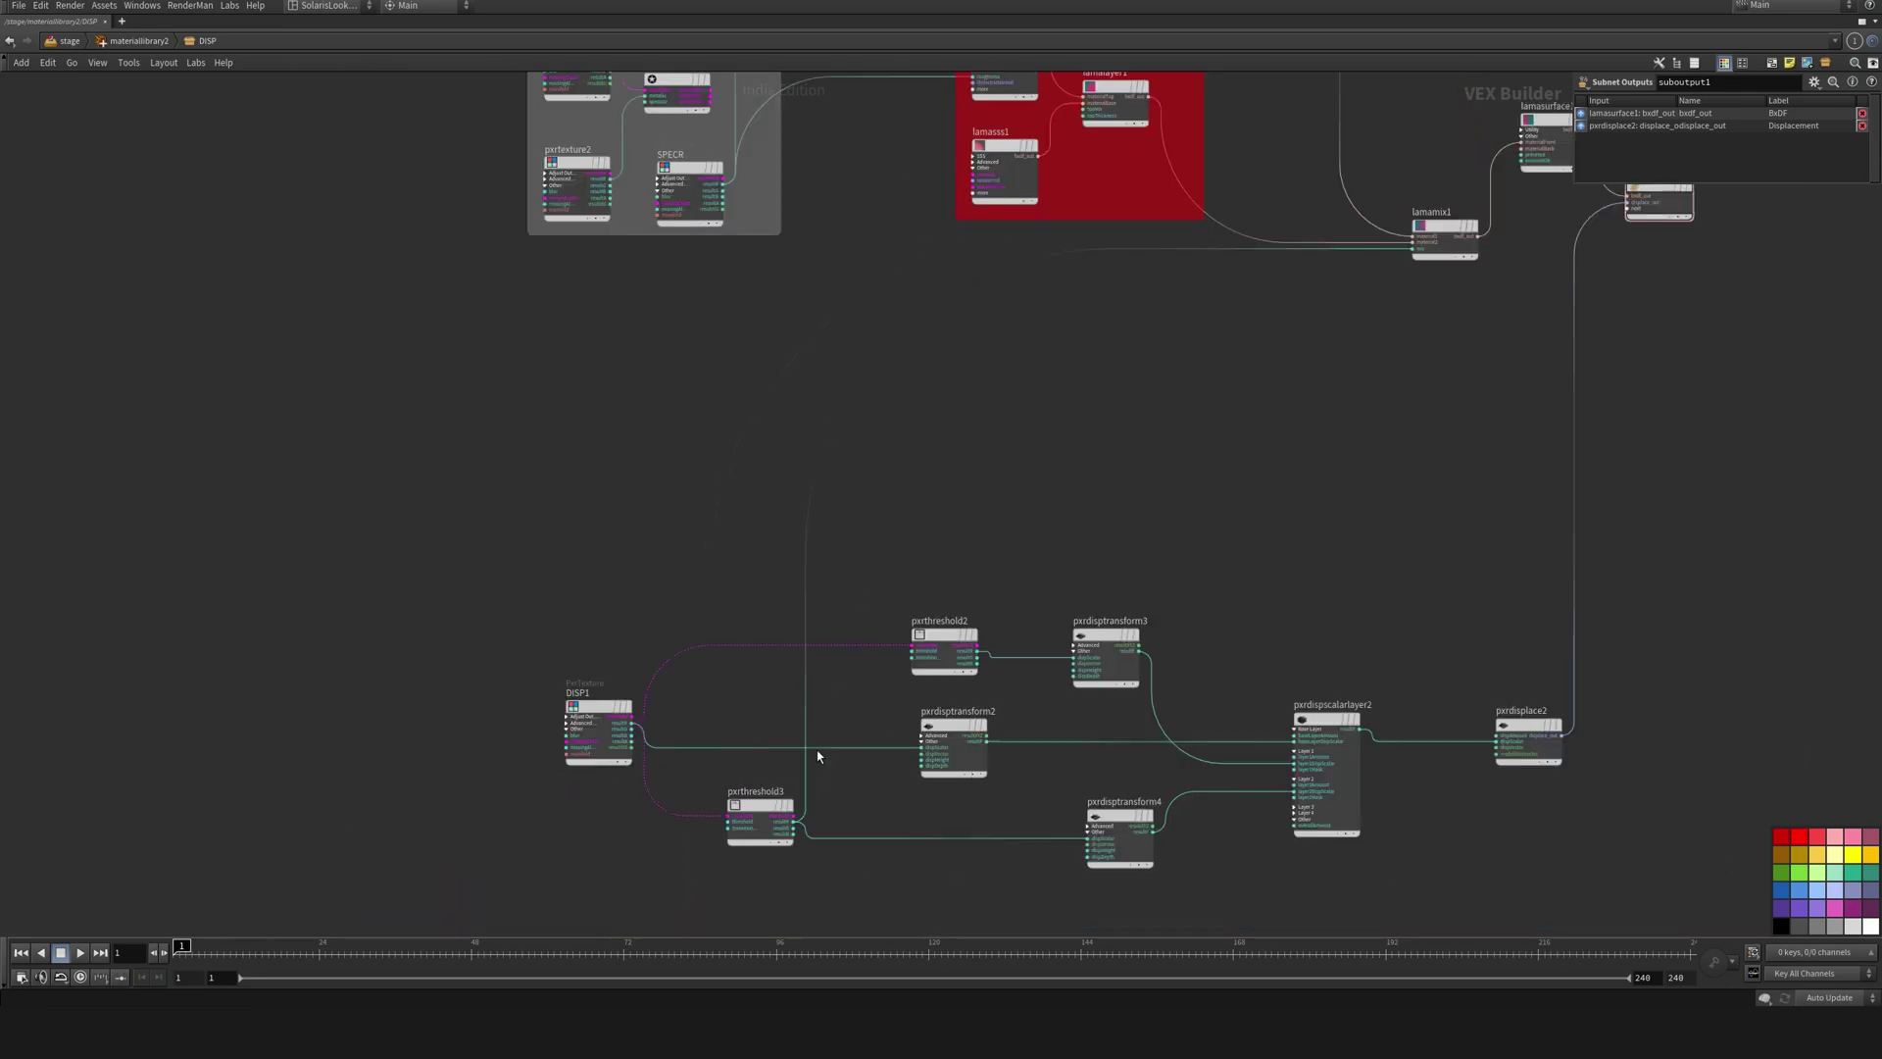
mouse_move(794, 804)
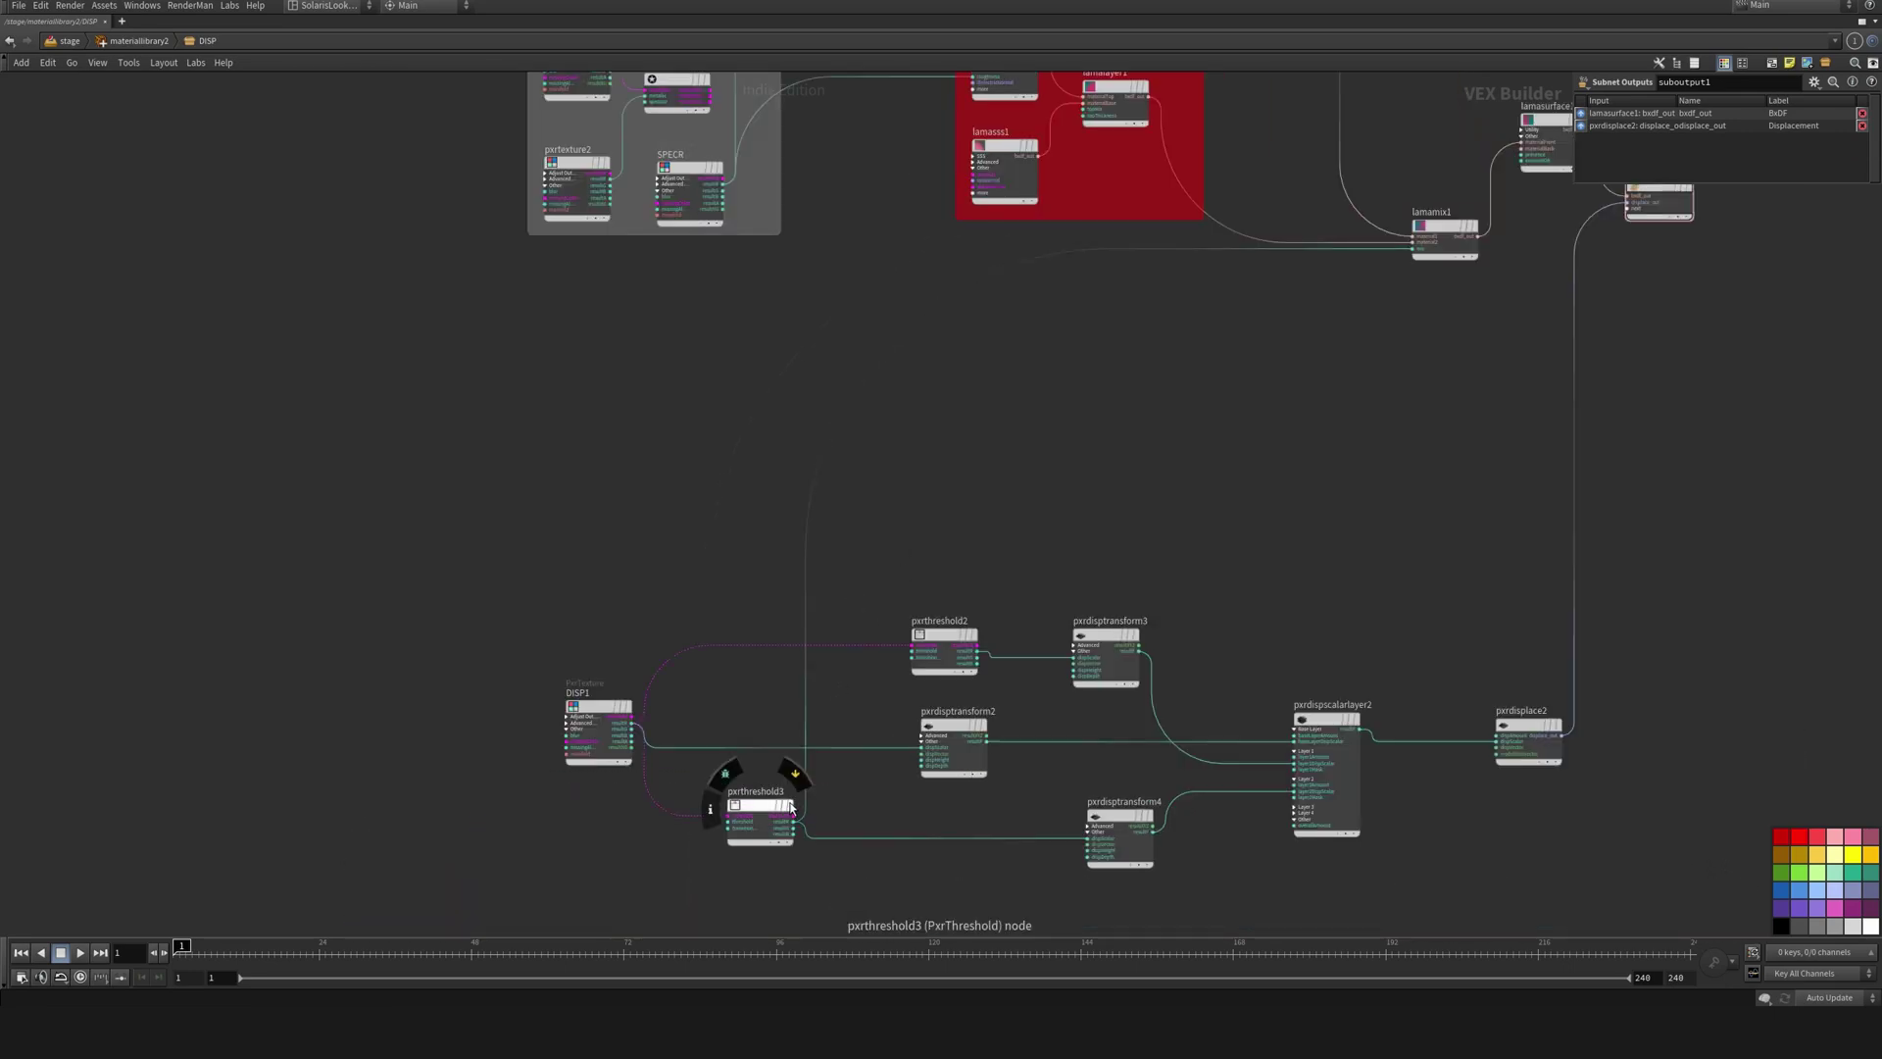
middle_click_drag(870, 711, 861, 744)
- Trace the pxrthreshold3 connection into lamamix1 and review how the red and yellow box layers feed the same mix
middle_click_drag(1385, 347, 1193, 572)
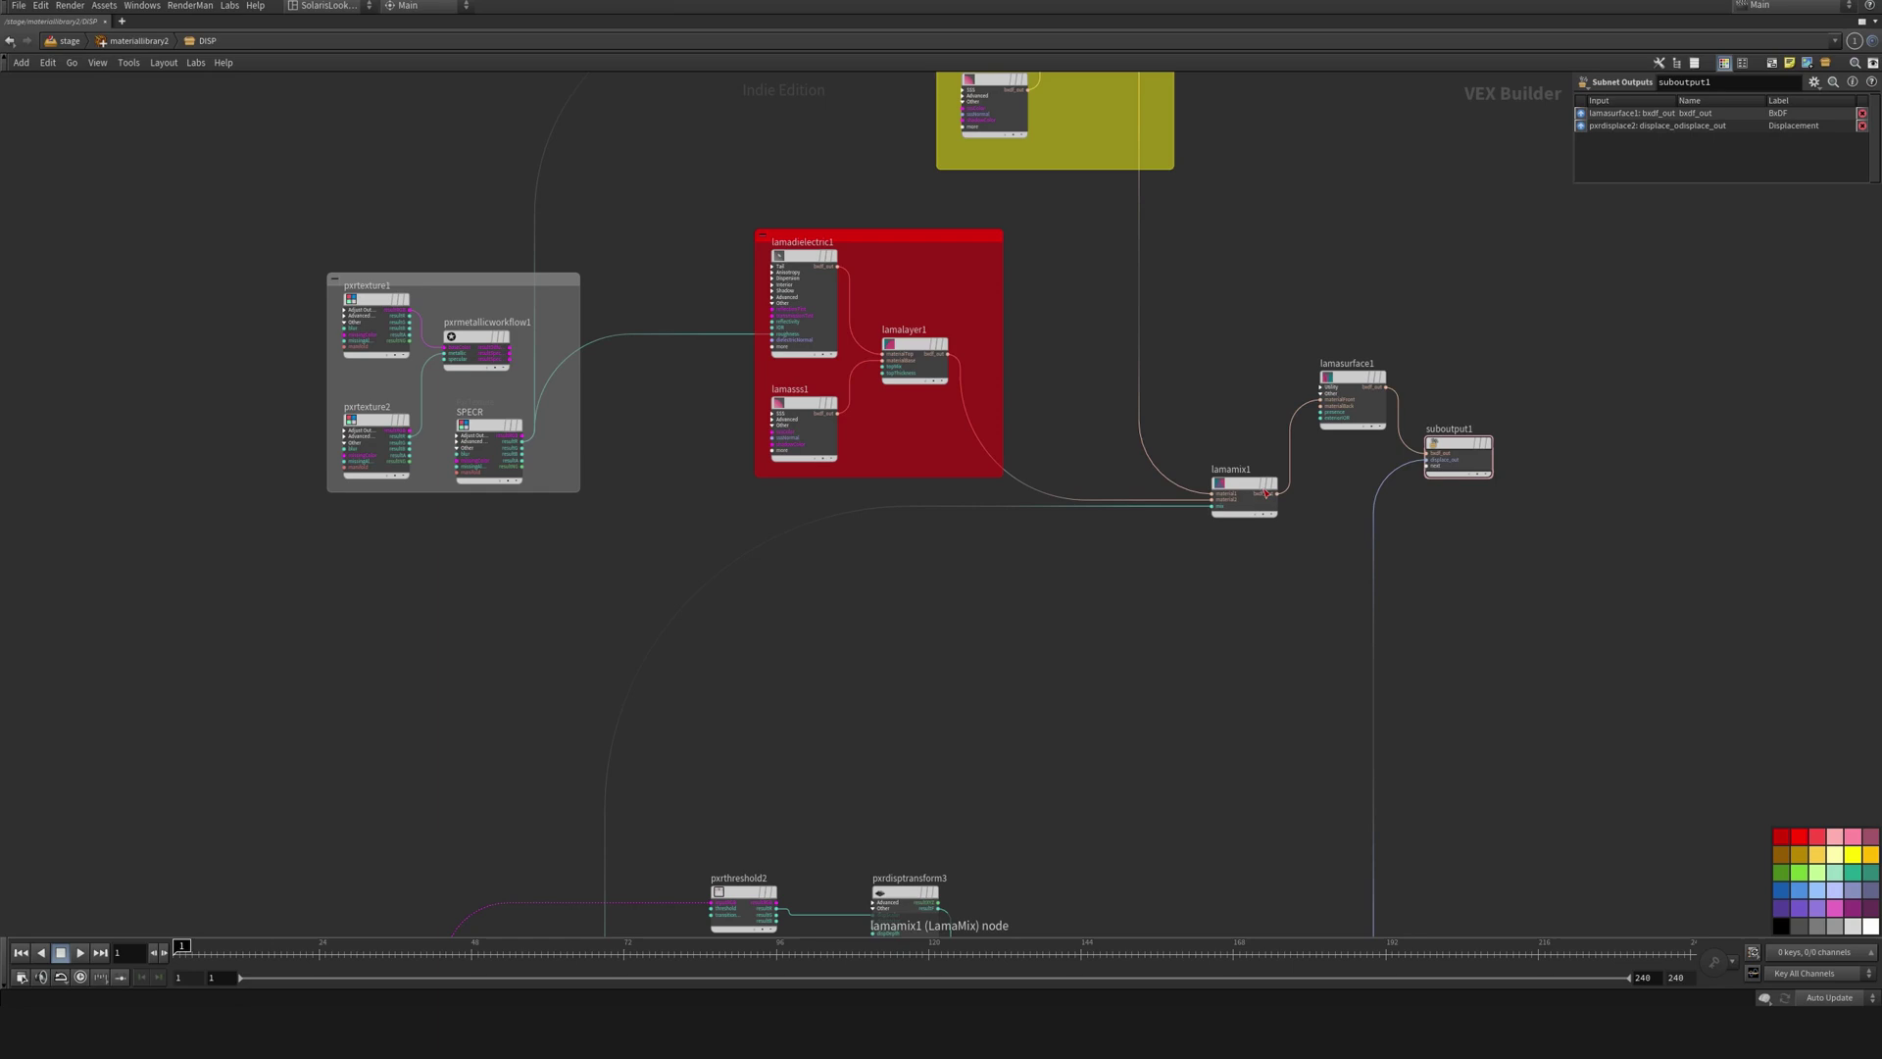
middle_click_drag(1248, 342, 1248, 373)
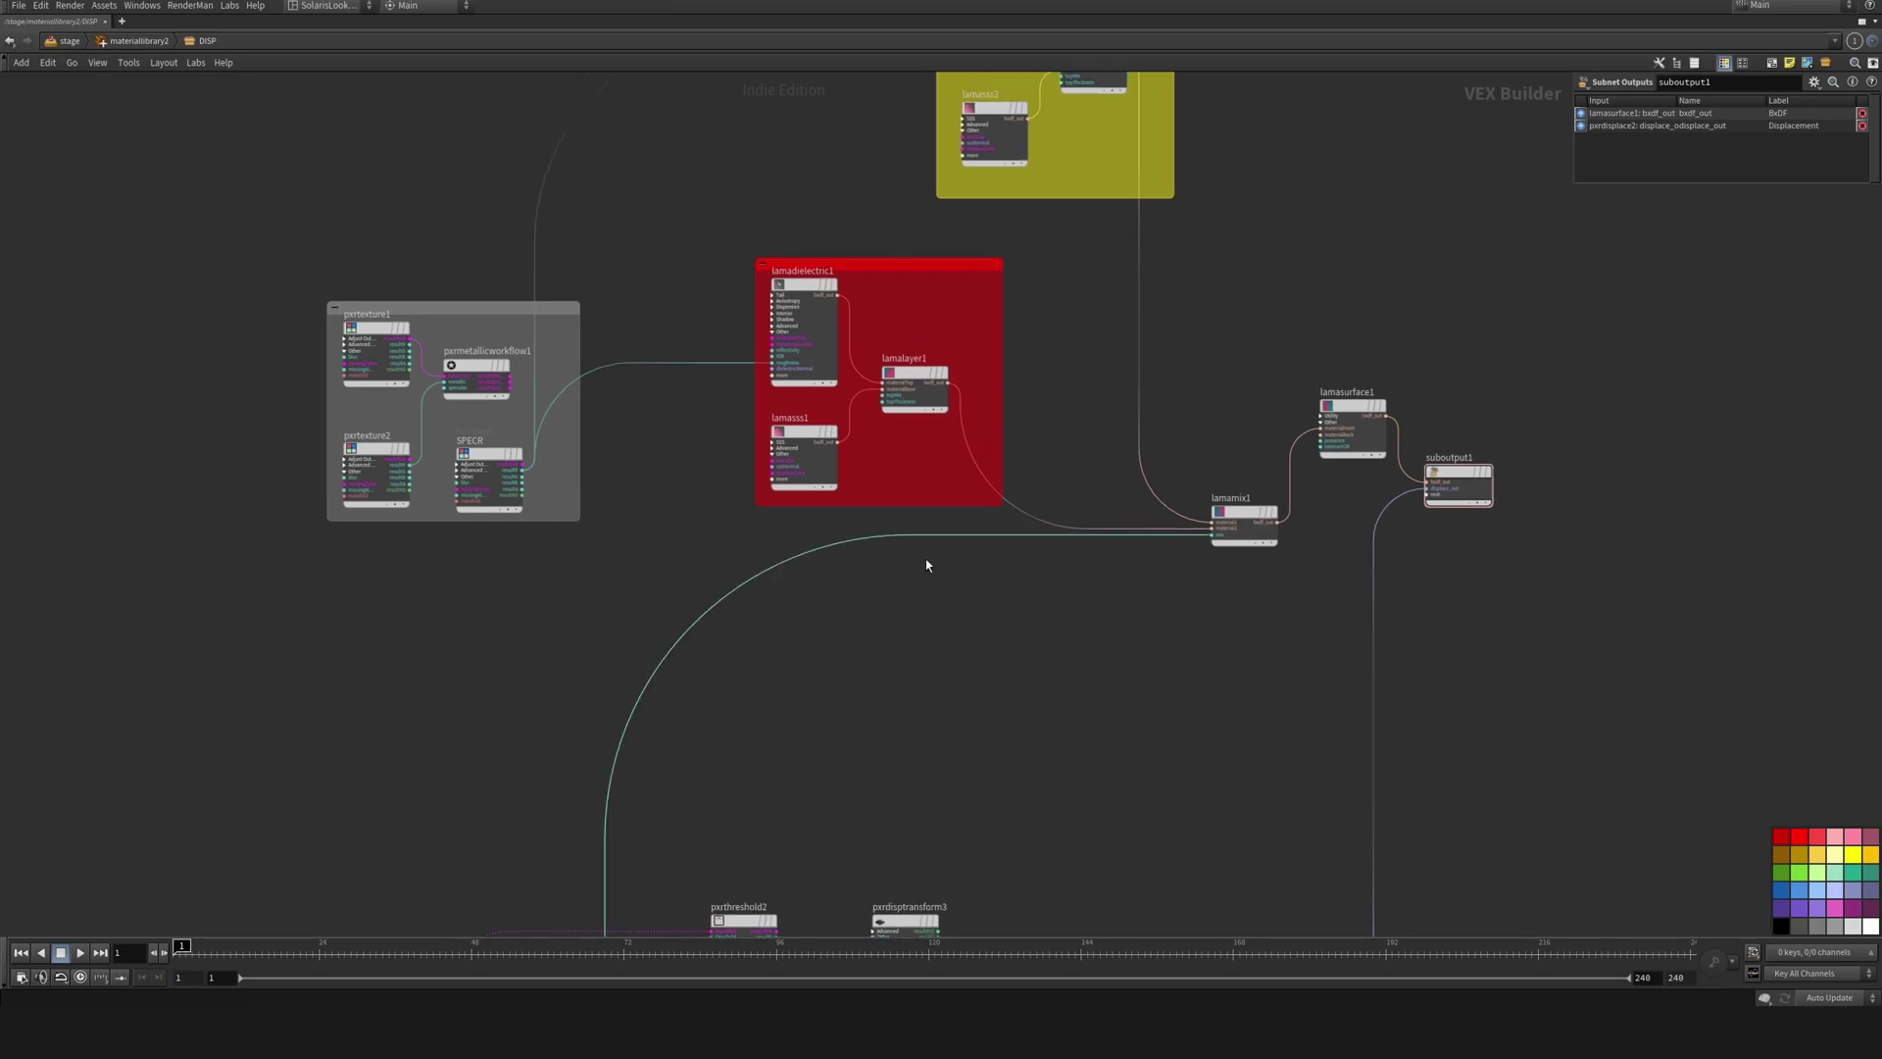
scroll(1310, 245, "up", 2)
middle_click_drag(1310, 244, 1277, 378)
middle_click_drag(1174, 182, 1157, 282)
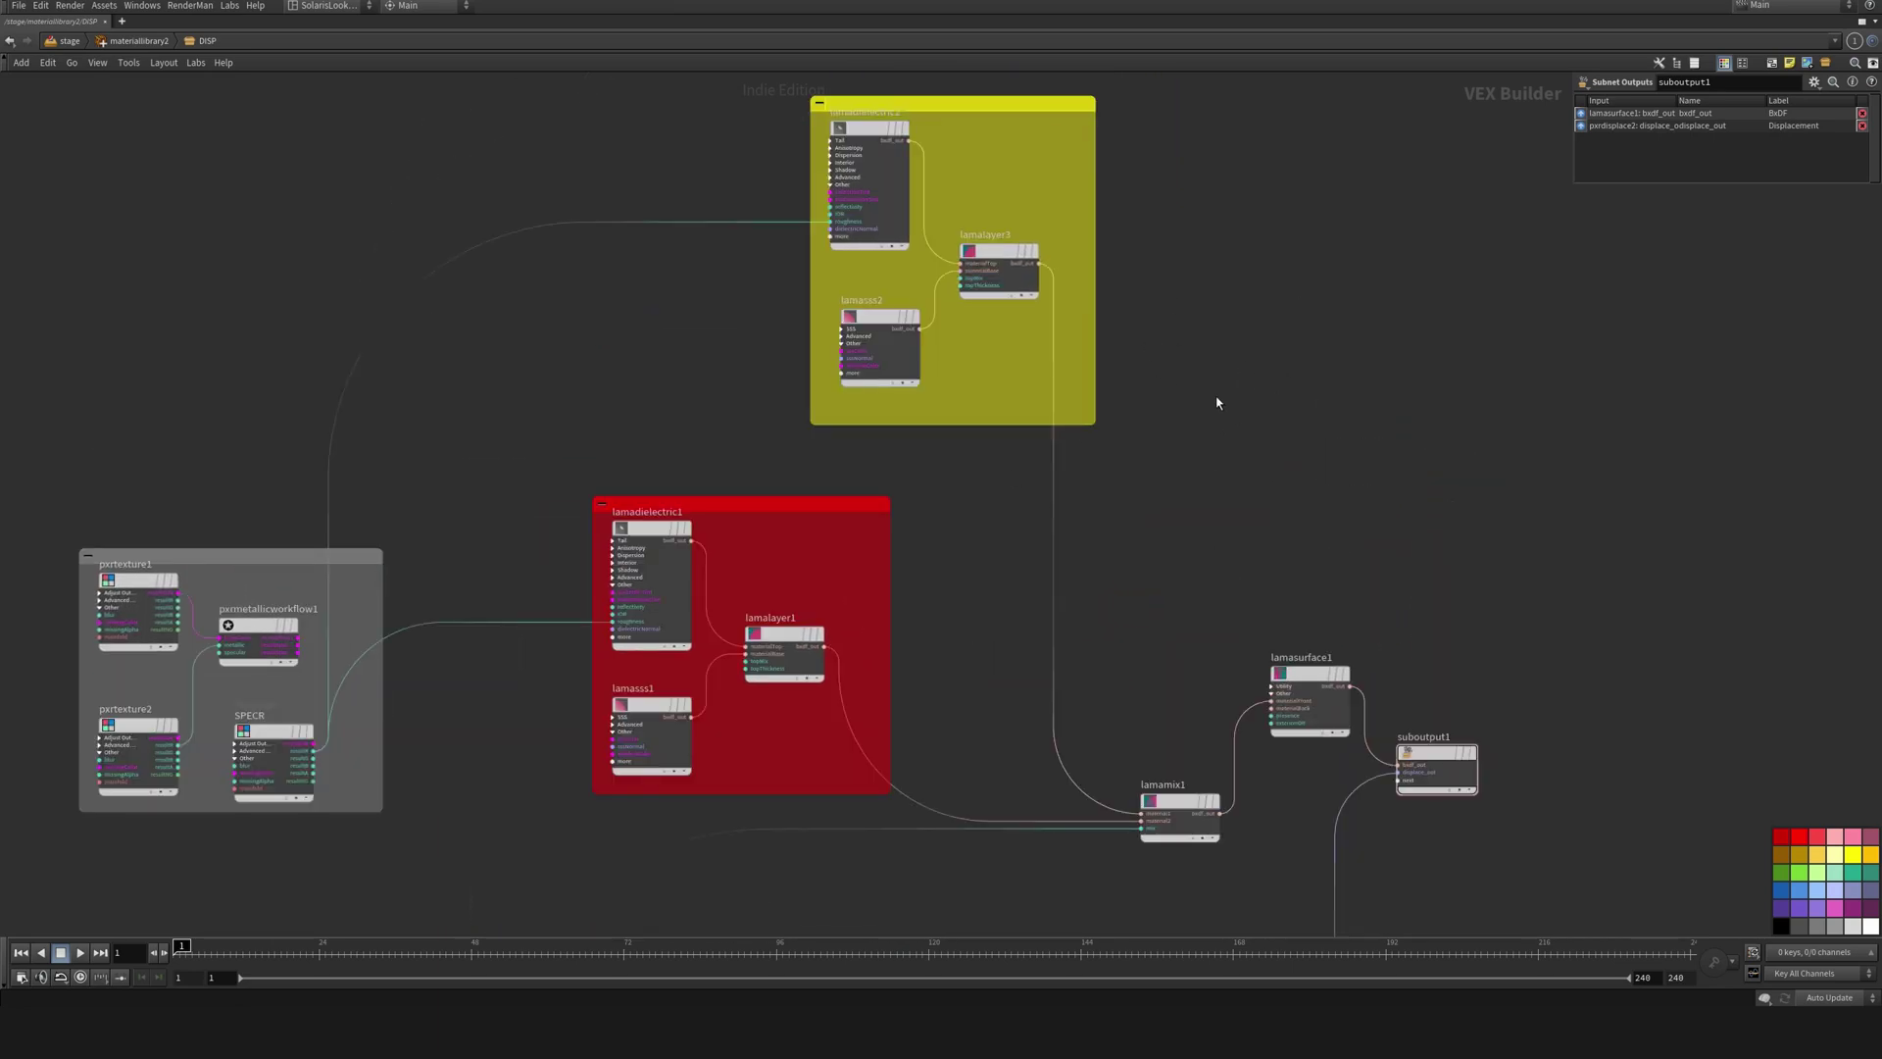
scroll(1220, 389, "down", 1)
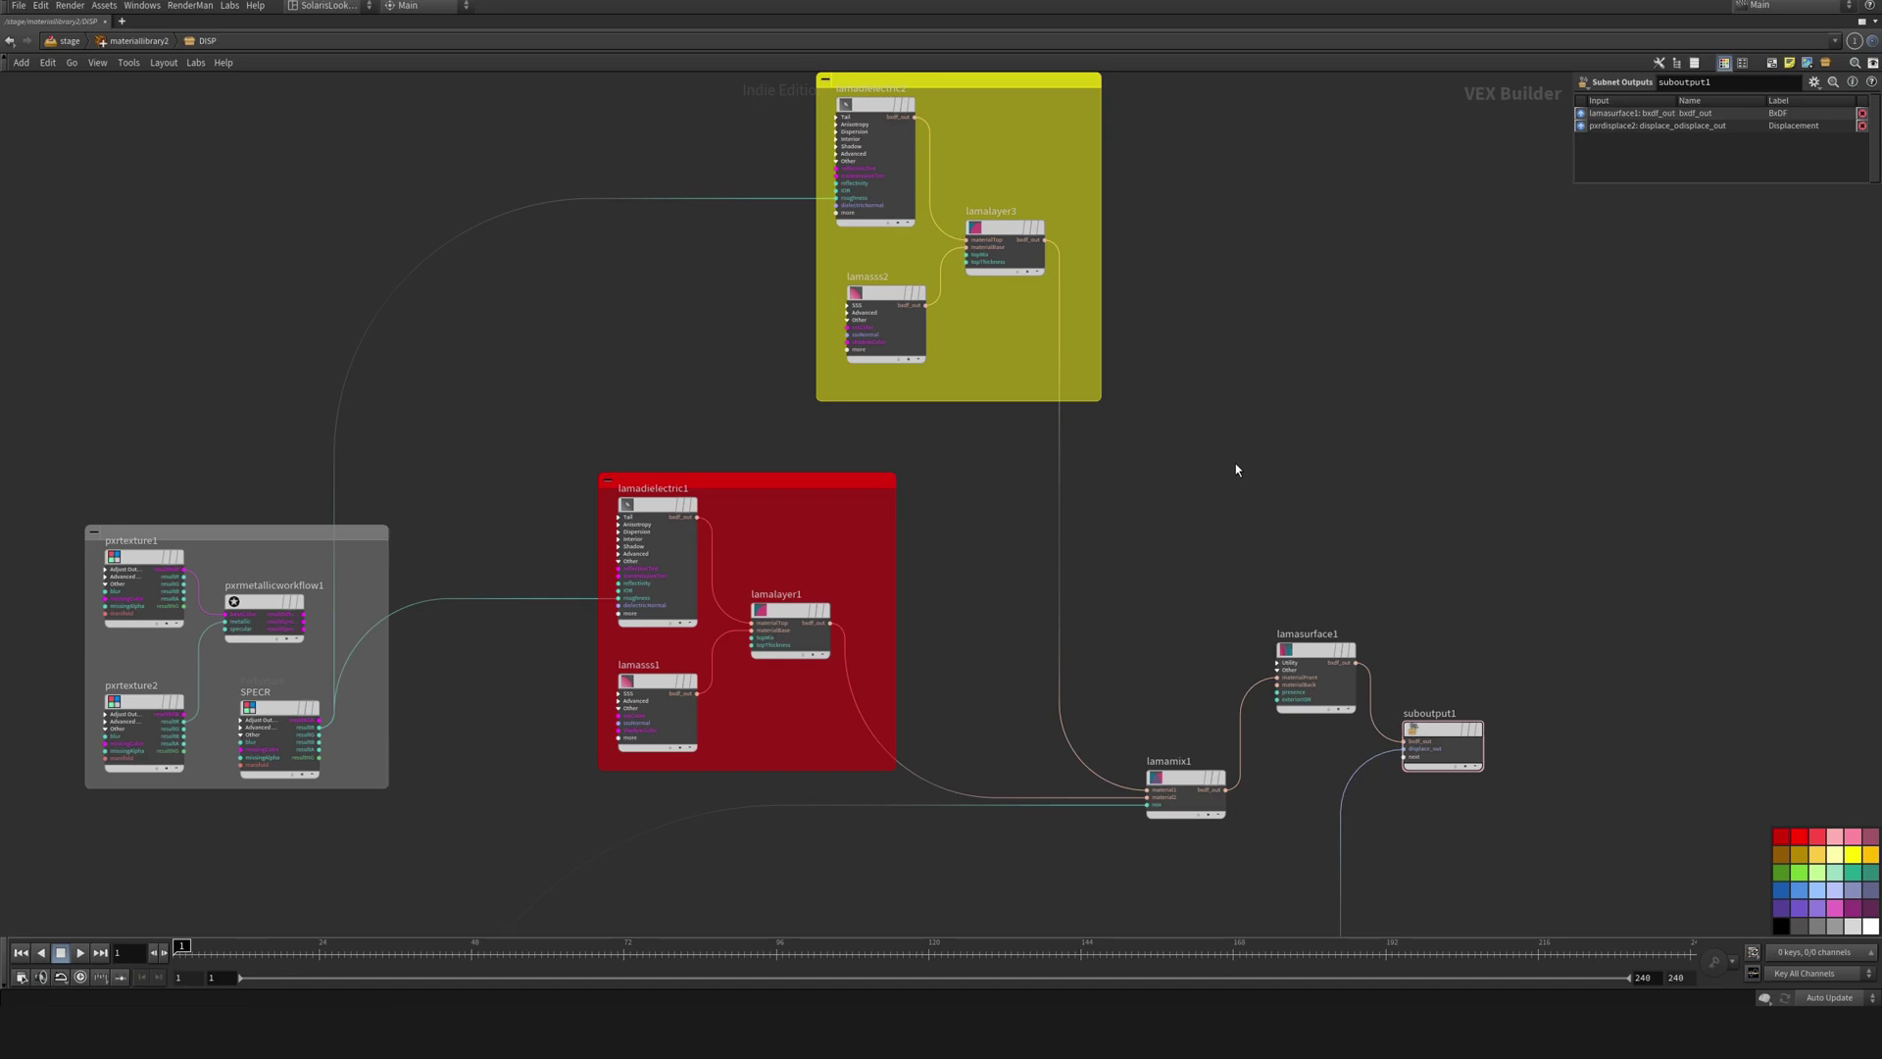
middle_click_drag(1193, 533, 1218, 497)
- Restore the multi-pane layout with the render view and display the parameters of pxrthreshold3
key("ctrl+b")
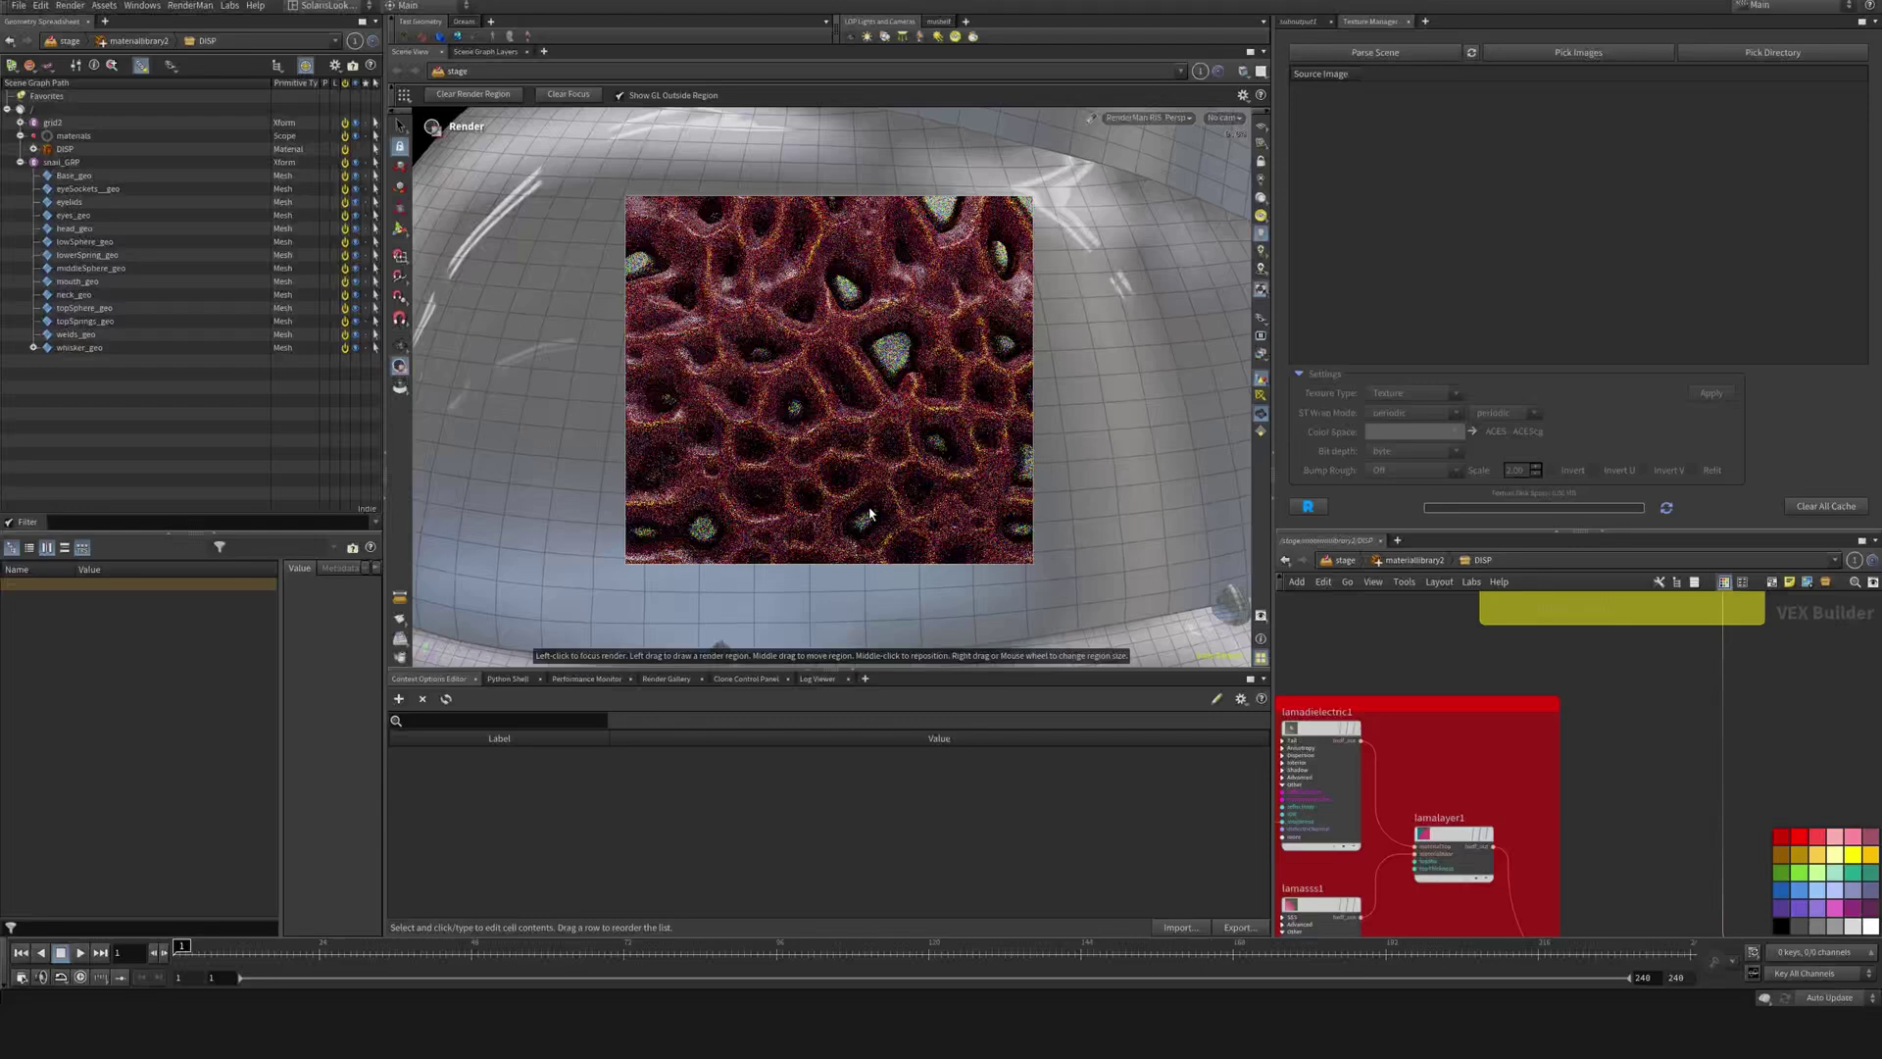
middle_click_drag(1604, 930, 1656, 668)
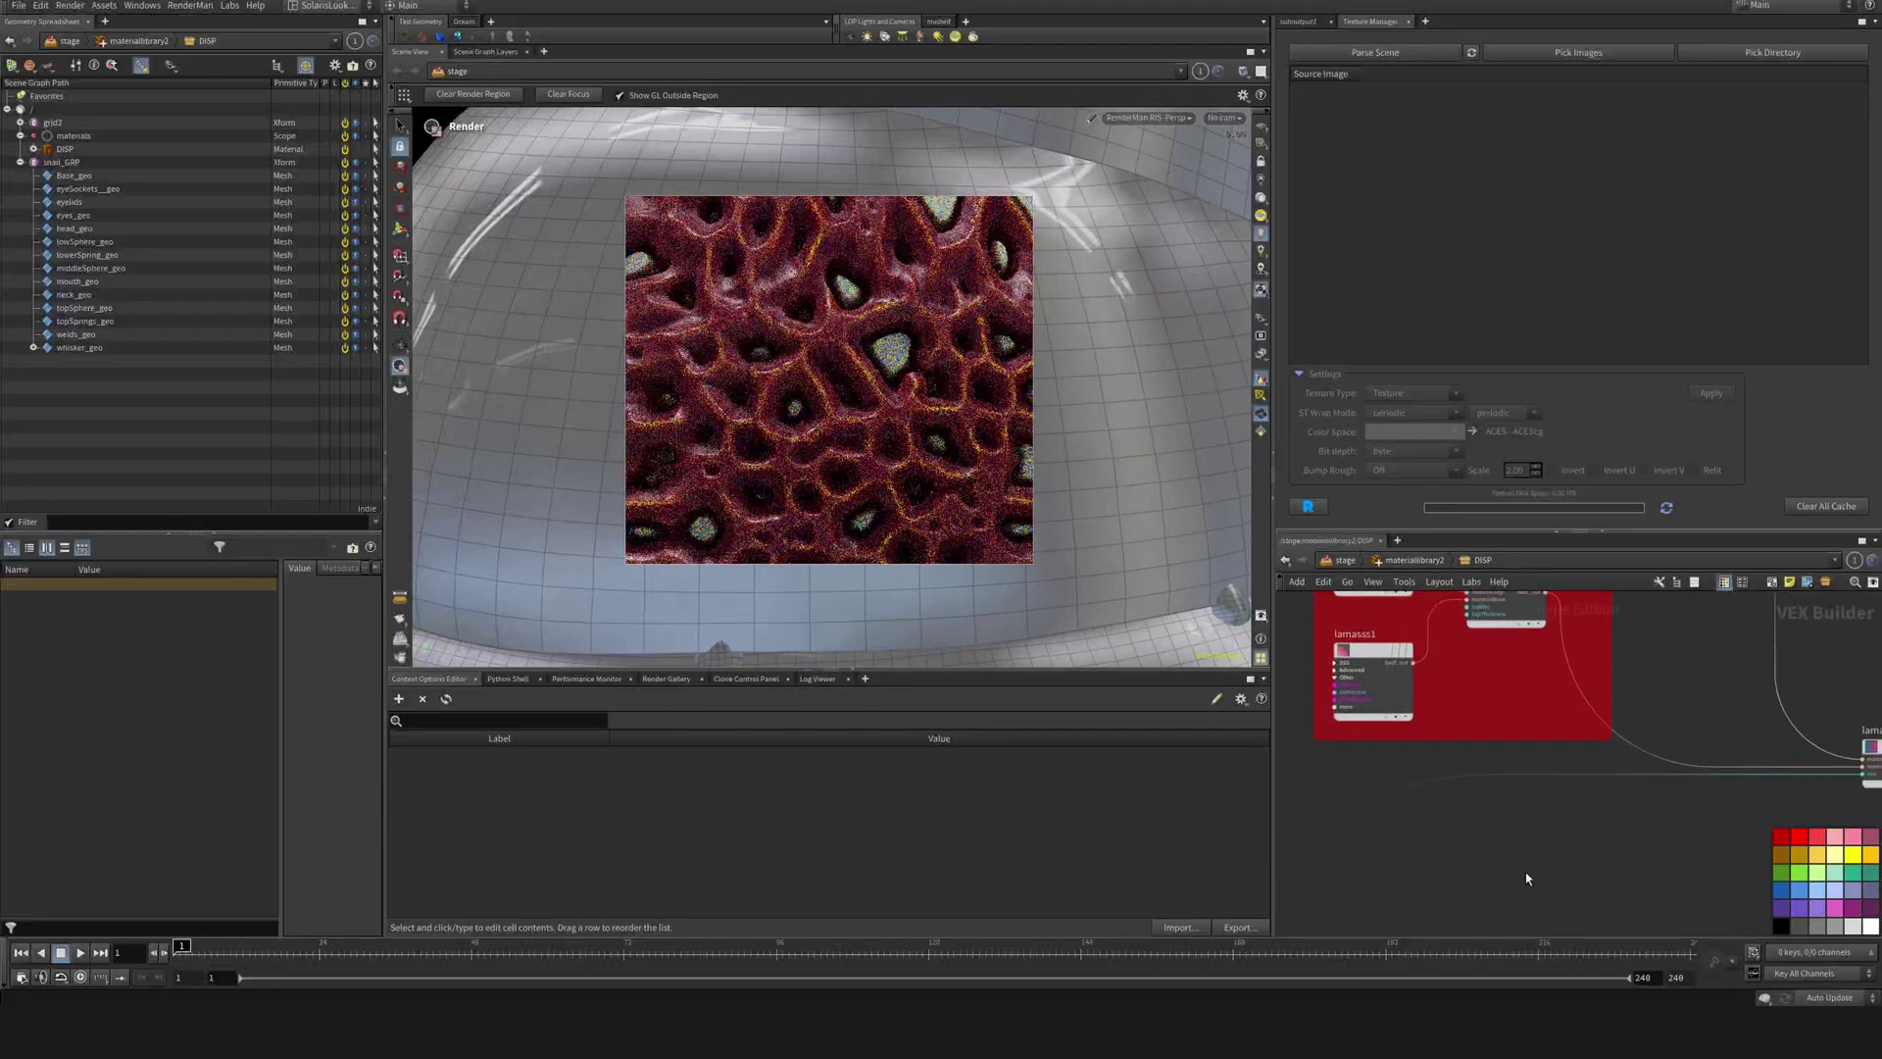
middle_click_drag(1532, 927, 1597, 779)
scroll(1599, 781, "down", 2)
scroll(1590, 772, "down", 1)
middle_click_drag(1554, 921, 1595, 707)
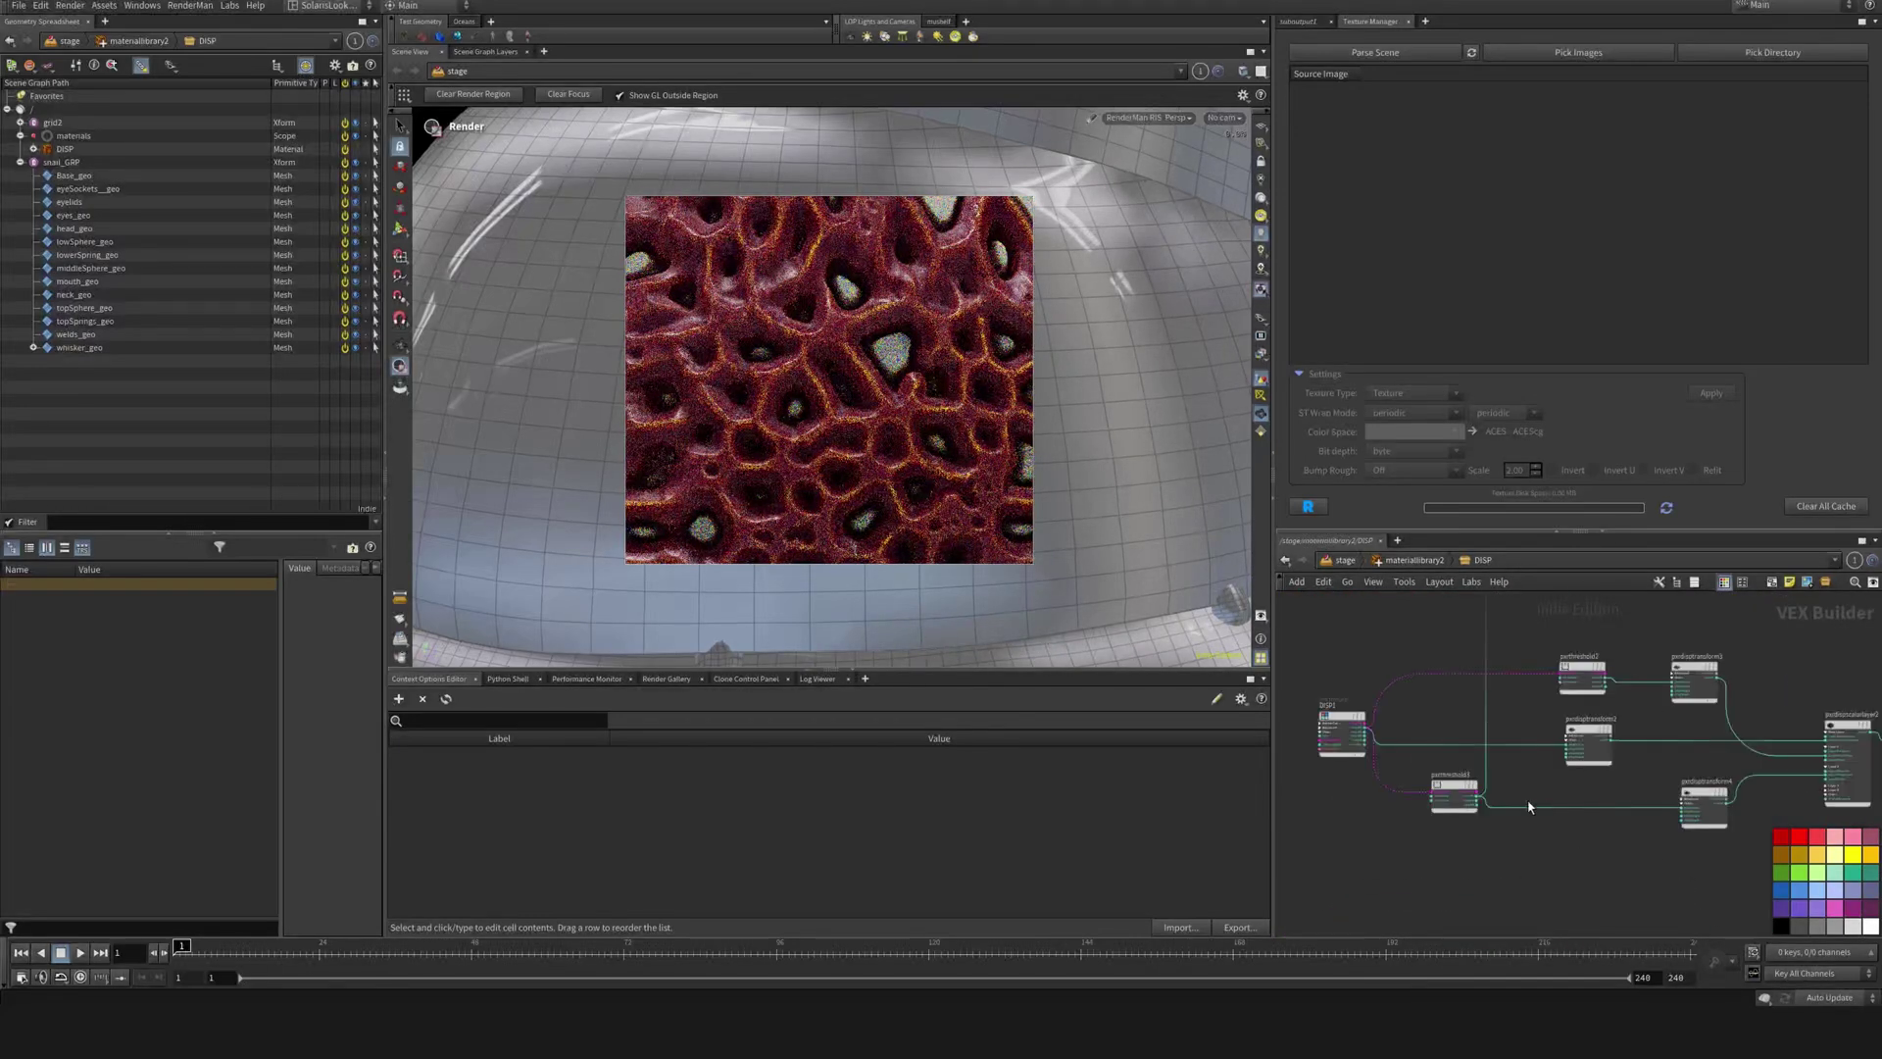
scroll(1445, 797, "up", 3)
left_click(1465, 767)
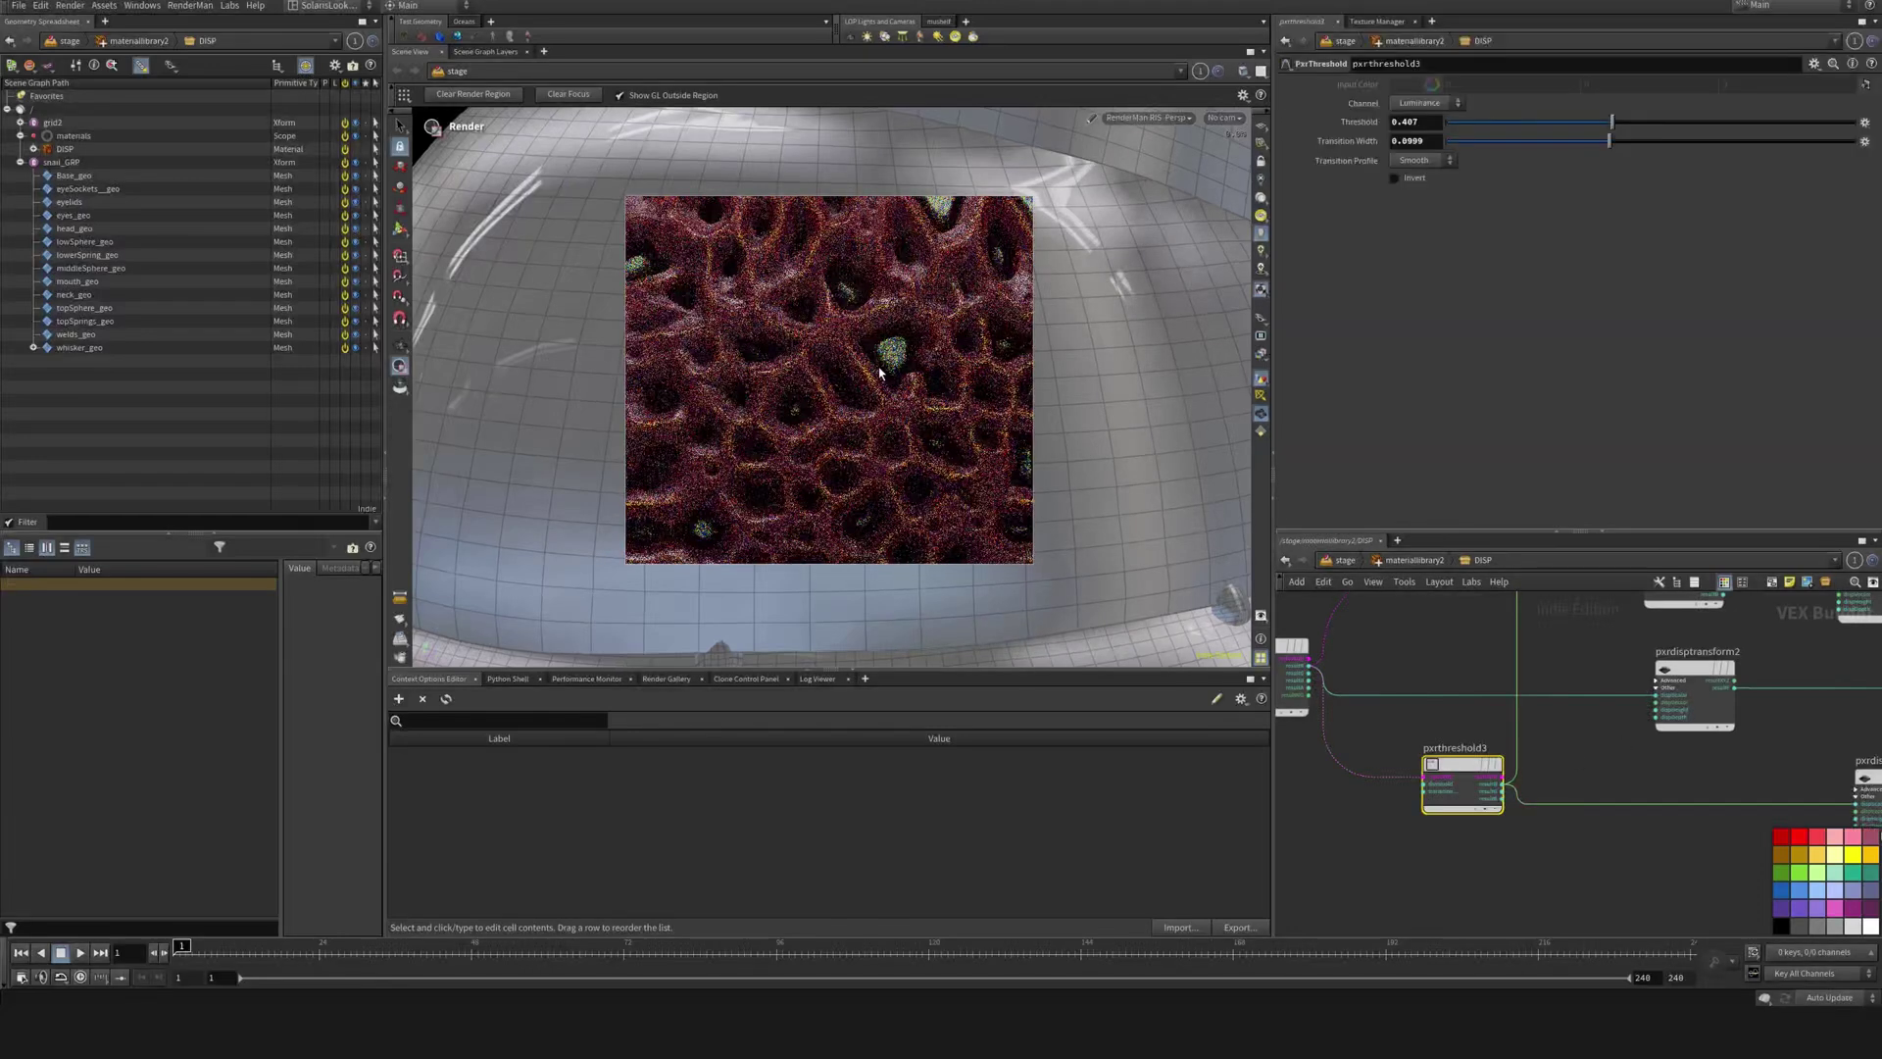